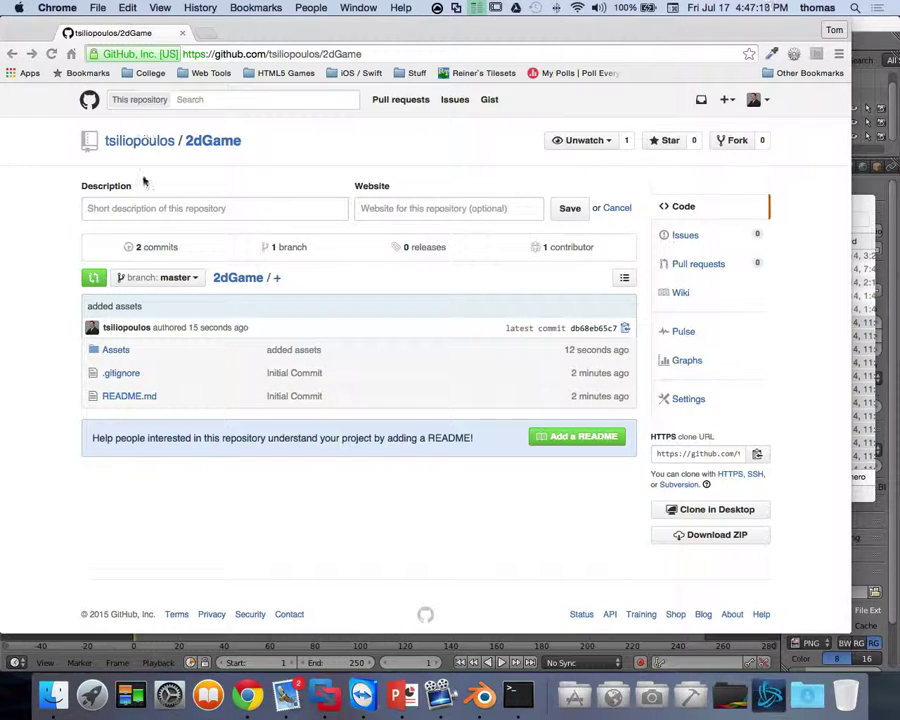
# Open the repository's Assets folder, view idle0001.png, and look through the list of idle, jump and walk images.
pyautogui.click(116, 351)
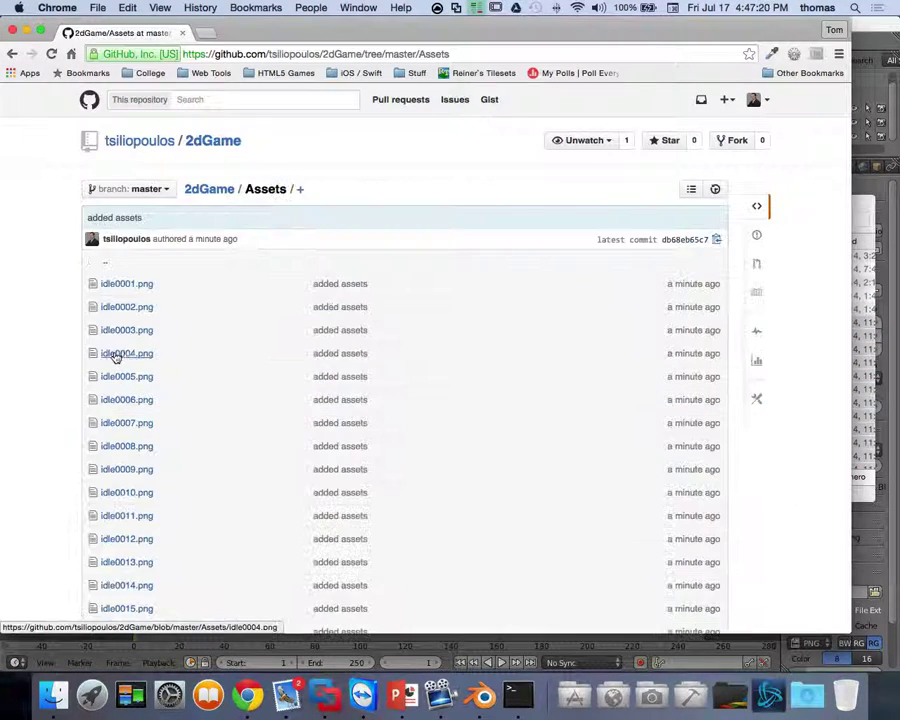
pyautogui.click(131, 289)
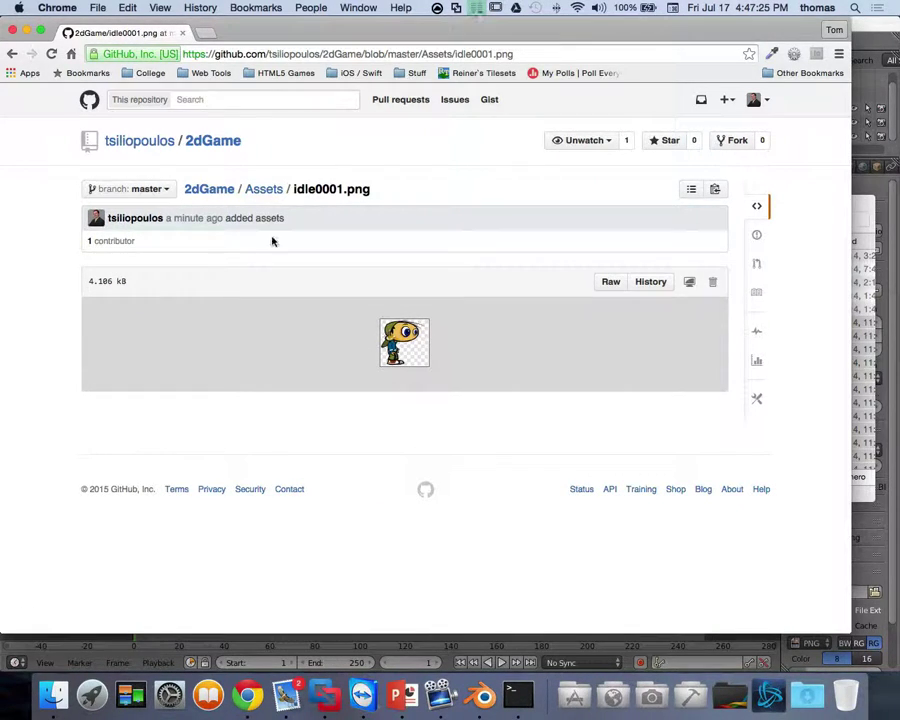
pyautogui.click(12, 54)
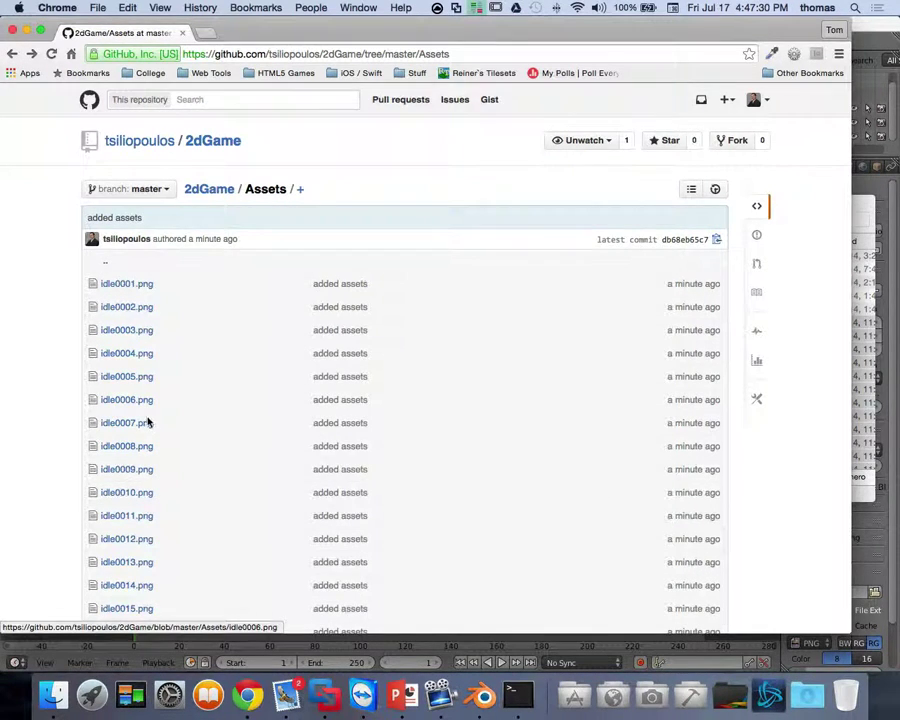
pyautogui.scroll(-5, 154, 424)
pyautogui.scroll(-8, 190, 437)
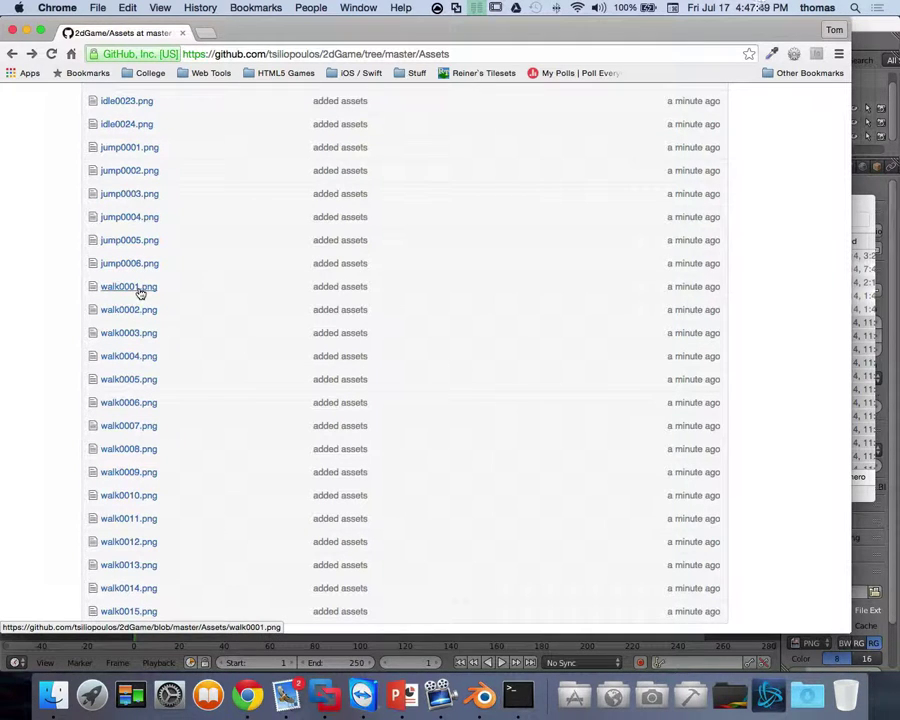
pyautogui.scroll(-1, 146, 296)
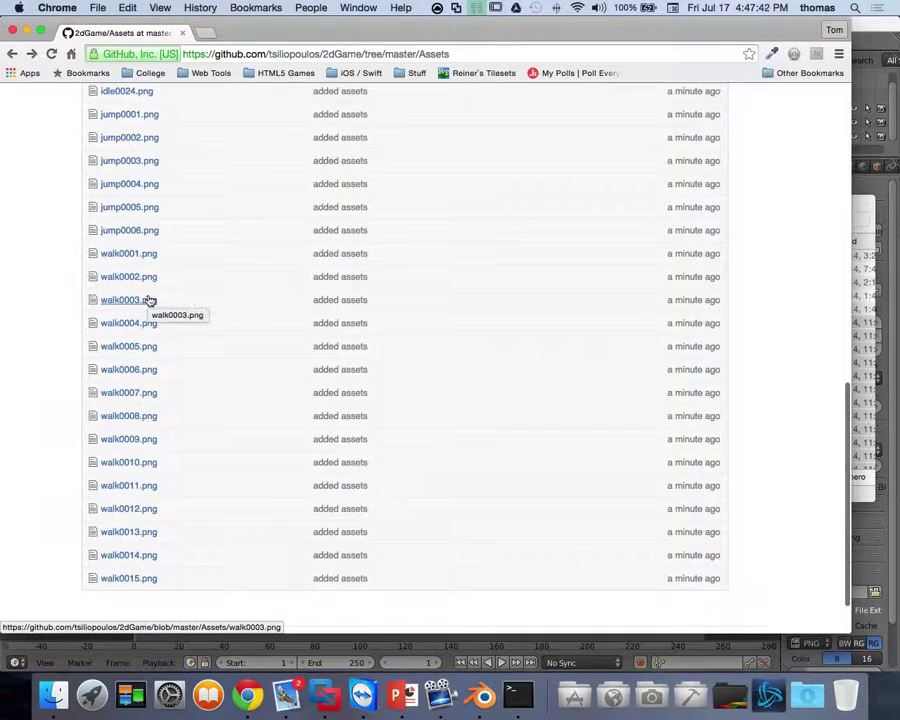
pyautogui.scroll(10, 175, 342)
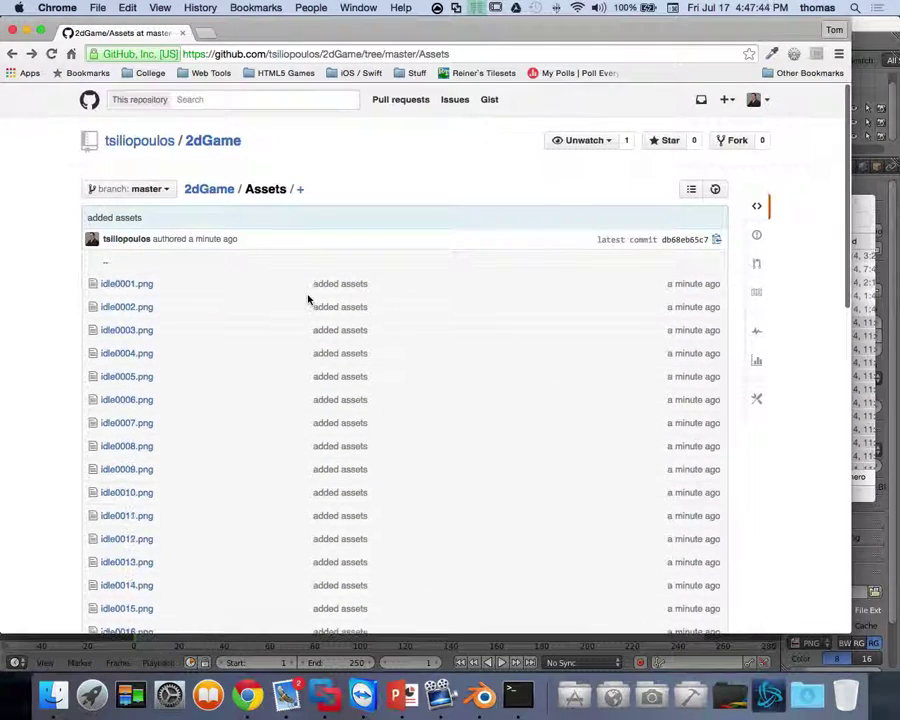
# Switch to Blender past its splash screen and widen the properties editor so its settings are fully readable.
pyautogui.click(25, 32)
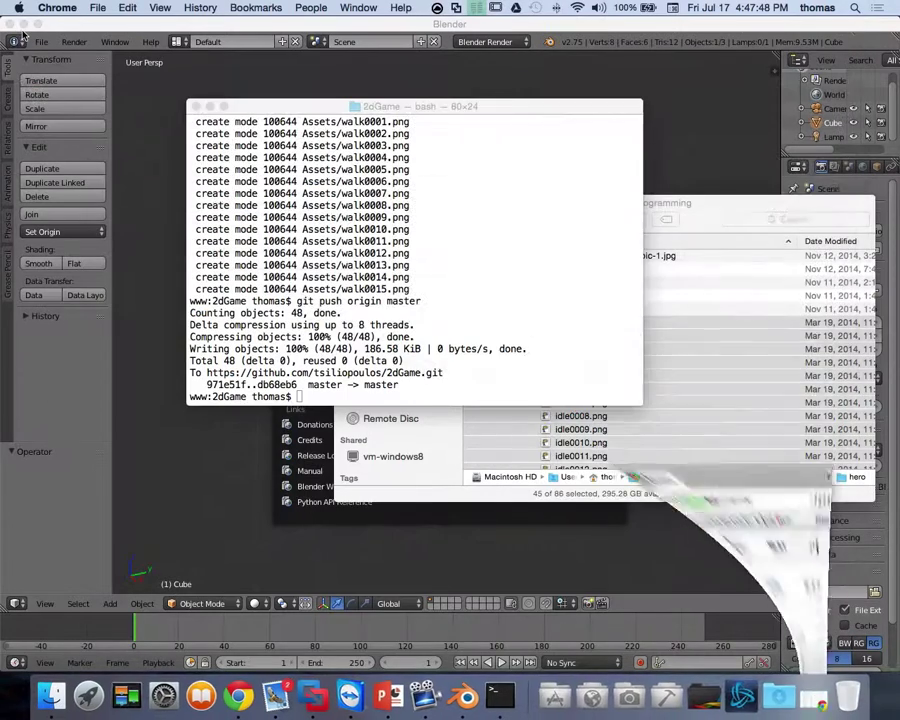
pyautogui.click(143, 280)
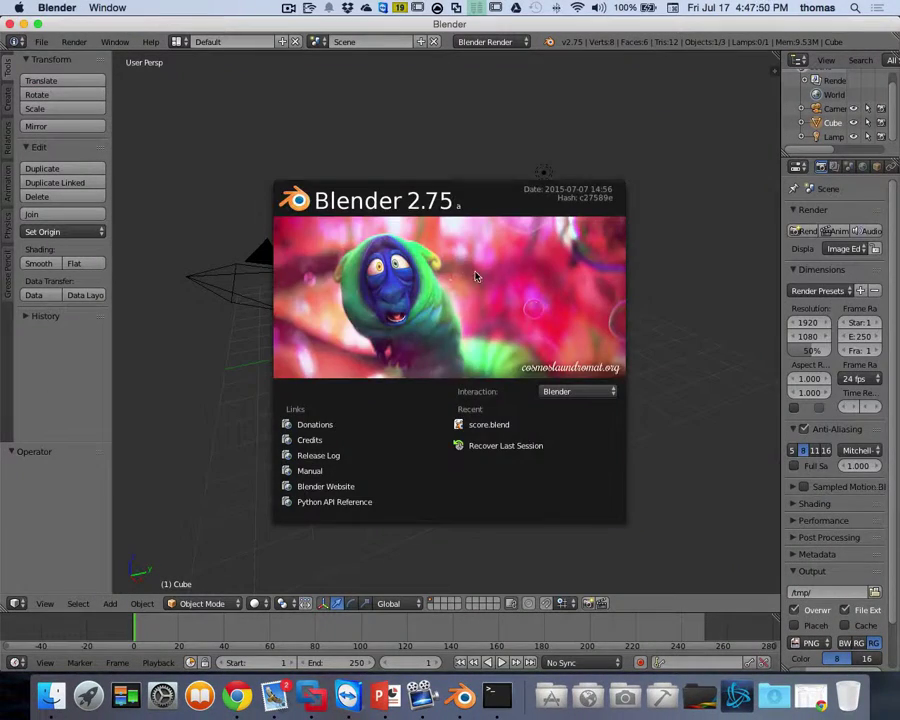
pyautogui.click(475, 275)
pyautogui.scroll(5, 481, 316)
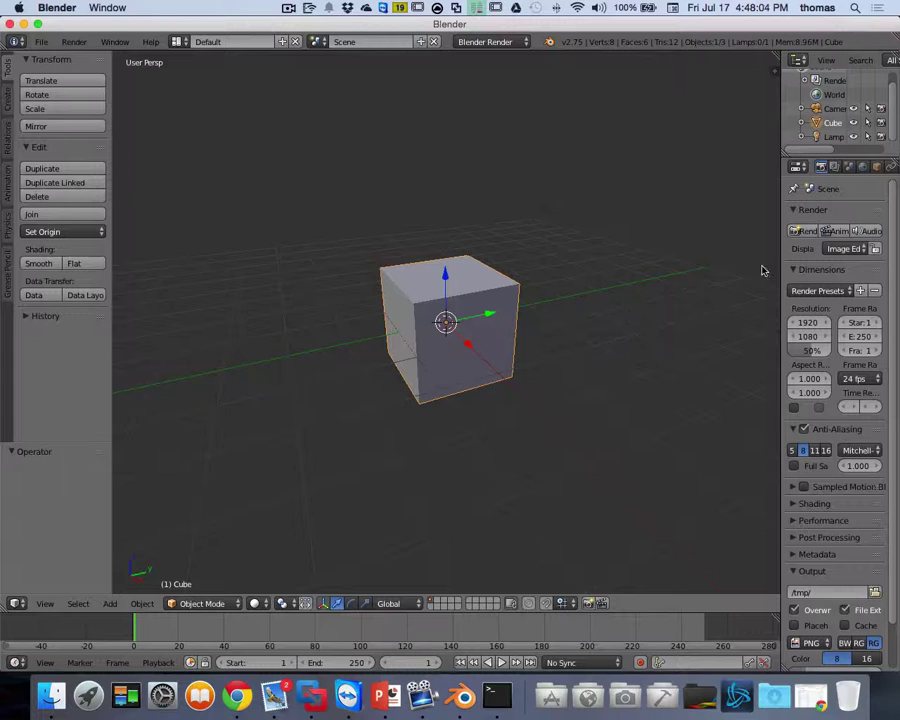
pyautogui.moveTo(779, 255); pyautogui.dragTo(668, 254)
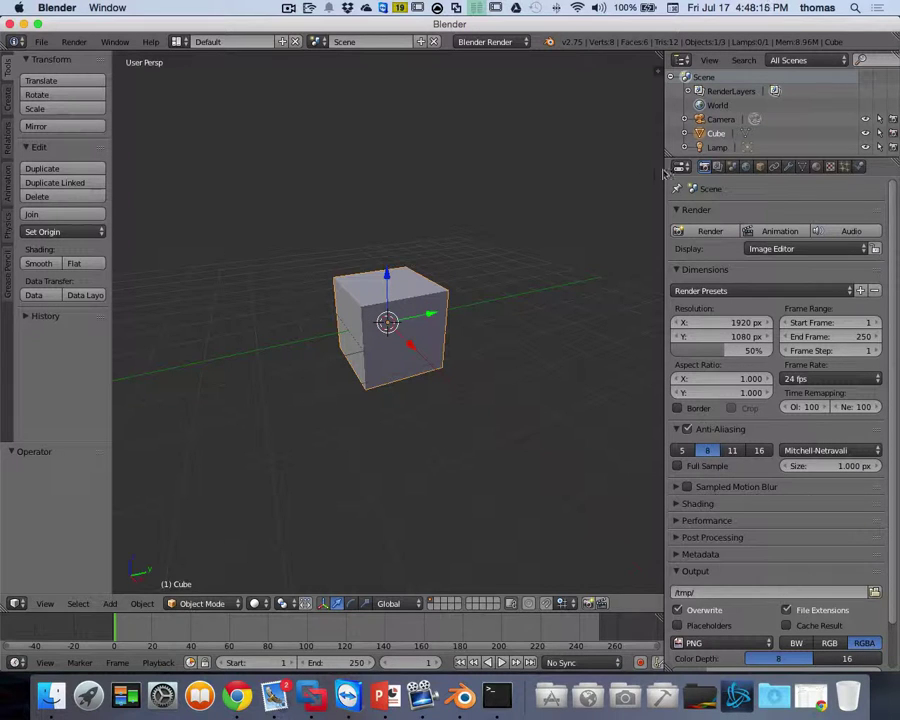
# Rename the cube's material to Idle and make it shadeless with a specular intensity of 0.
pyautogui.click(816, 167)
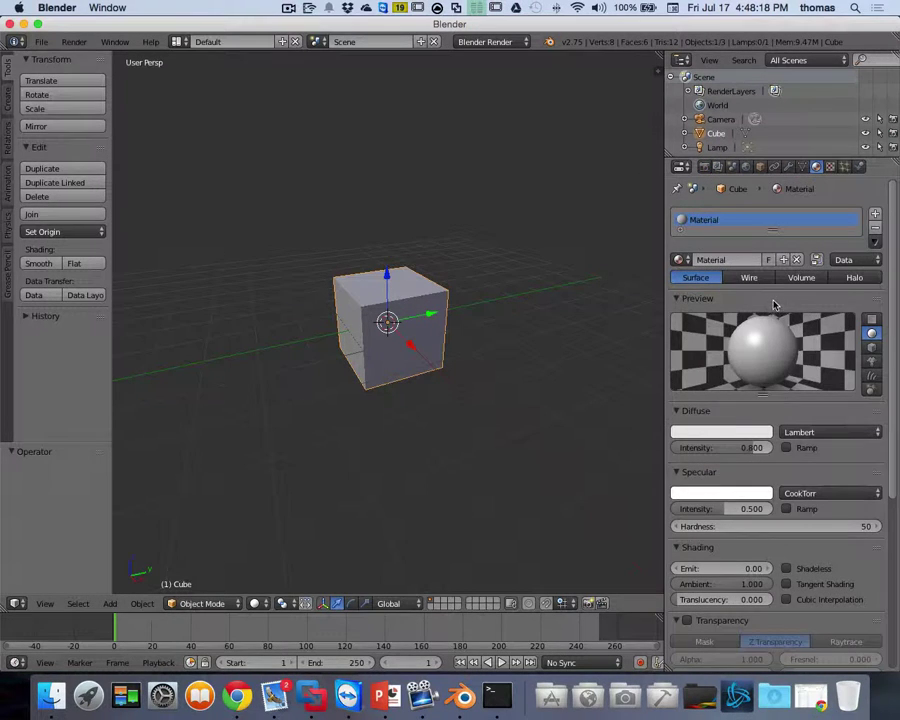
pyautogui.doubleClick(695, 219)
pyautogui.write('Idle')
pyautogui.press('Return')
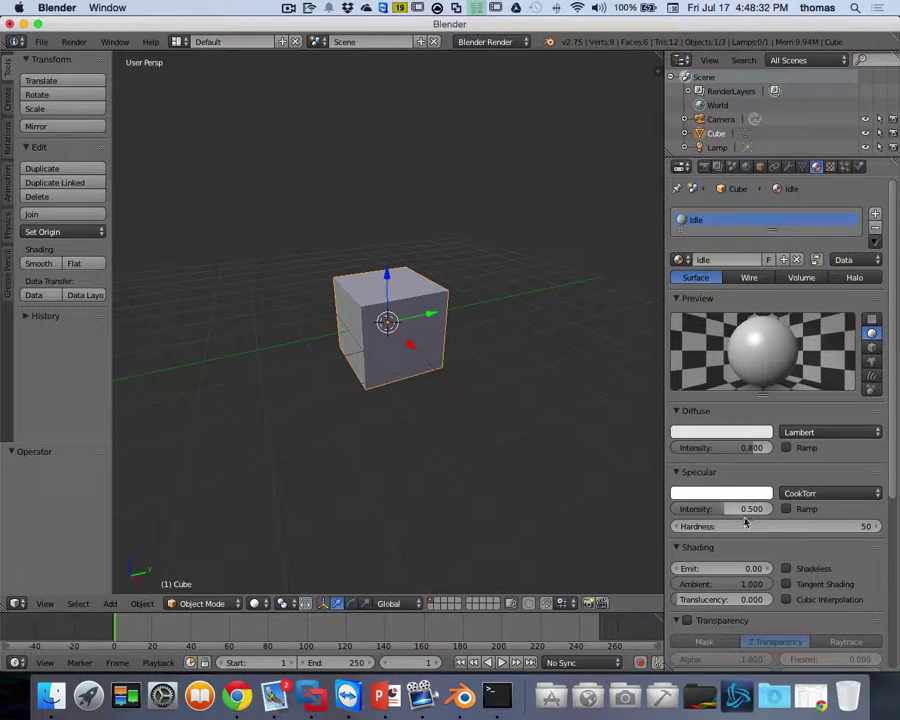
pyautogui.moveTo(725, 511); pyautogui.dragTo(672, 509)
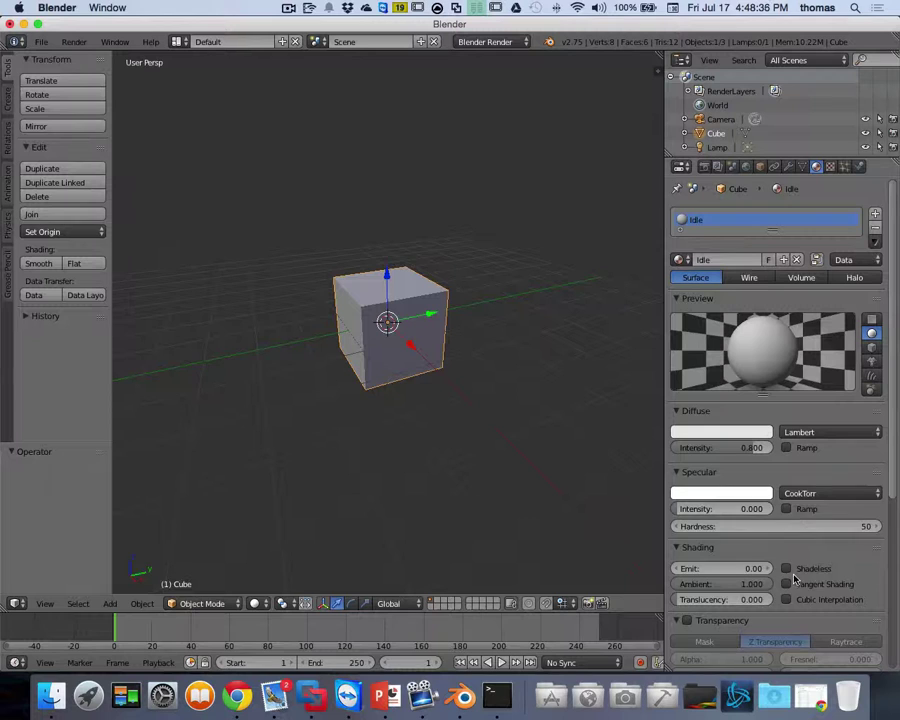
pyautogui.click(787, 569)
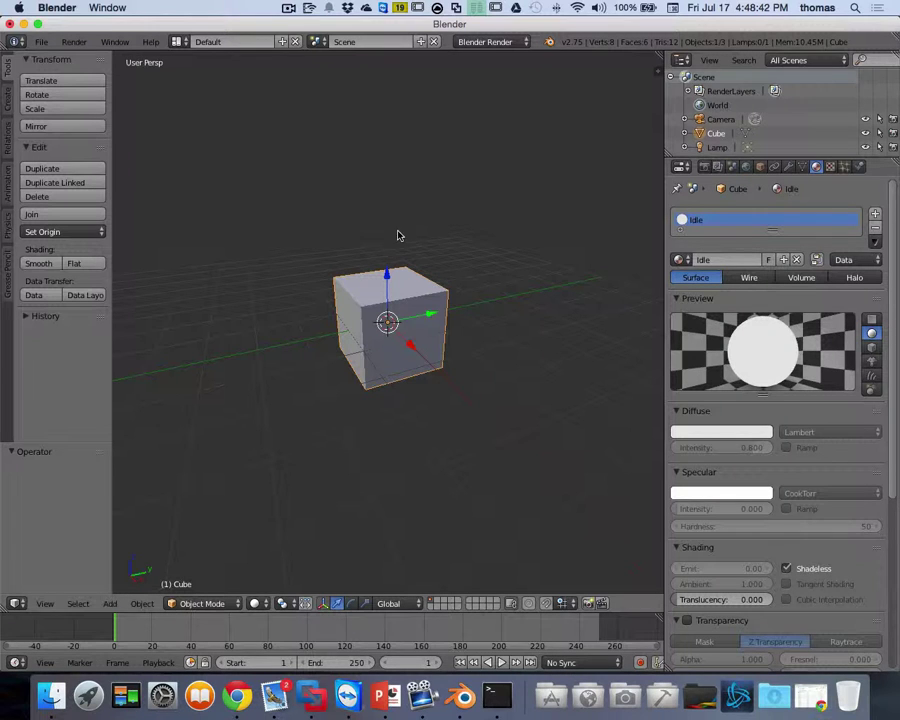
# Rename the Idle material's texture to Idle and set its type to Image or Movie.
pyautogui.click(832, 168)
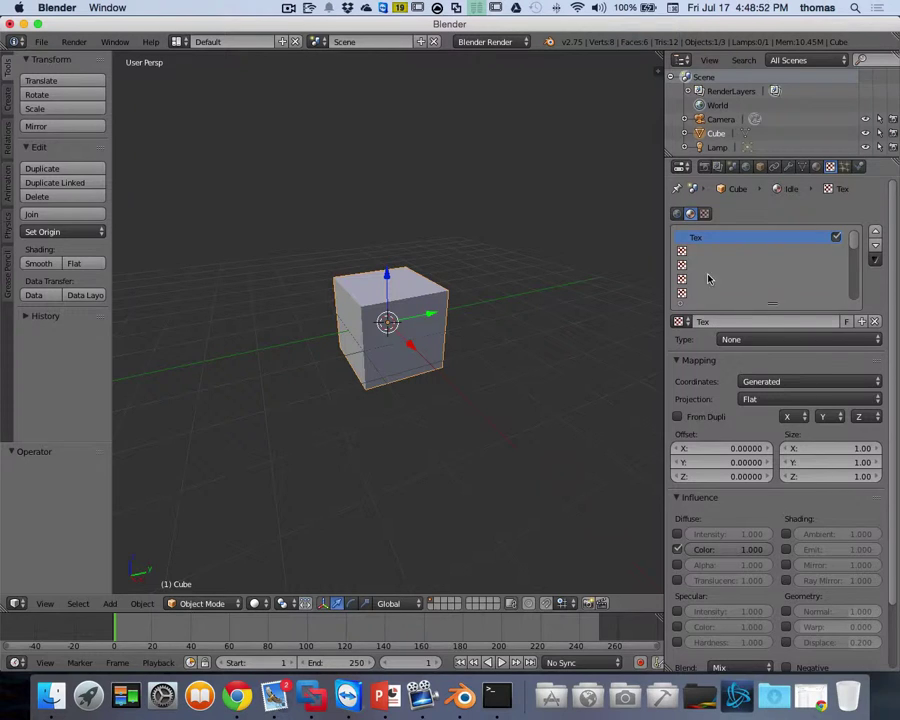
pyautogui.doubleClick(701, 237)
pyautogui.write('Idle')
pyautogui.press('Return')
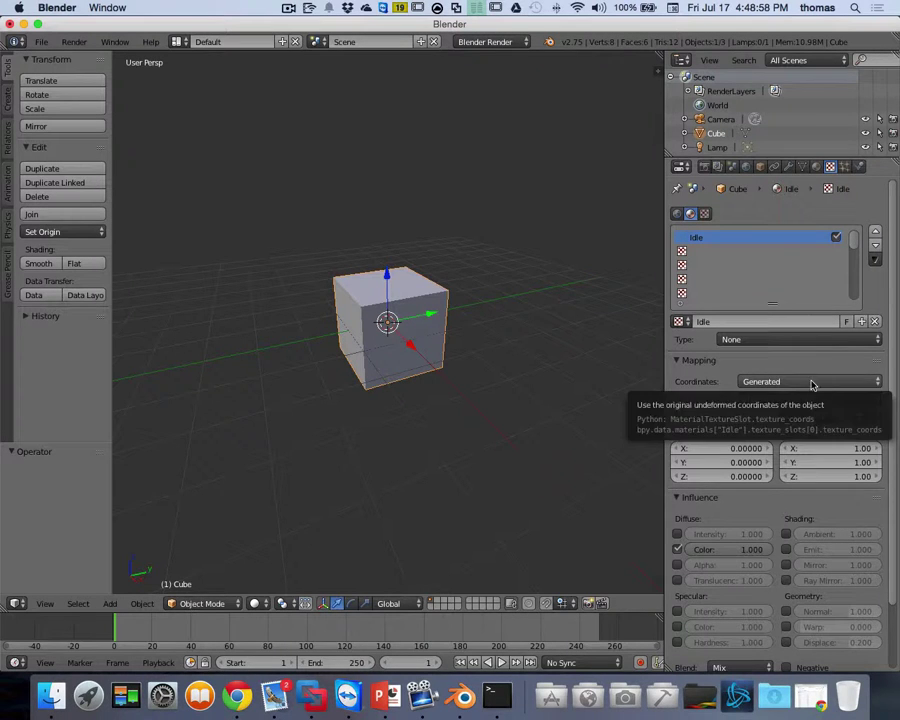
pyautogui.click(791, 340)
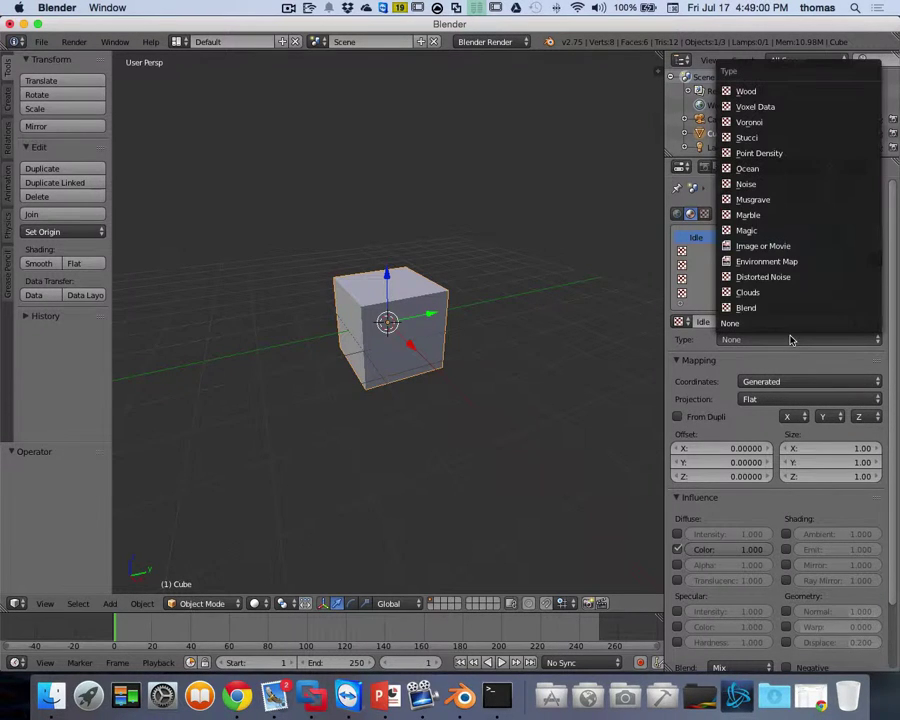
pyautogui.click(785, 246)
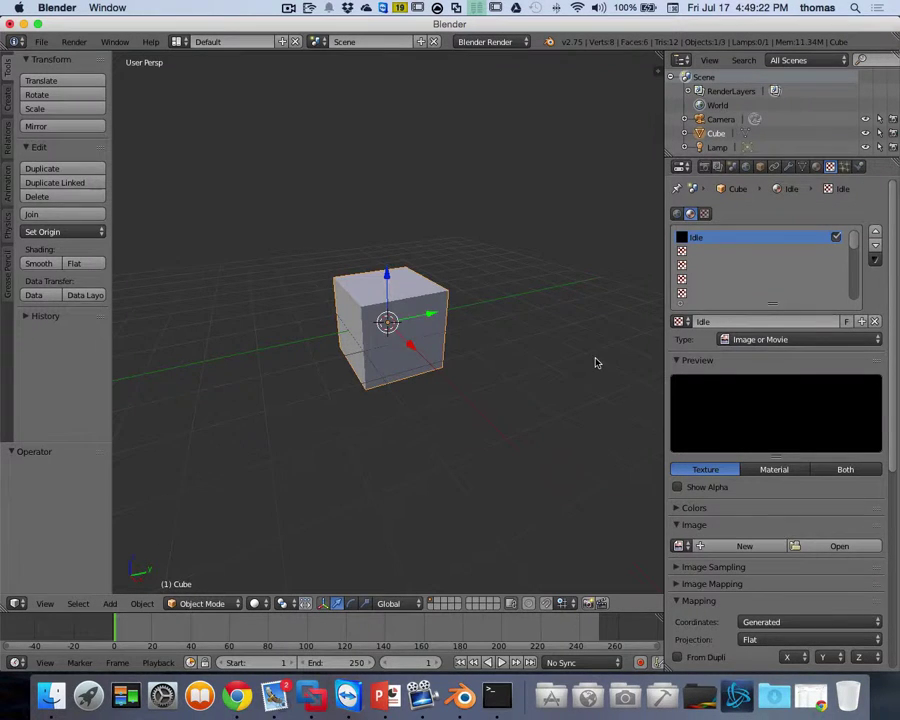
# Examine the cube from several angles and finish in the front view.
pyautogui.hscroll(-3, 596, 359)
pyautogui.hscroll(-1, 597, 363)
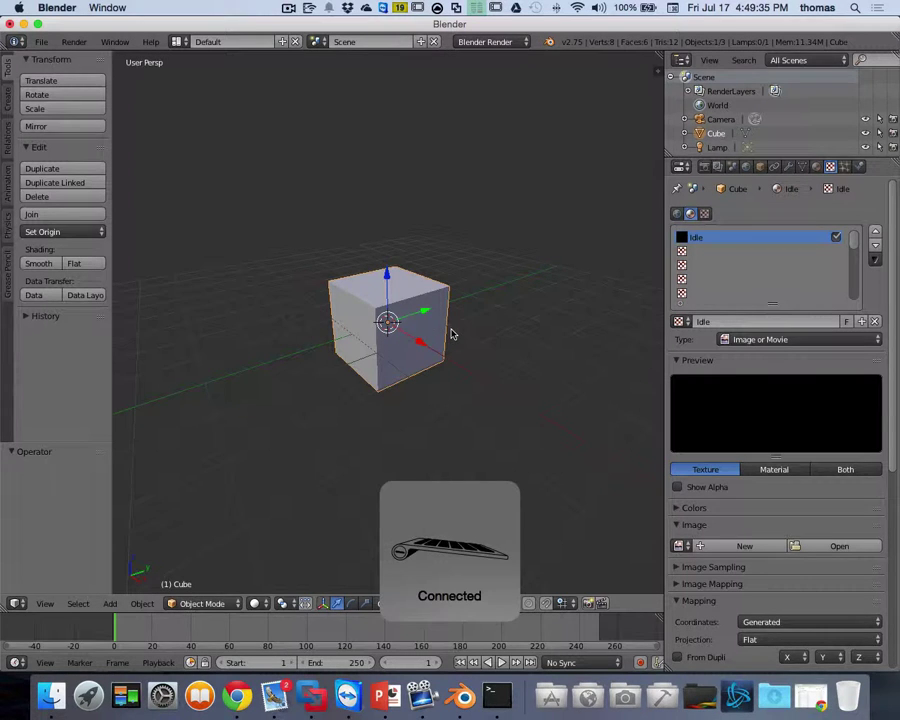
pyautogui.press('KP_1')
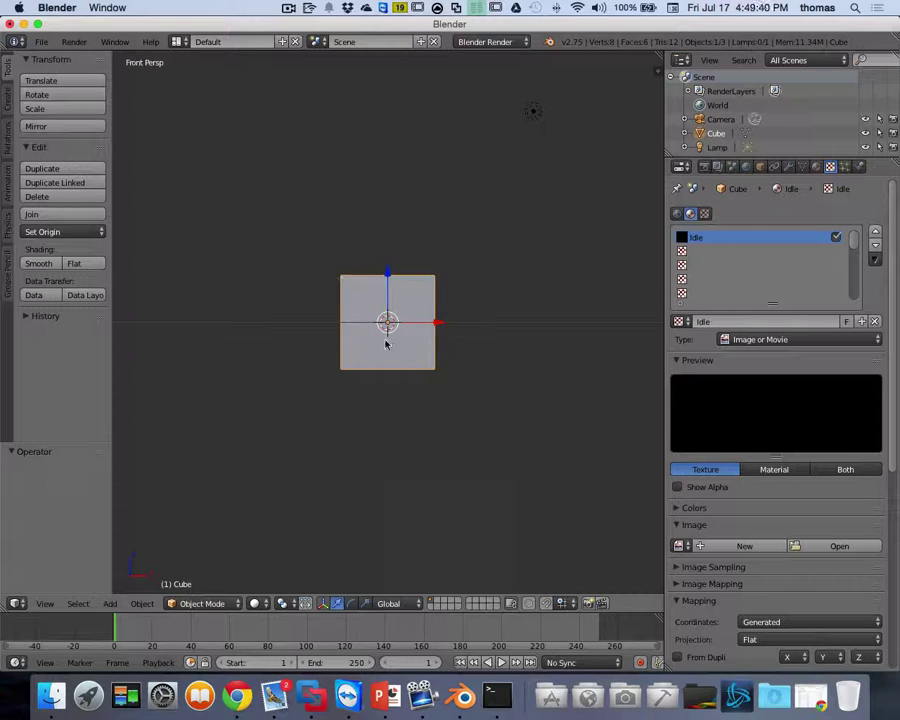
pyautogui.scroll(5, 394, 342)
pyautogui.moveTo(403, 343); pyautogui.dragTo(472, 330, button='middle')
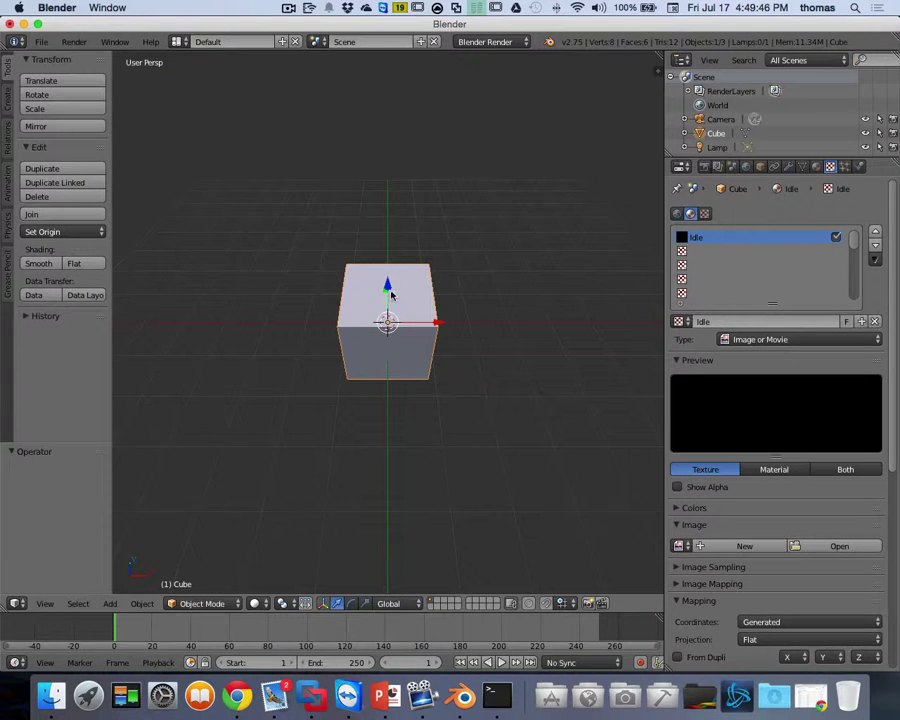
pyautogui.moveTo(395, 299); pyautogui.dragTo(353, 300, button='middle')
pyautogui.hscroll(5, 452, 309)
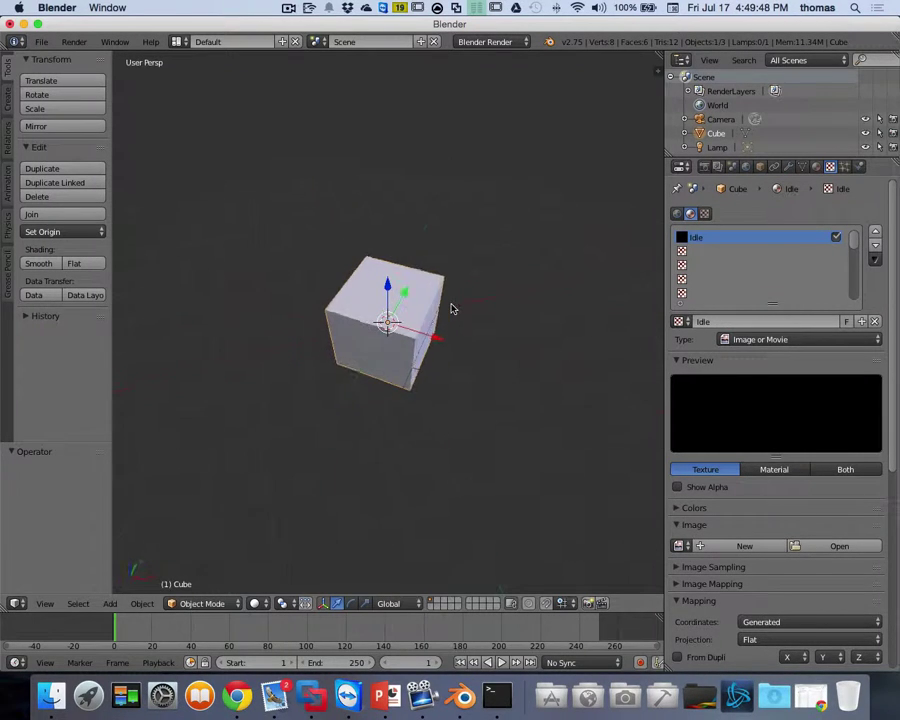
pyautogui.press('KP_1')
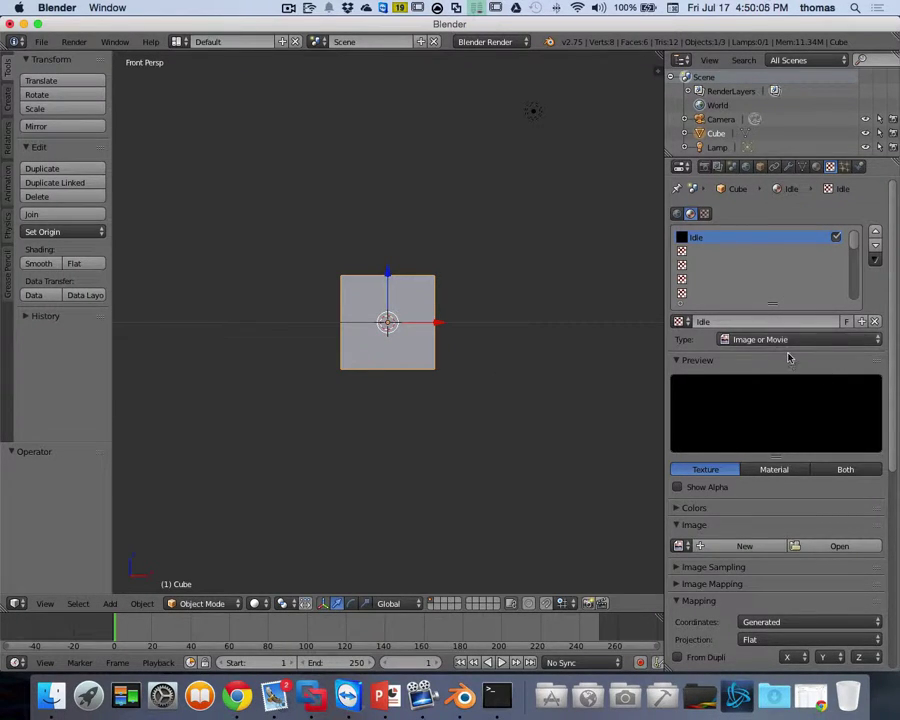
# Load idle0001.png from the Desktop's 2dGame/Assets folder as the Idle texture's image.
pyautogui.scroll(-5, 795, 365)
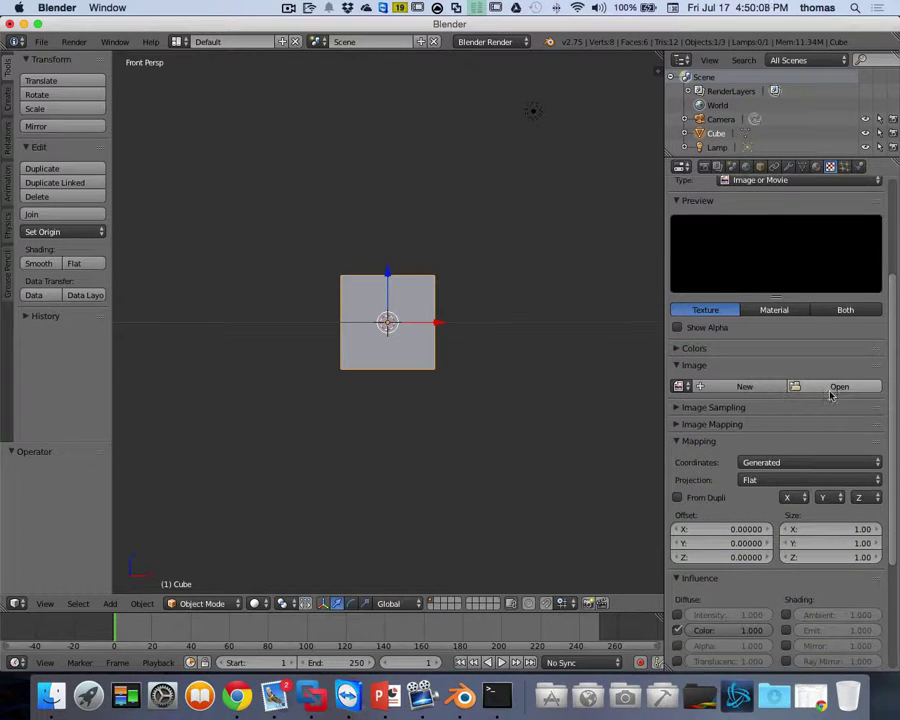
pyautogui.click(830, 390)
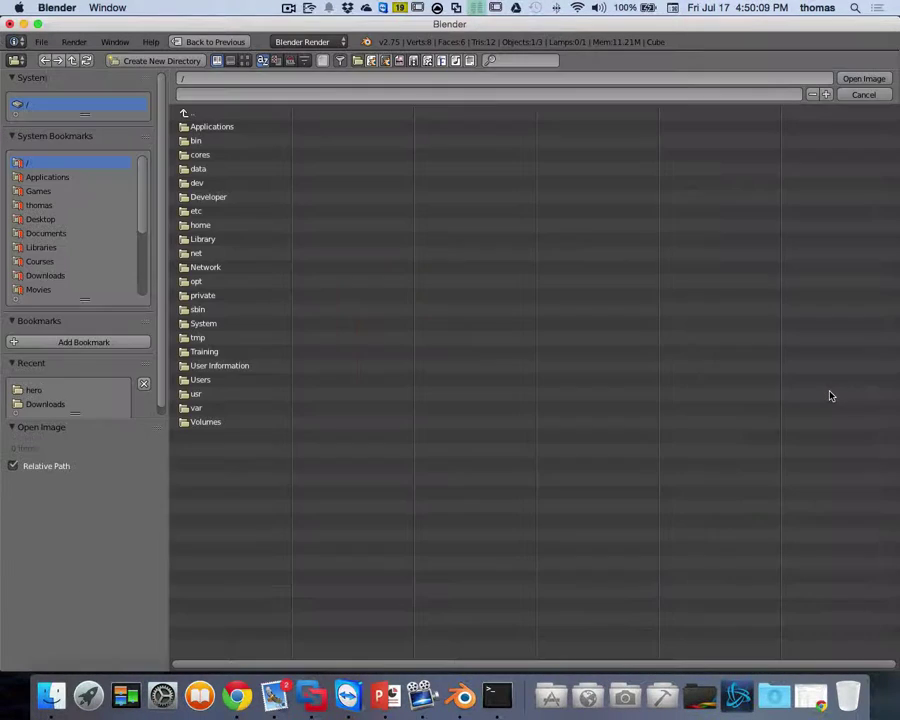
pyautogui.click(38, 218)
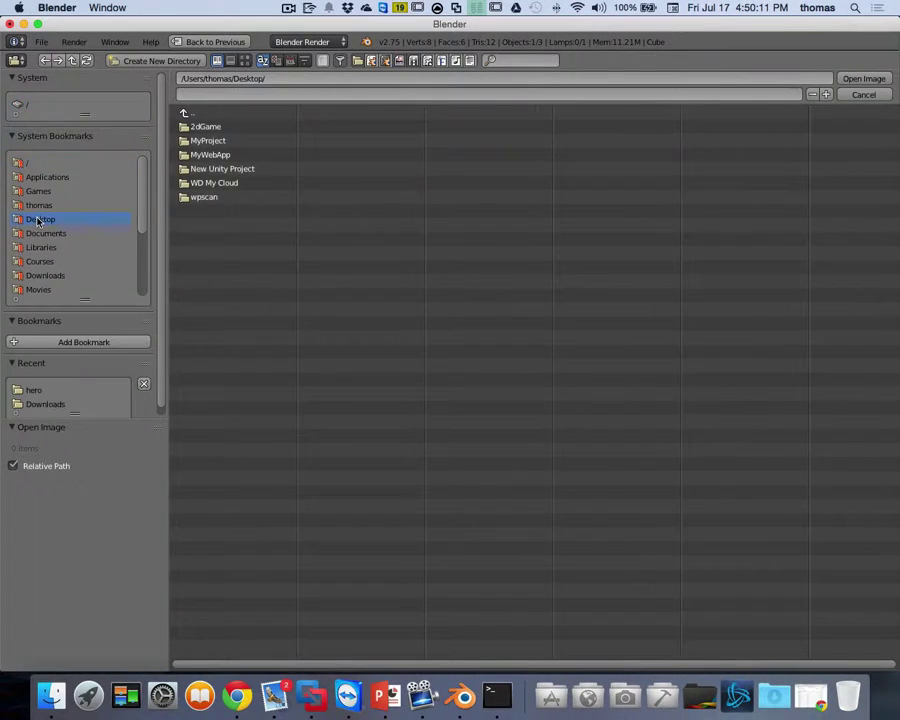
pyautogui.click(207, 127)
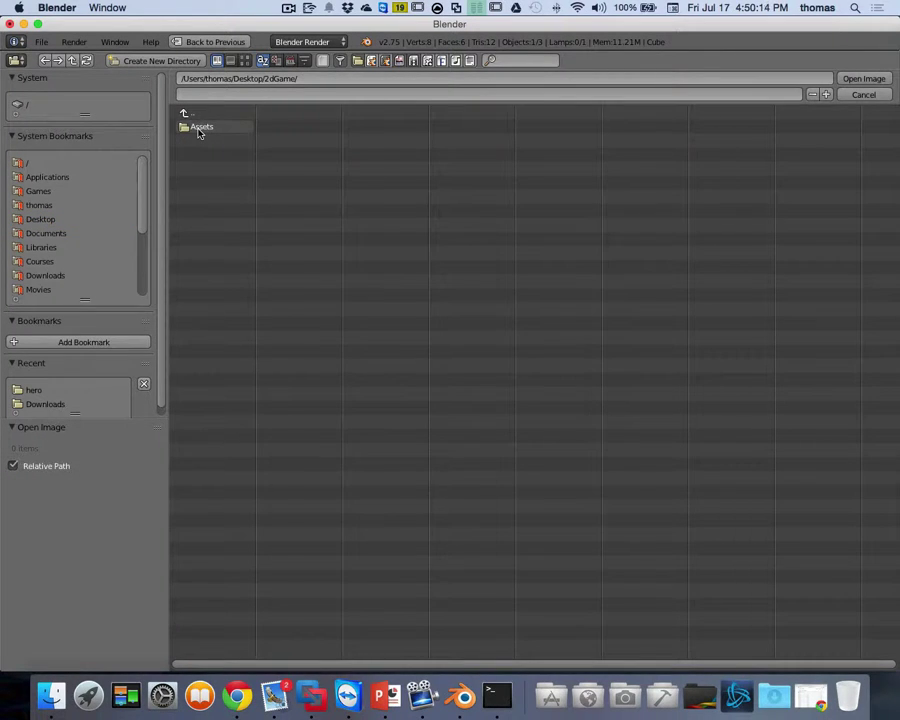
pyautogui.click(200, 128)
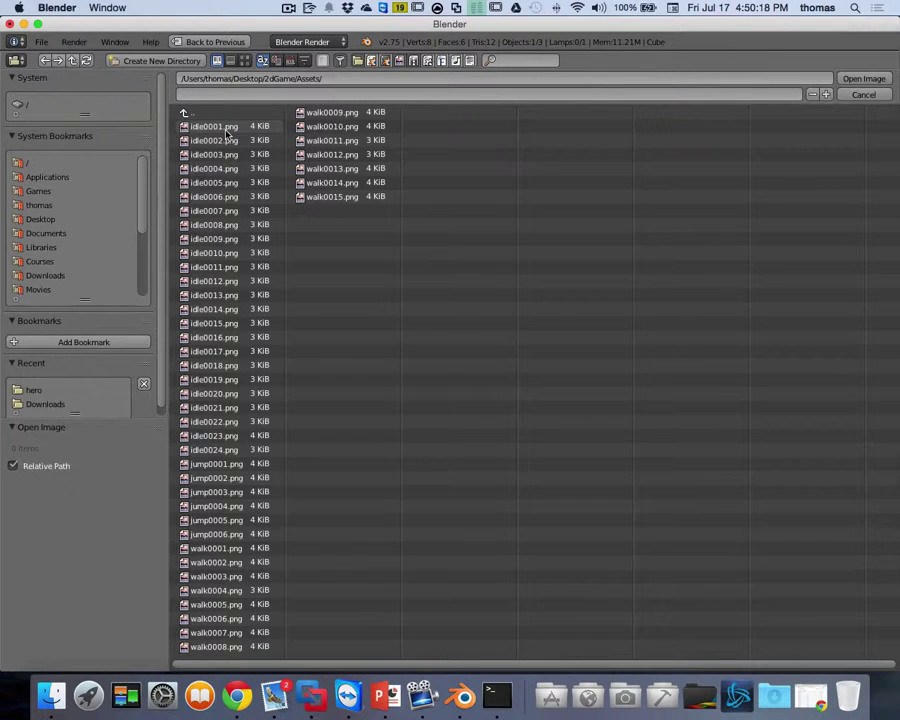
pyautogui.click(227, 130)
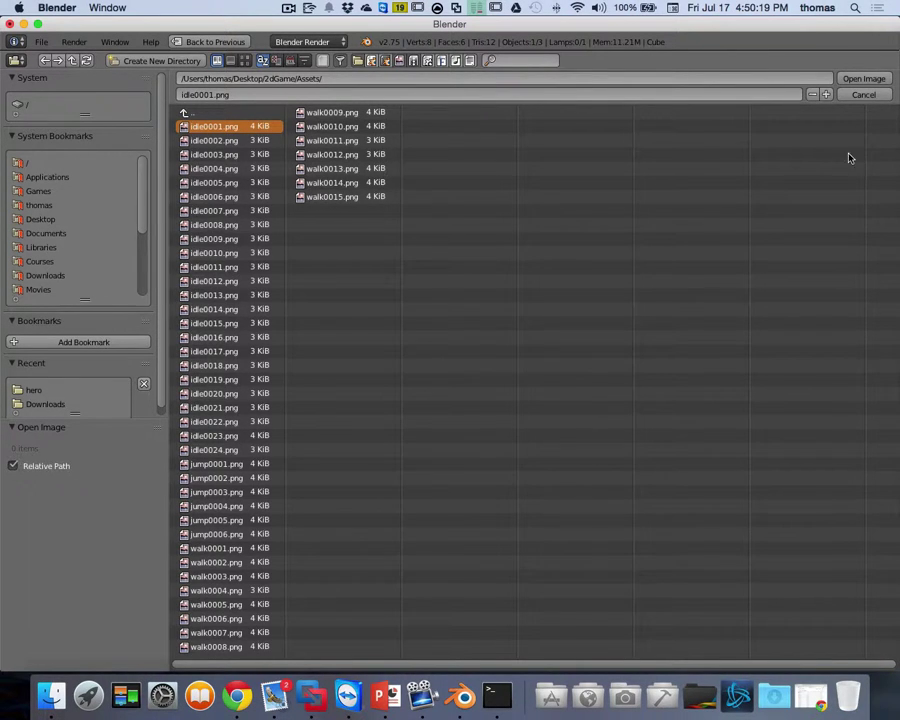
pyautogui.click(863, 79)
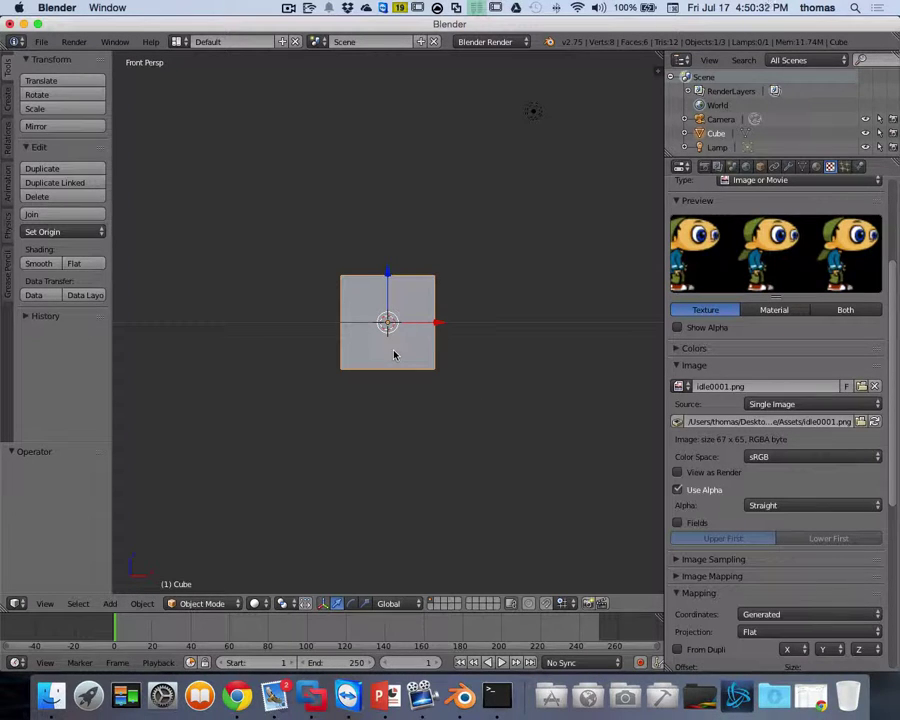
# Unwrap the whole cube mesh in Edit Mode and set the viewport shading to Material.
pyautogui.press('Tab')
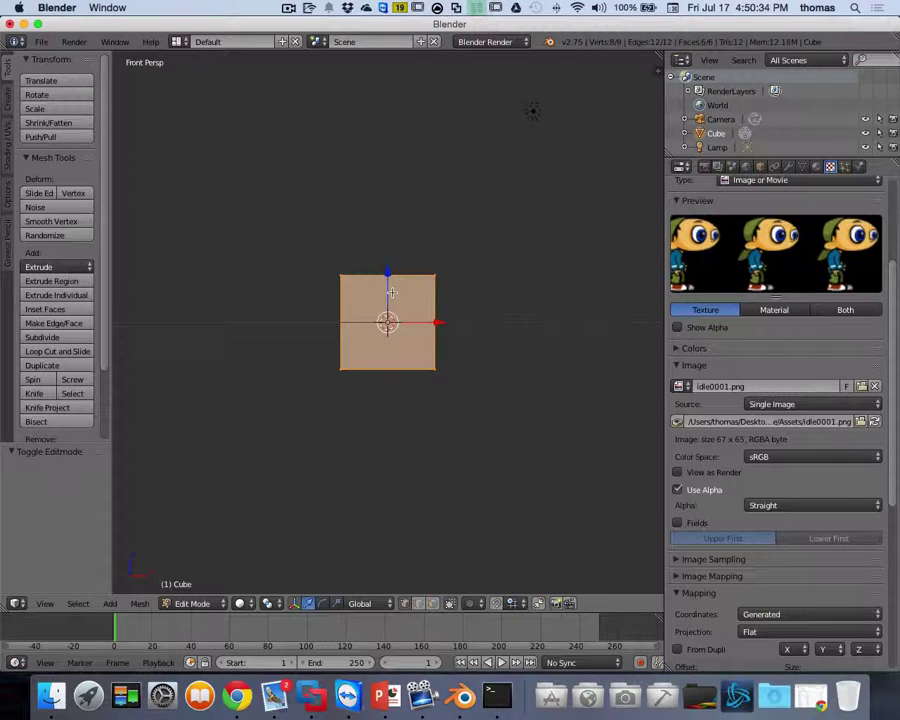
pyautogui.press('u')
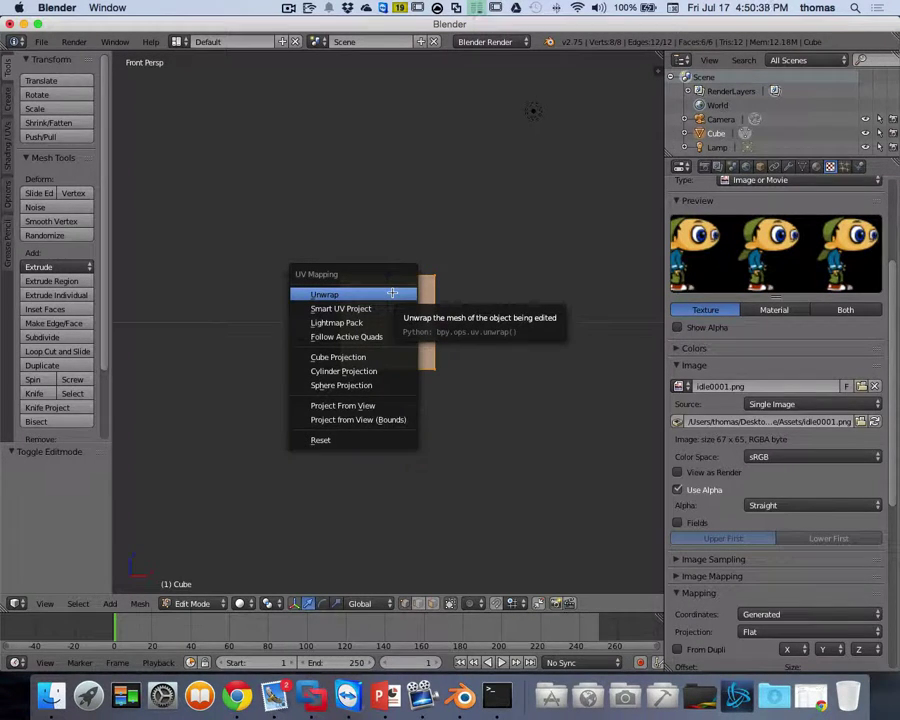
pyautogui.click(392, 293)
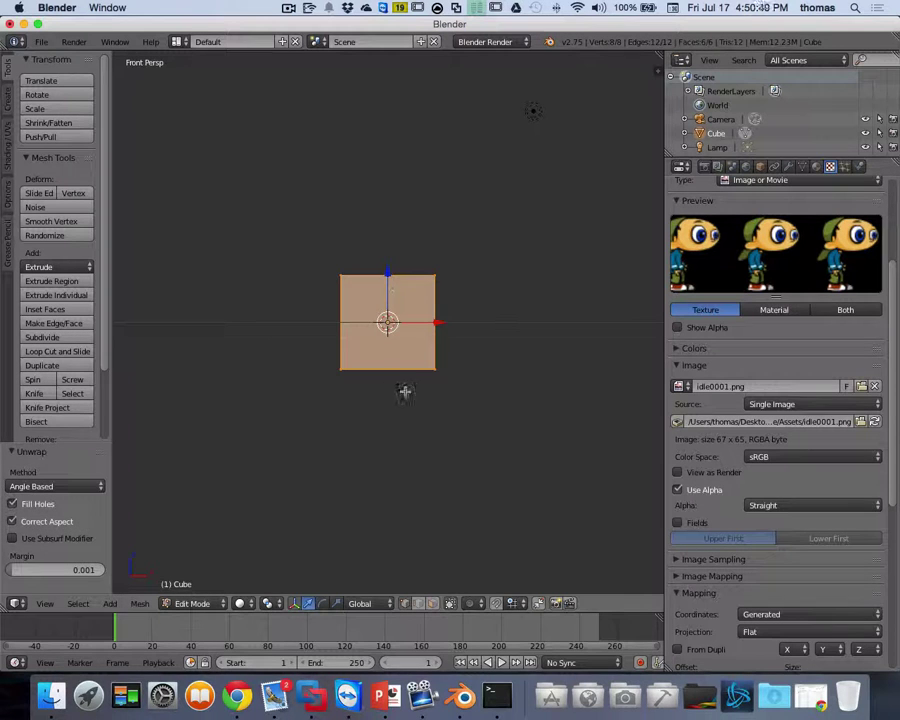
pyautogui.click(242, 603)
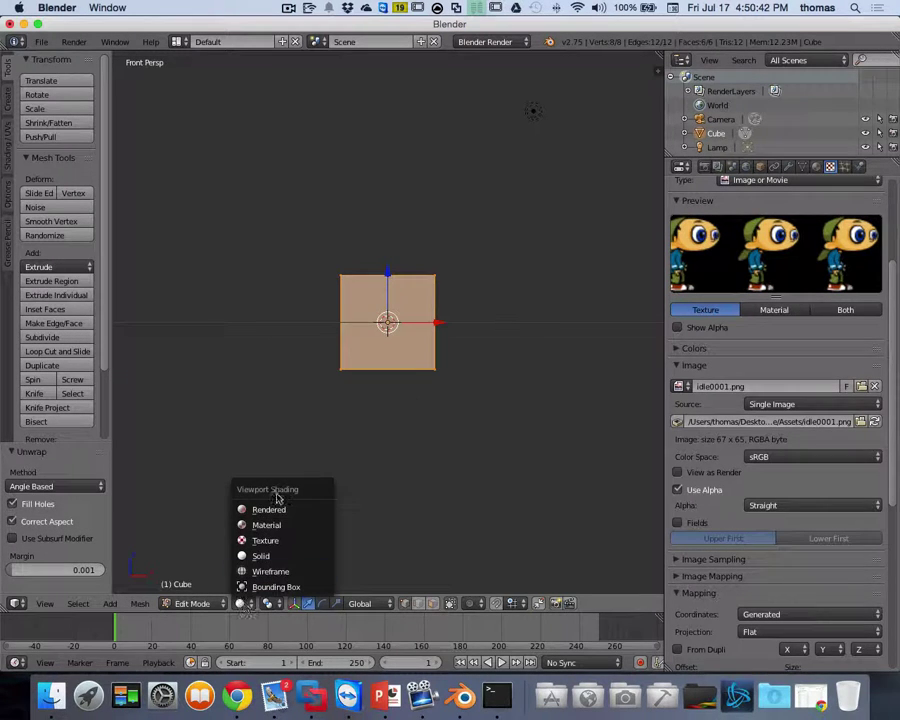
pyautogui.click(267, 525)
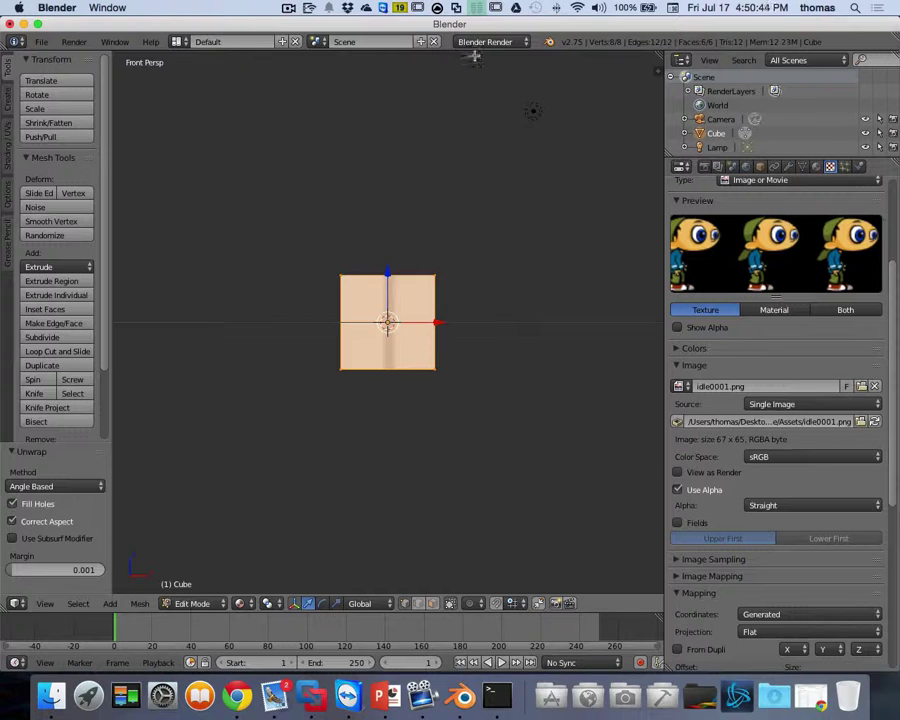
# Switch the render engine to Blender Game and set the 3D view's shading mode to GLSL.
pyautogui.click(515, 43)
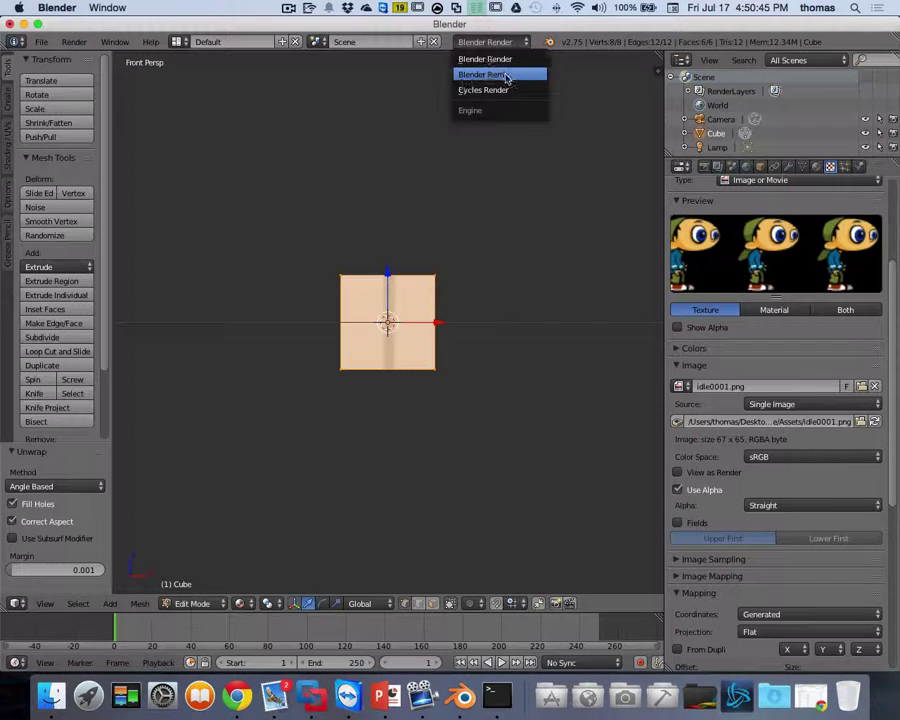
pyautogui.click(506, 75)
pyautogui.press('n')
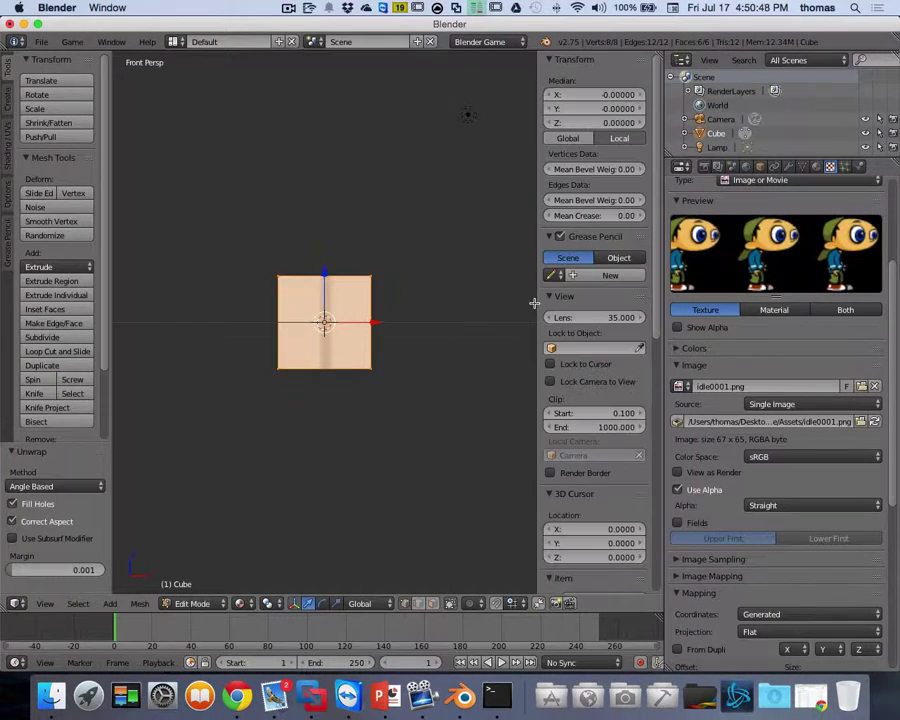
pyautogui.scroll(-10, 563, 399)
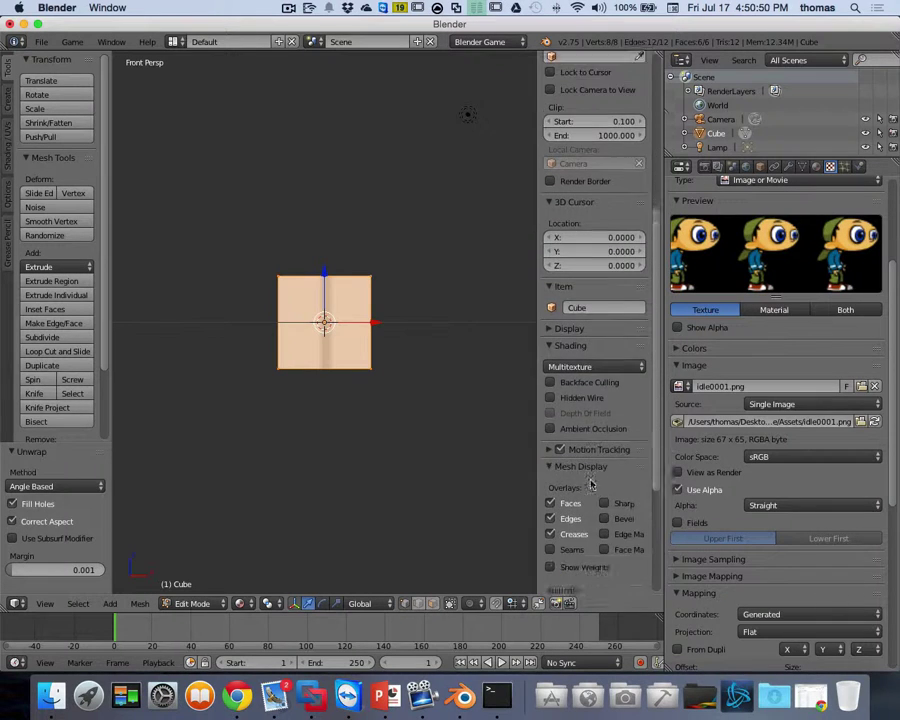
pyautogui.click(584, 338)
pyautogui.click(562, 301)
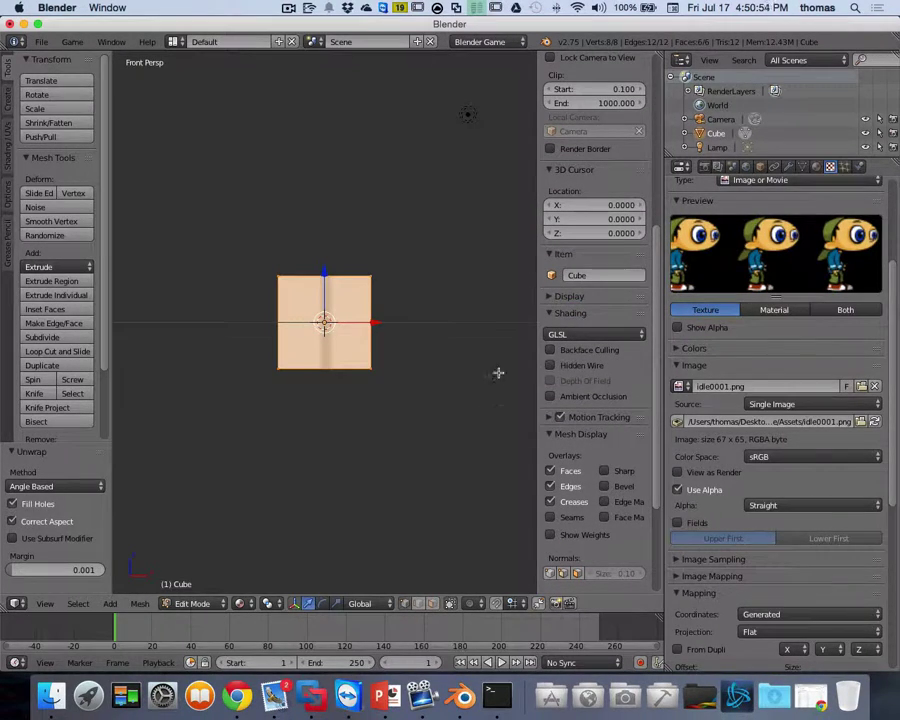
pyautogui.moveTo(539, 363)
pyautogui.mouseDown()
pyautogui.moveTo(583, 364)
pyautogui.moveTo(532, 367)
pyautogui.mouseUp()
pyautogui.press('n')
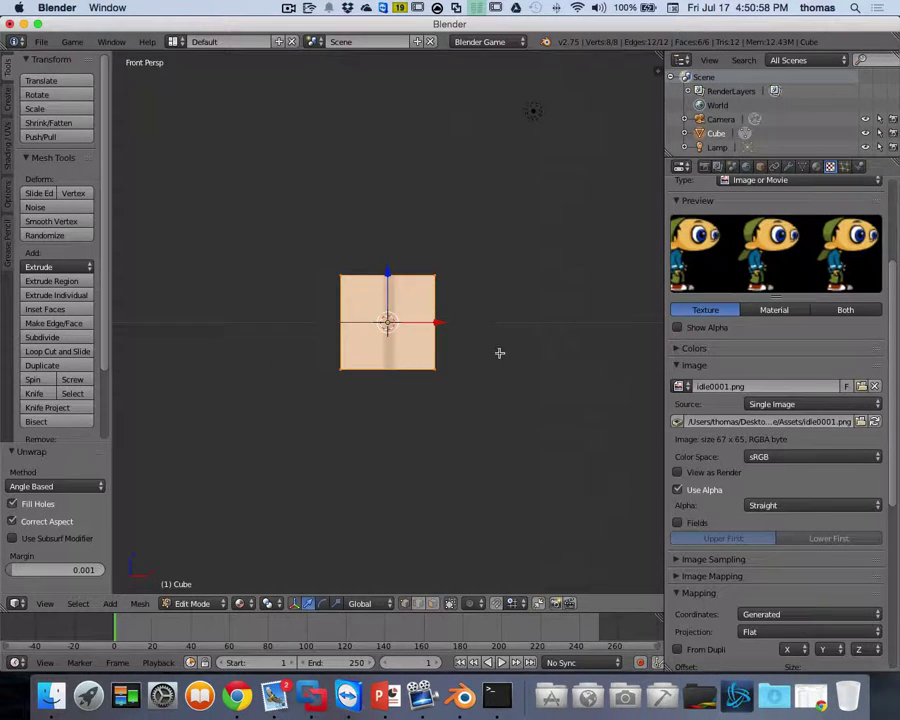
# Examine how the idle texture lies on the cube's faces from several angles and finish in the front view.
pyautogui.scroll(-10, 494, 379)
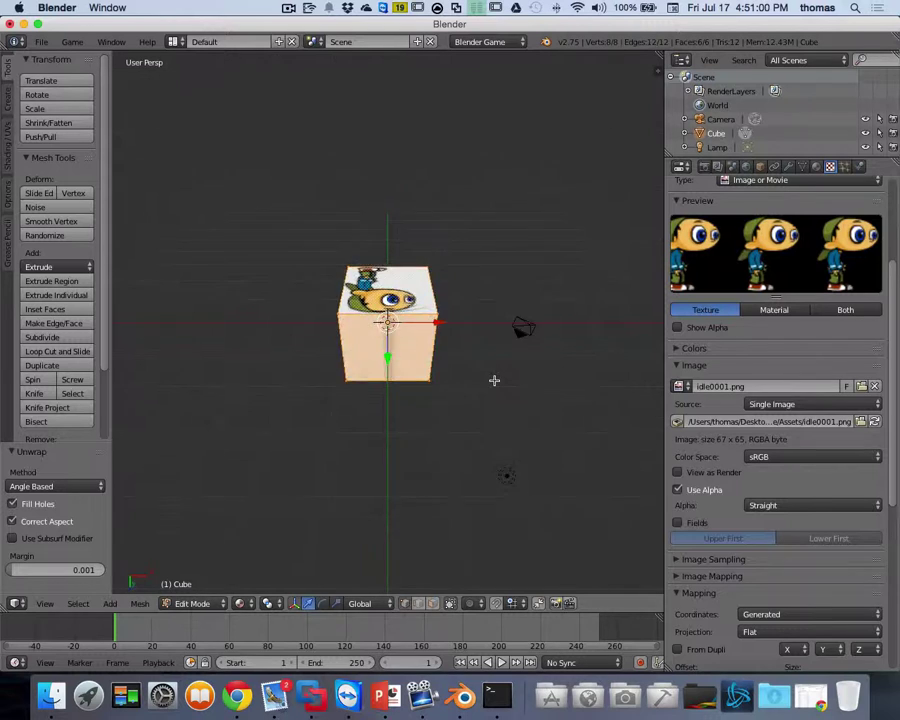
pyautogui.scroll(3, 494, 380)
pyautogui.scroll(-10, 494, 380)
pyautogui.scroll(-12, 494, 380)
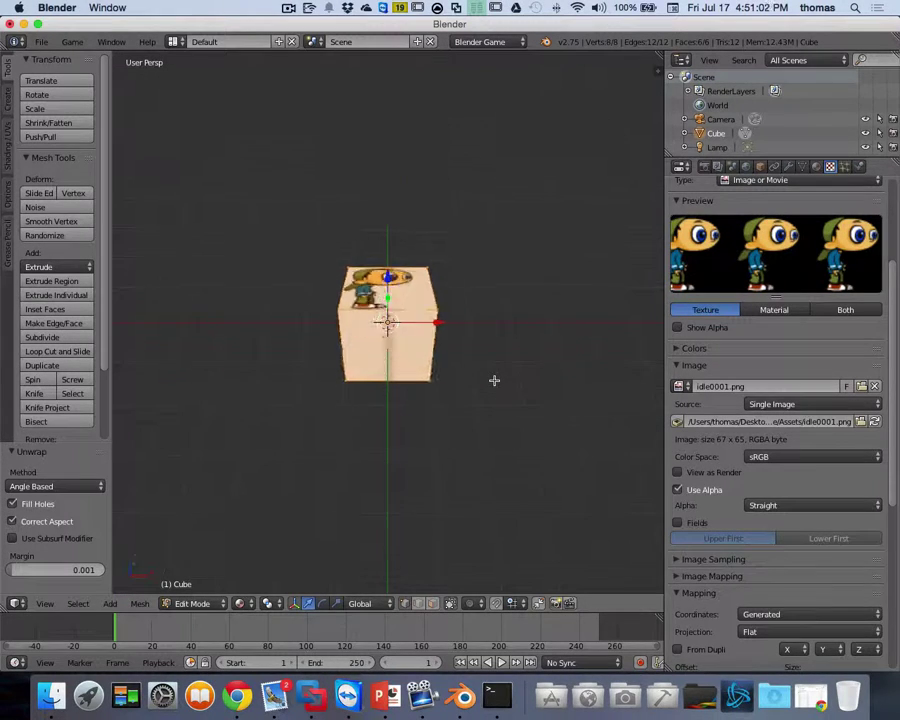
pyautogui.scroll(-6, 494, 380)
pyautogui.scroll(12, 494, 380)
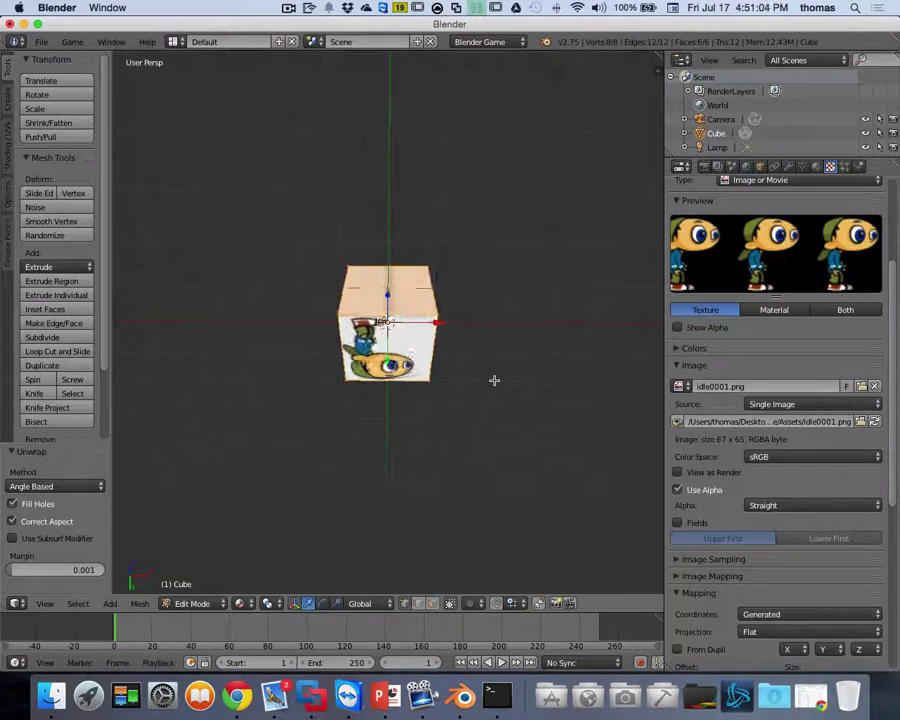
pyautogui.scroll(3, 494, 380)
pyautogui.hscroll(4, 494, 380)
pyautogui.scroll(-10, 494, 380)
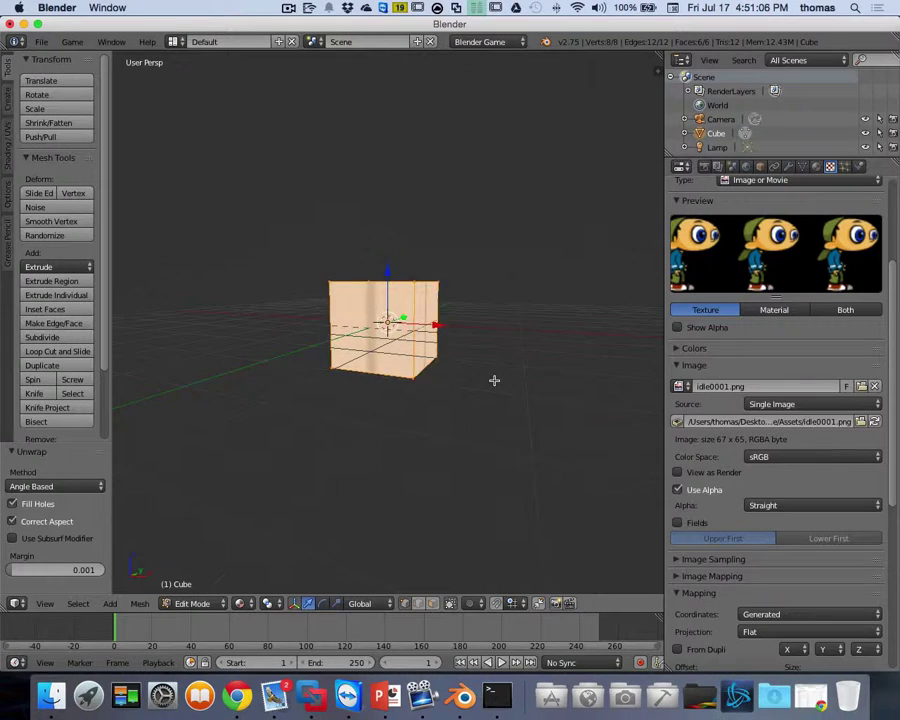
pyautogui.hscroll(-4, 494, 380)
pyautogui.hscroll(-10, 494, 380)
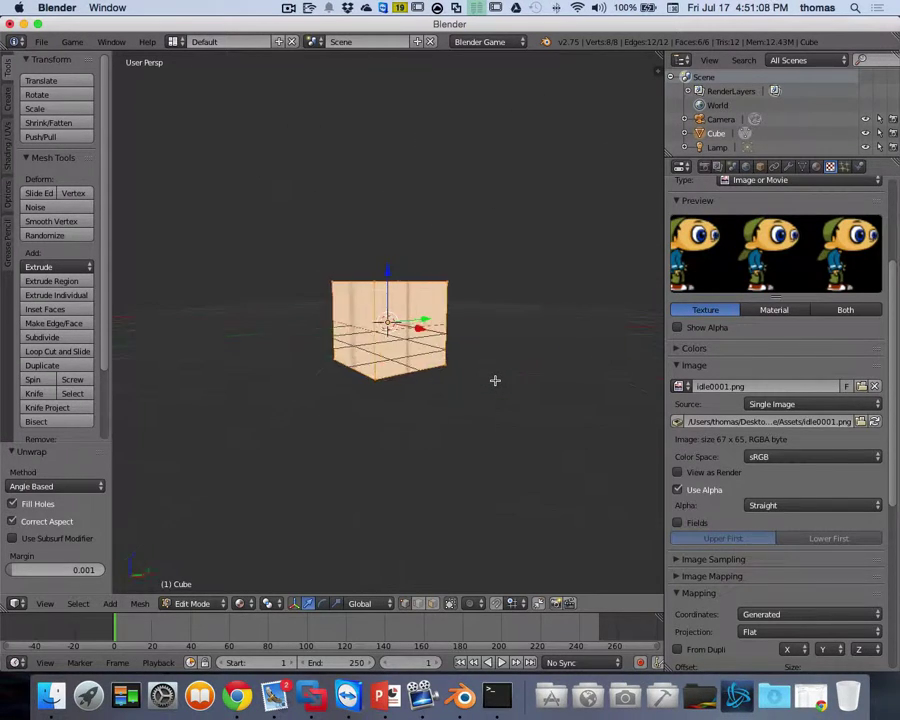
pyautogui.hscroll(-8, 497, 380)
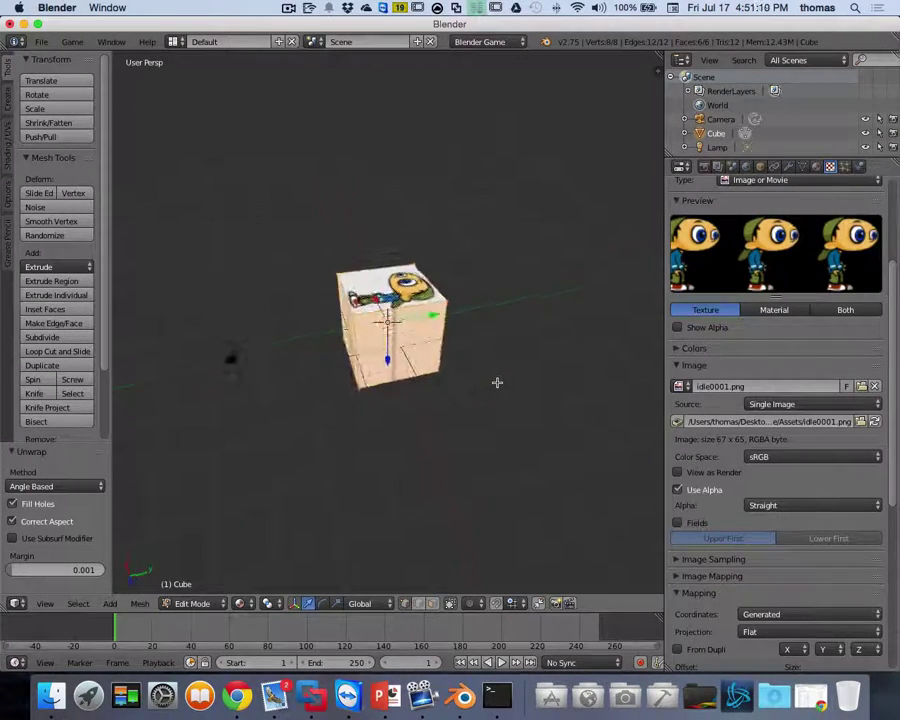
pyautogui.scroll(-4, 497, 382)
pyautogui.hscroll(-3, 497, 383)
pyautogui.scroll(6, 497, 383)
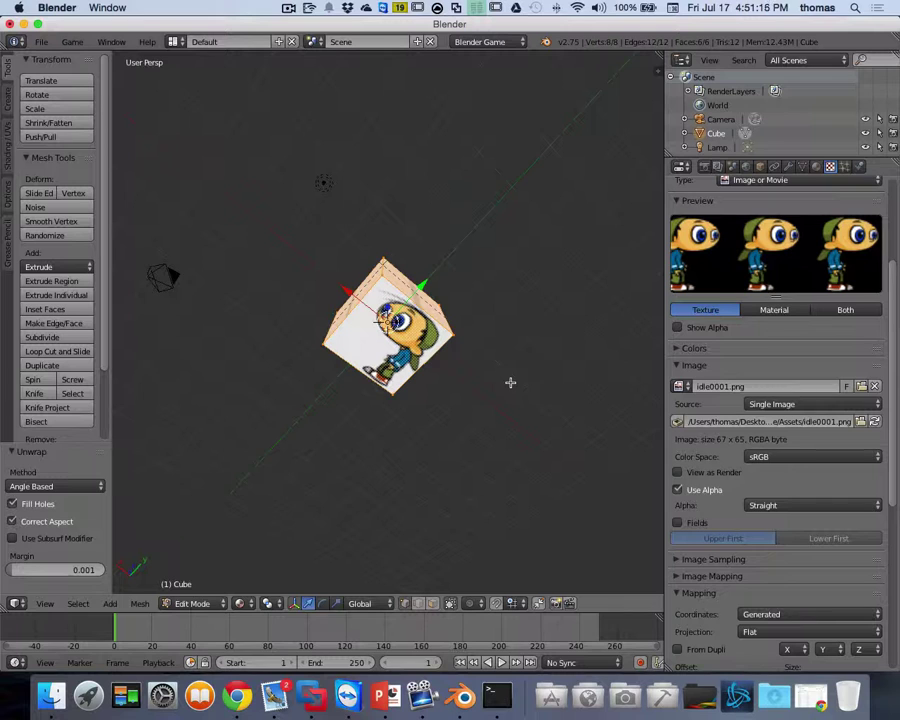
pyautogui.scroll(-5, 427, 361)
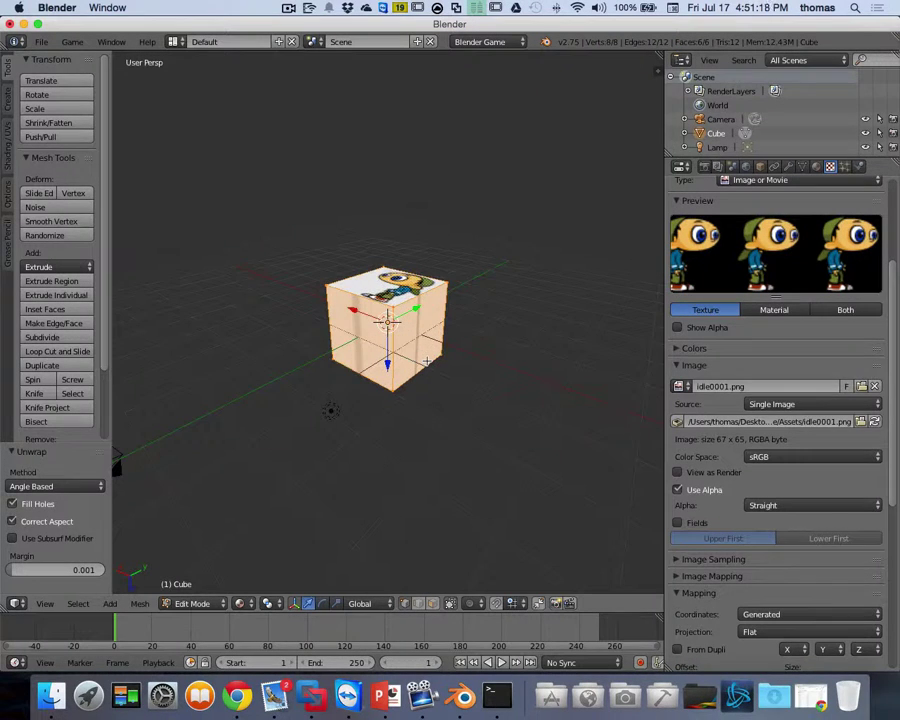
pyautogui.press('KP_1')
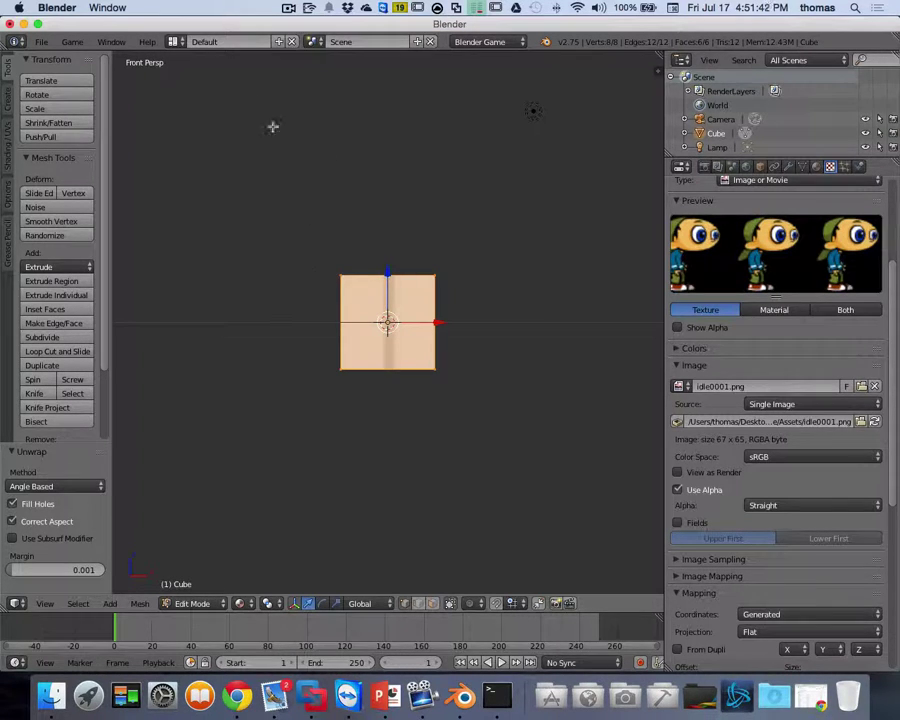
# Switch to the UV Editing screen layout and set the 3D view's viewport shading to Texture.
pyautogui.click(176, 42)
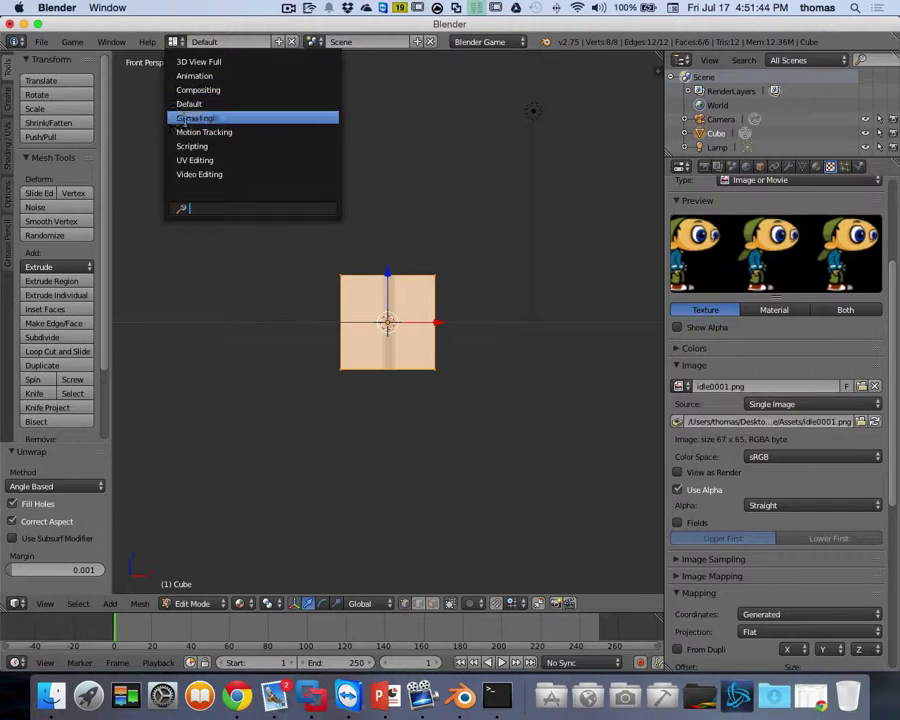
pyautogui.click(198, 161)
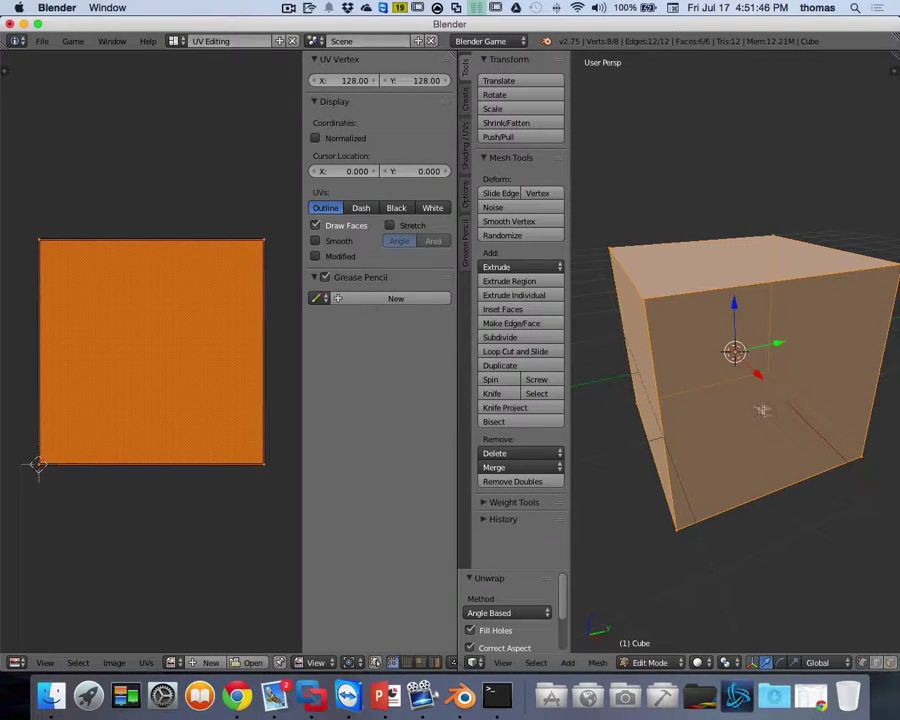
pyautogui.click(698, 663)
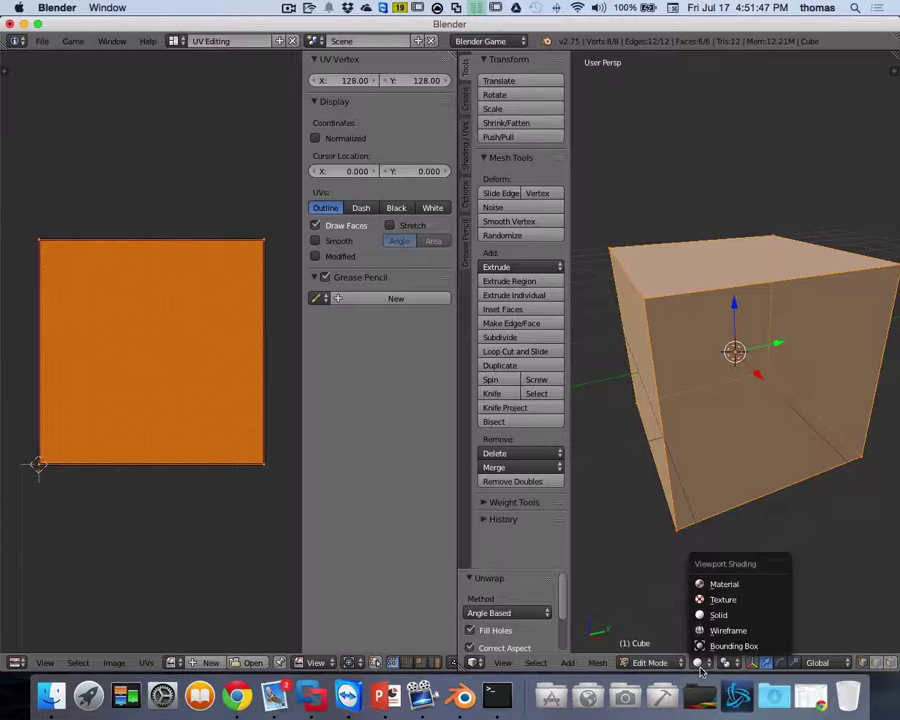
pyautogui.click(721, 600)
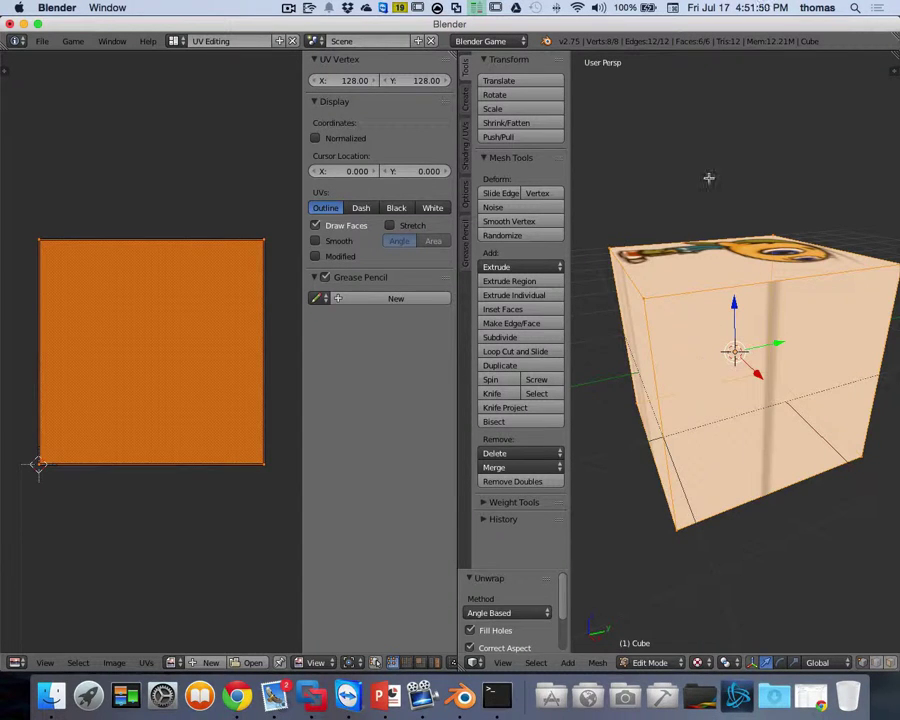
pyautogui.hscroll(-10, 815, 335)
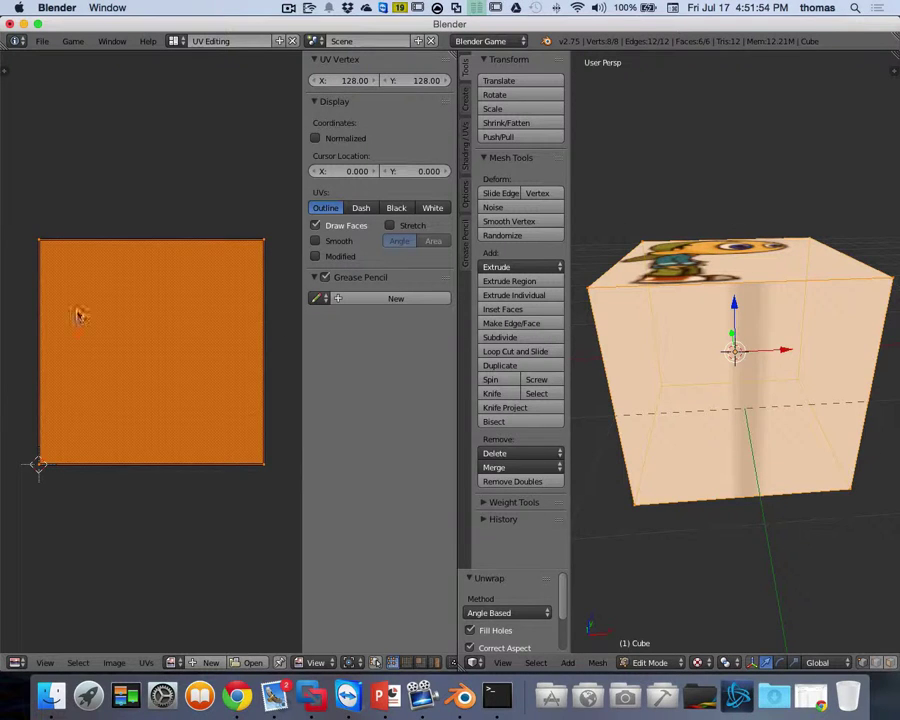
# Show the idle0001.png image behind the cube's UVs in the UV editor.
pyautogui.click(172, 662)
pyautogui.click(188, 518)
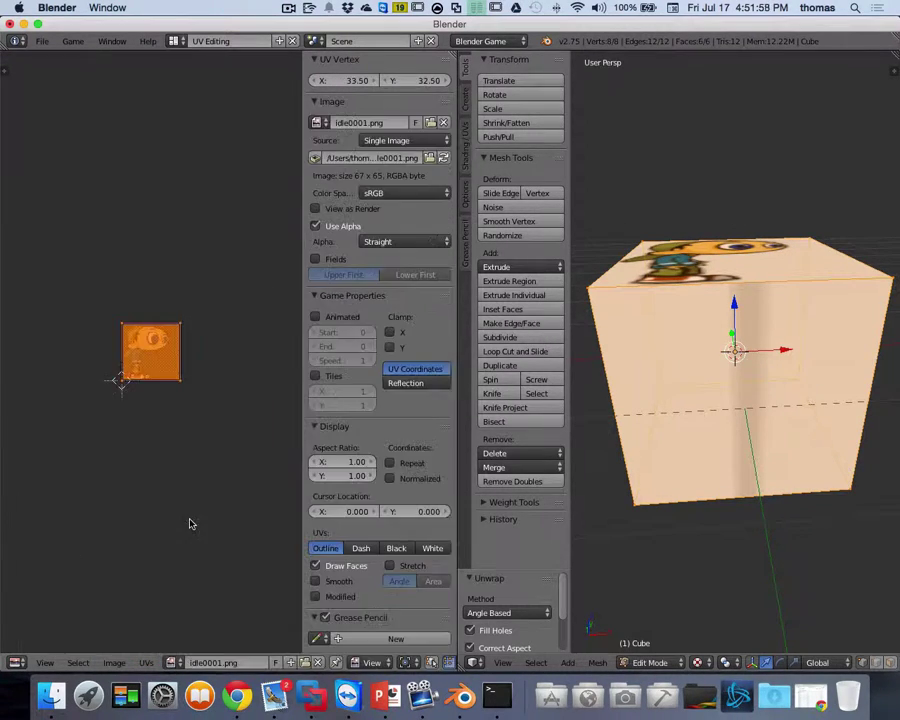
pyautogui.scroll(4, 172, 430)
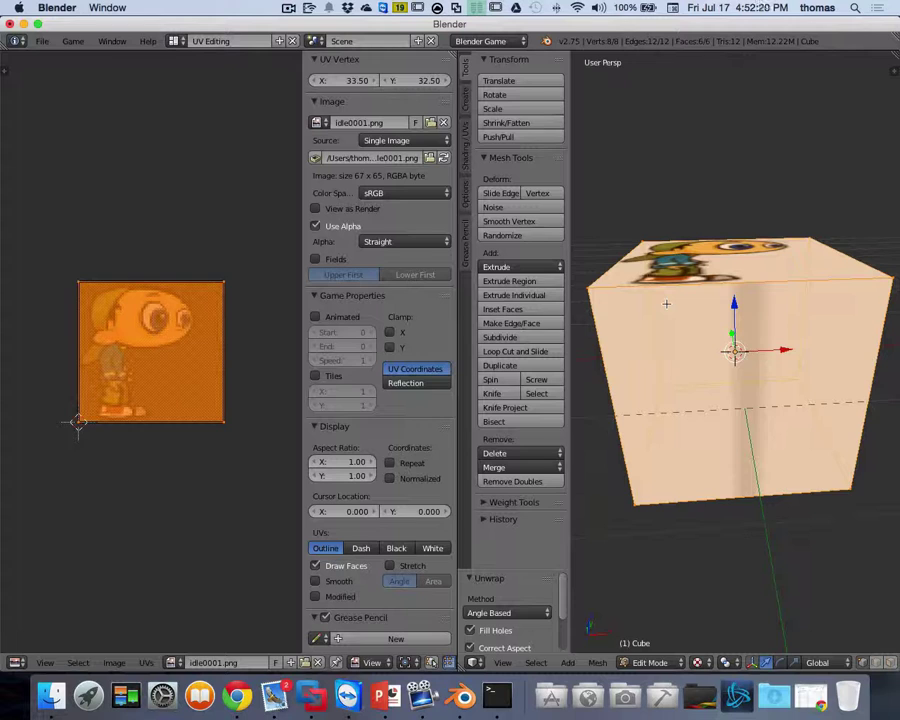
# Reset the cube's UV mapping and remap all its faces with Smart UV Project at the default settings.
pyautogui.press('u')
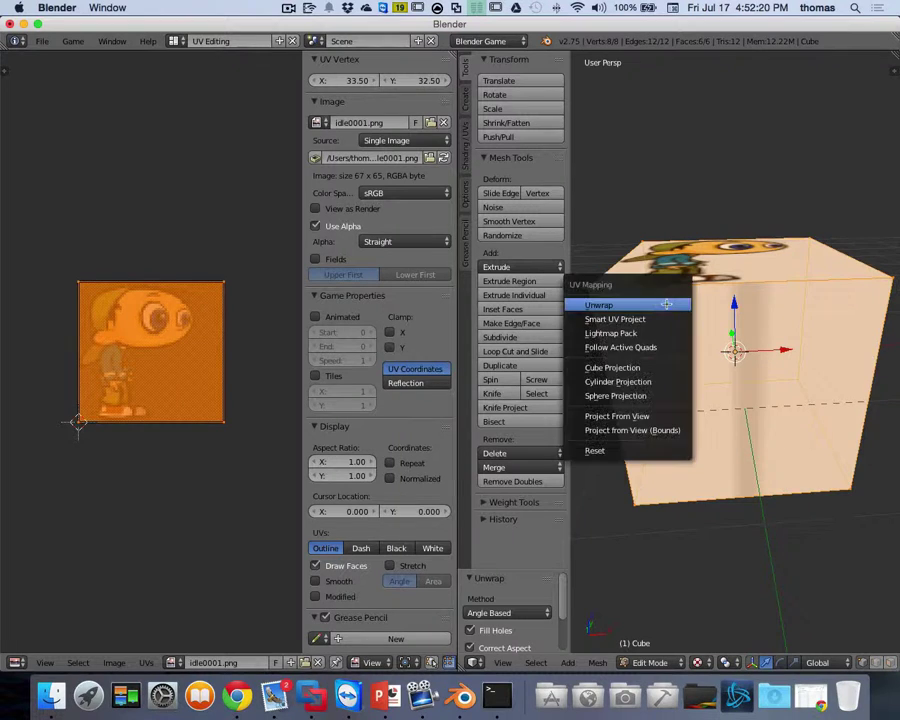
pyautogui.click(600, 451)
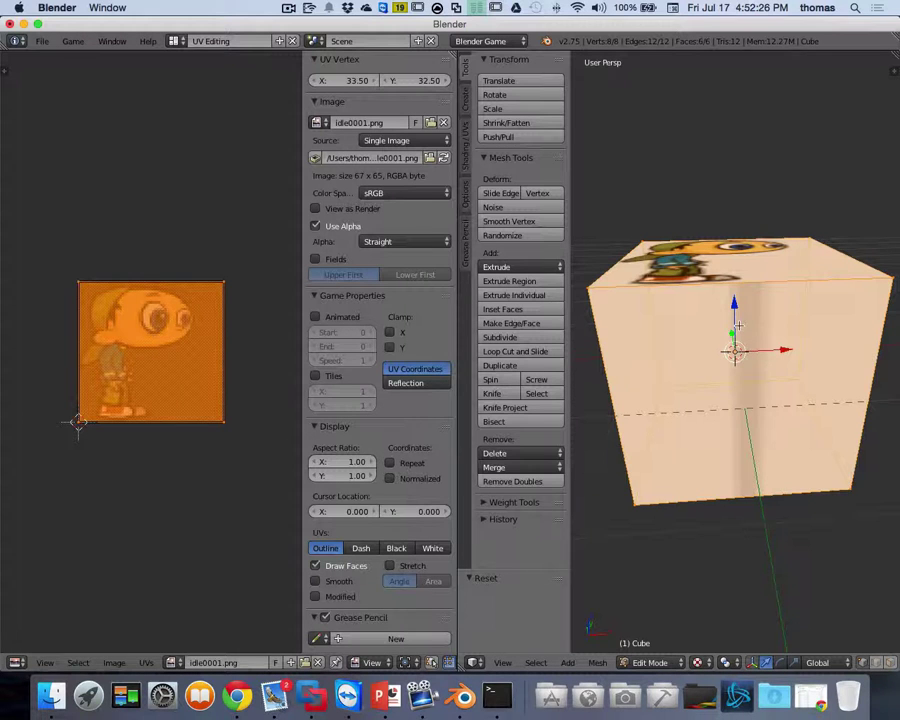
pyautogui.press('u')
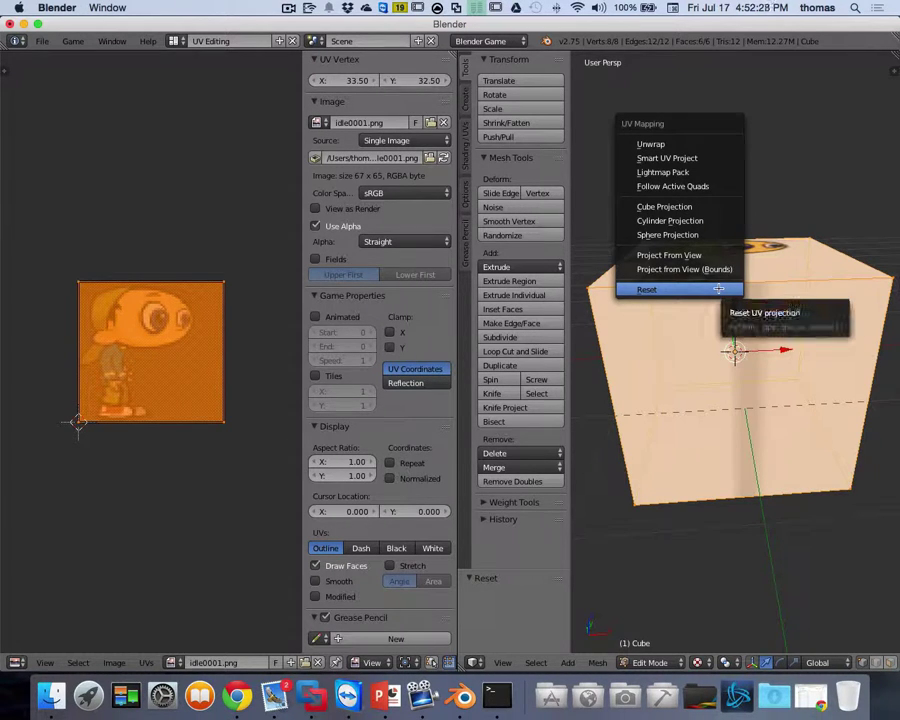
pyautogui.click(675, 158)
pyautogui.click(684, 246)
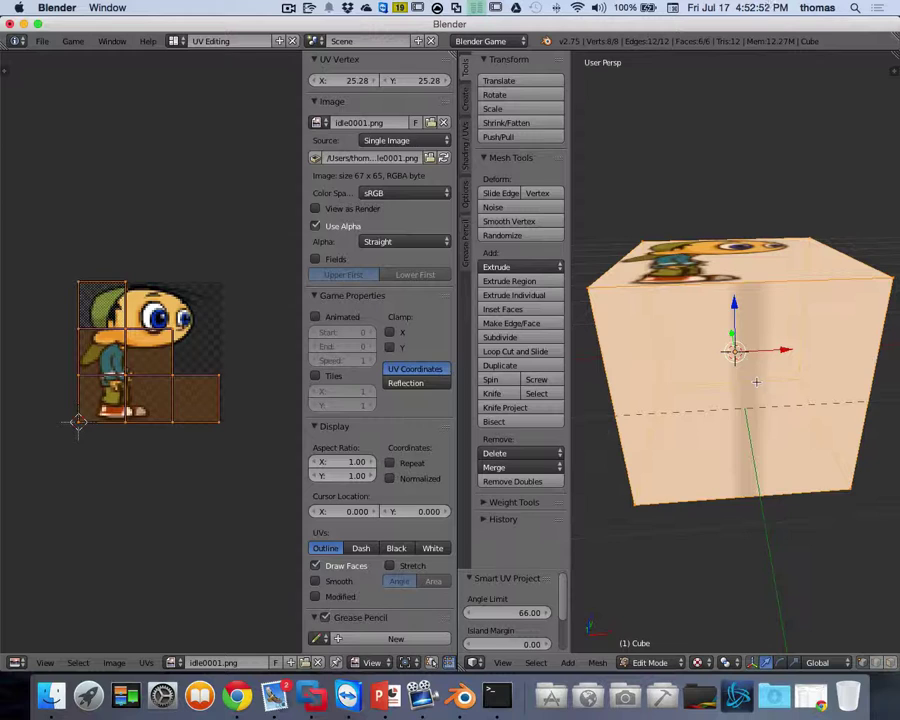
# Deselect the whole mesh, change to face select mode and select only the cube's front face.
pyautogui.press('a')
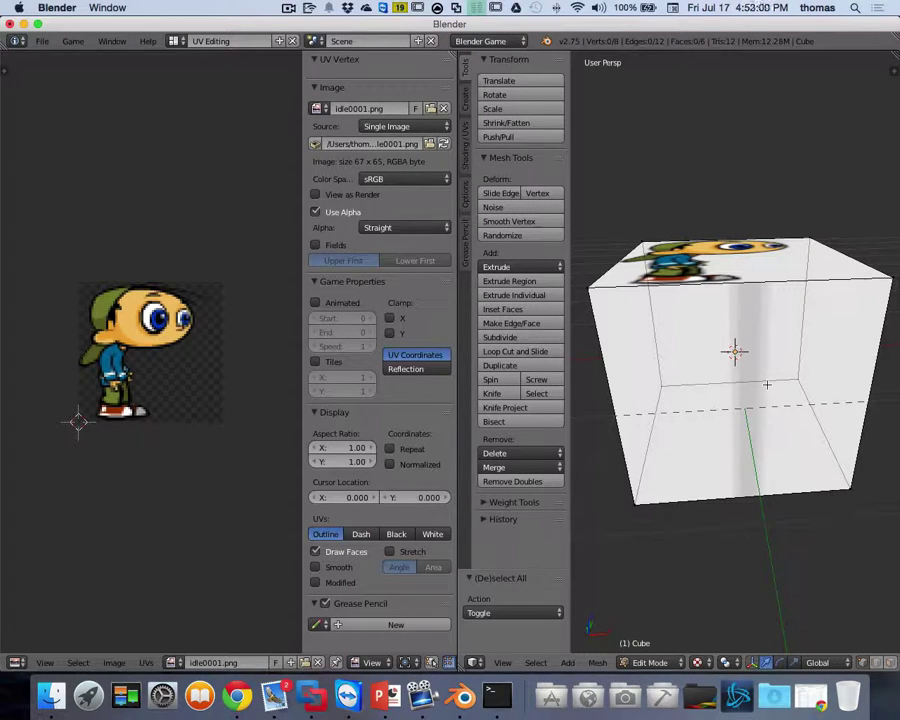
pyautogui.hotkey('ctrl', 'Tab')
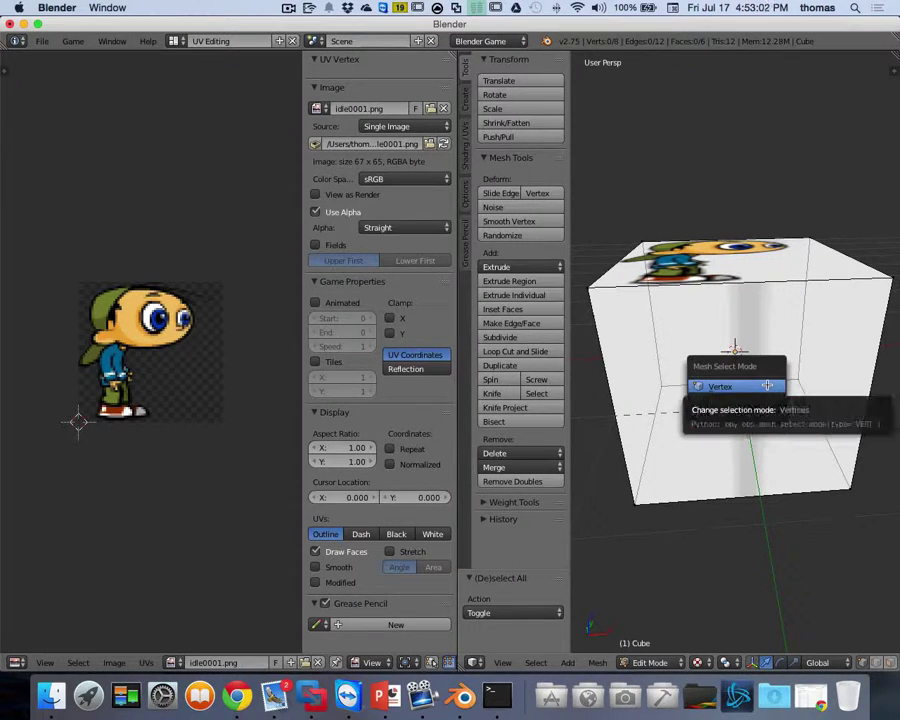
pyautogui.click(754, 429)
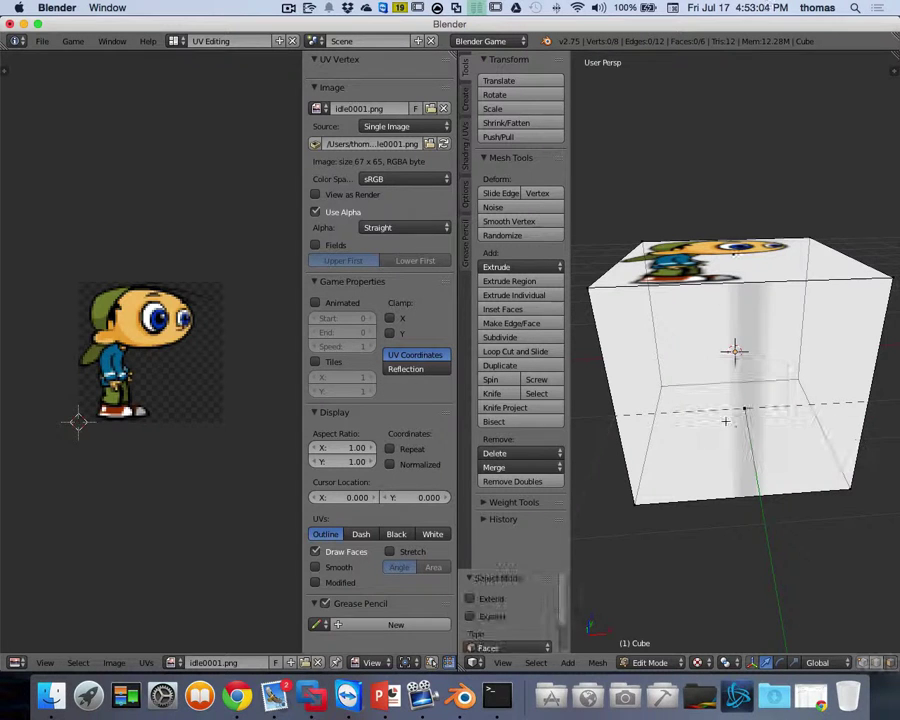
pyautogui.hscroll(-5, 778, 393)
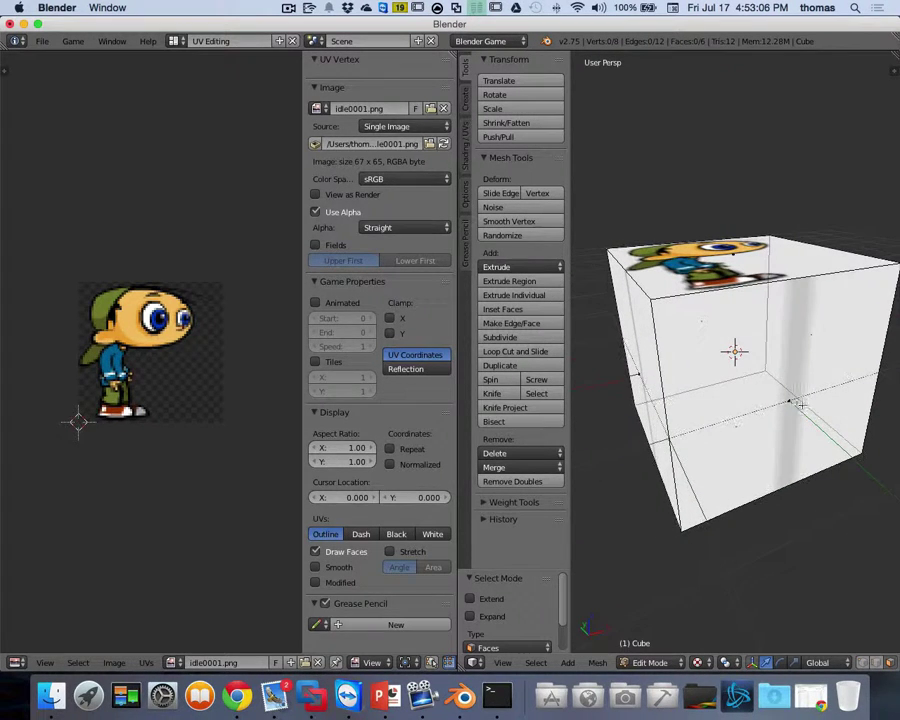
pyautogui.rightClick(796, 404)
pyautogui.moveTo(753, 353)
pyautogui.mouseDown(button='middle')
pyautogui.moveTo(740, 358)
pyautogui.moveTo(748, 372)
pyautogui.mouseUp(button='middle')
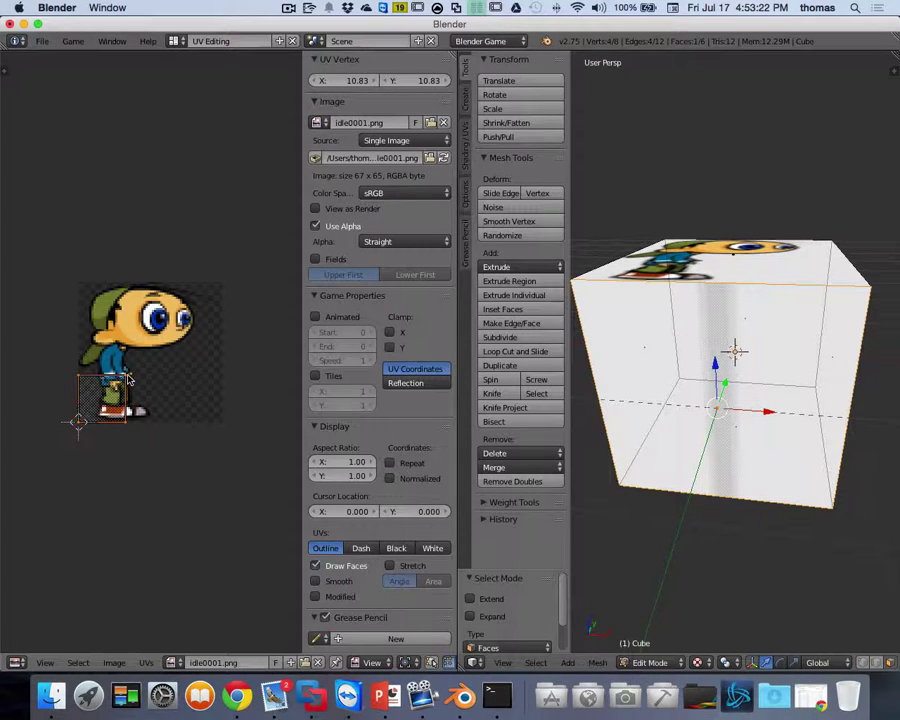
# Scale up the selected face's UV square until it is nearly as large as the idle0001.png image.
pyautogui.hscroll(-10, 826, 275)
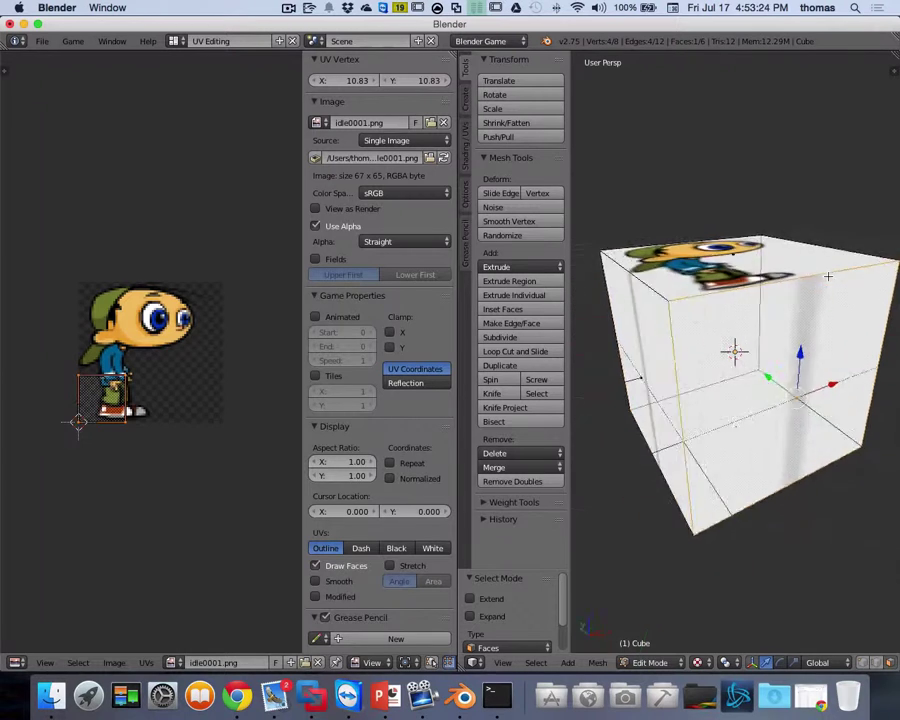
pyautogui.hscroll(-3, 826, 278)
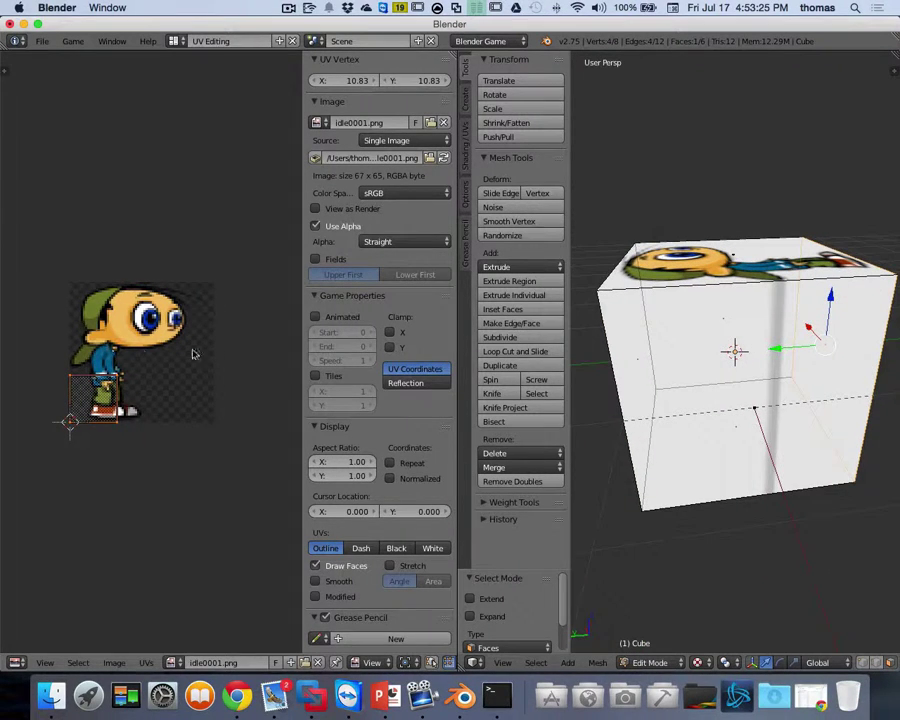
pyautogui.hscroll(4, 286, 356)
pyautogui.hscroll(-3, 194, 394)
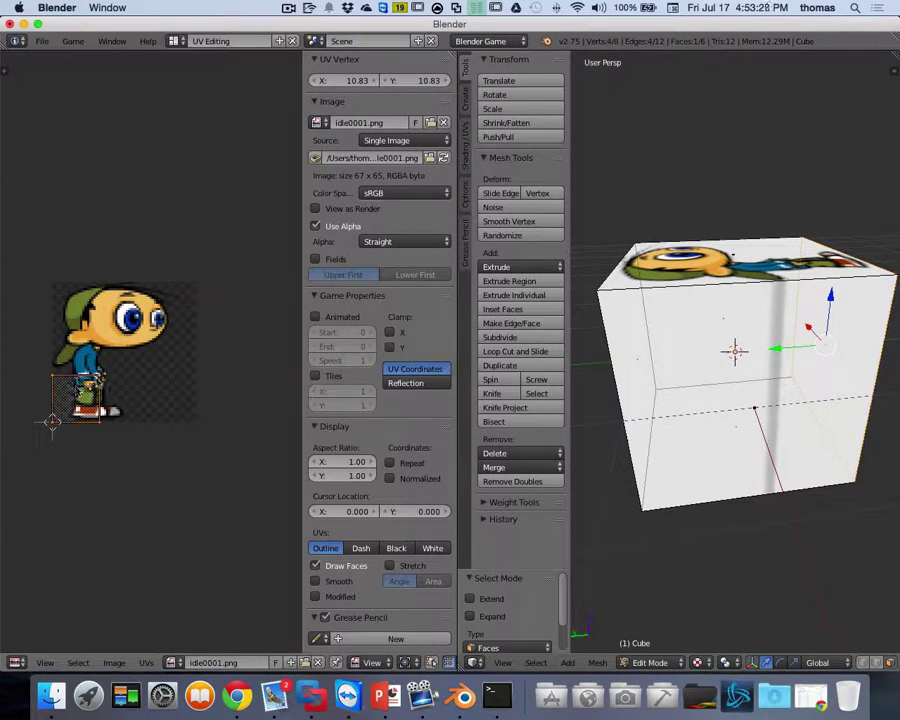
pyautogui.press('s')
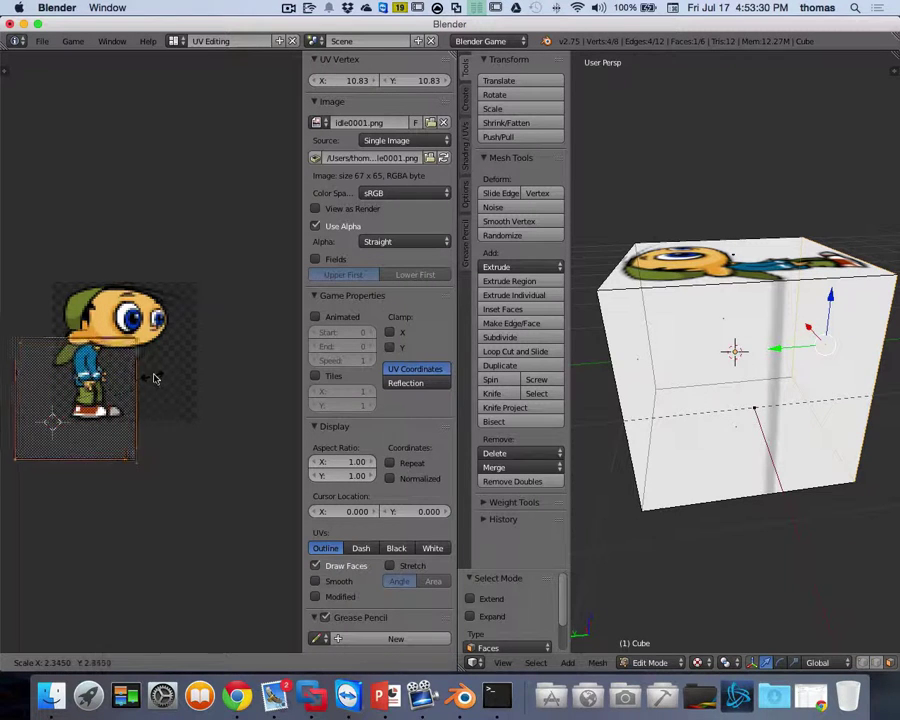
pyautogui.click(161, 376)
pyautogui.click(75, 395)
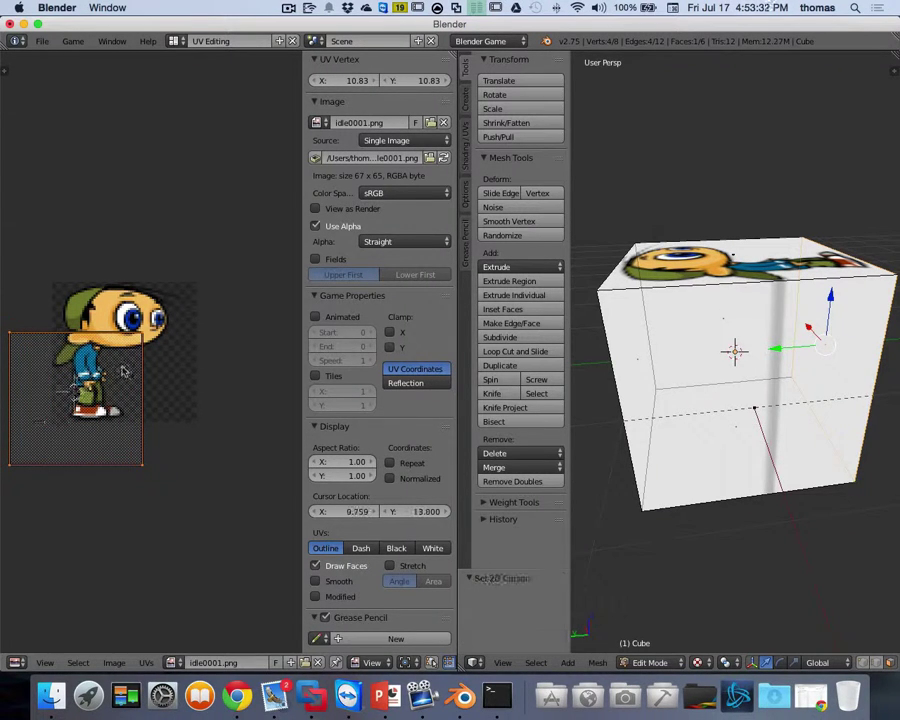
# Move the face's UV square onto the idle0001.png sprite and stretch its right edge along X to the image's right border.
pyautogui.press('g')
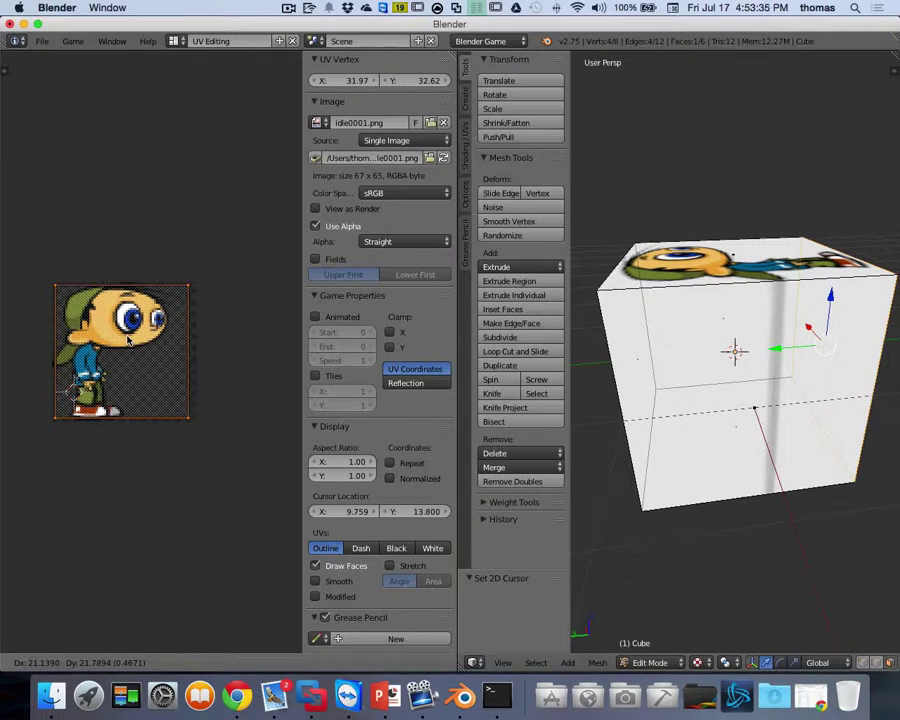
pyautogui.click(128, 340)
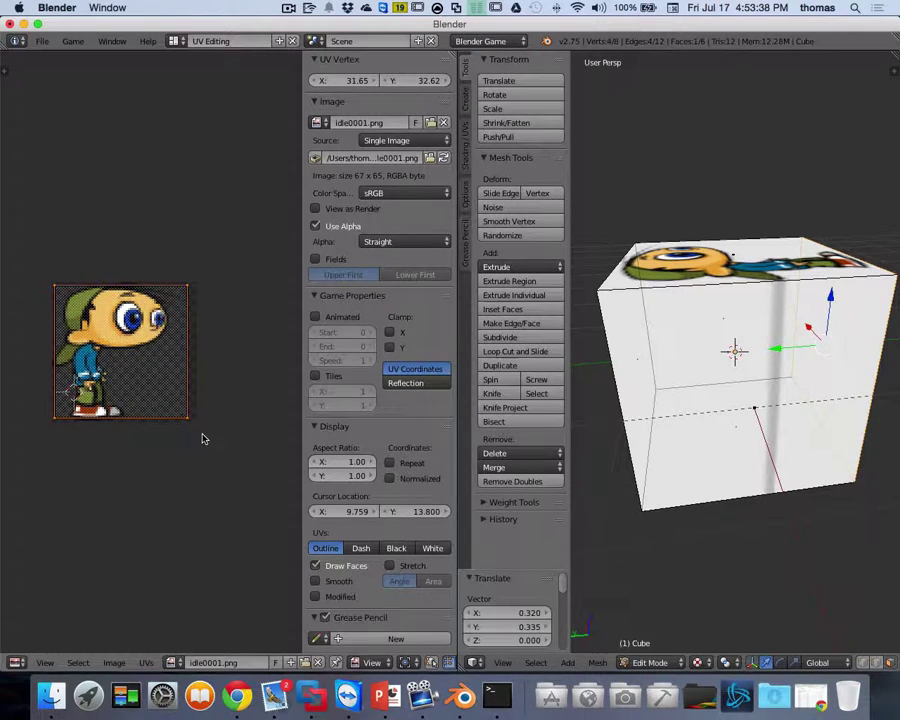
pyautogui.press('a')
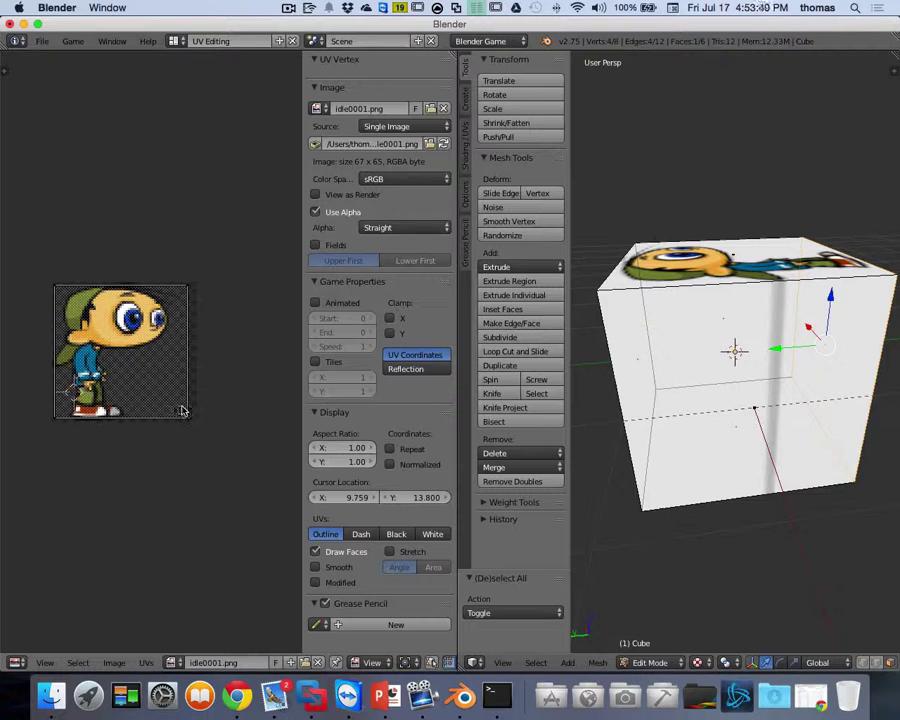
pyautogui.press('b')
pyautogui.moveTo(185, 257); pyautogui.dragTo(211, 455)
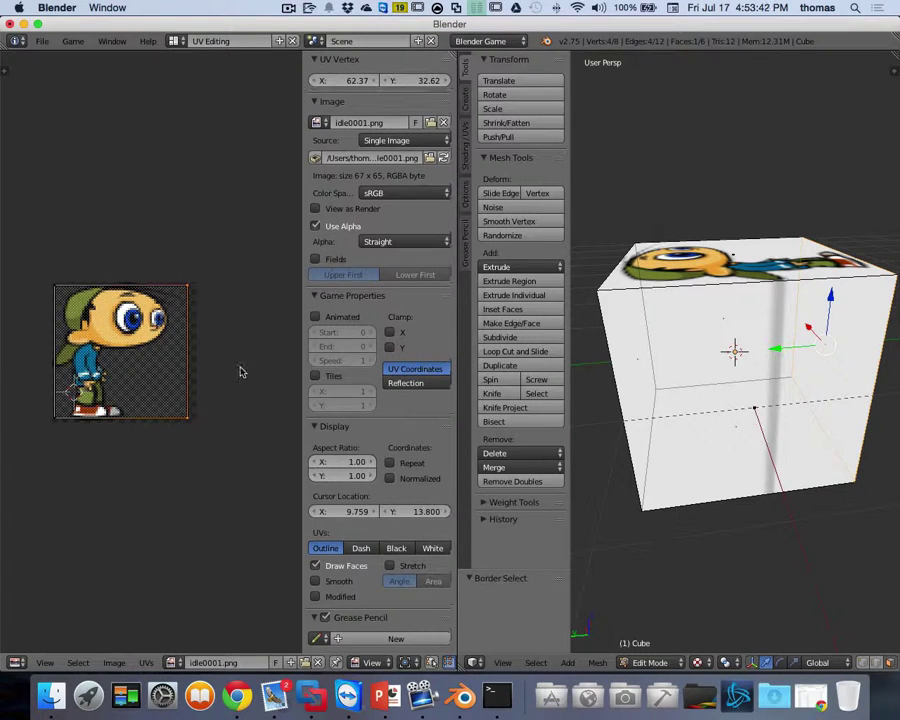
pyautogui.press('g')
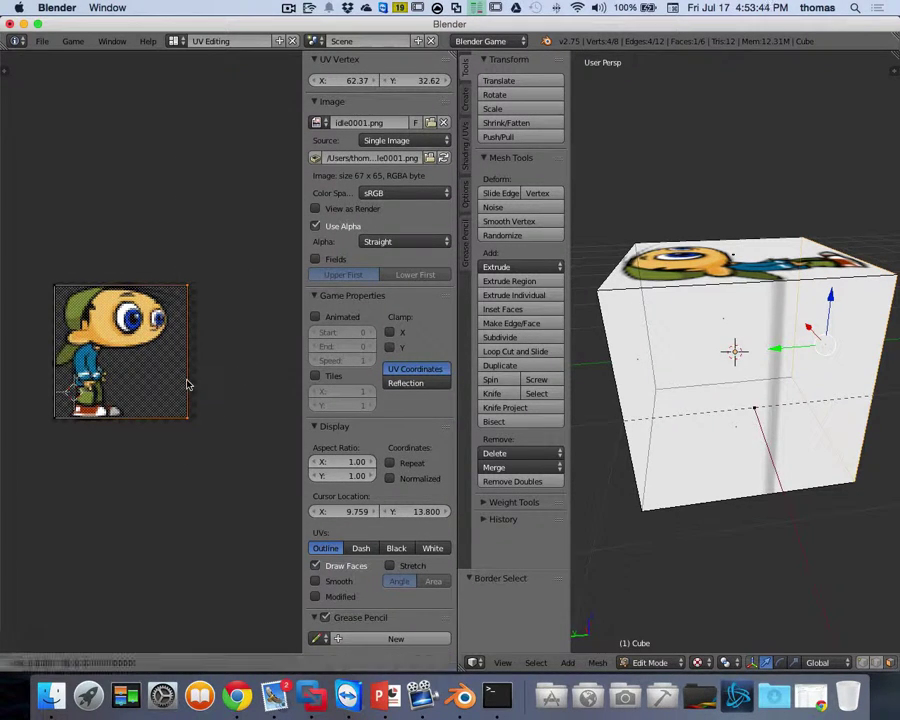
pyautogui.press('x')
pyautogui.click(195, 386)
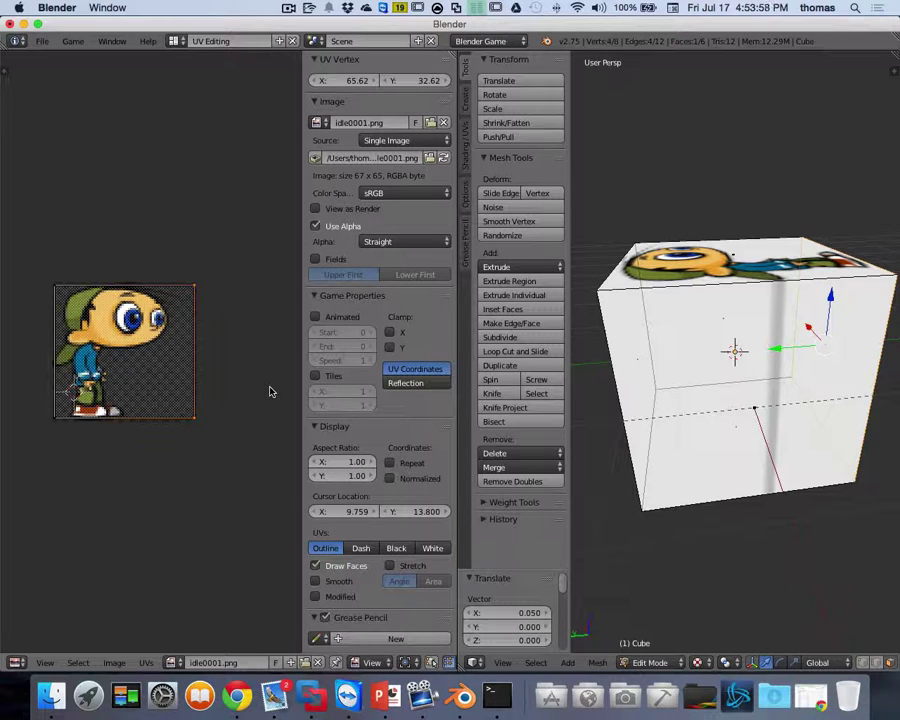
# Fit the face's UV square to the whole image with Pack Islands and select all its UVs.
pyautogui.click(146, 663)
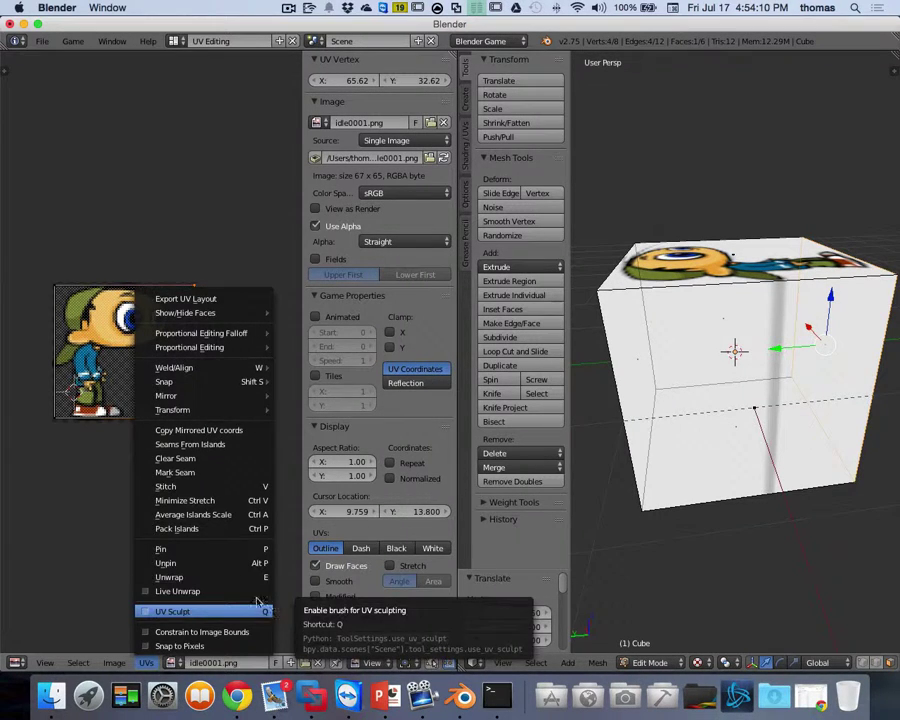
pyautogui.click(210, 535)
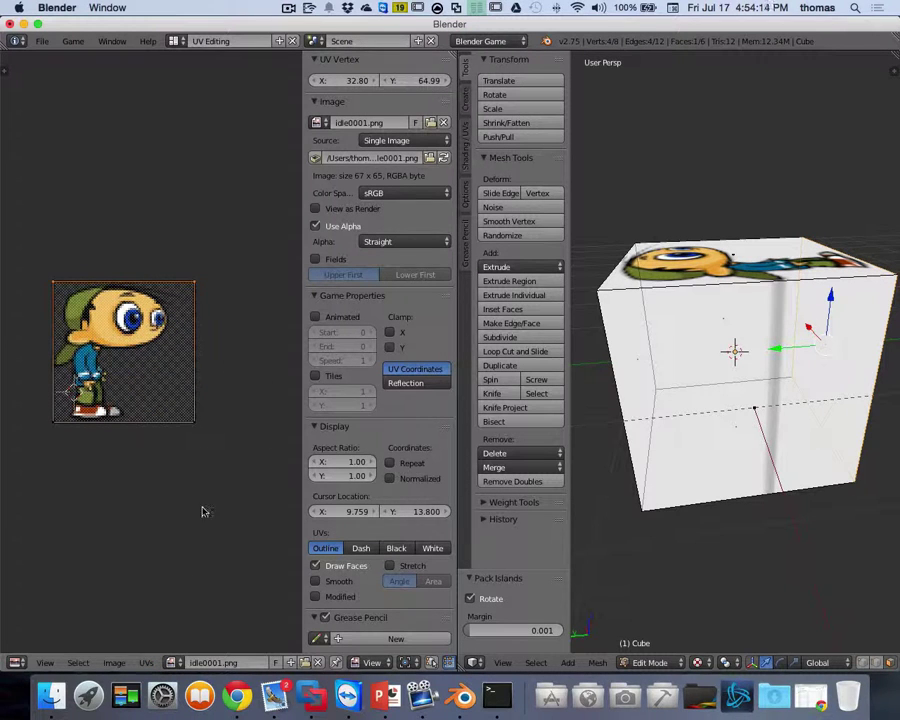
pyautogui.click(62, 205)
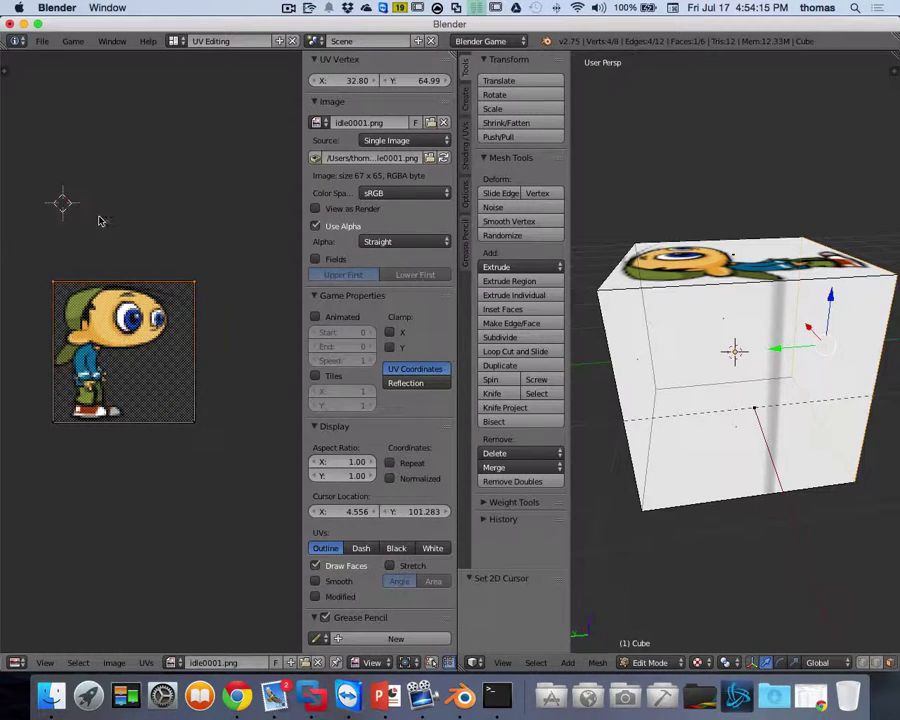
pyautogui.press('a')
pyautogui.press('a')
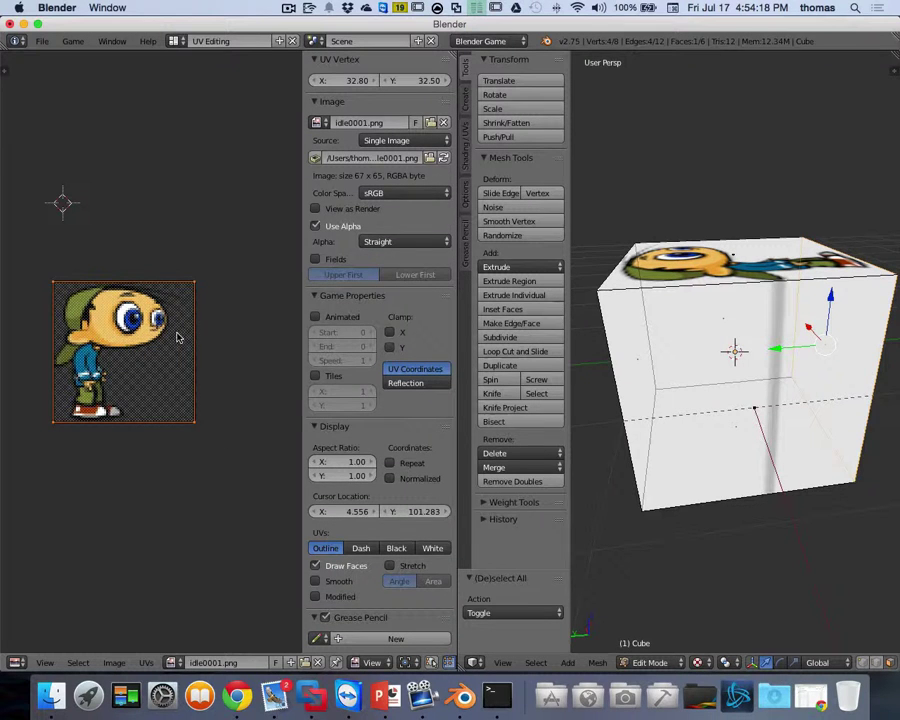
# Examine the sprite on the cube's top and side faces, selecting a side face to check its UV placement.
pyautogui.moveTo(813, 345); pyautogui.dragTo(757, 217, button='middle')
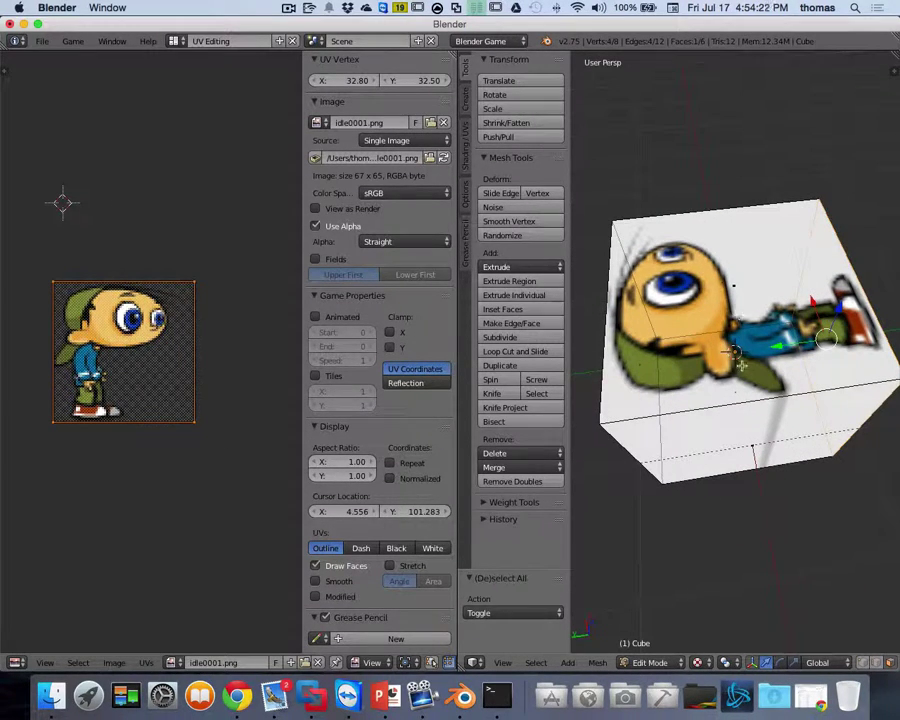
pyautogui.moveTo(740, 315)
pyautogui.mouseDown(button='middle')
pyautogui.moveTo(737, 283)
pyautogui.moveTo(742, 330)
pyautogui.moveTo(733, 300)
pyautogui.mouseUp(button='middle')
pyautogui.hscroll(10, 733, 301)
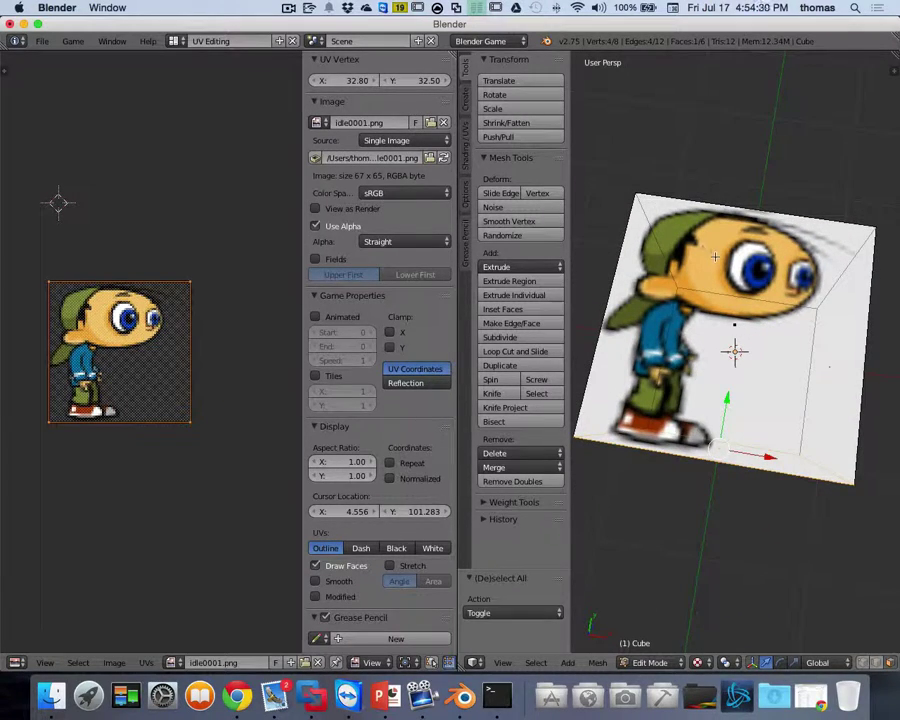
pyautogui.hscroll(-8, 711, 257)
pyautogui.hscroll(2, 185, 311)
pyautogui.hscroll(-4, 186, 311)
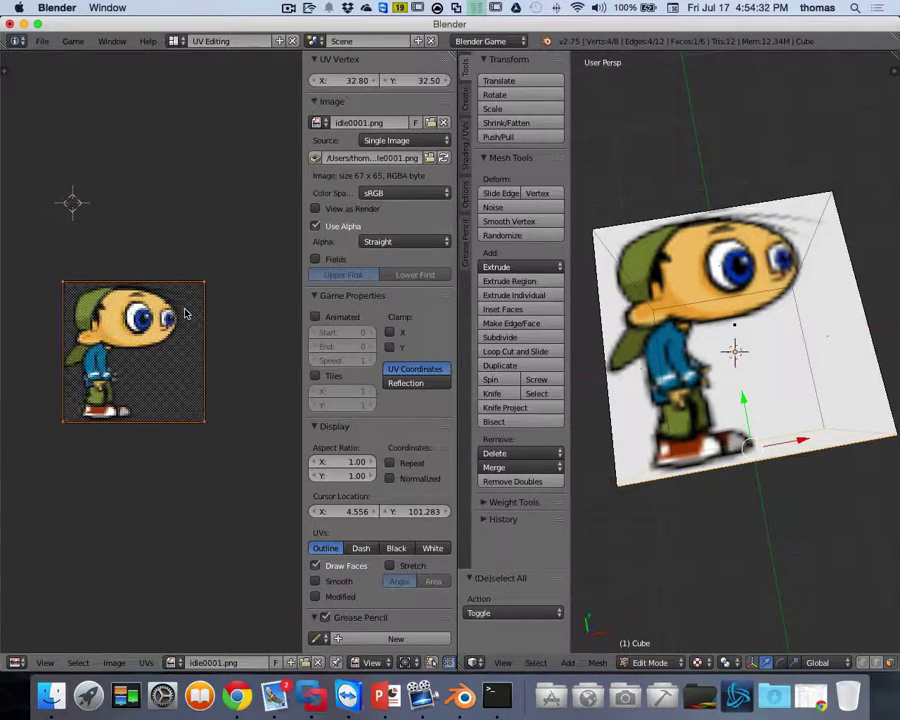
pyautogui.hscroll(5, 656, 274)
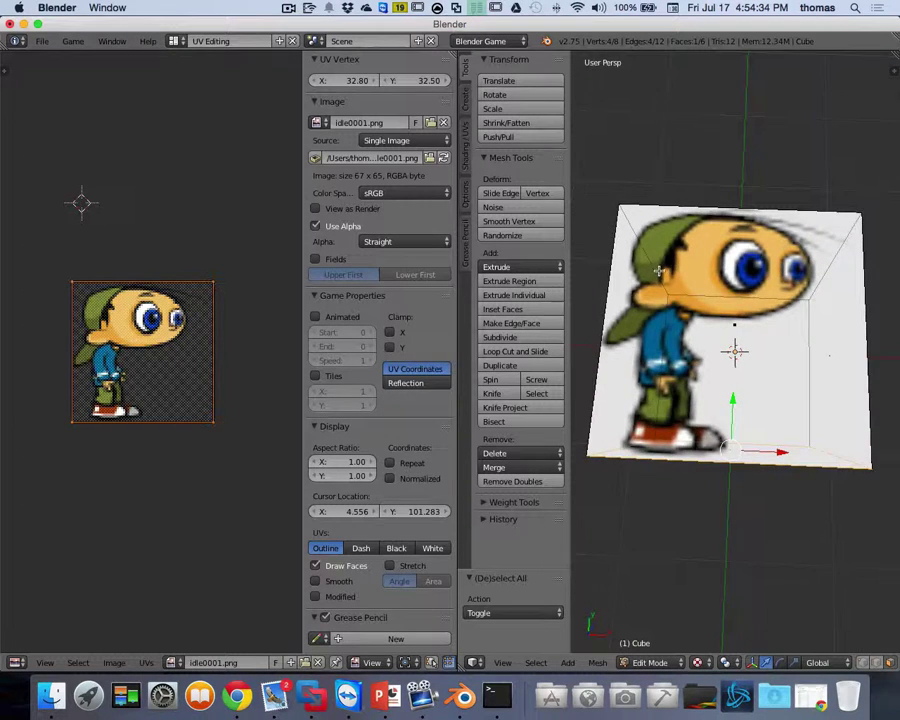
pyautogui.scroll(-10, 656, 274)
pyautogui.moveTo(656, 273); pyautogui.dragTo(697, 287, button='middle')
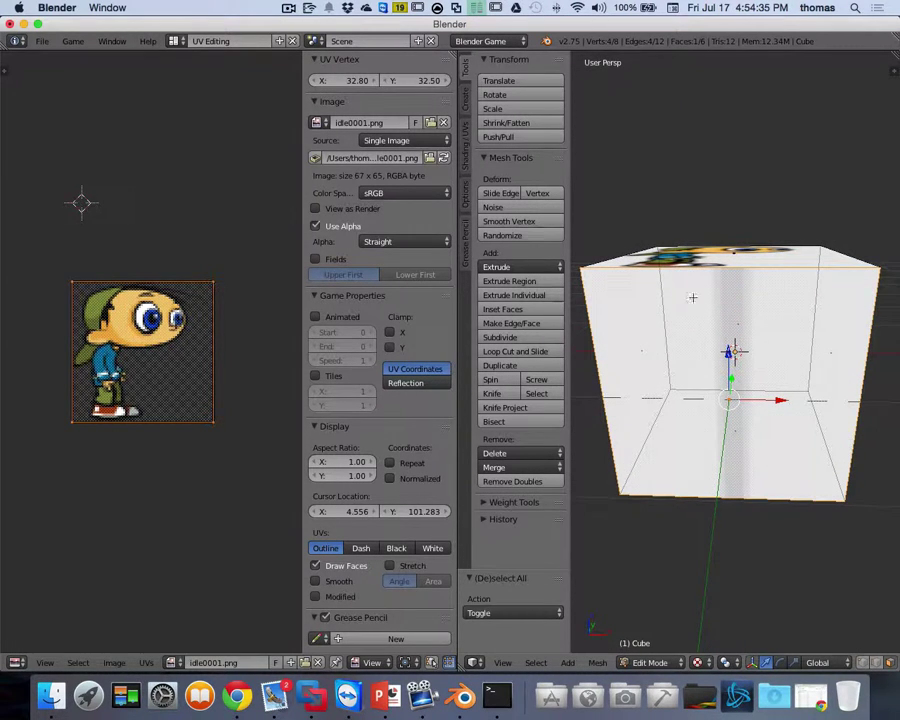
pyautogui.hscroll(-8, 694, 325)
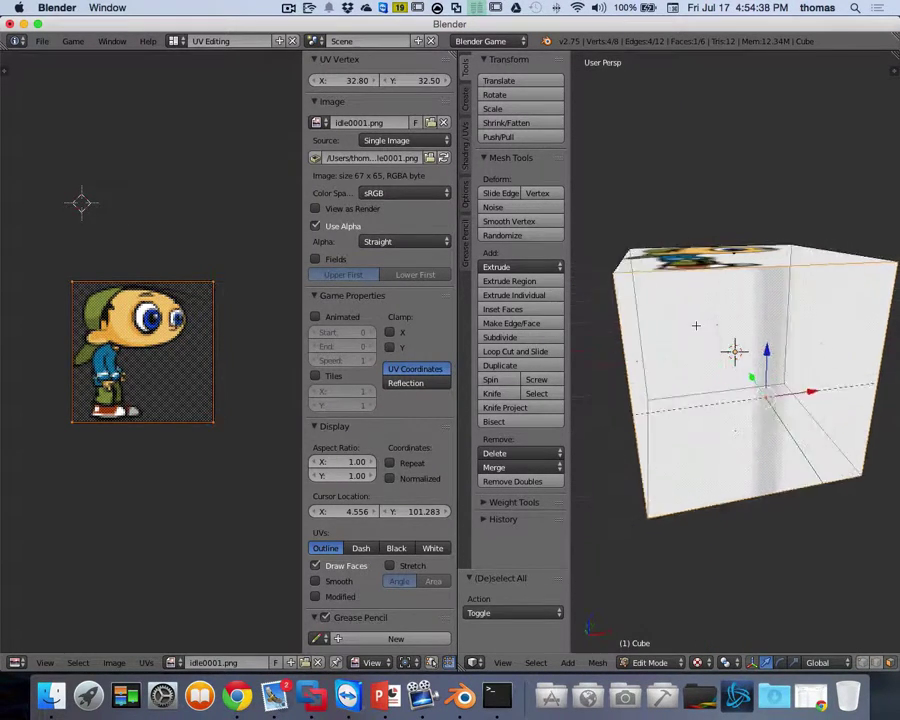
pyautogui.rightClick(672, 394)
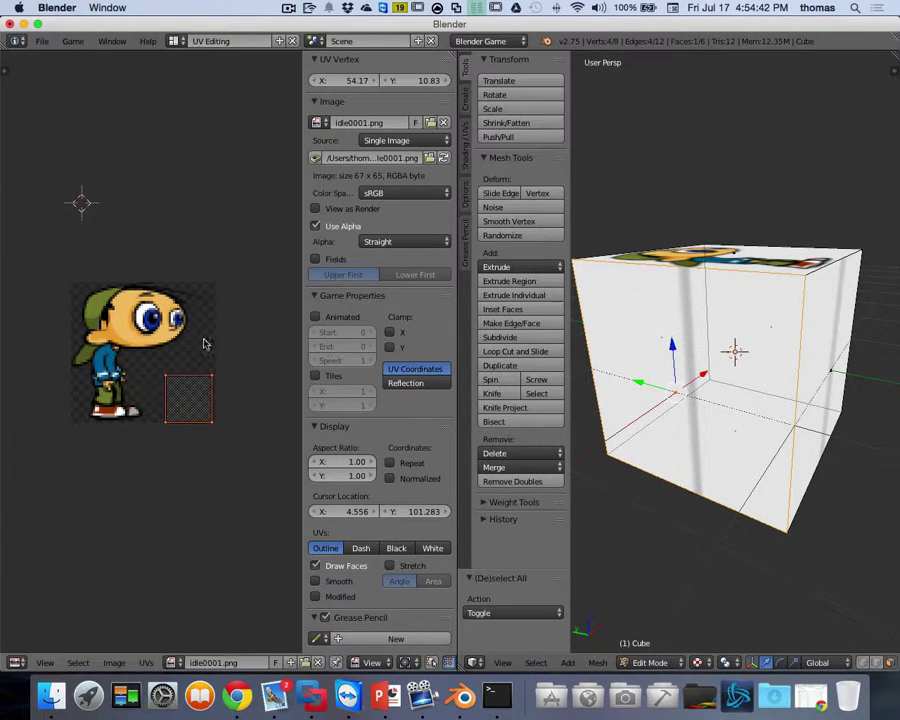
pyautogui.scroll(5, 674, 378)
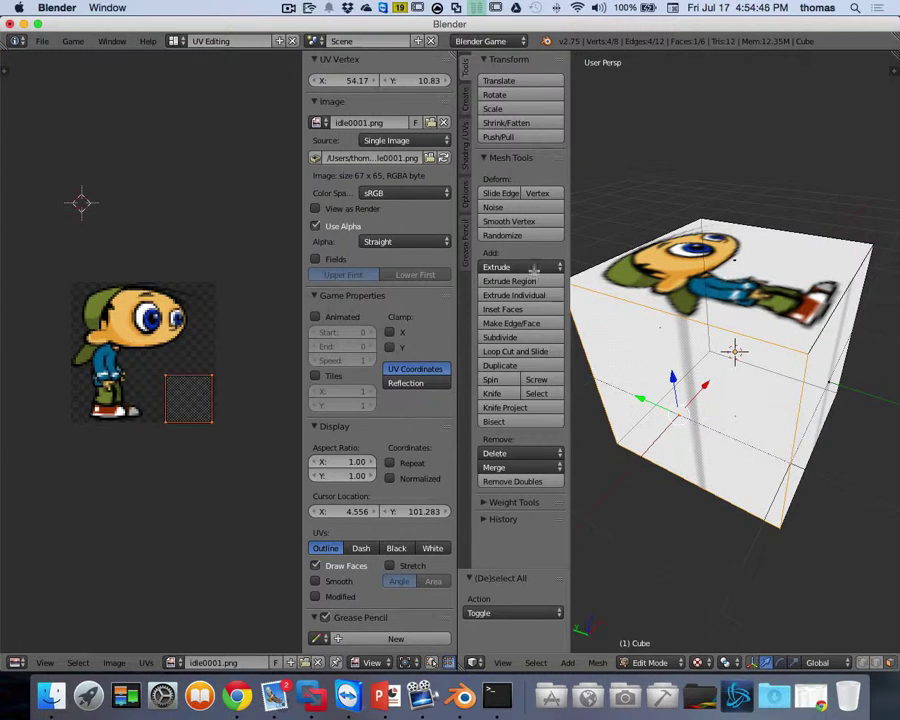
# Switch to the Default screen layout and open the settings of the cube's Idle material.
pyautogui.click(176, 41)
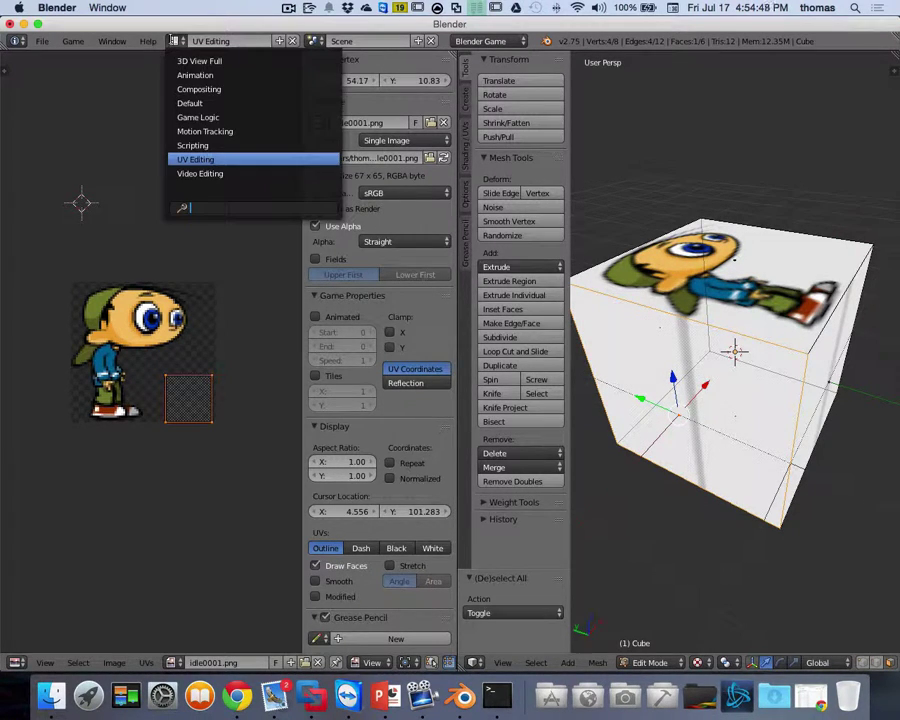
pyautogui.click(190, 103)
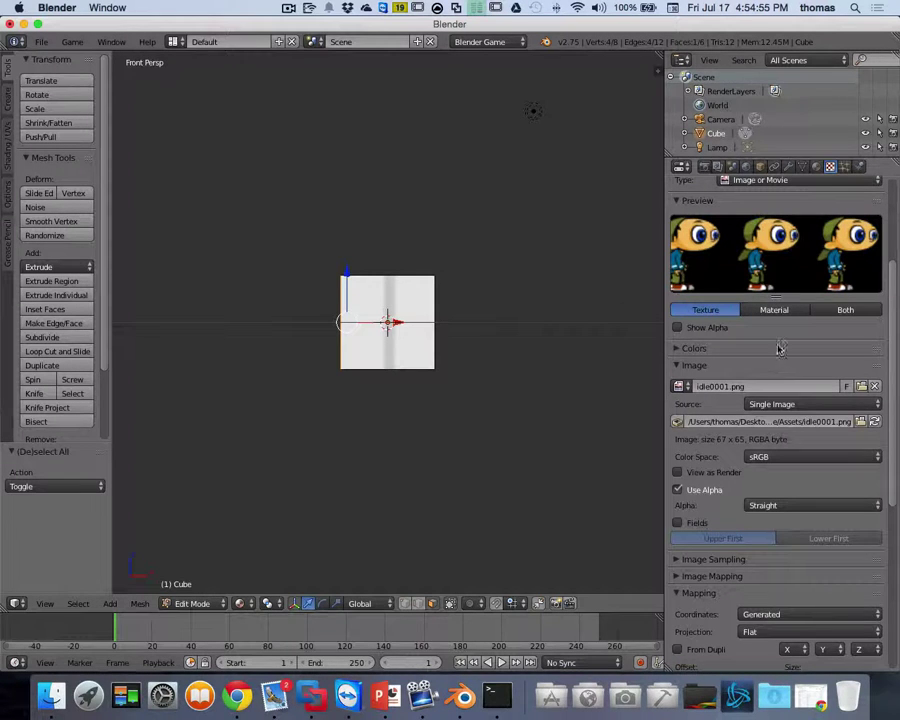
pyautogui.click(815, 167)
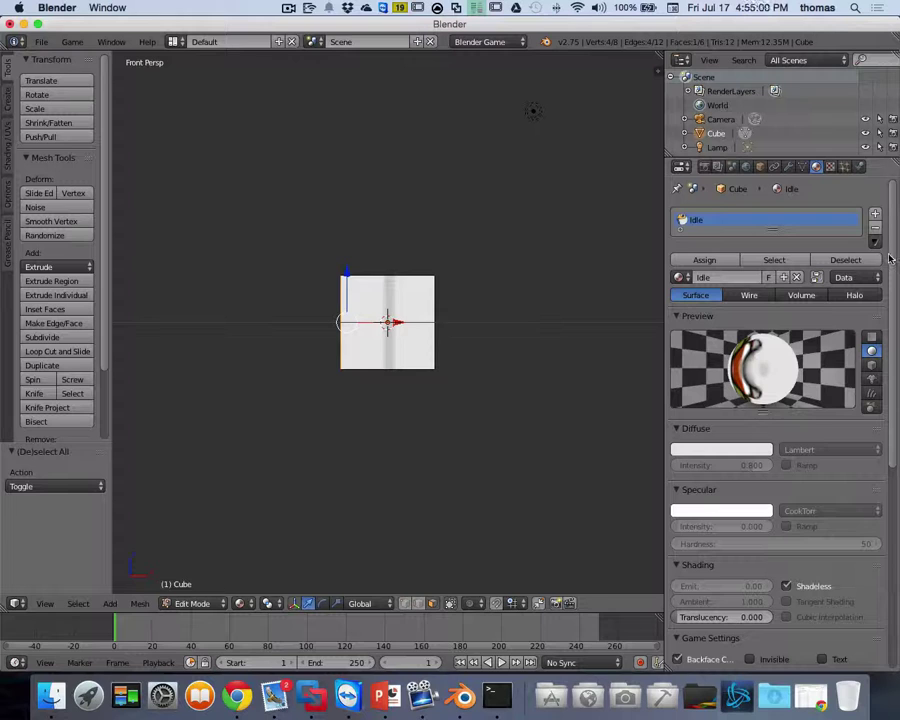
# Enable Z Transparency for the Idle material with alpha 0 and turn off Traceable.
pyautogui.moveTo(892, 248); pyautogui.dragTo(897, 466)
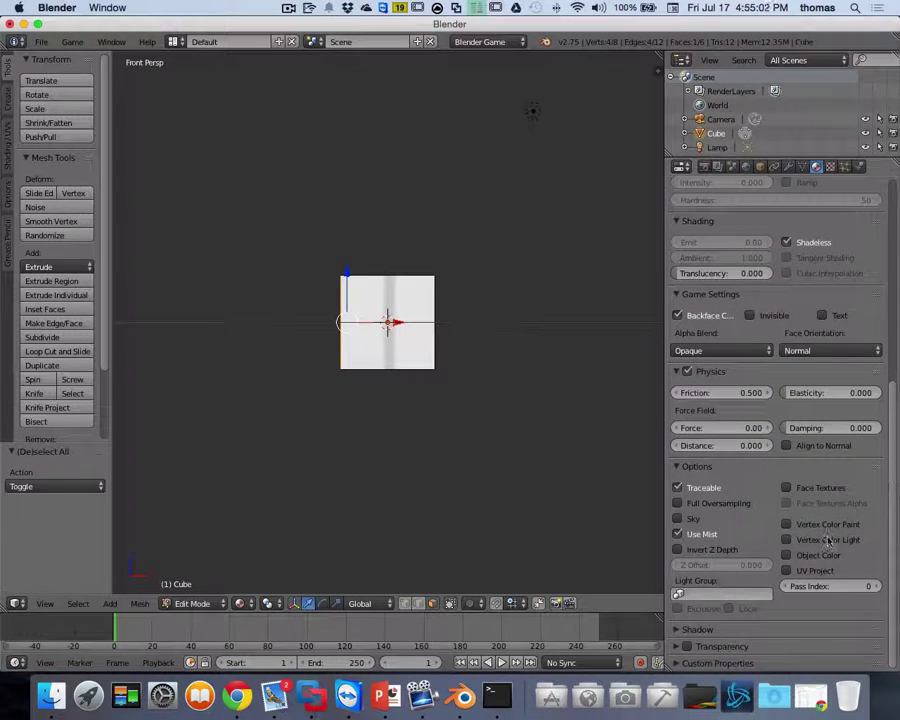
pyautogui.click(688, 647)
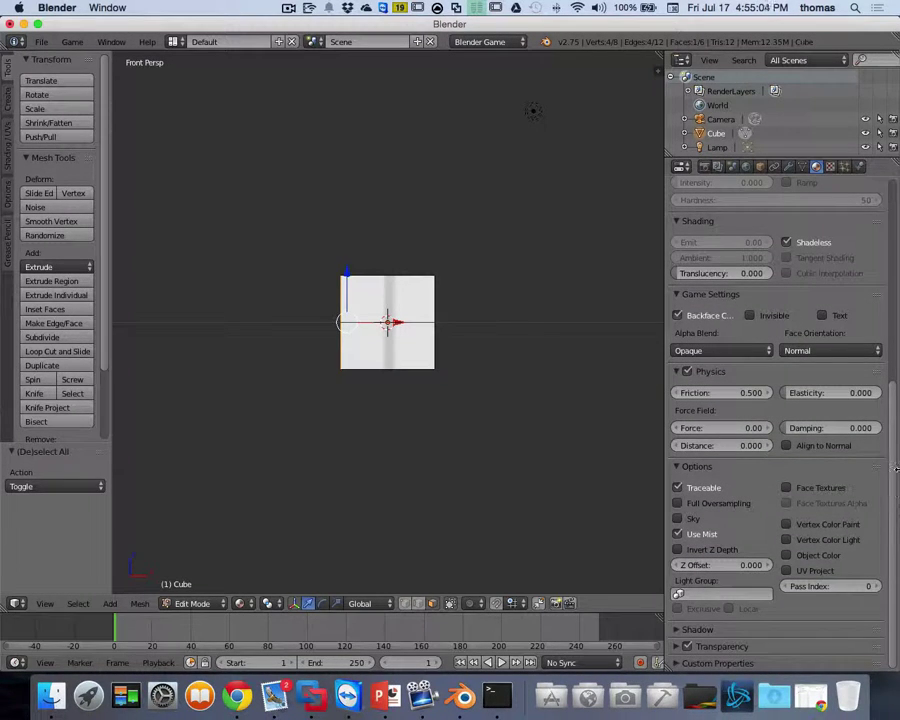
pyautogui.click(674, 647)
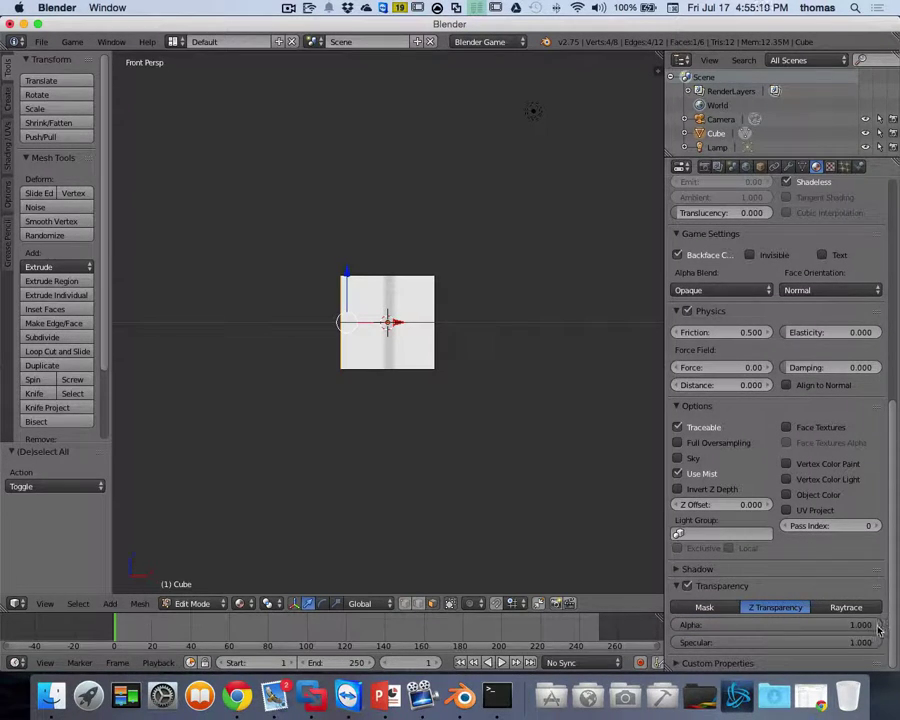
pyautogui.moveTo(876, 628); pyautogui.dragTo(670, 626)
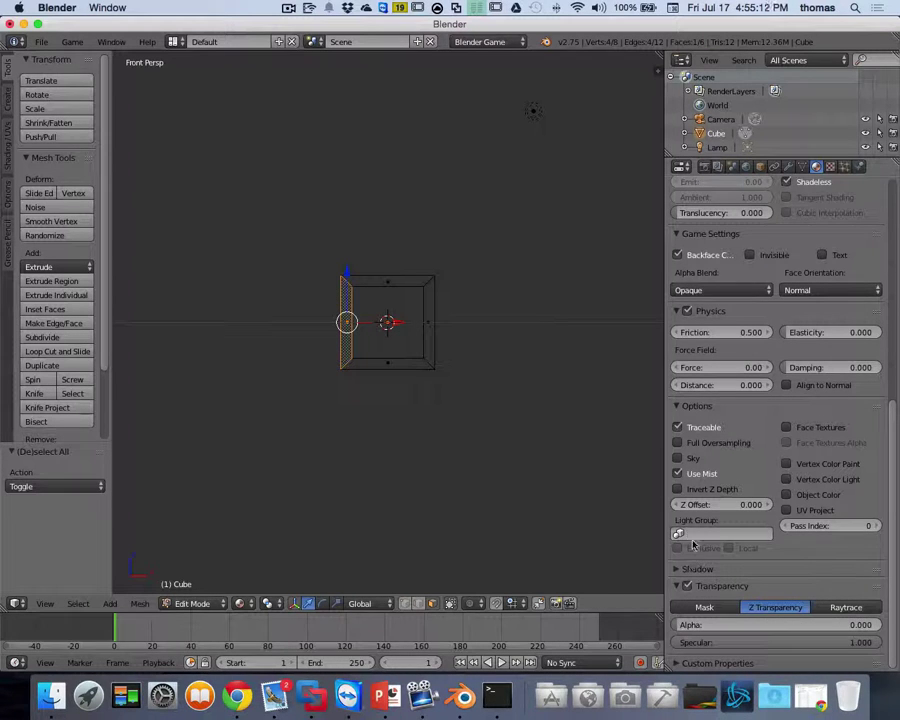
pyautogui.click(677, 427)
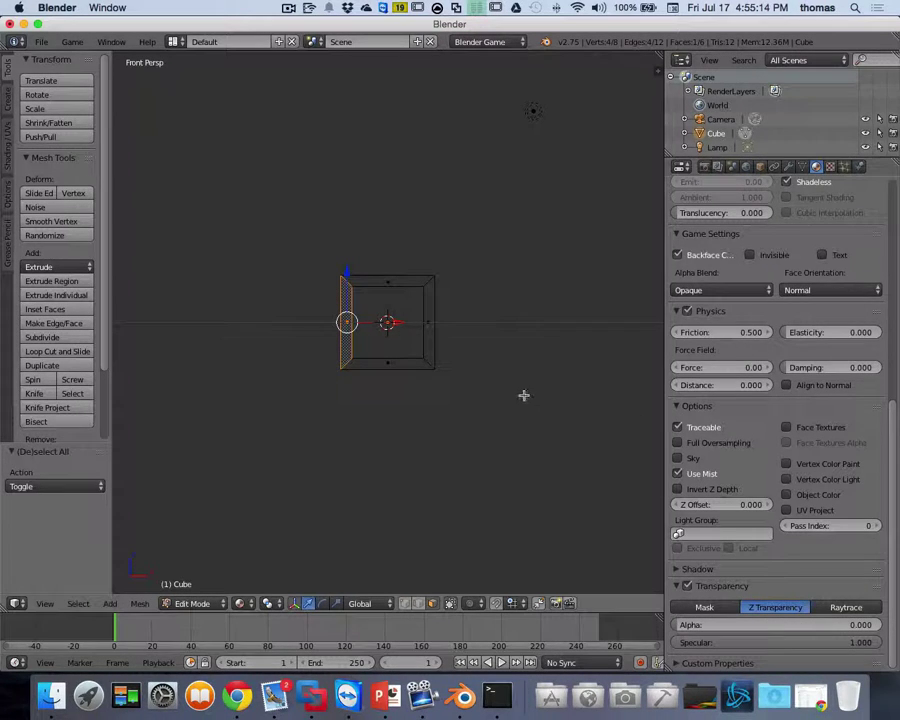
# Make the idle0001.png texture influence the material's alpha as well as its color.
pyautogui.click(829, 167)
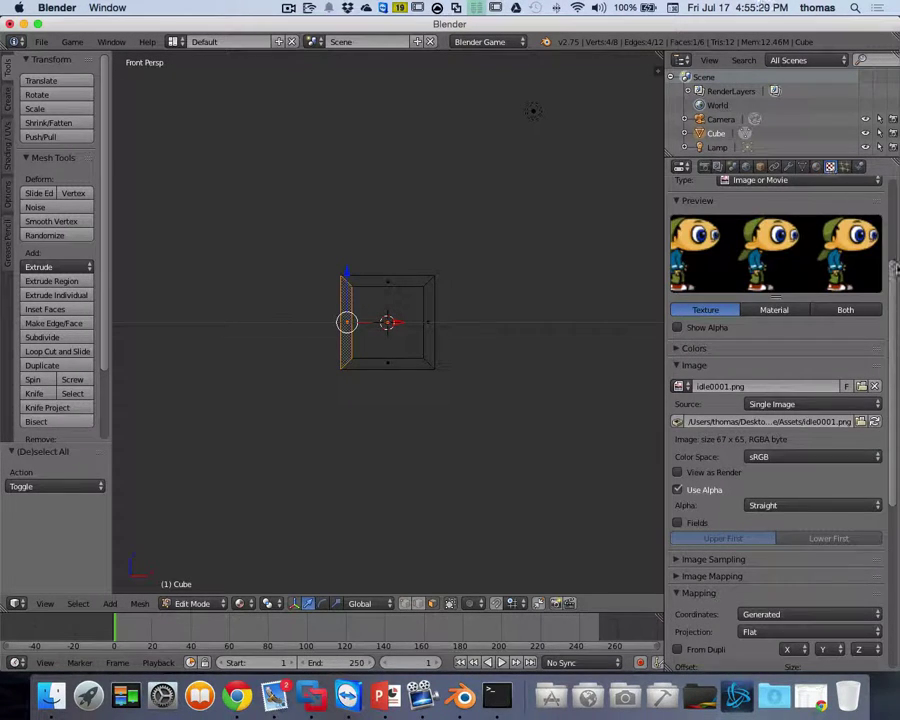
pyautogui.moveTo(897, 267); pyautogui.dragTo(893, 497)
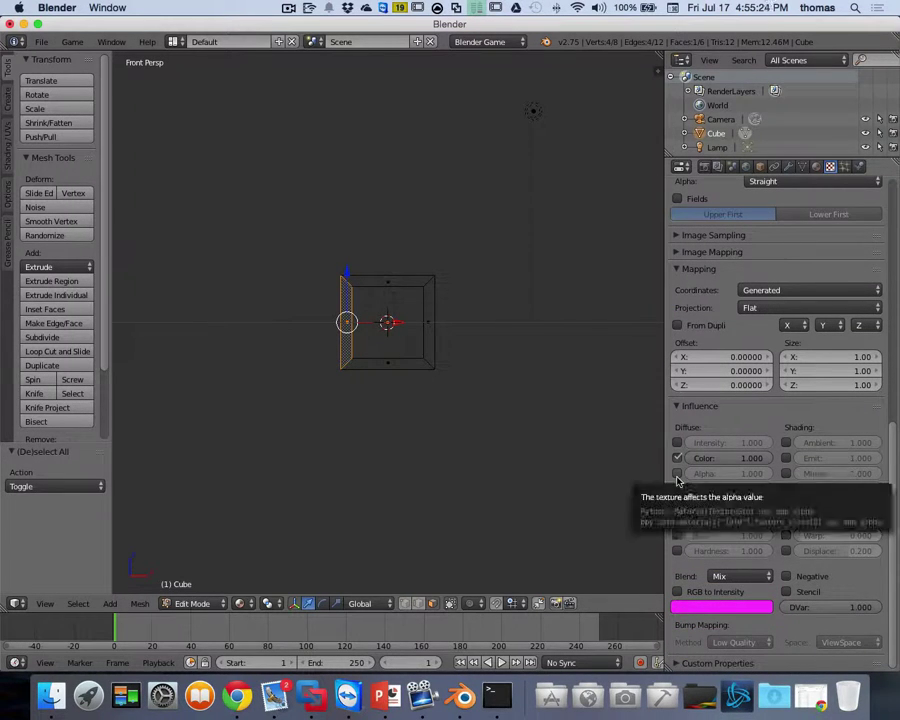
pyautogui.click(677, 476)
# Set the texture mapping coordinates to UV, choose UVMap as the map and check the sprite on the cube's faces.
pyautogui.hscroll(-5, 512, 420)
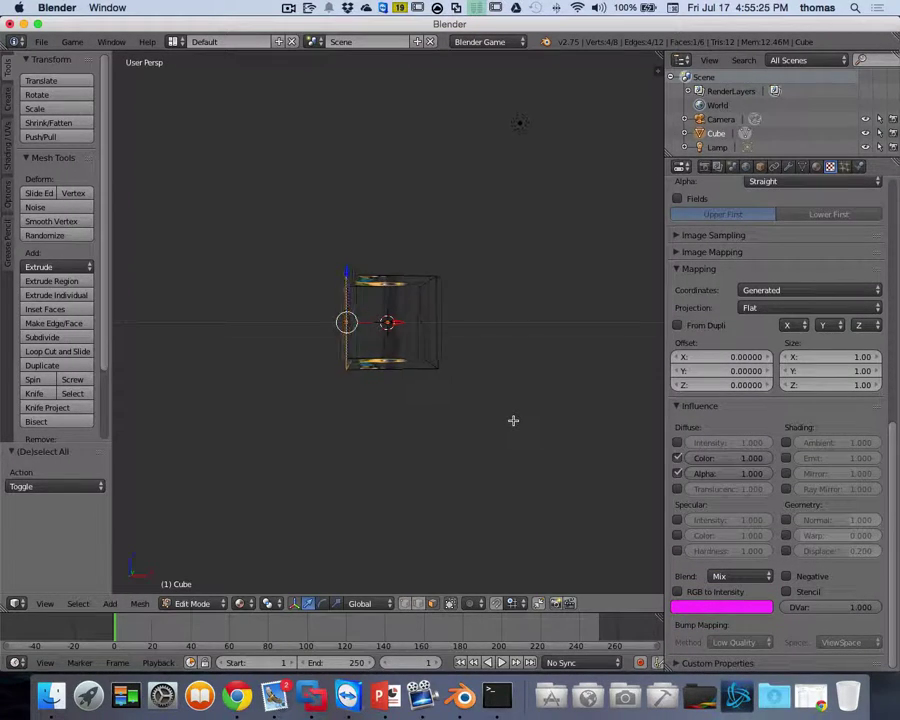
pyautogui.scroll(-10, 512, 420)
pyautogui.hscroll(10, 524, 418)
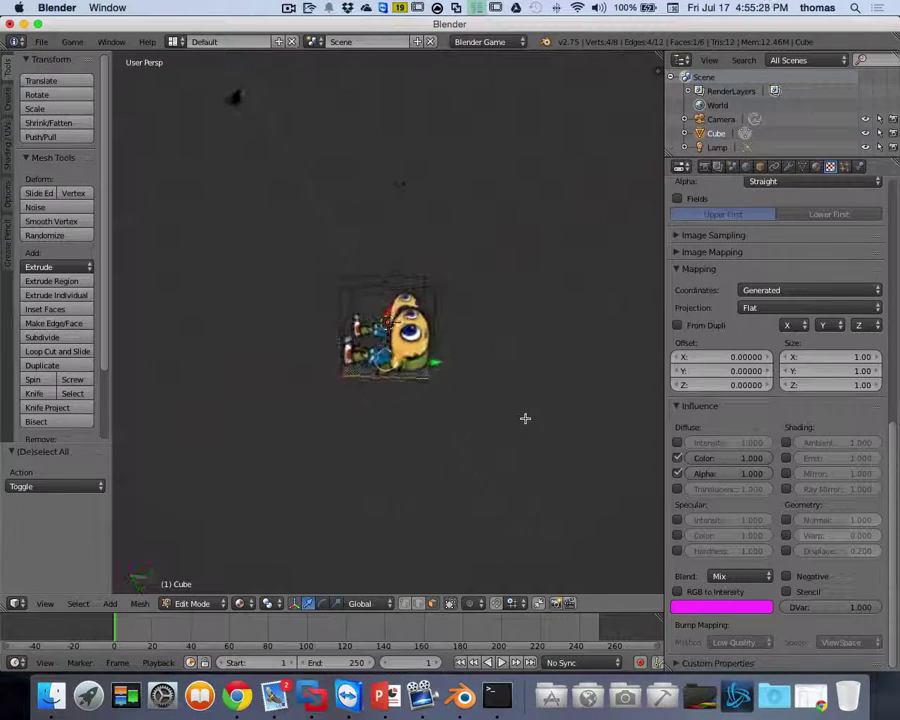
pyautogui.hscroll(-5, 525, 418)
pyautogui.scroll(-8, 525, 418)
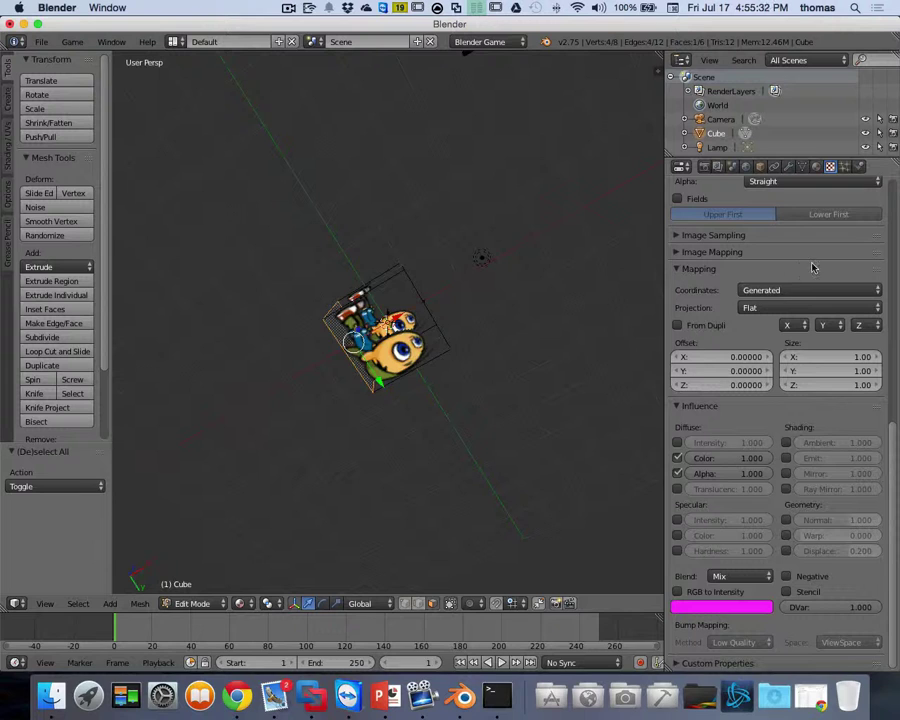
pyautogui.click(828, 290)
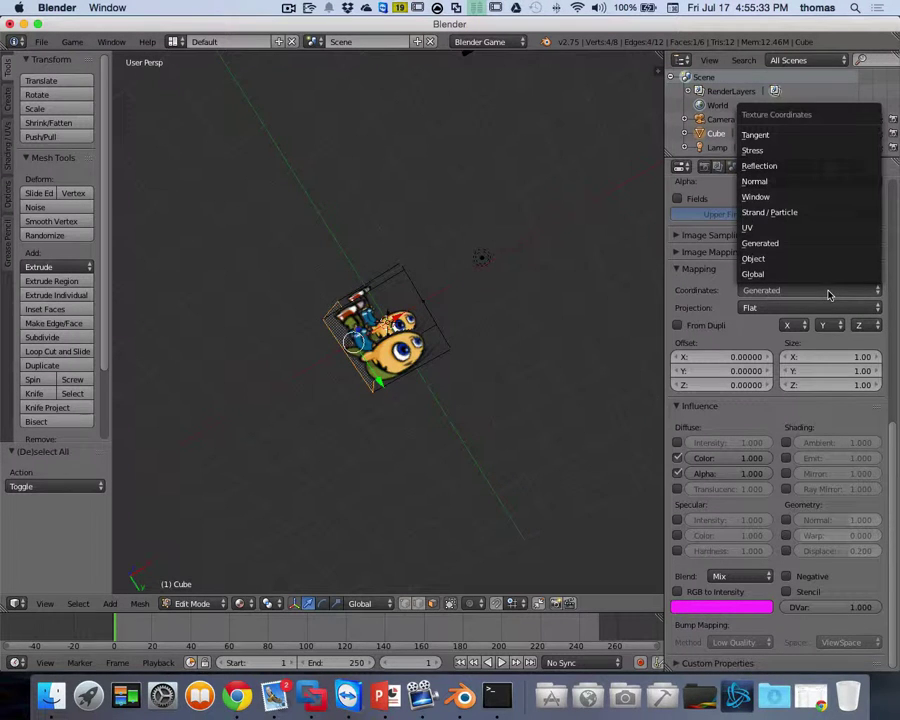
pyautogui.click(790, 228)
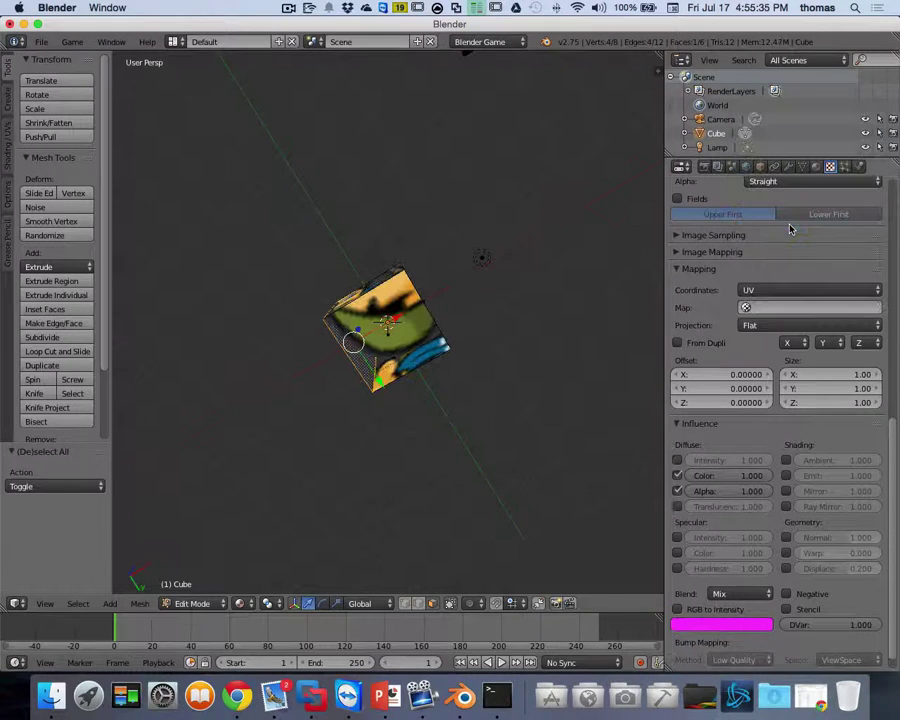
pyautogui.click(795, 311)
pyautogui.click(750, 325)
pyautogui.scroll(-10, 516, 311)
pyautogui.hscroll(-10, 517, 311)
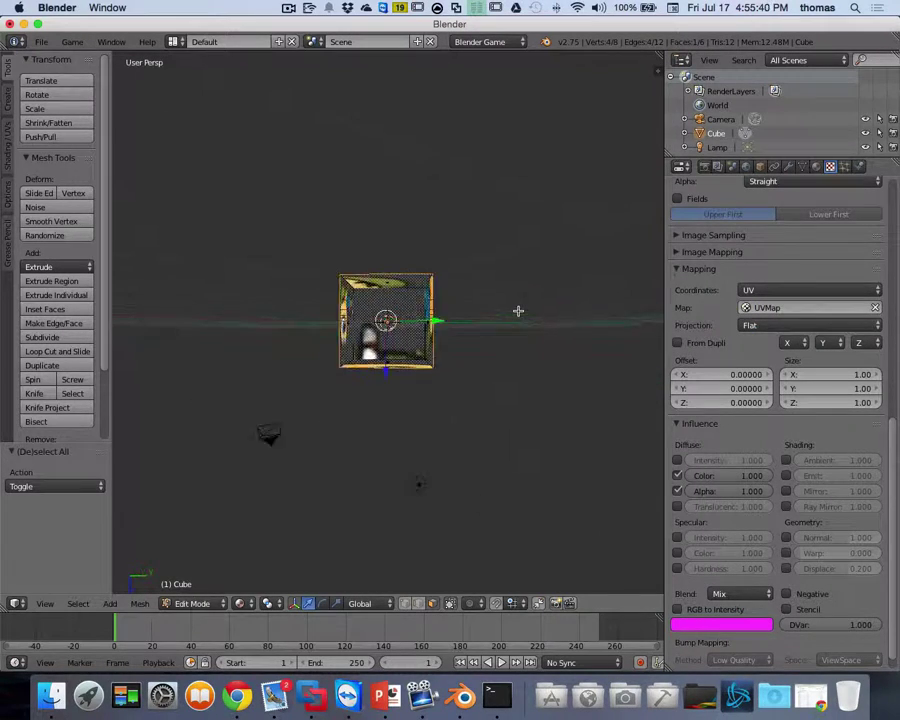
pyautogui.scroll(-10, 518, 310)
pyautogui.scroll(10, 523, 311)
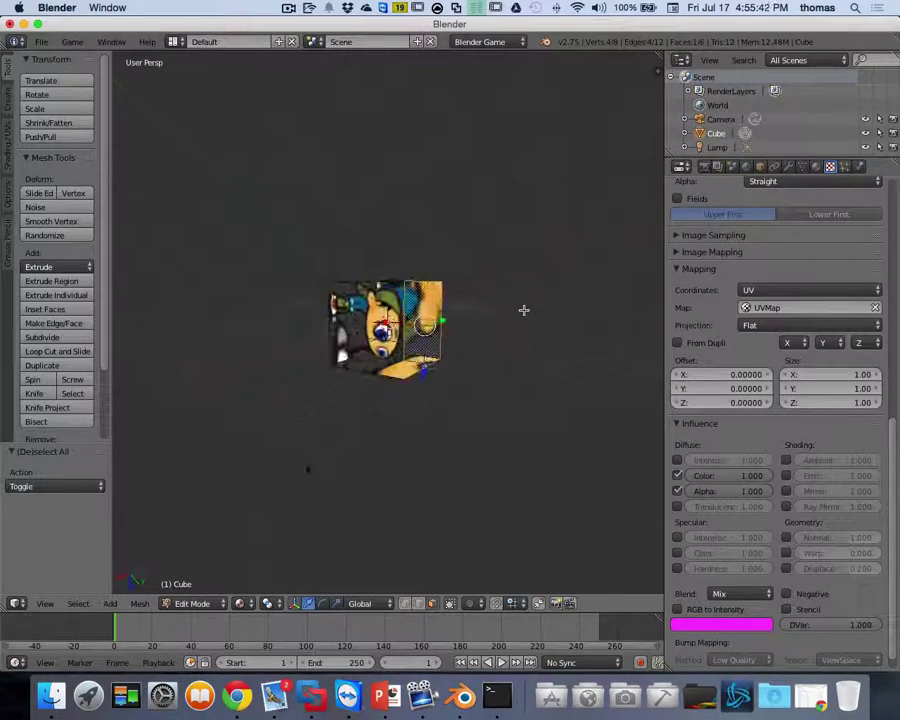
# Switch to the UV Editing screen layout, view the cube from the front and select its front face.
pyautogui.press('KP_1')
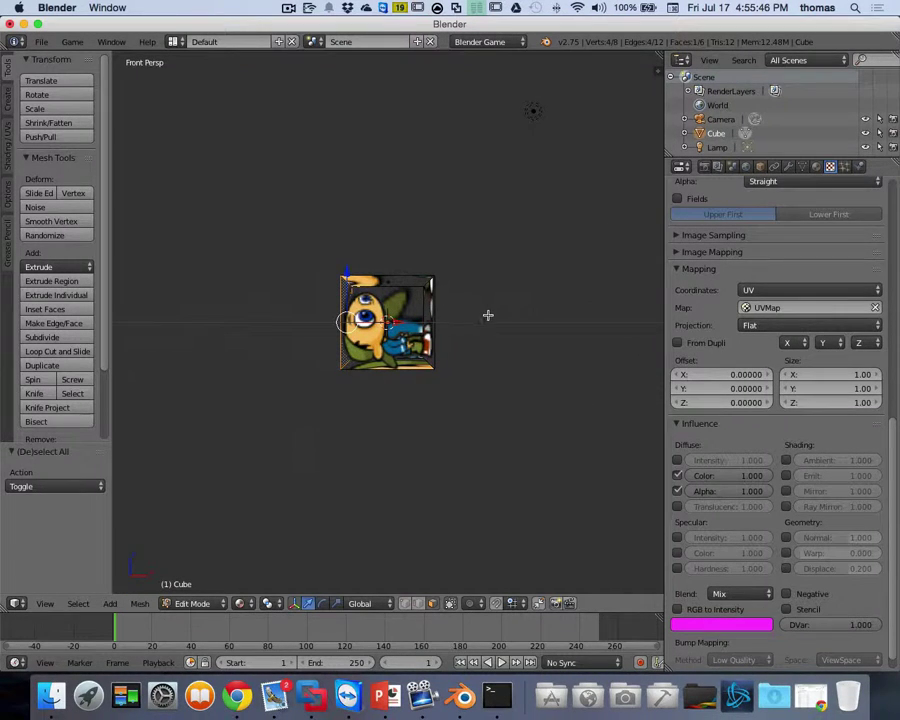
pyautogui.hscroll(-2, 491, 315)
pyautogui.hscroll(2, 491, 315)
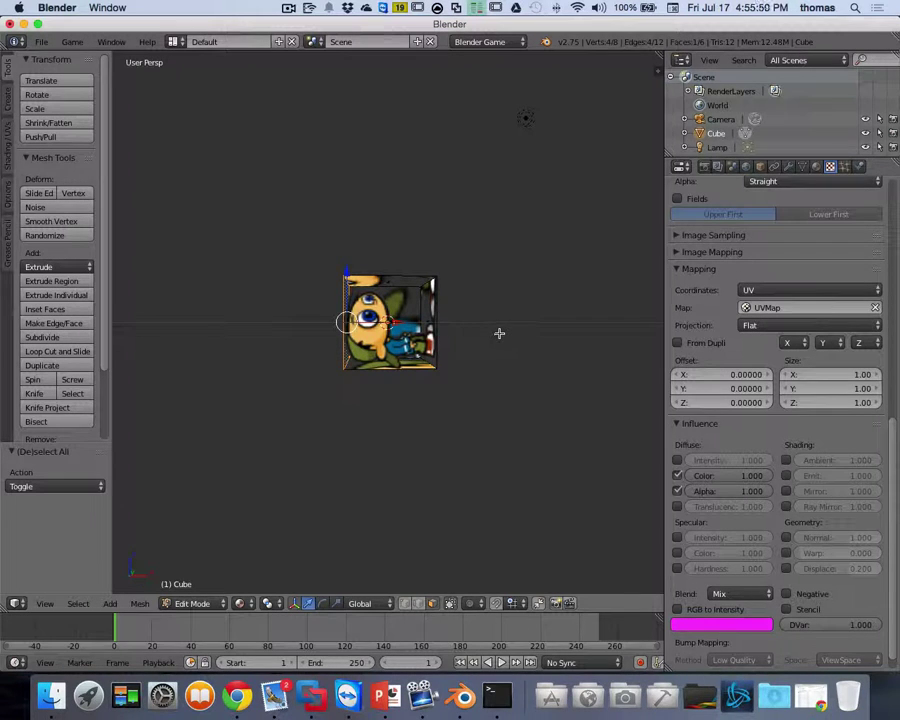
pyautogui.press('KP_1')
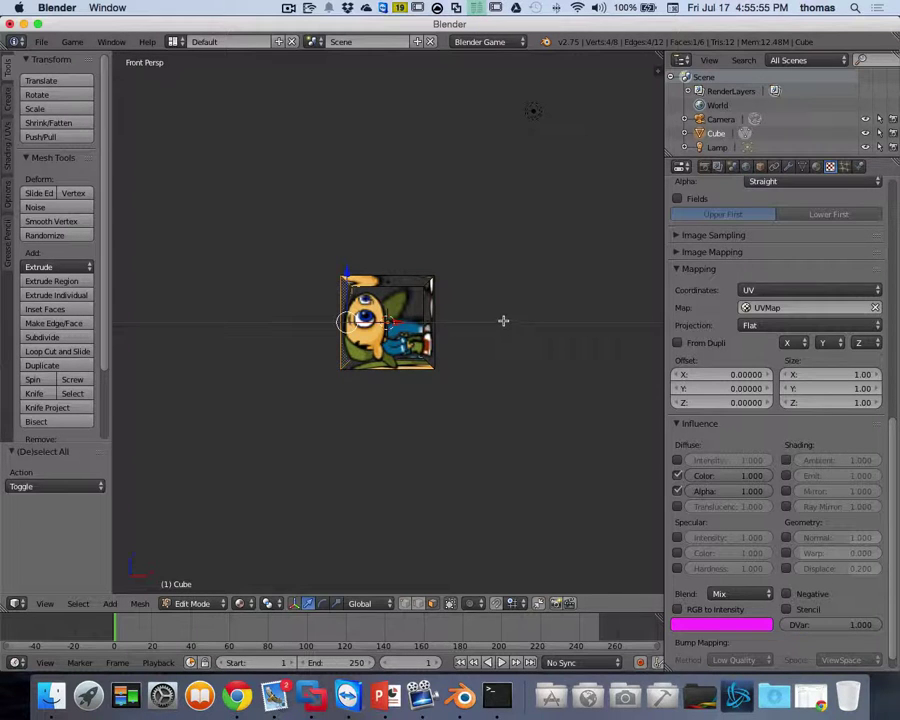
pyautogui.click(175, 41)
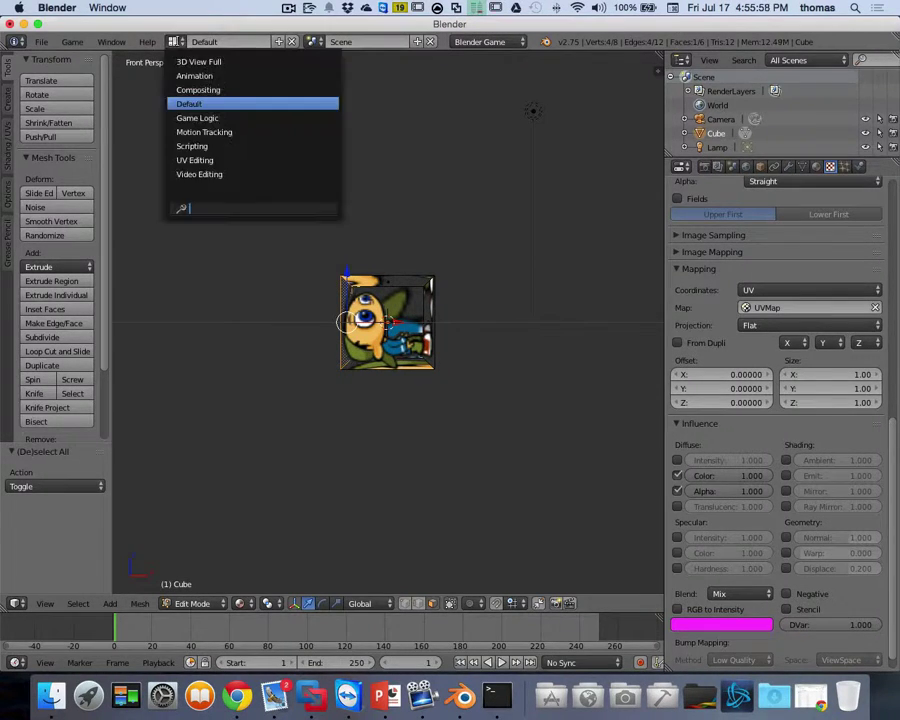
pyautogui.click(190, 159)
pyautogui.scroll(-5, 748, 331)
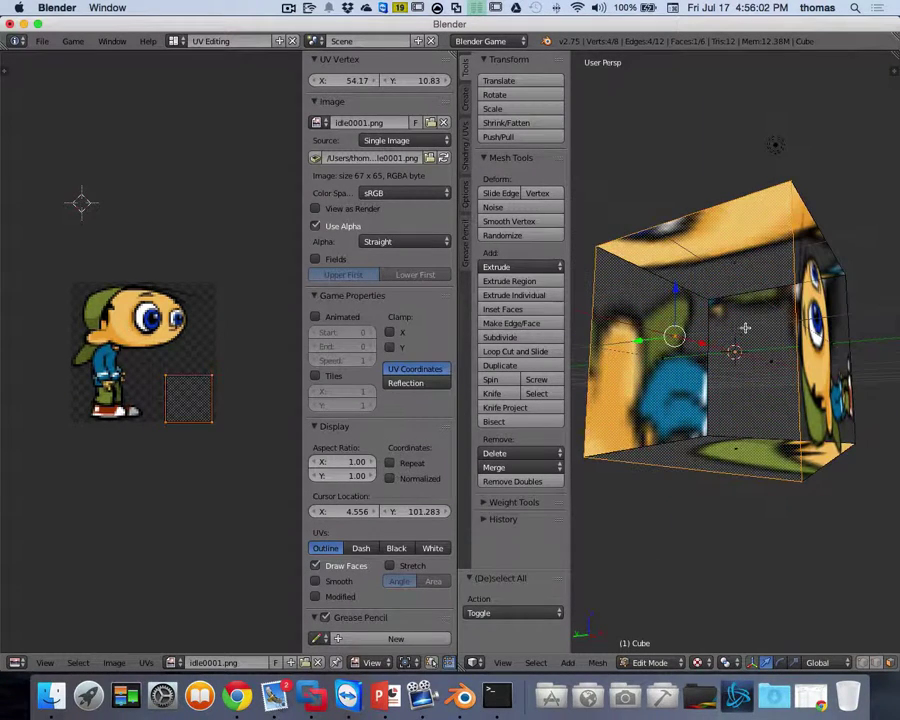
pyautogui.press('KP_1')
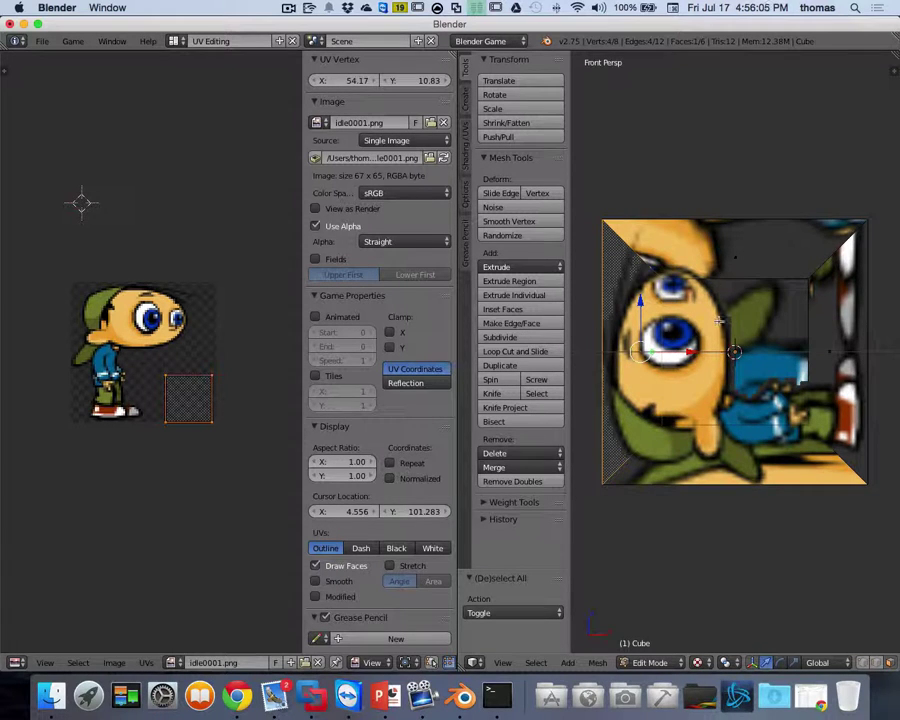
pyautogui.rightClick(732, 349)
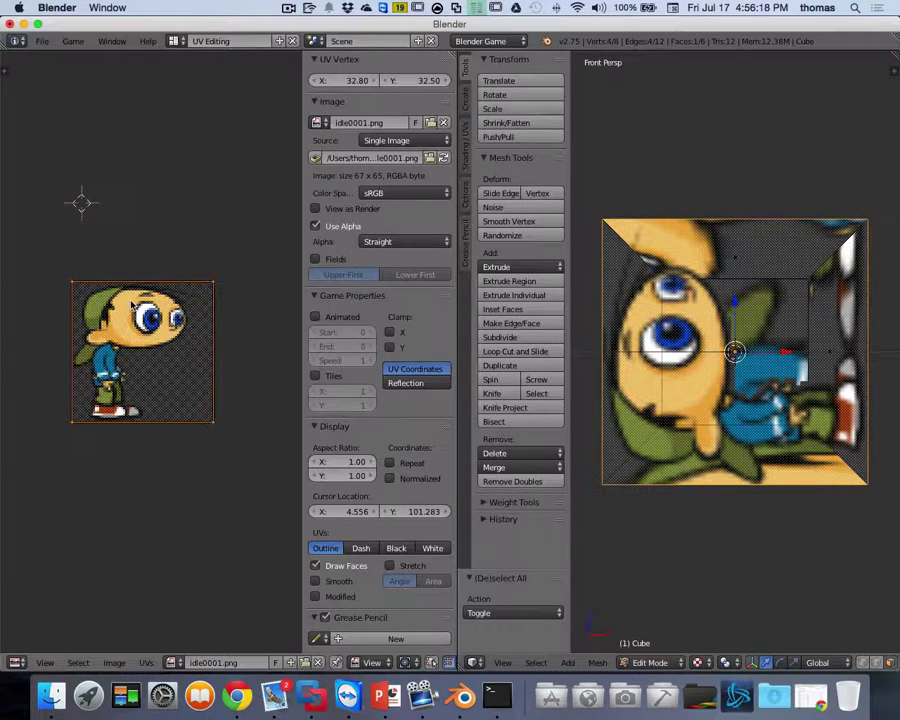
# Try rotating the front face's UVs by 90 degrees.
pyautogui.write('r')
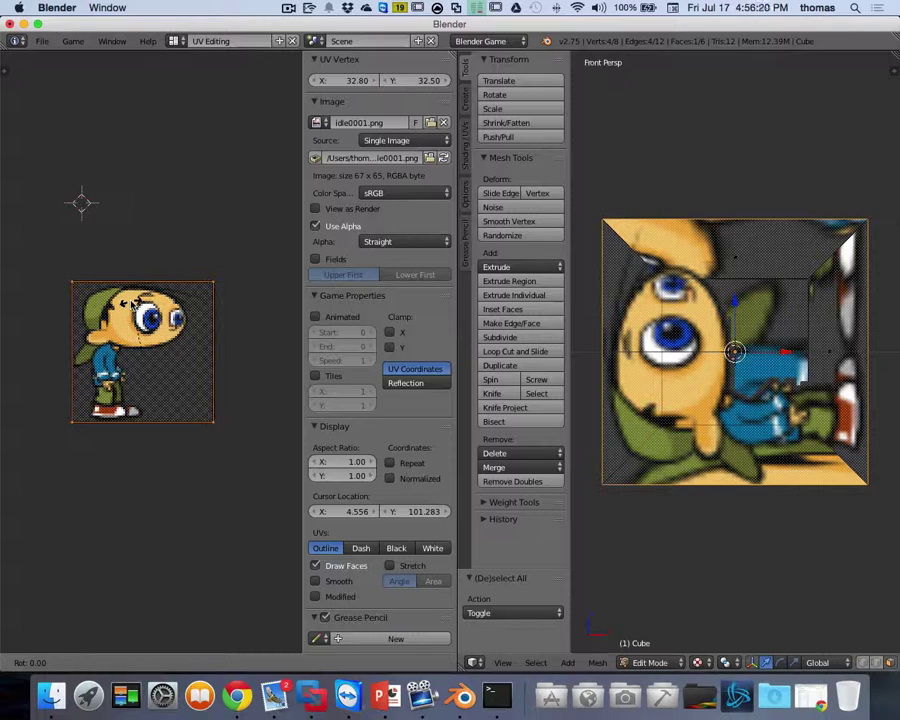
pyautogui.write('90')
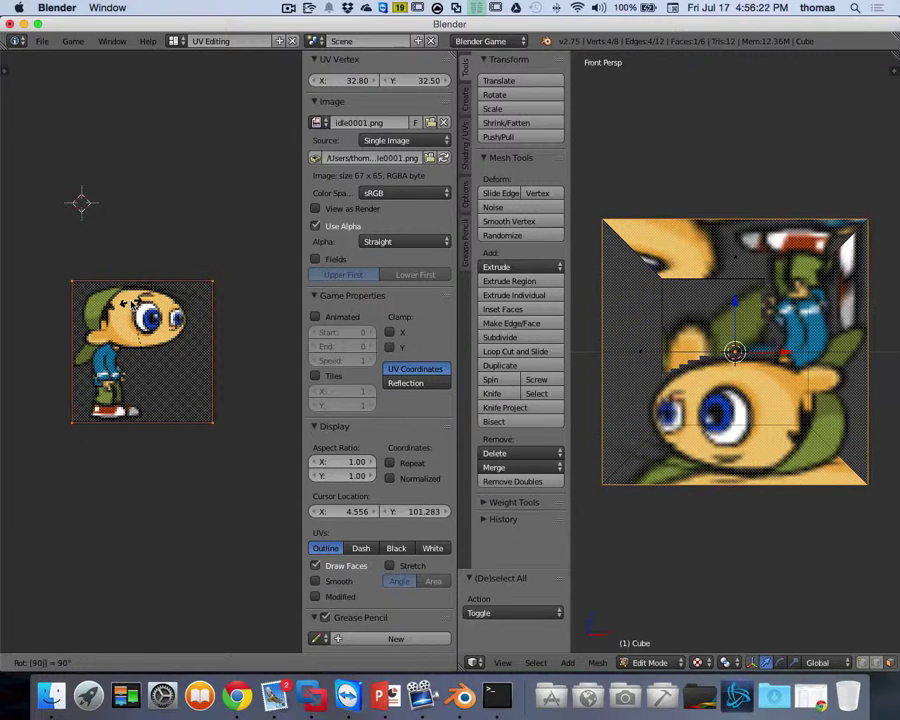
pyautogui.press('Return')
# Rotate the front face's UVs by -90 degrees so the sprite stands upright.
pyautogui.press('r')
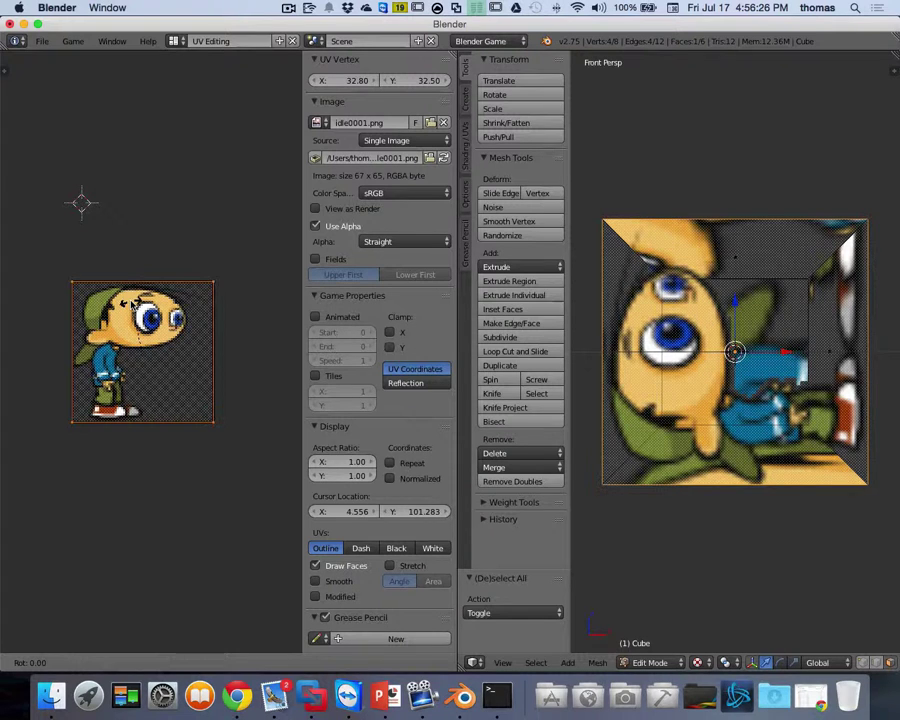
pyautogui.write('-90')
pyautogui.press('Return')
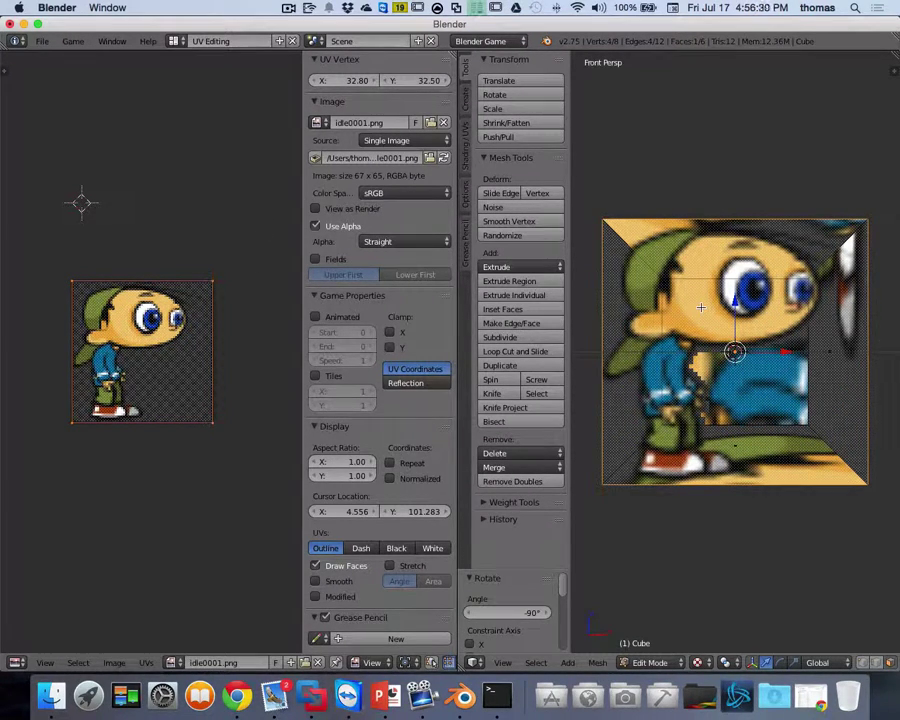
# Select the cube's left side face and move its UVs onto the transparent area beside the sprite's legs.
pyautogui.hscroll(-10, 745, 315)
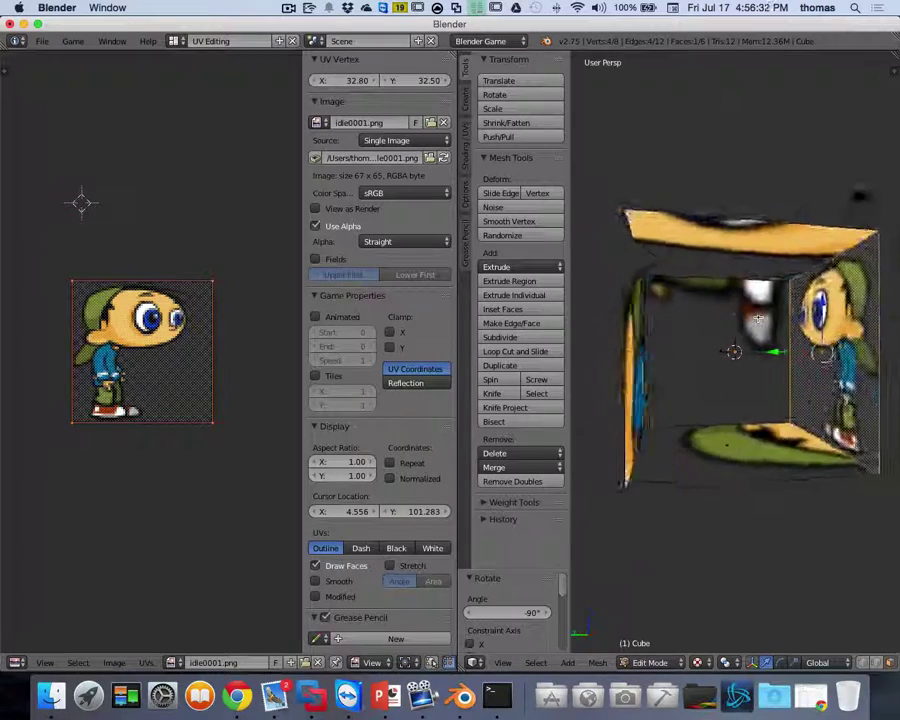
pyautogui.moveTo(640, 320); pyautogui.dragTo(682, 385, button='middle')
pyautogui.rightClick(682, 380)
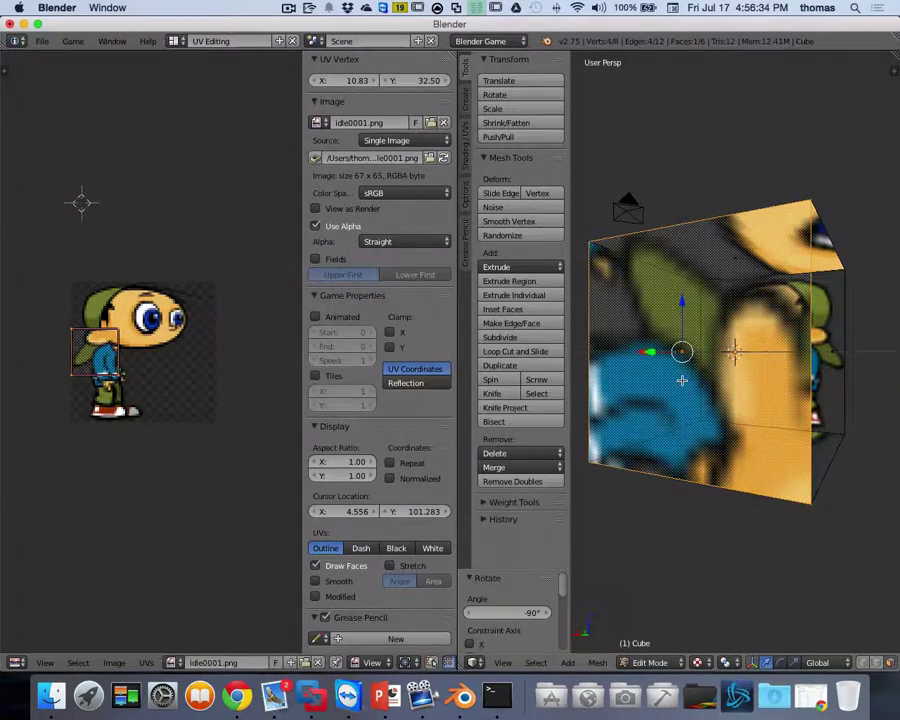
pyautogui.click(128, 375)
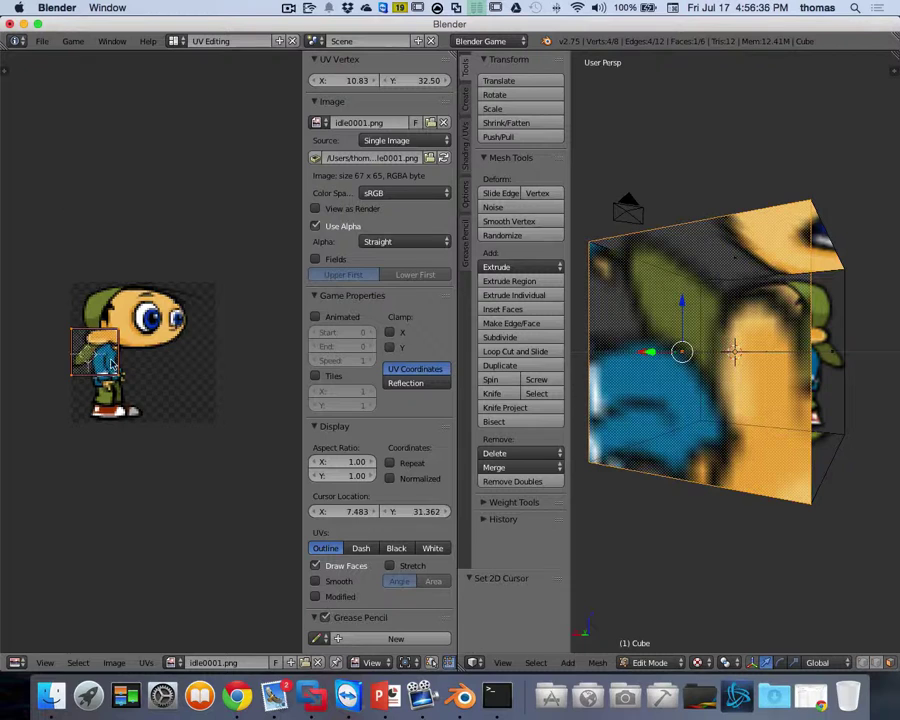
pyautogui.press('g')
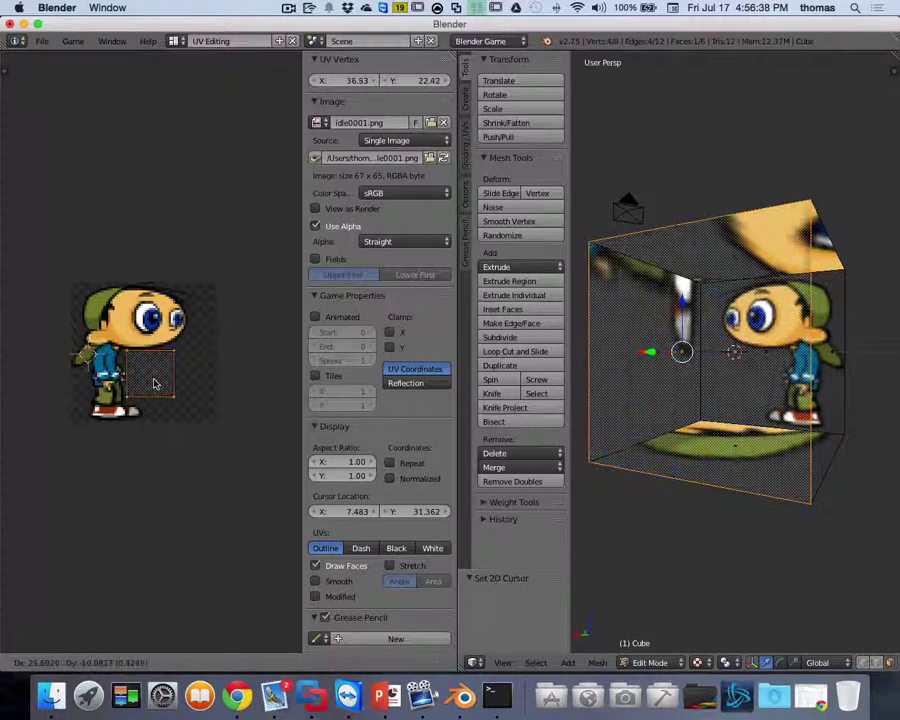
pyautogui.click(173, 383)
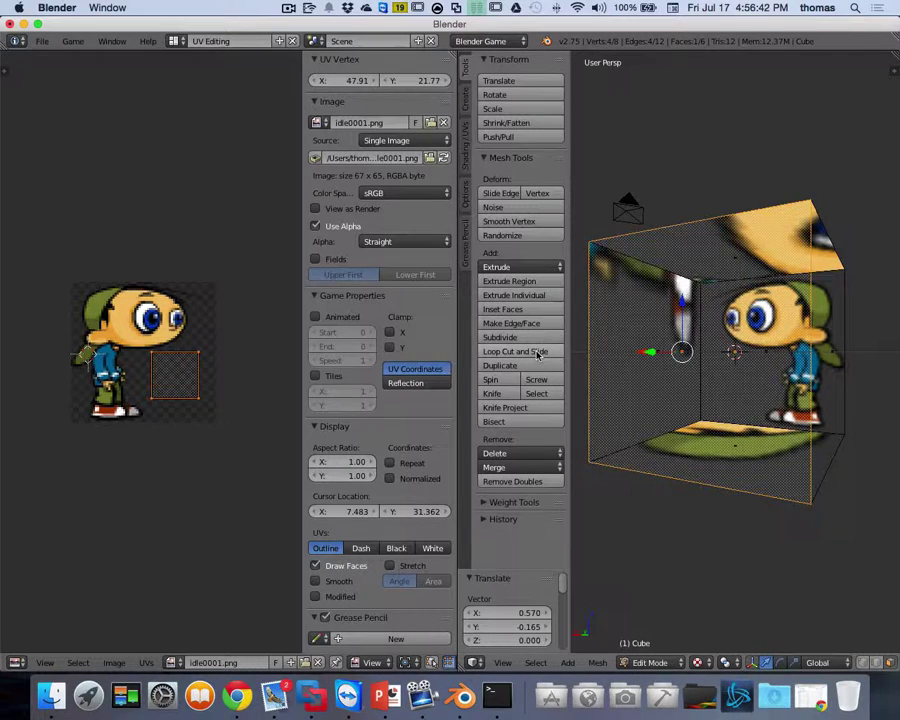
# Select the cube's bottom face and move its UVs onto the transparent area of the sprite image.
pyautogui.moveTo(708, 350); pyautogui.dragTo(703, 410, button='middle')
pyautogui.click(737, 442)
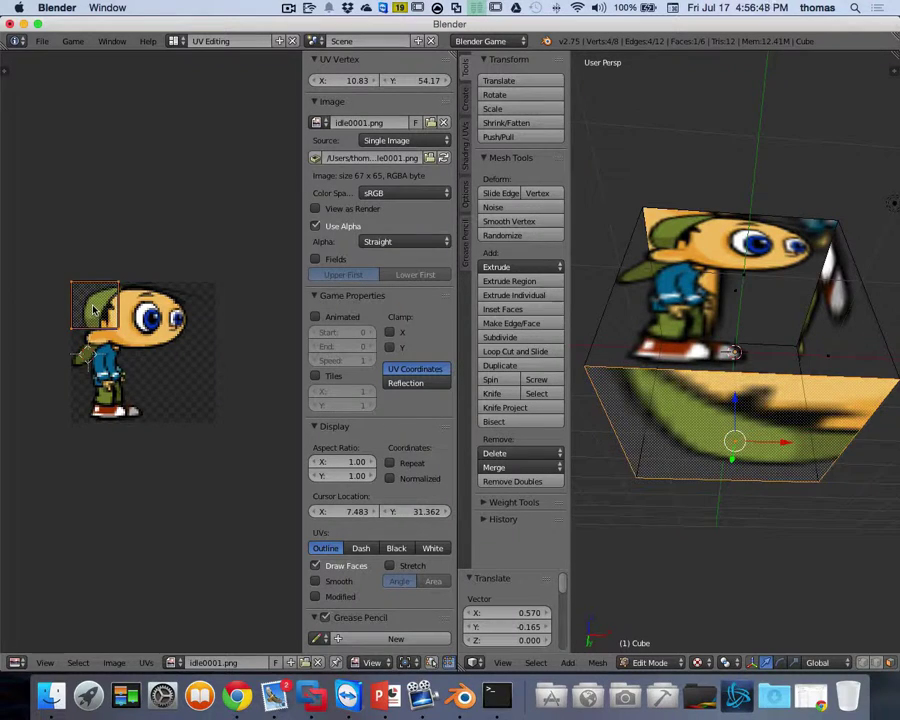
pyautogui.press('g')
pyautogui.click(172, 387)
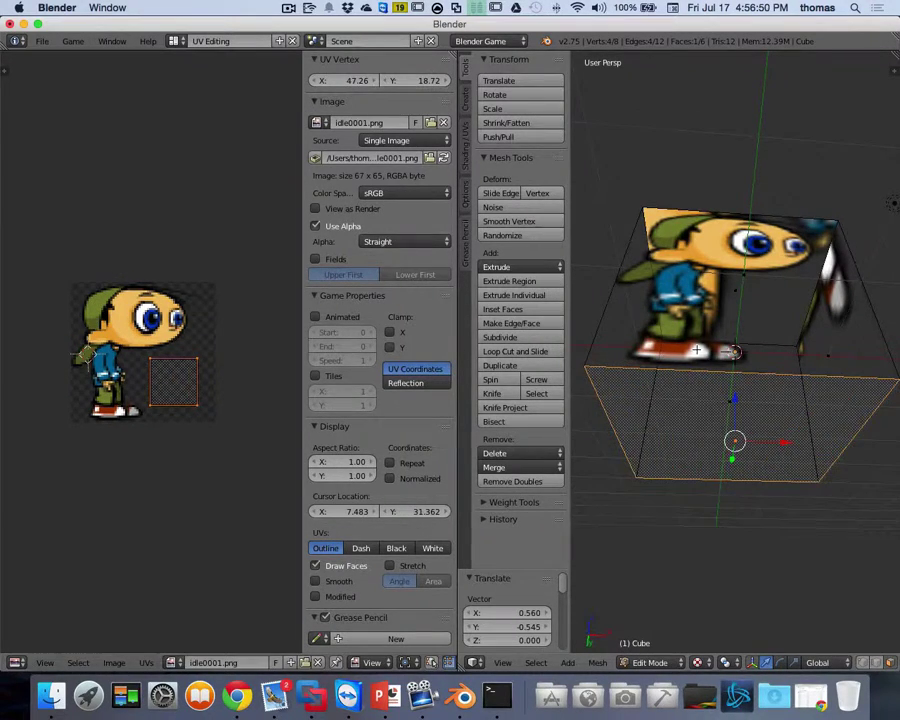
# Select the cube's top face and move its UVs onto the transparent area of the sprite image.
pyautogui.scroll(10, 697, 350)
pyautogui.scroll(-5, 697, 351)
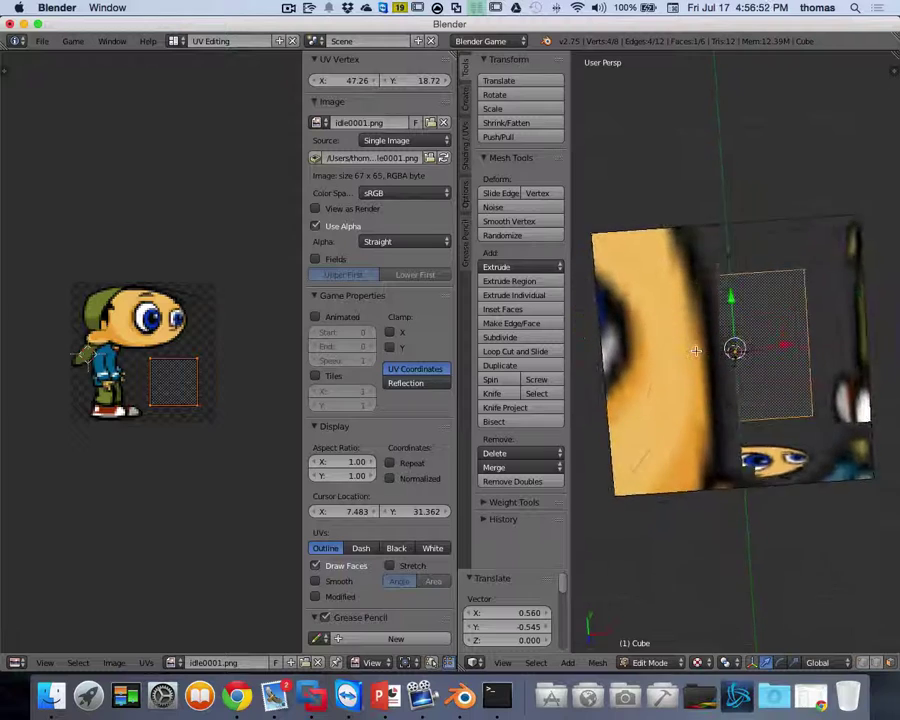
pyautogui.rightClick(728, 348)
pyautogui.scroll(-10, 620, 341)
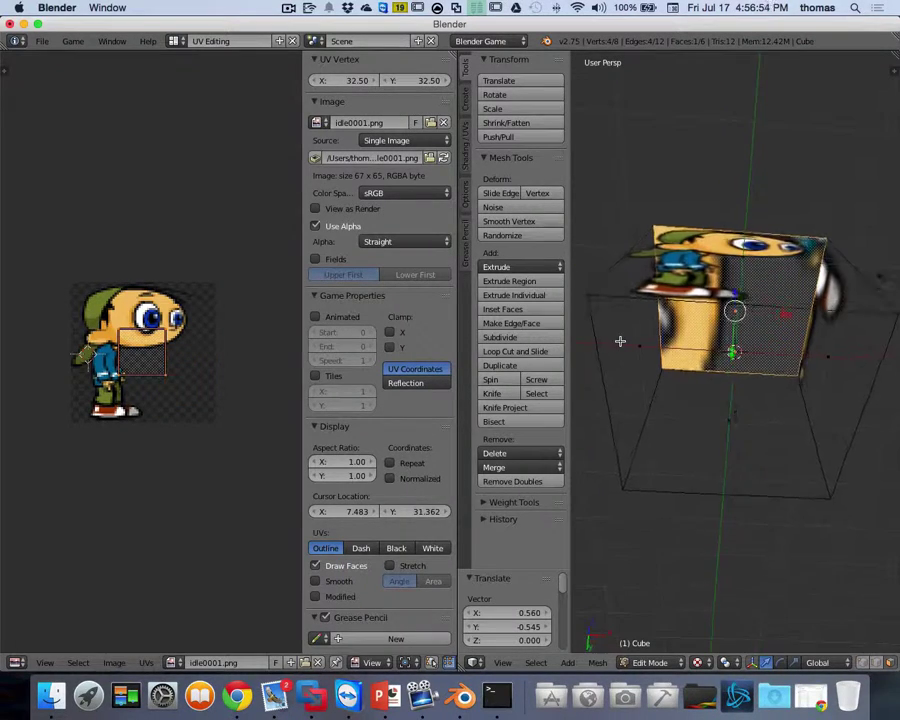
pyautogui.scroll(-1, 620, 341)
pyautogui.press('g')
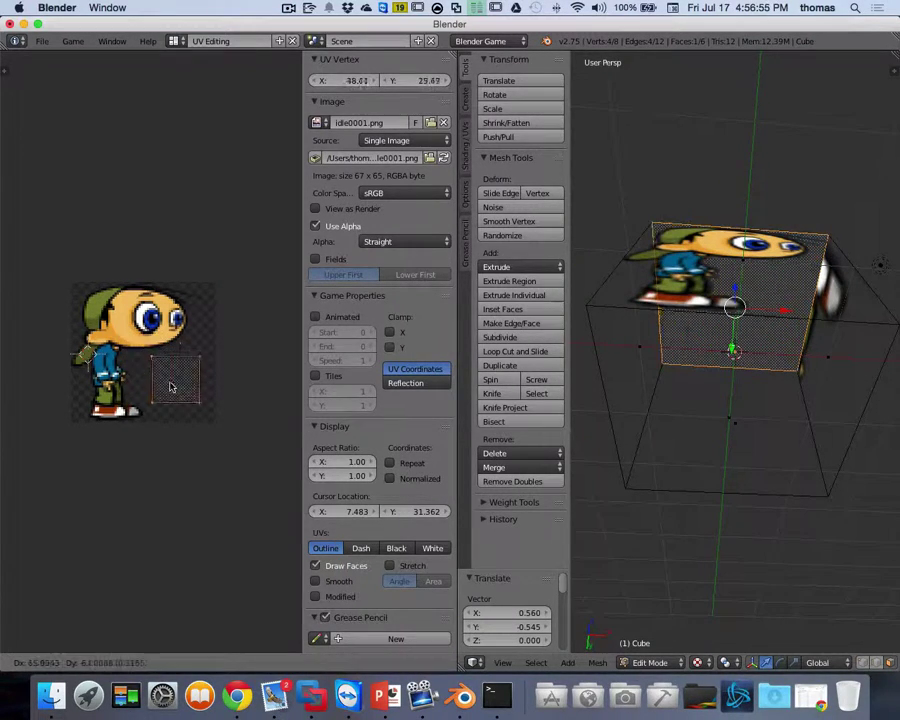
pyautogui.click(171, 386)
# Select the cube's right side face and move its UVs onto the transparent area of the sprite image.
pyautogui.scroll(5, 717, 371)
pyautogui.scroll(10, 717, 371)
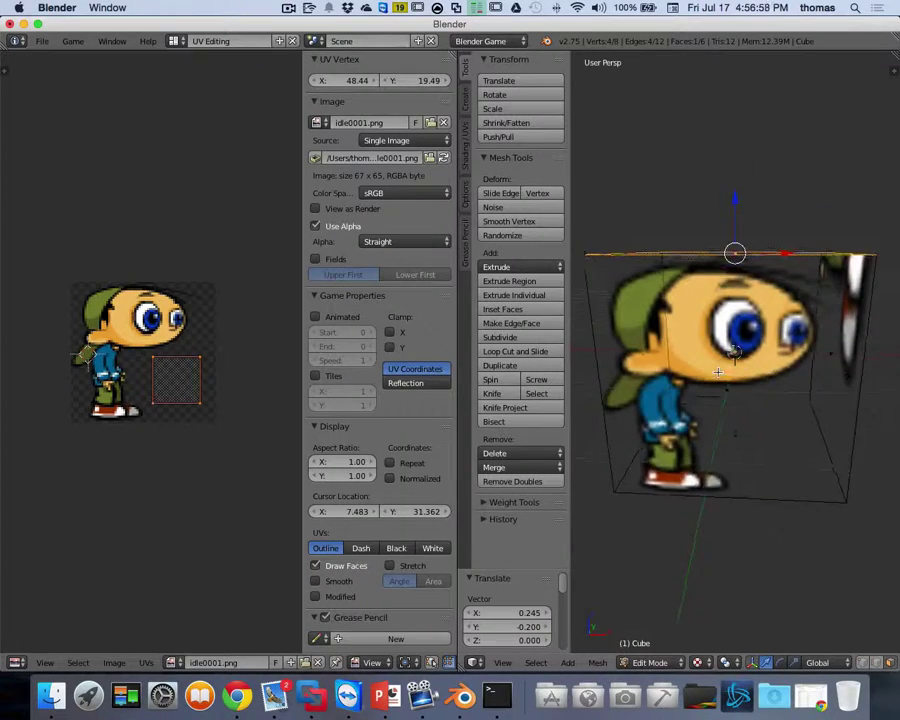
pyautogui.rightClick(758, 414)
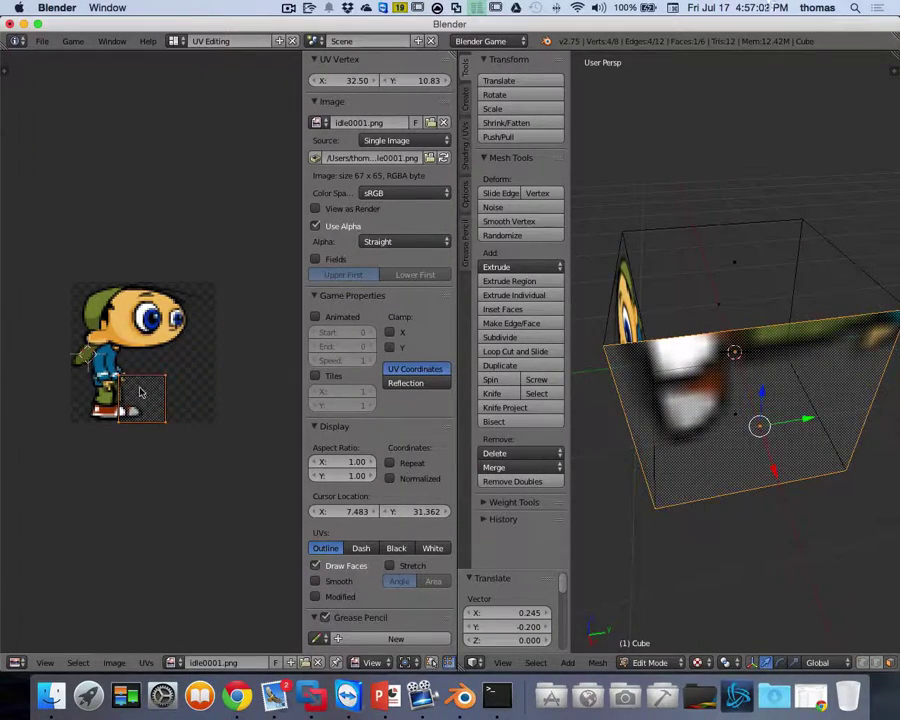
pyautogui.press('g')
pyautogui.click(174, 376)
# Examine the cube from the front and from both sides to check how the sprite shows on its faces.
pyautogui.hscroll(-1, 702, 374)
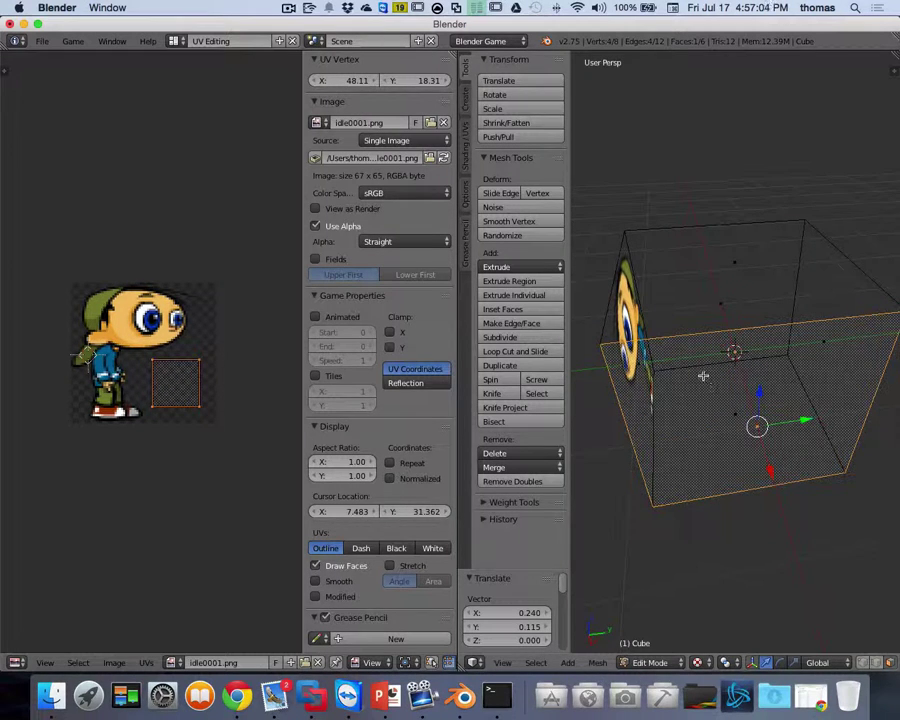
pyautogui.hscroll(2, 685, 372)
pyautogui.press('KP_1')
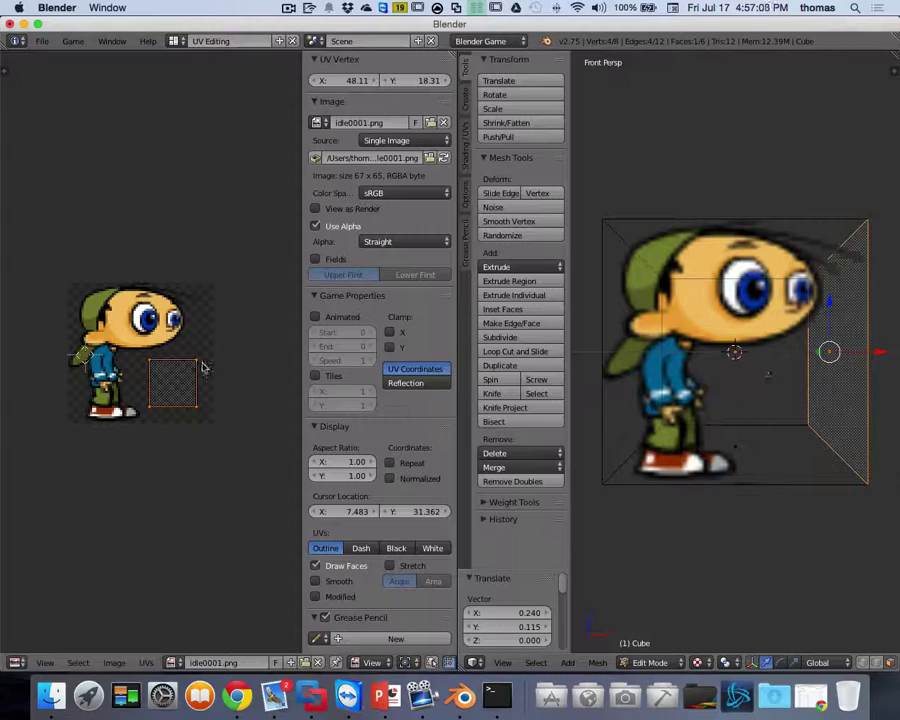
pyautogui.moveTo(763, 372); pyautogui.dragTo(714, 343, button='middle')
pyautogui.hscroll(5, 717, 343)
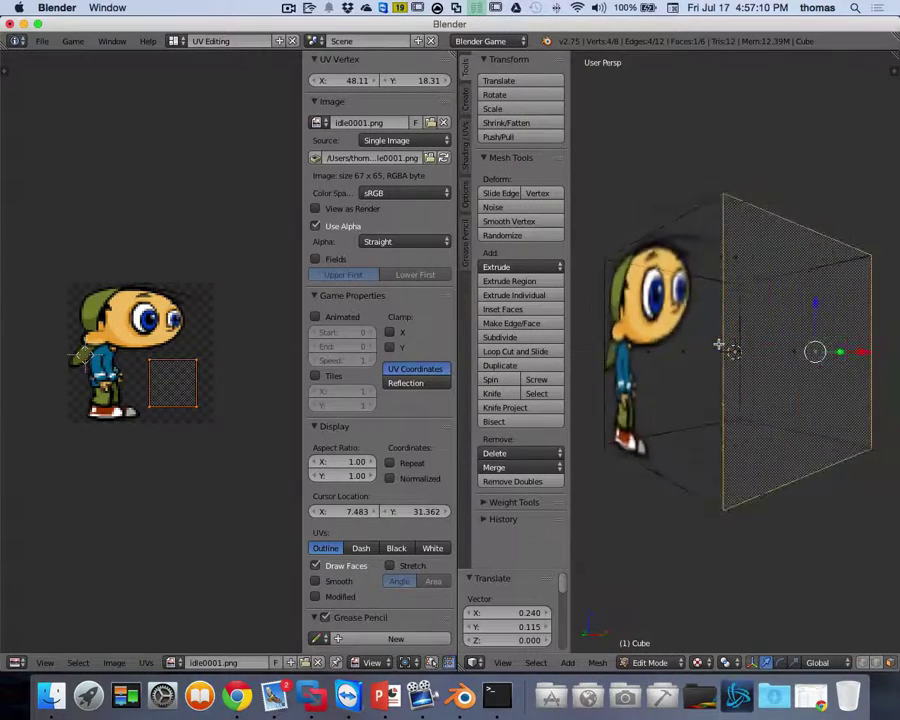
pyautogui.hscroll(-5, 718, 345)
pyautogui.hscroll(-5, 717, 345)
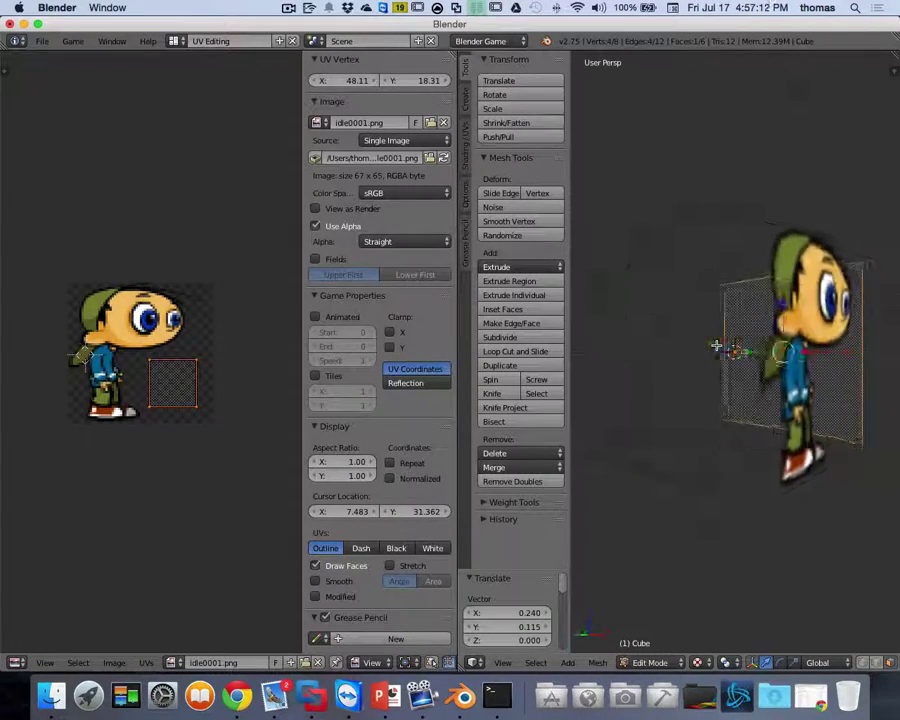
pyautogui.hscroll(8, 722, 345)
pyautogui.hscroll(8, 722, 346)
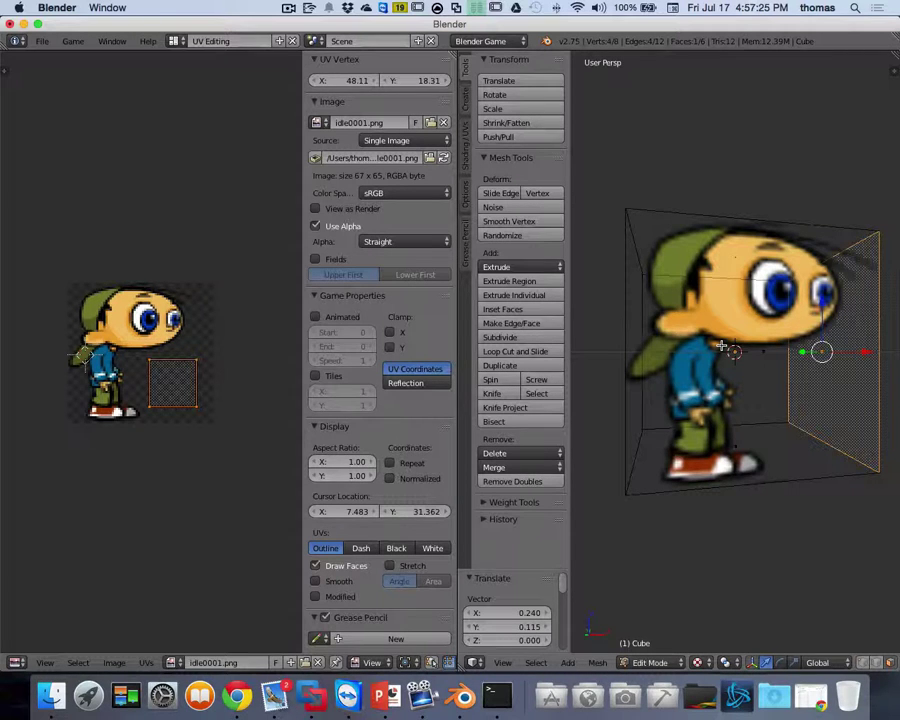
# Start a new scene from the start-up file and widen the properties area.
pyautogui.click(42, 41)
pyautogui.click(42, 58)
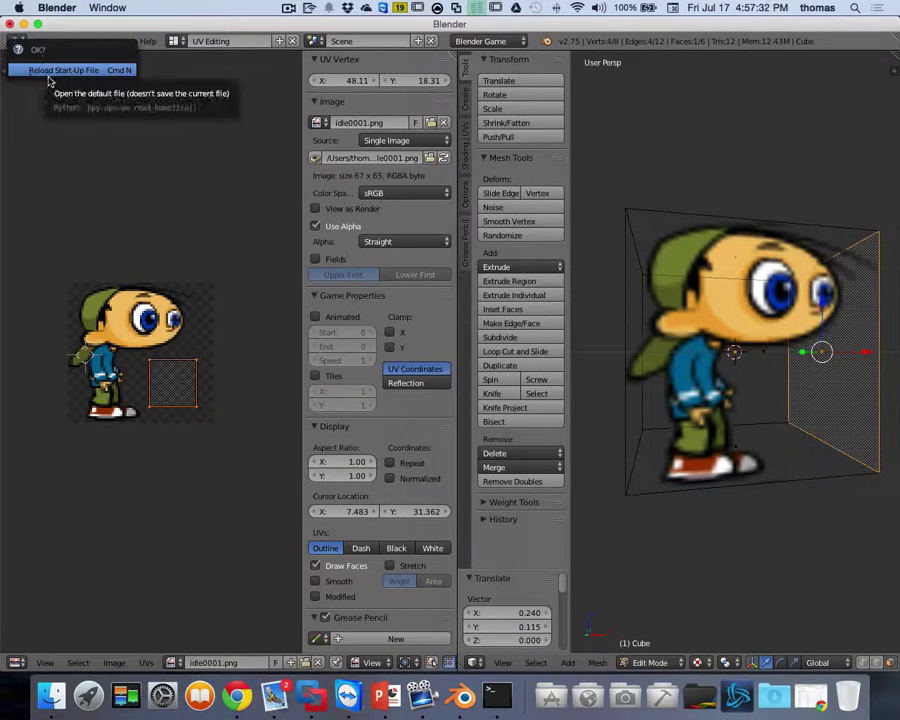
pyautogui.click(53, 71)
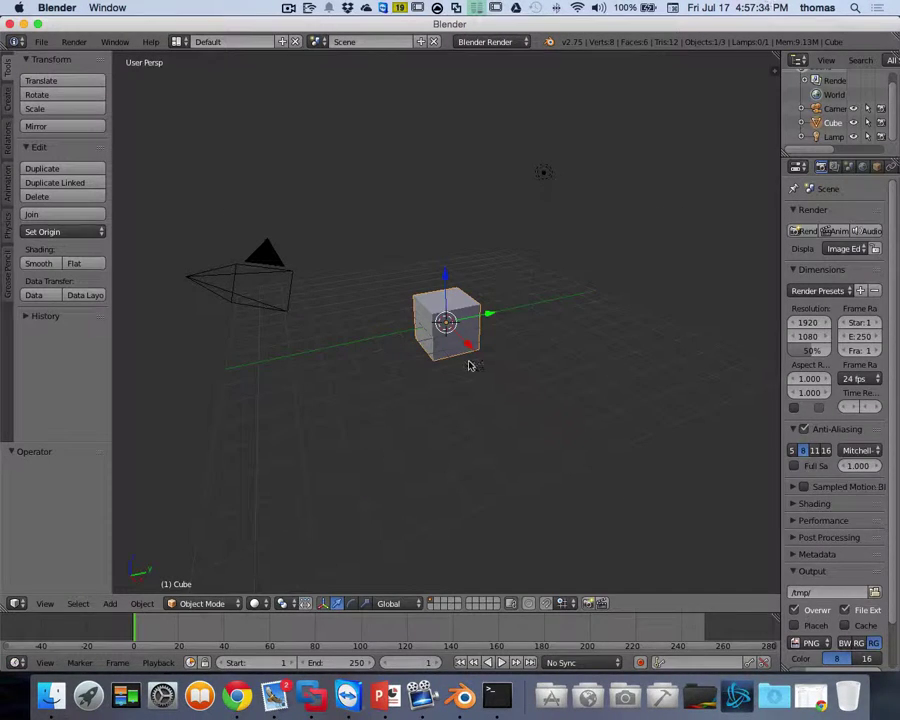
pyautogui.scroll(5, 468, 362)
pyautogui.scroll(2, 468, 362)
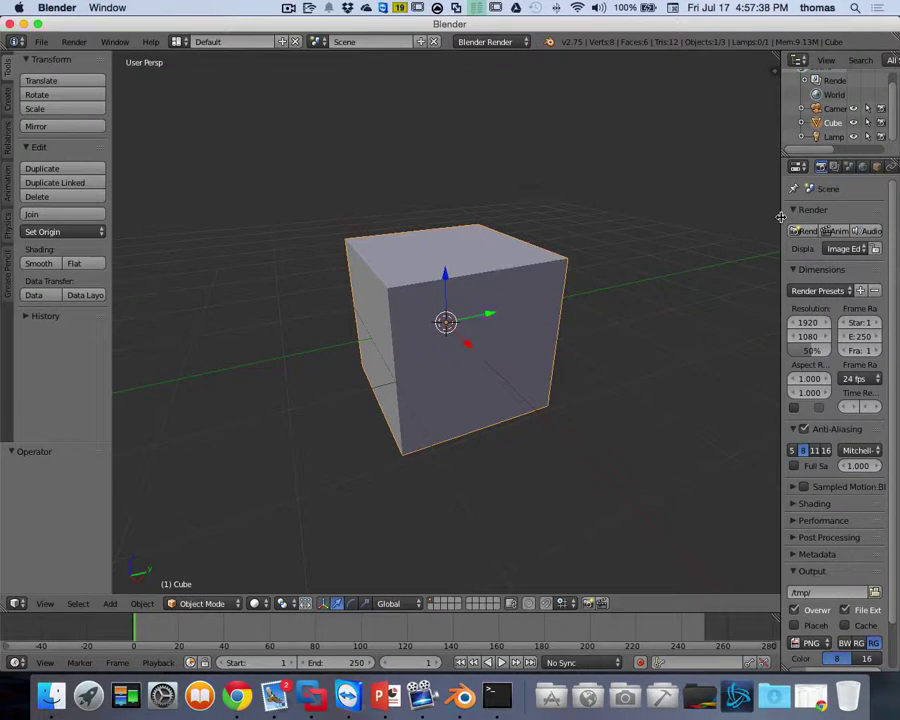
pyautogui.moveTo(783, 220); pyautogui.dragTo(640, 212)
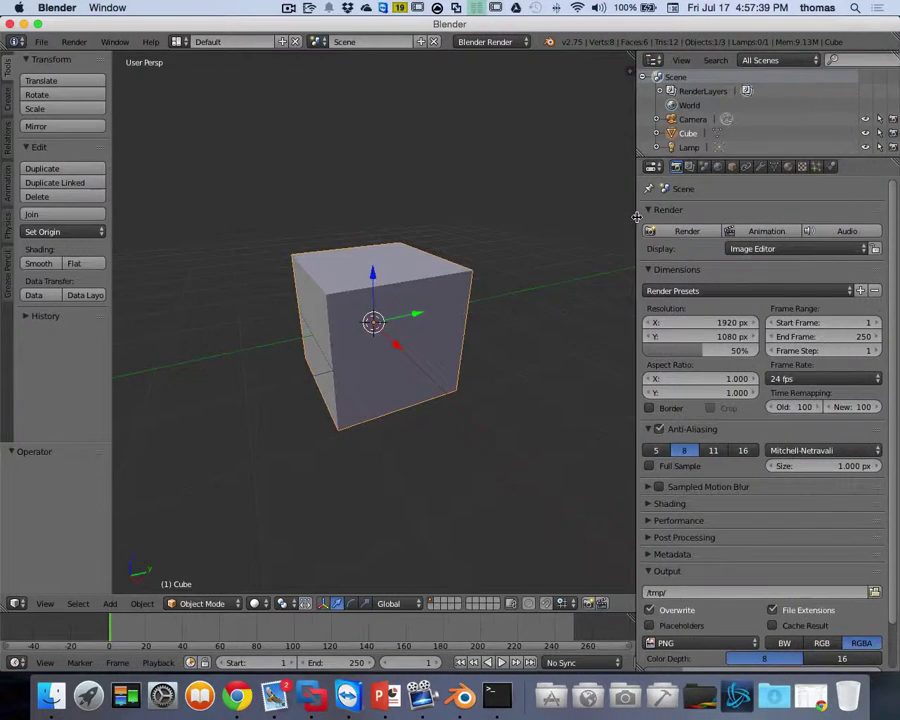
# Rename the cube's material to Idle and open its texture settings.
pyautogui.click(788, 167)
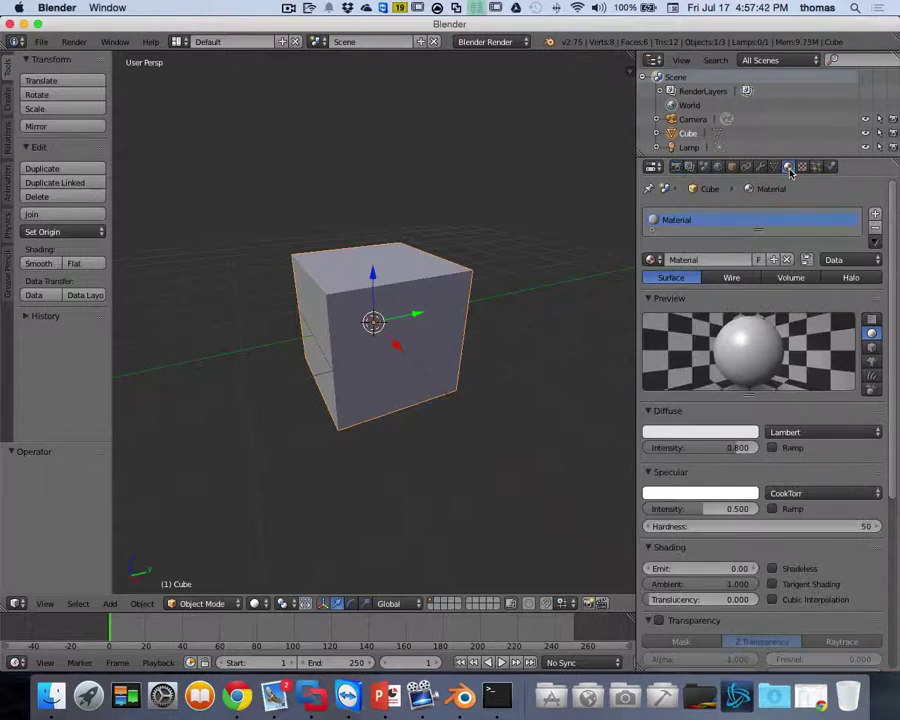
pyautogui.doubleClick(677, 222)
pyautogui.write('Idle')
pyautogui.press('Return')
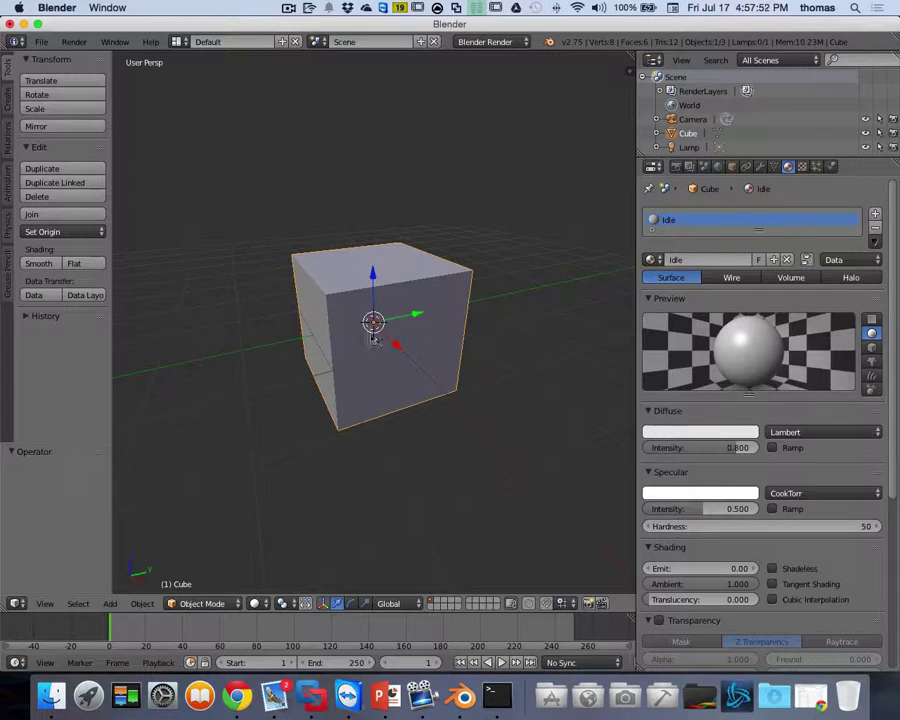
pyautogui.click(802, 167)
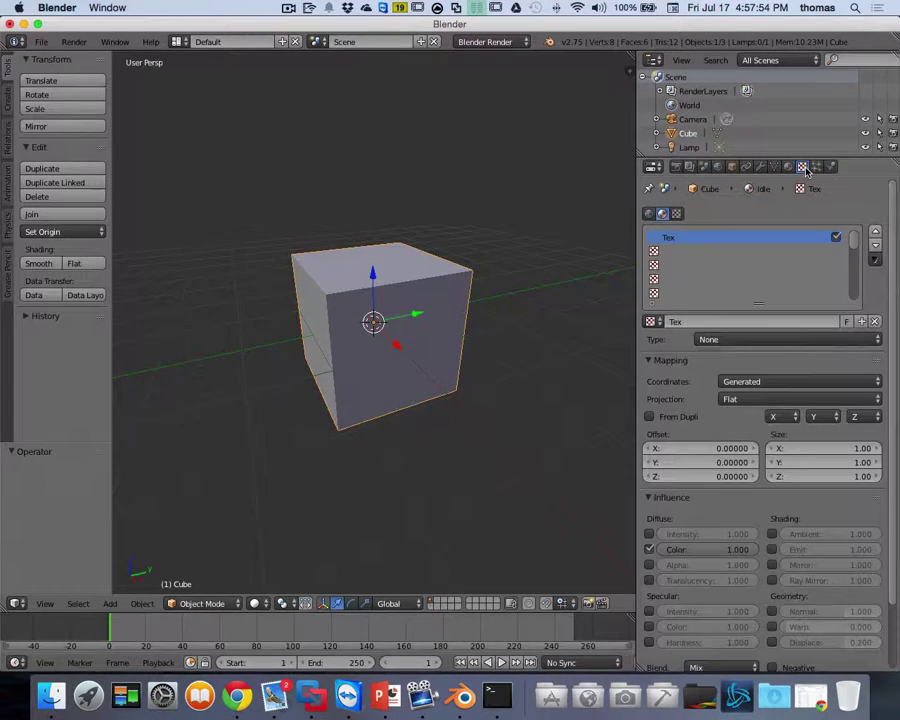
# Rename the cube's texture to Idle and set its type to Image or Movie.
pyautogui.doubleClick(673, 236)
pyautogui.write('Idle')
pyautogui.press('Return')
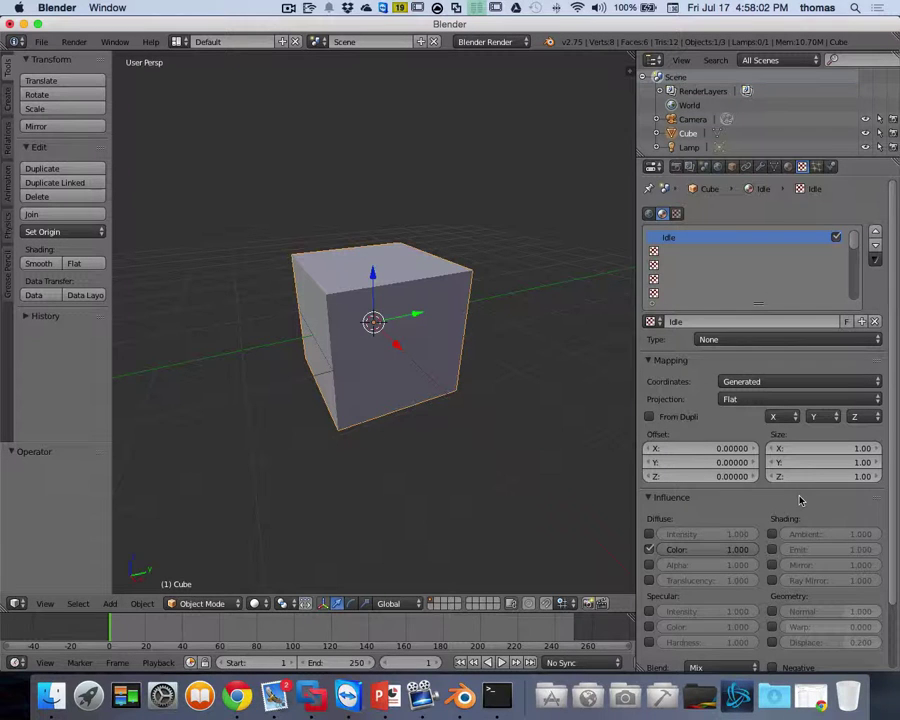
pyautogui.click(734, 343)
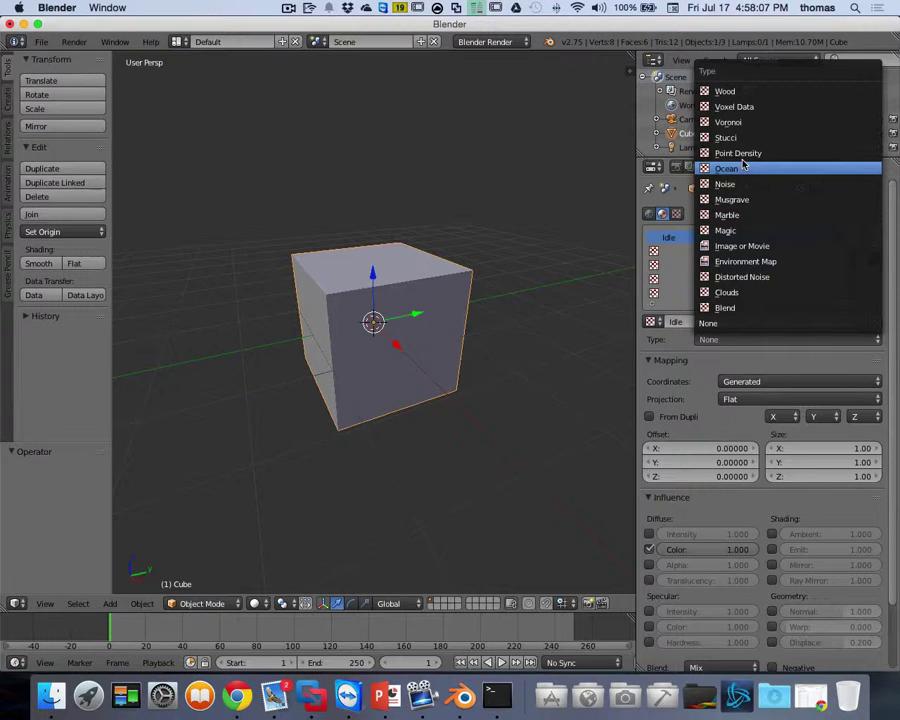
pyautogui.click(745, 246)
# Load idle0001.png from the Desktop's 2dGame/Assets folder as the Idle texture's image.
pyautogui.scroll(-2, 845, 522)
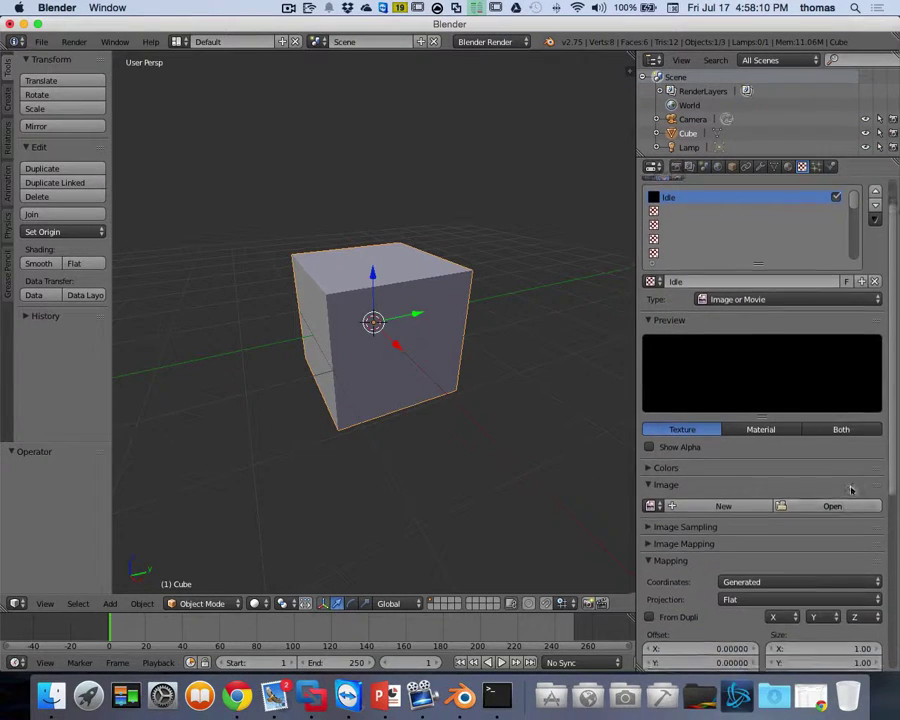
pyautogui.click(833, 502)
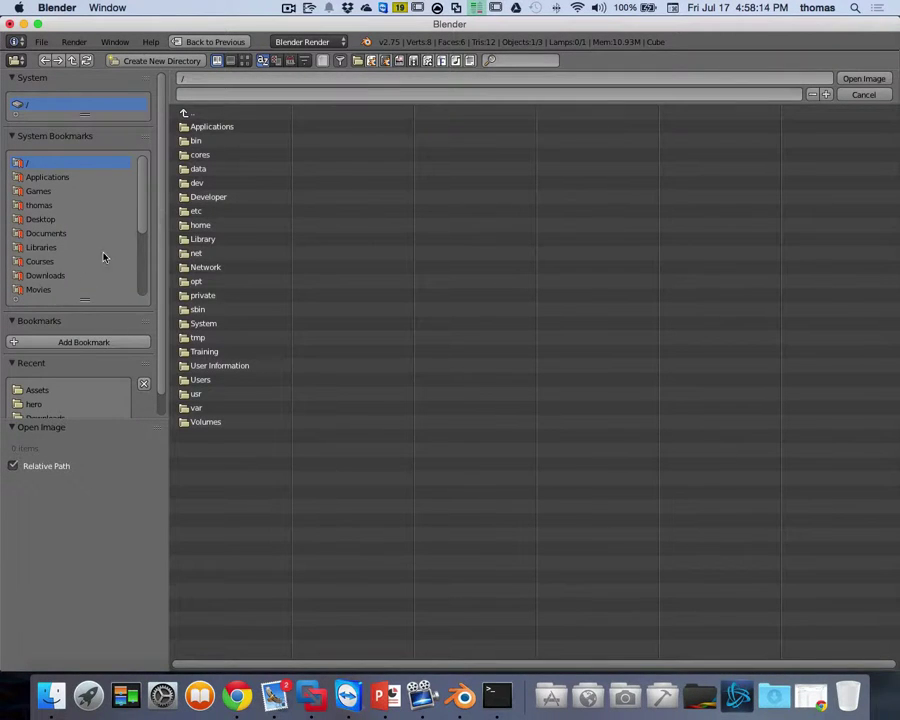
pyautogui.moveTo(144, 210); pyautogui.dragTo(146, 166)
pyautogui.click(60, 220)
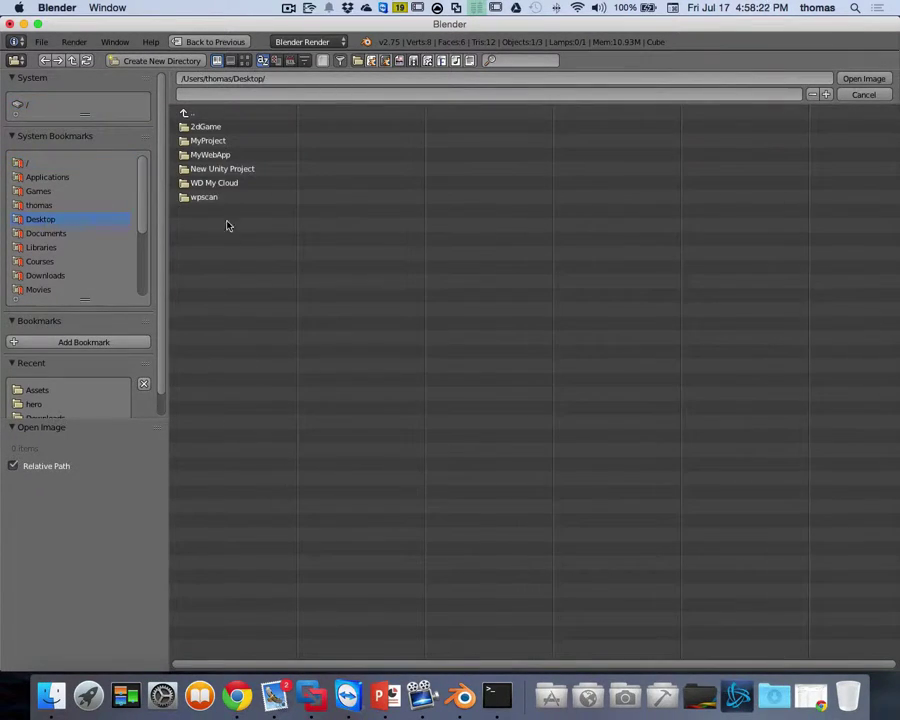
pyautogui.click(205, 127)
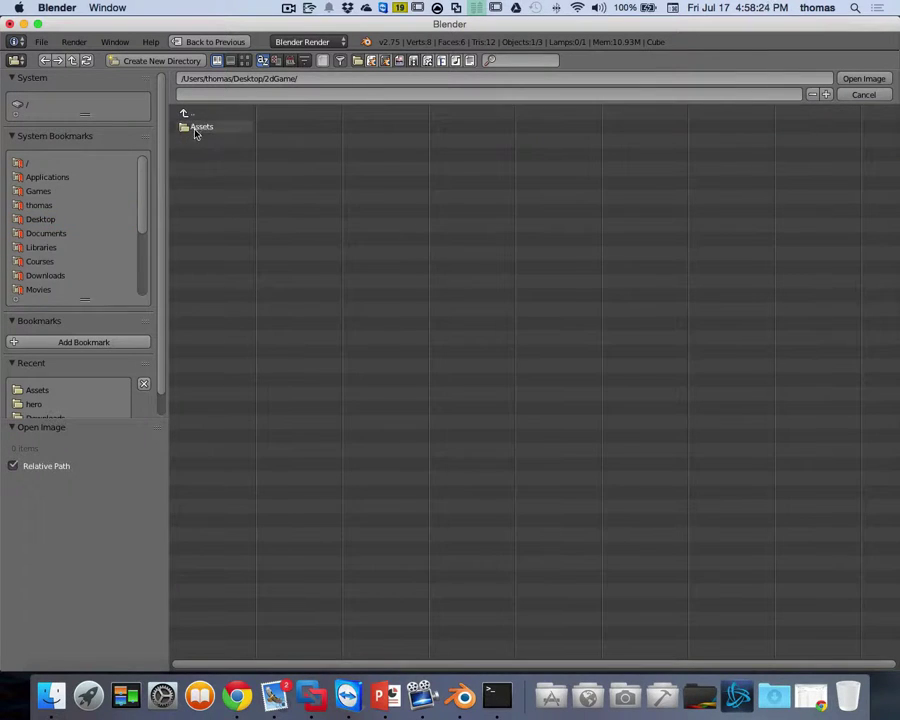
pyautogui.click(196, 127)
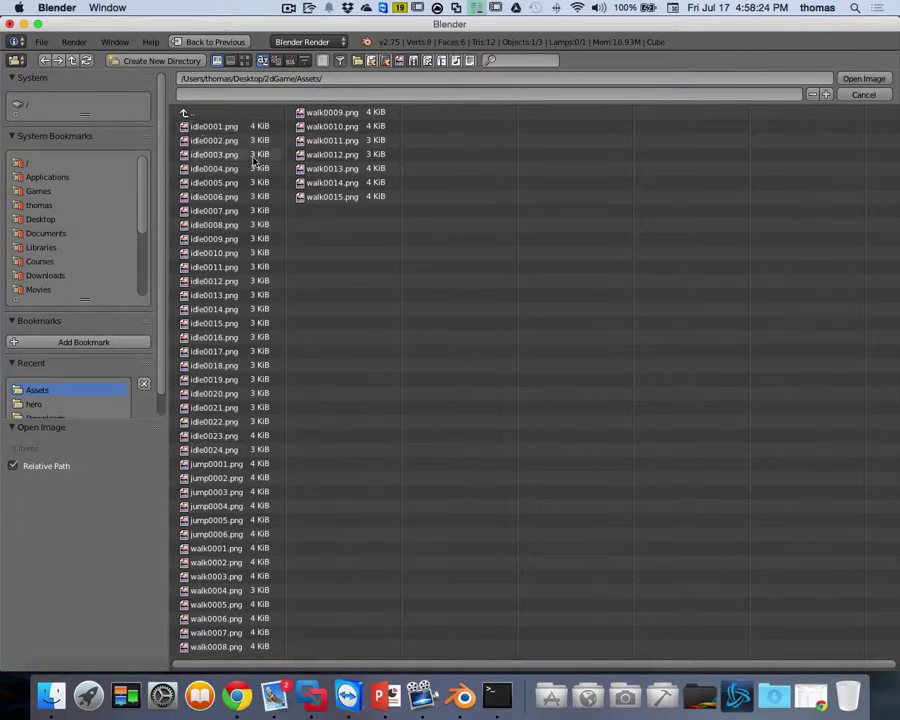
pyautogui.click(216, 128)
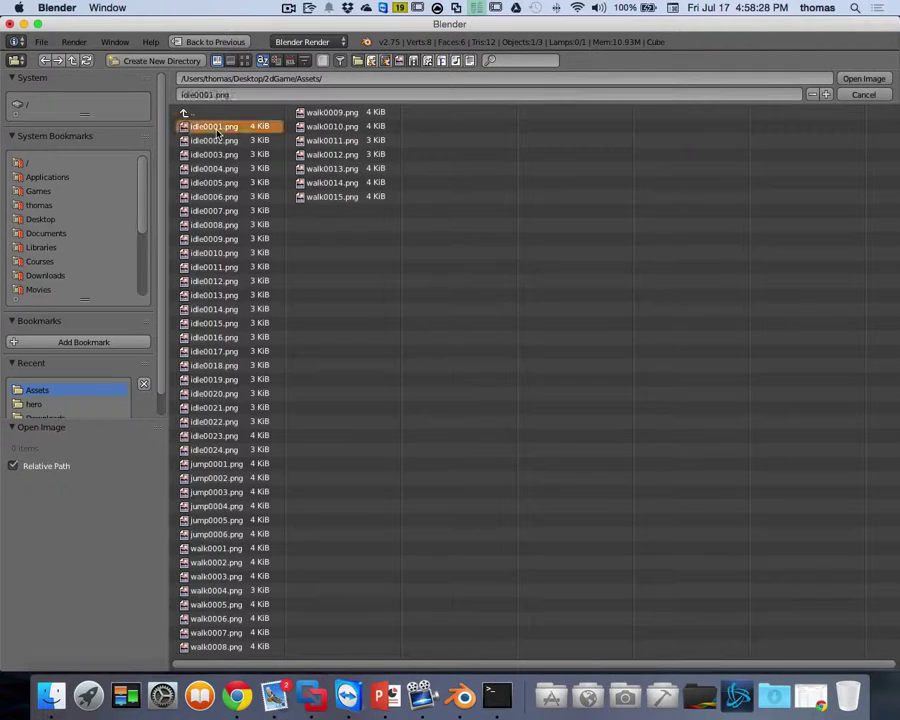
pyautogui.click(879, 82)
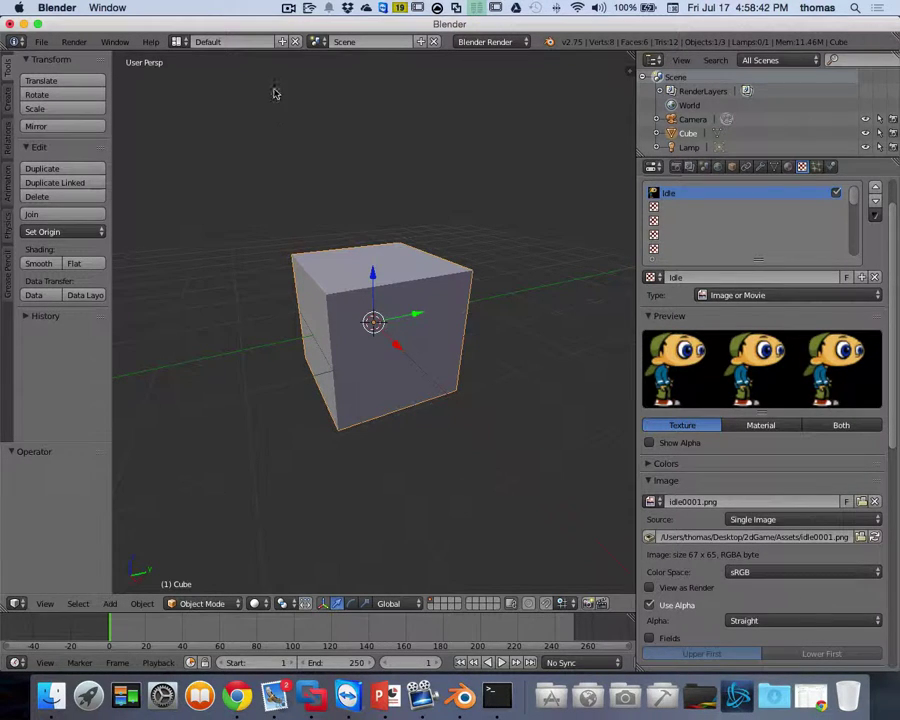
# Switch to the UV Editing screen layout and set the engine to Blender Game.
pyautogui.click(176, 41)
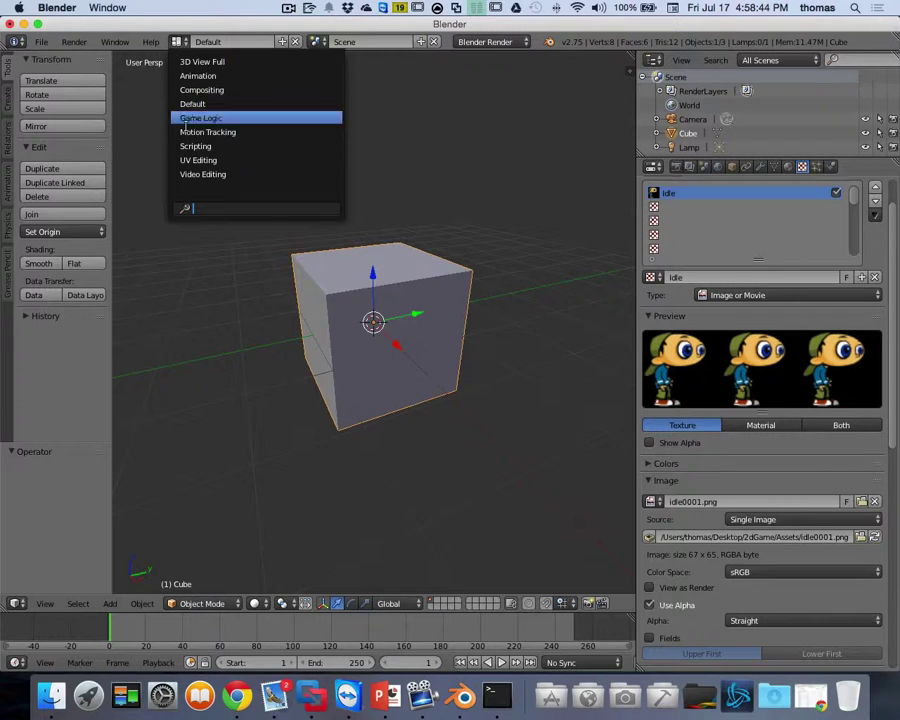
pyautogui.click(192, 162)
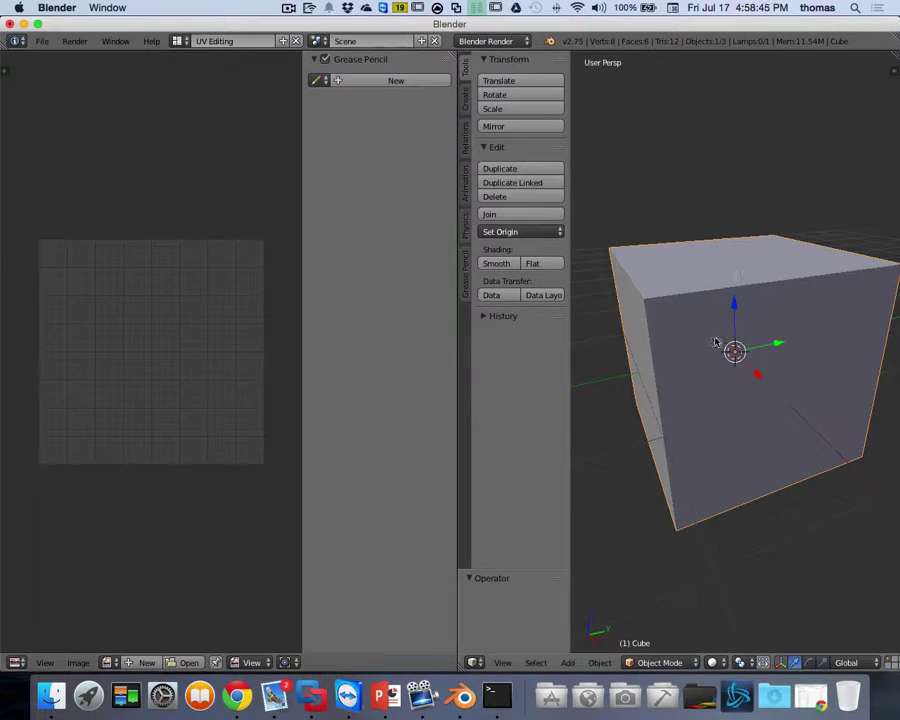
pyautogui.click(498, 45)
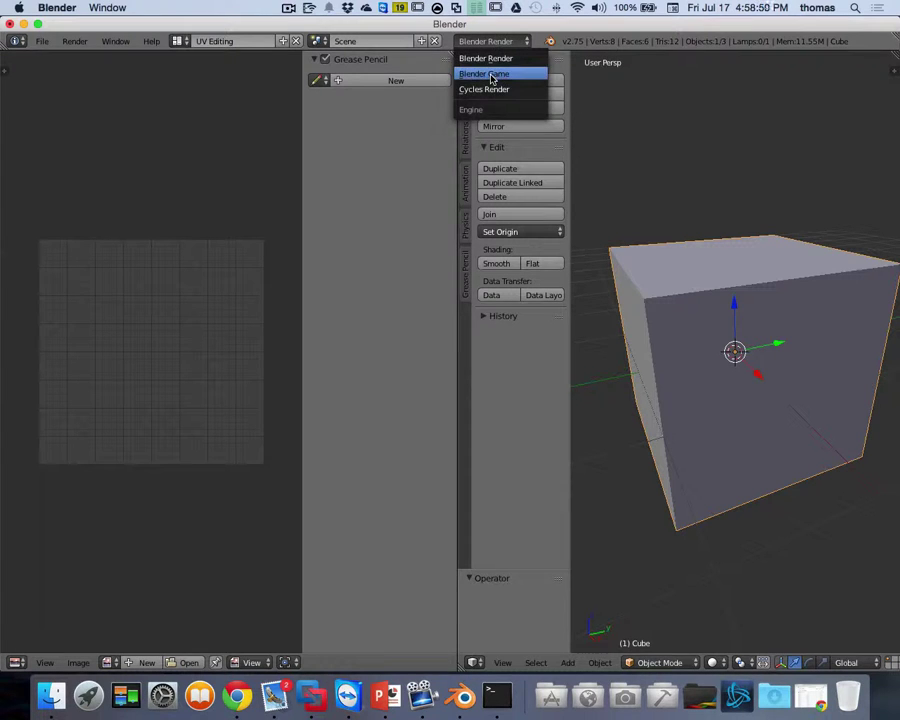
pyautogui.click(494, 75)
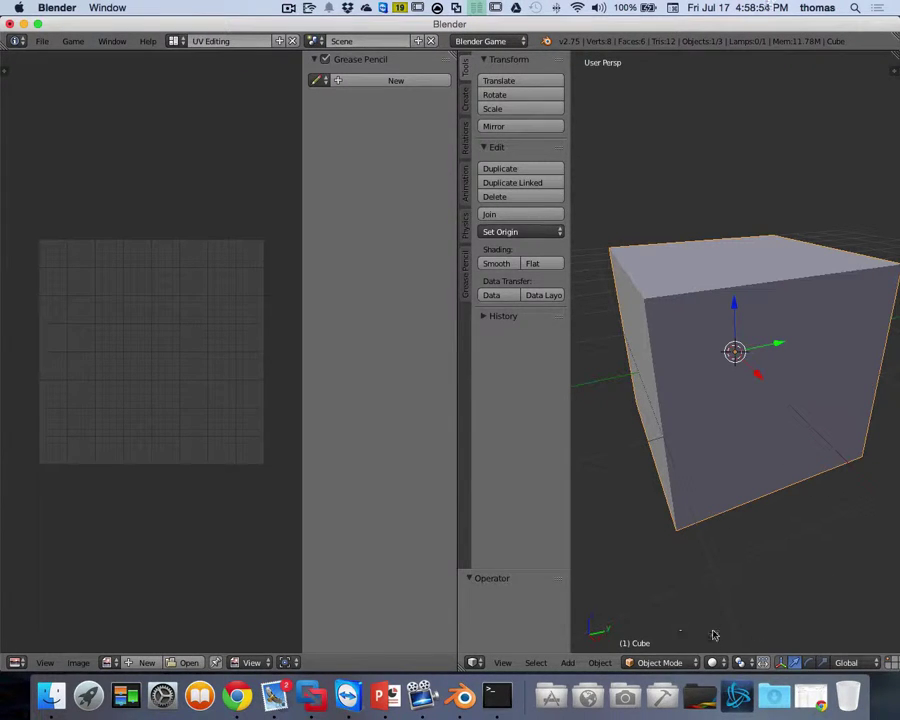
# Set the viewport shading to Material and examine how the texture falls on the cube's faces.
pyautogui.click(713, 663)
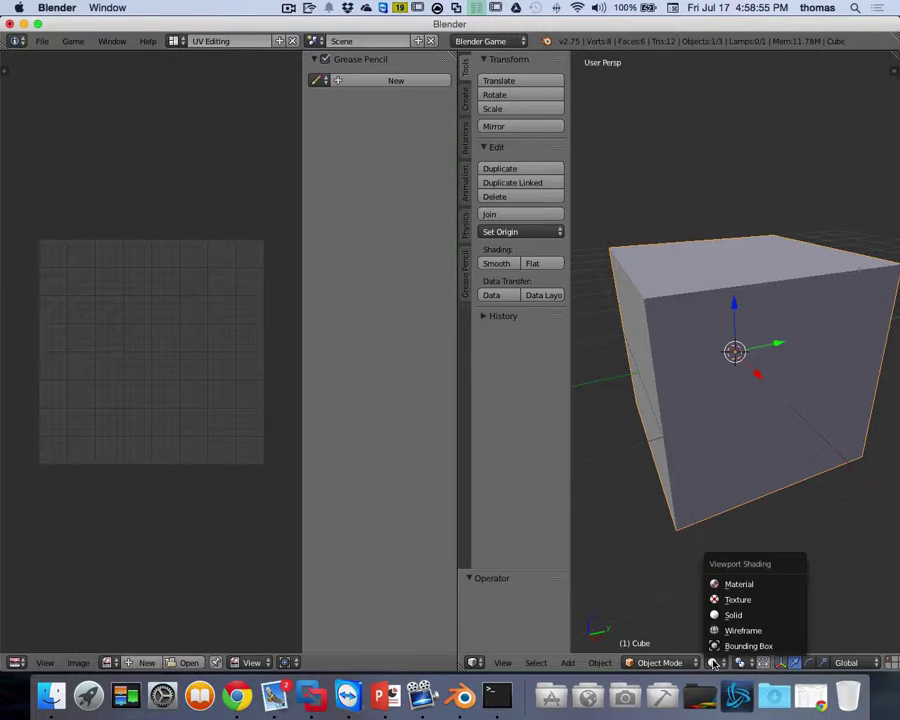
pyautogui.click(746, 588)
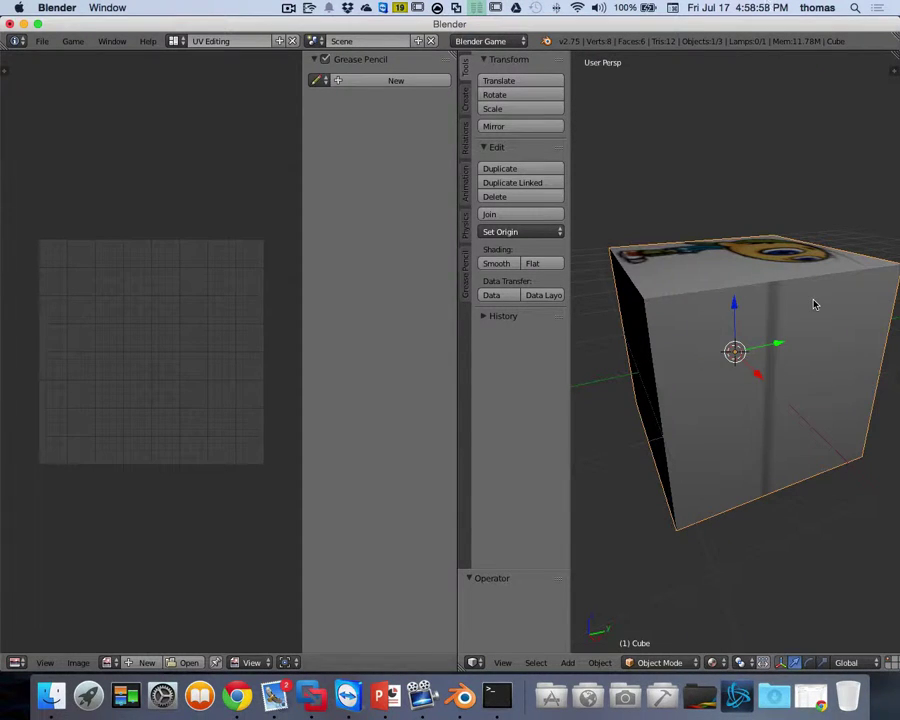
pyautogui.hscroll(-10, 815, 287)
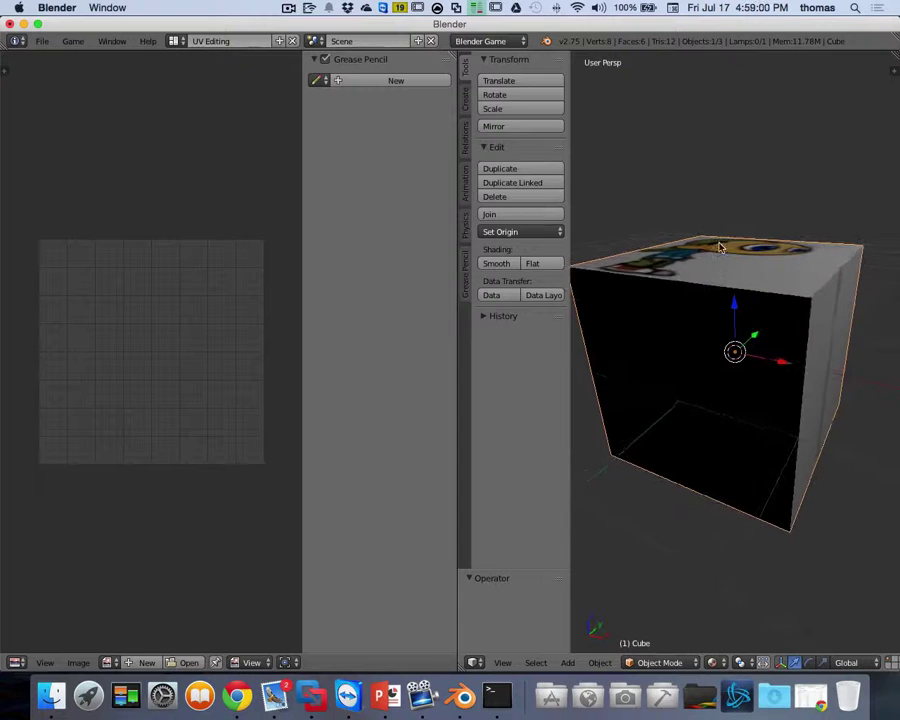
pyautogui.scroll(6, 761, 303)
pyautogui.scroll(-3, 761, 303)
pyautogui.hscroll(-10, 862, 253)
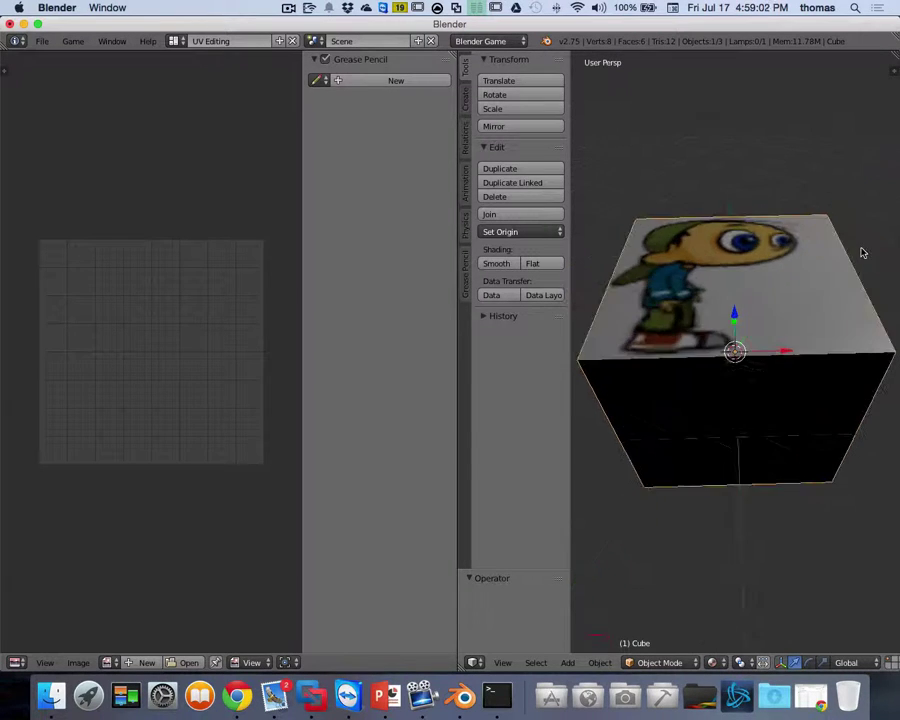
pyautogui.hscroll(-10, 862, 253)
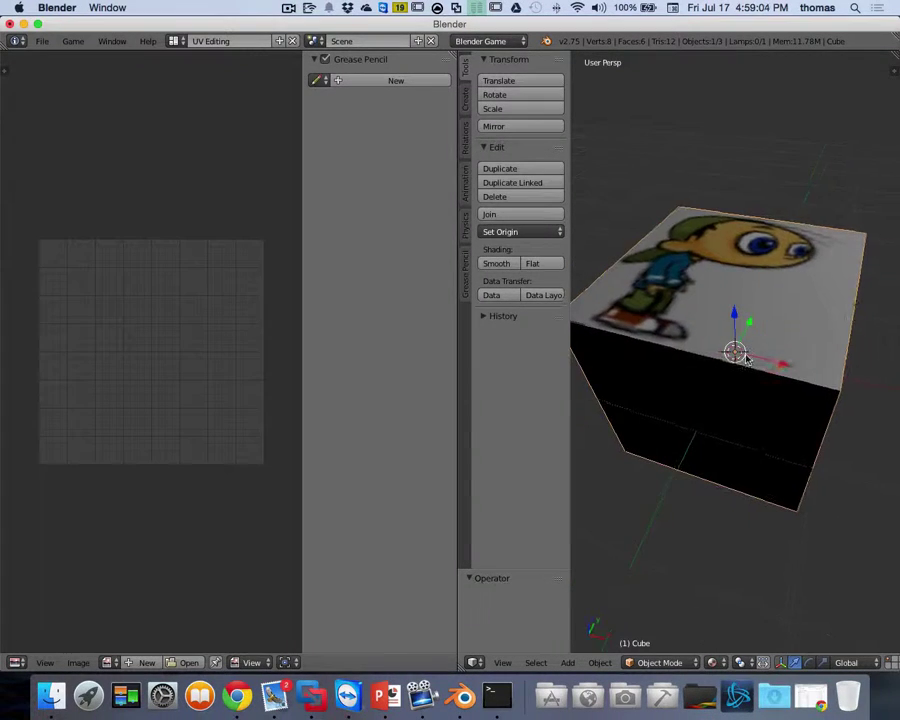
pyautogui.hscroll(-10, 754, 348)
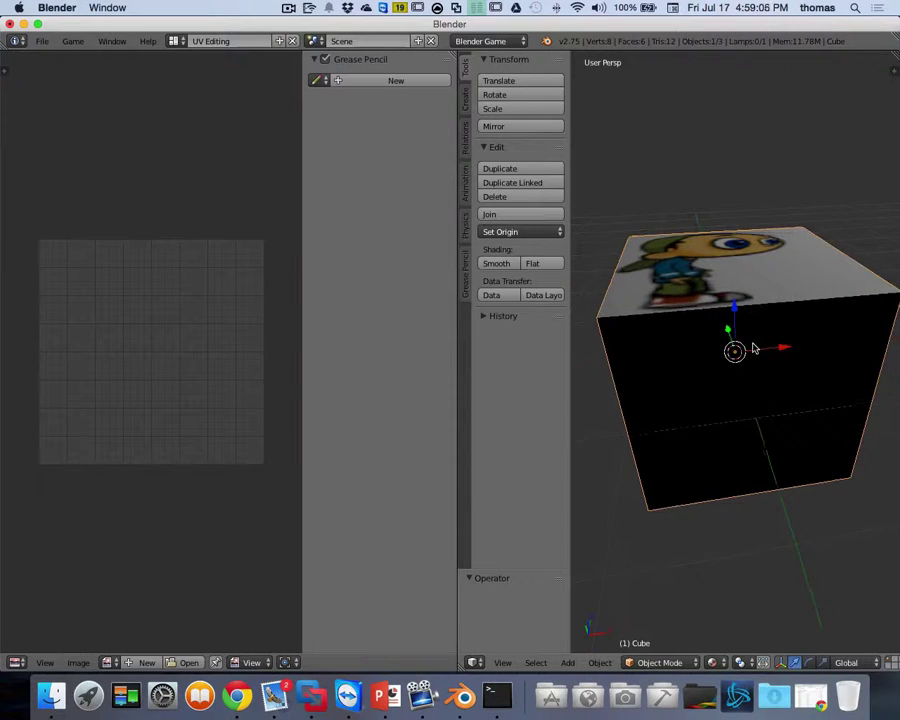
pyautogui.hscroll(-5, 760, 297)
pyautogui.hscroll(5, 733, 305)
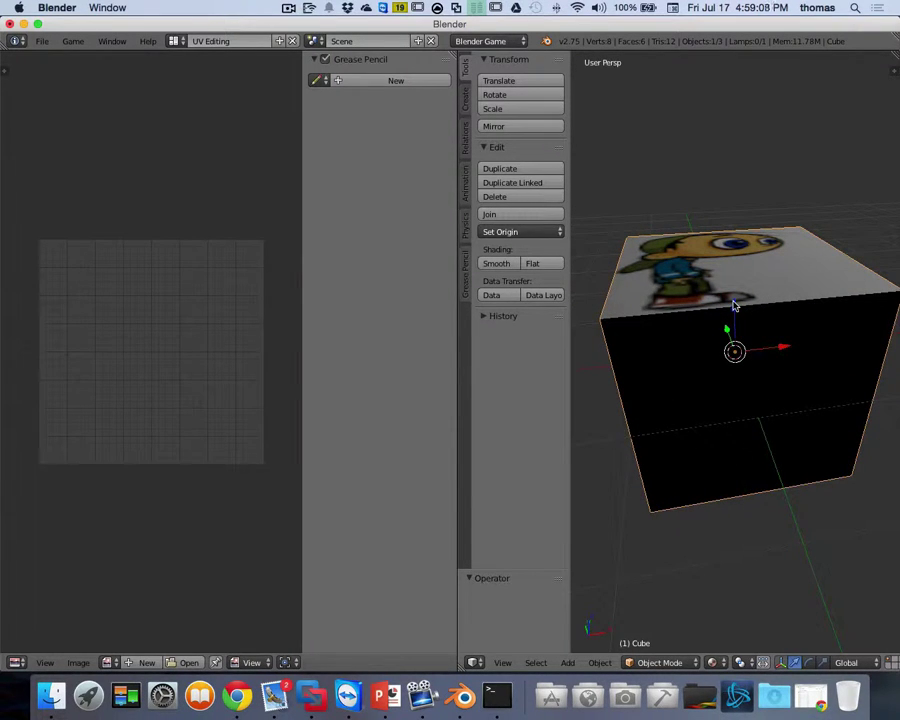
# Put the cube in Edit Mode and hide the side panels of the image editor and the 3D view.
pyautogui.press('Tab')
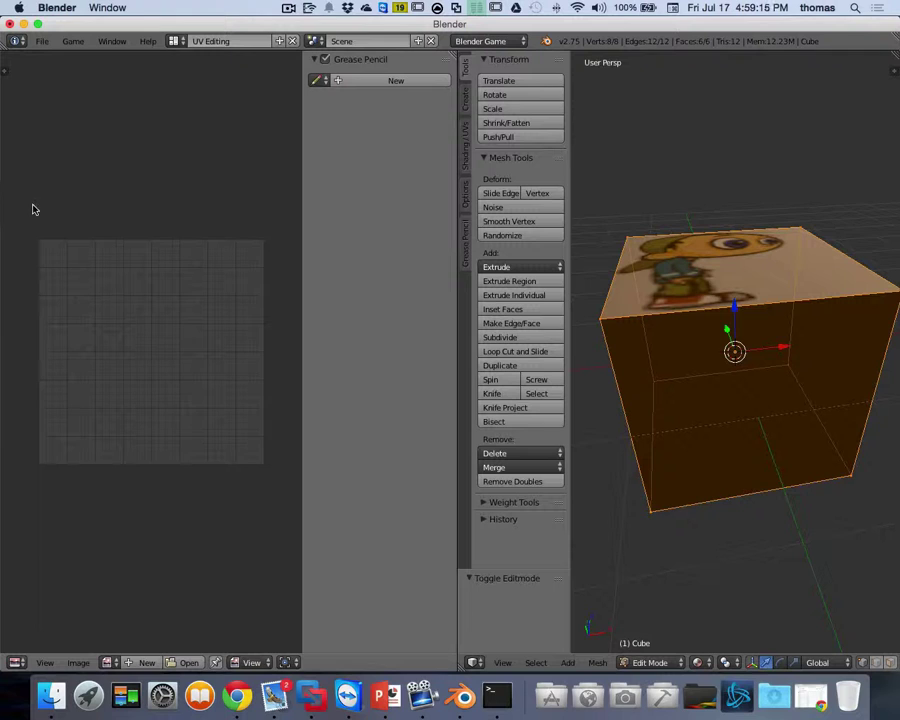
pyautogui.press('n')
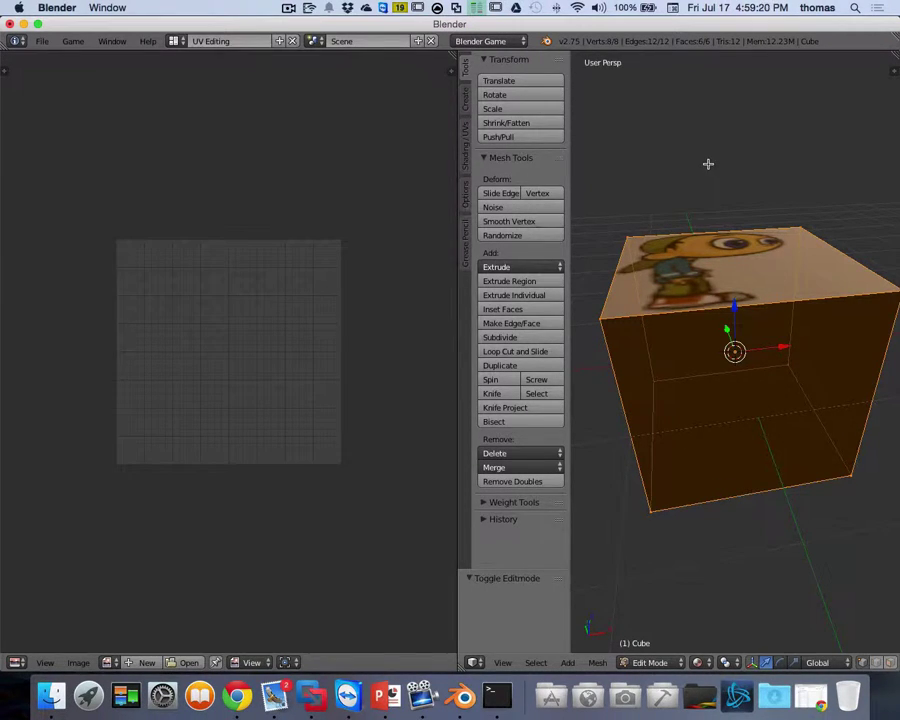
pyautogui.press('t')
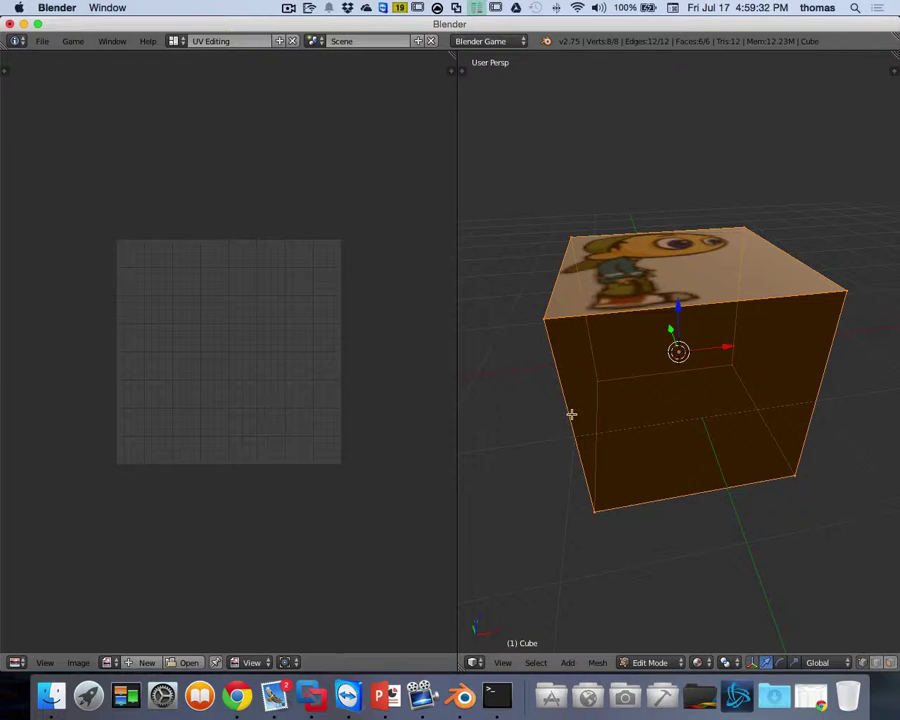
# Assign the idle0001.png image to all of the cube's faces in the UV editor.
pyautogui.press('KP_1')
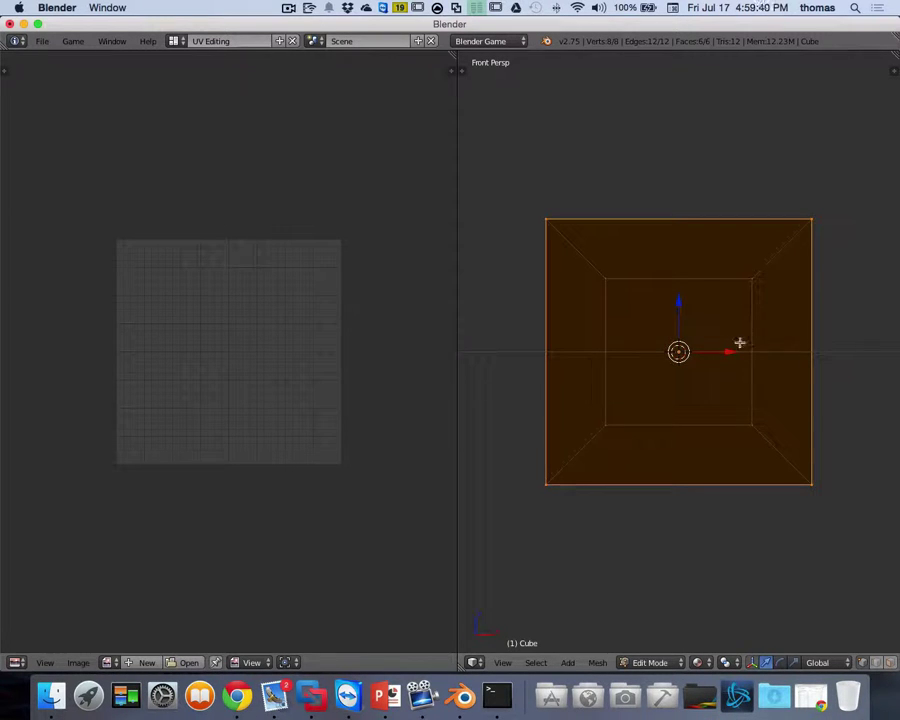
pyautogui.scroll(5, 738, 357)
pyautogui.moveTo(737, 356); pyautogui.dragTo(669, 261, button='middle')
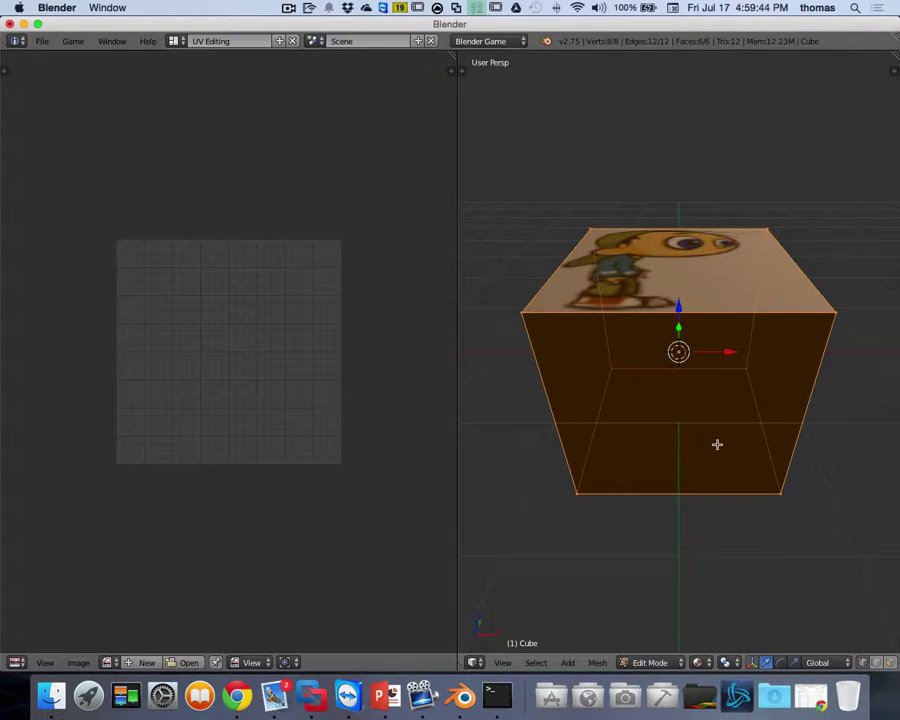
pyautogui.moveTo(717, 444); pyautogui.dragTo(717, 442, button='middle')
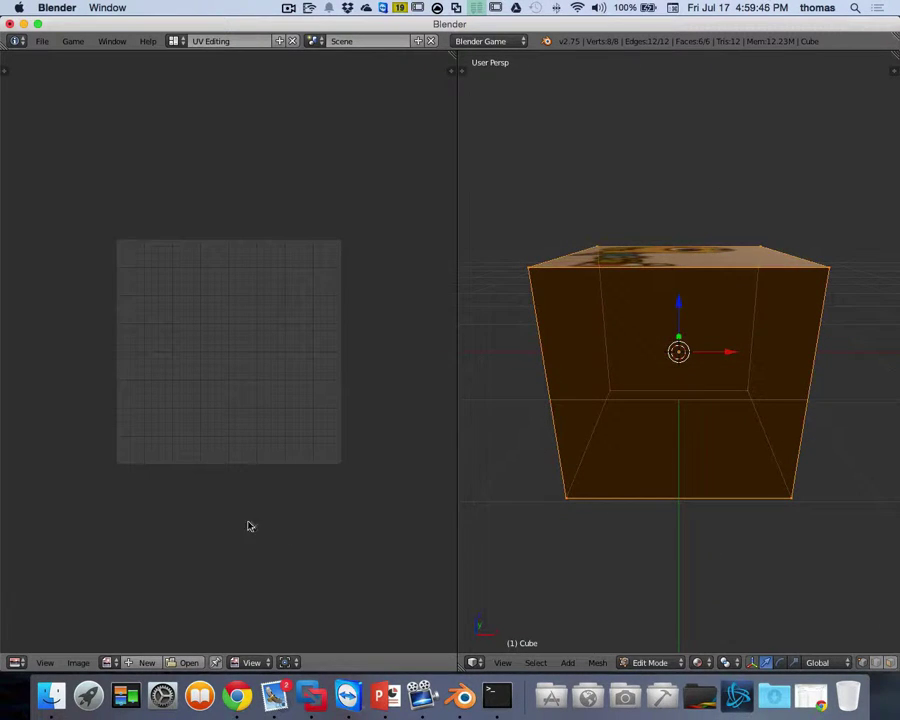
pyautogui.click(107, 663)
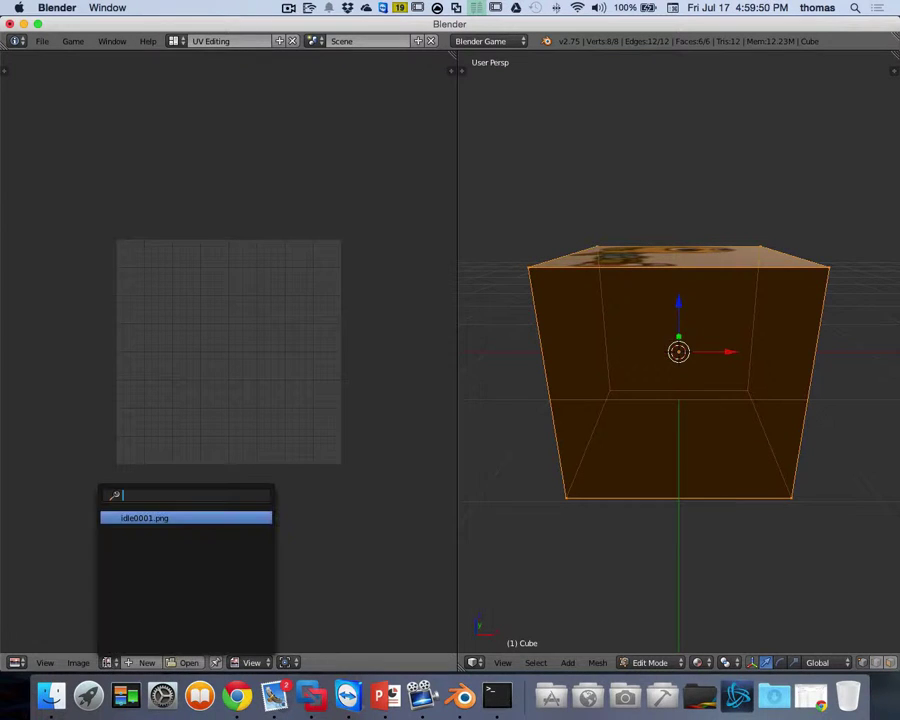
pyautogui.click(134, 518)
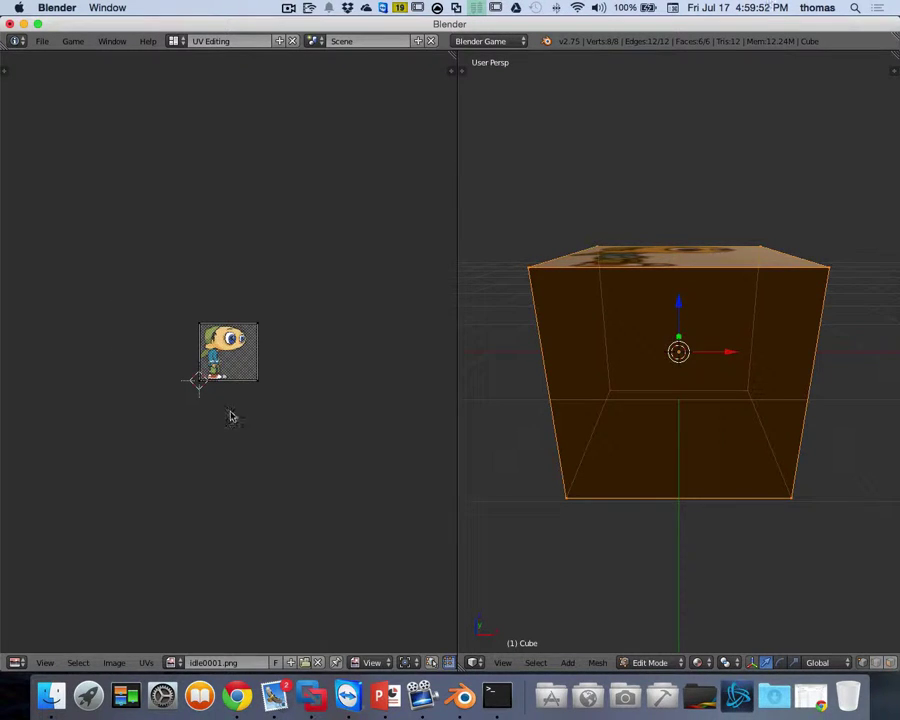
pyautogui.scroll(5, 230, 416)
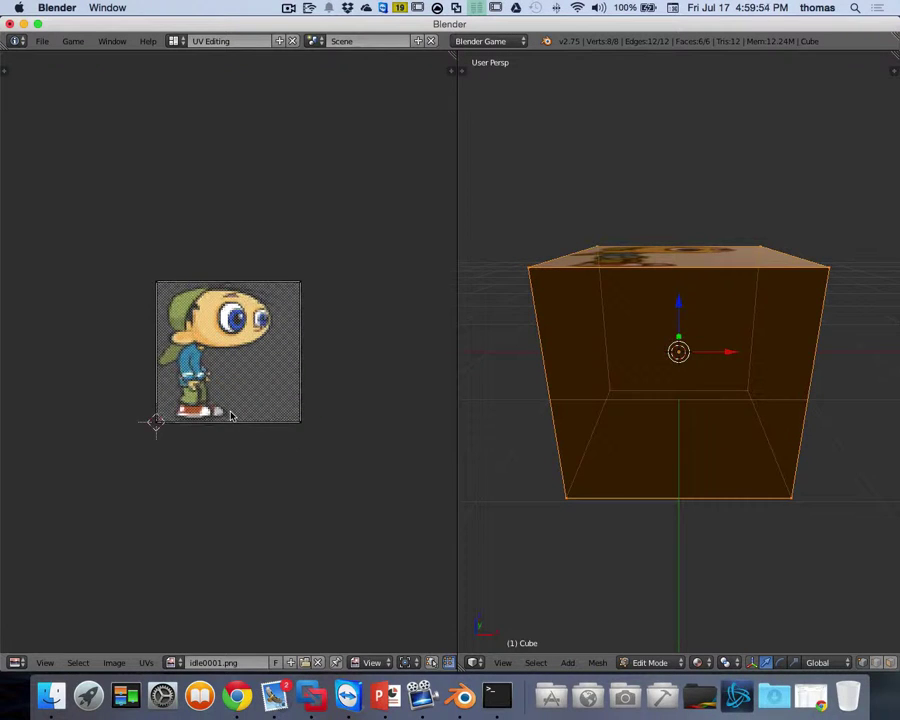
pyautogui.scroll(2, 230, 416)
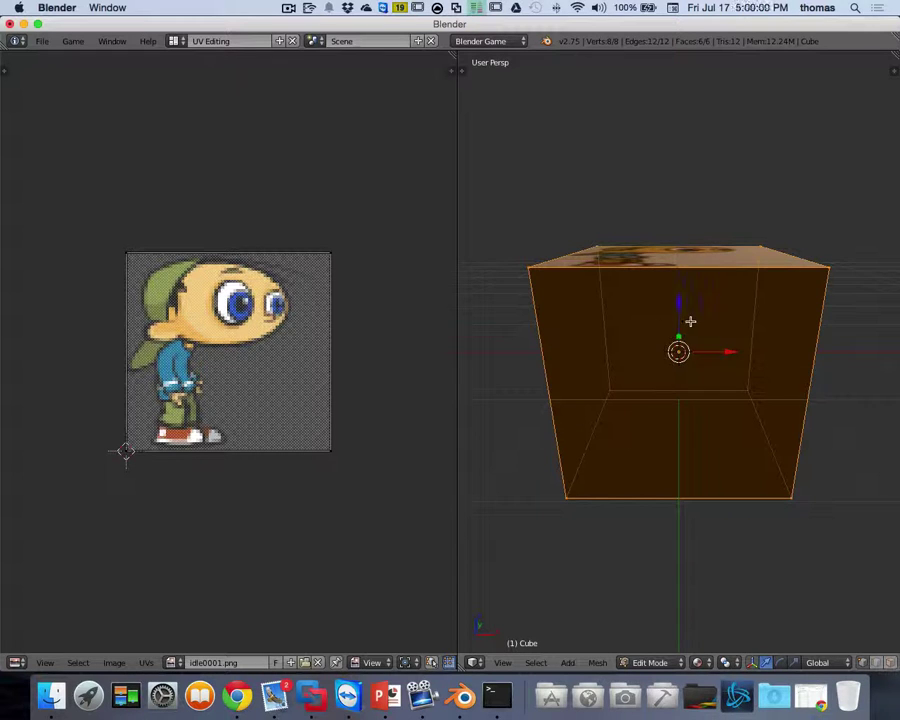
# Deselect everything, switch the mesh select mode to Face and select only the cube's front face.
pyautogui.press('a')
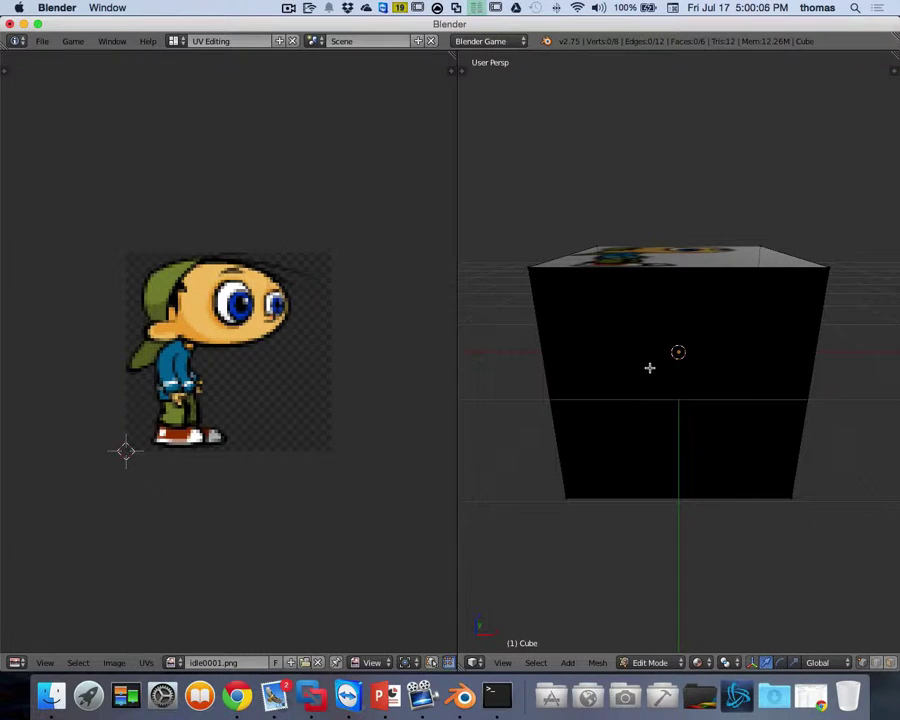
pyautogui.hotkey('ctrl', 'Tab')
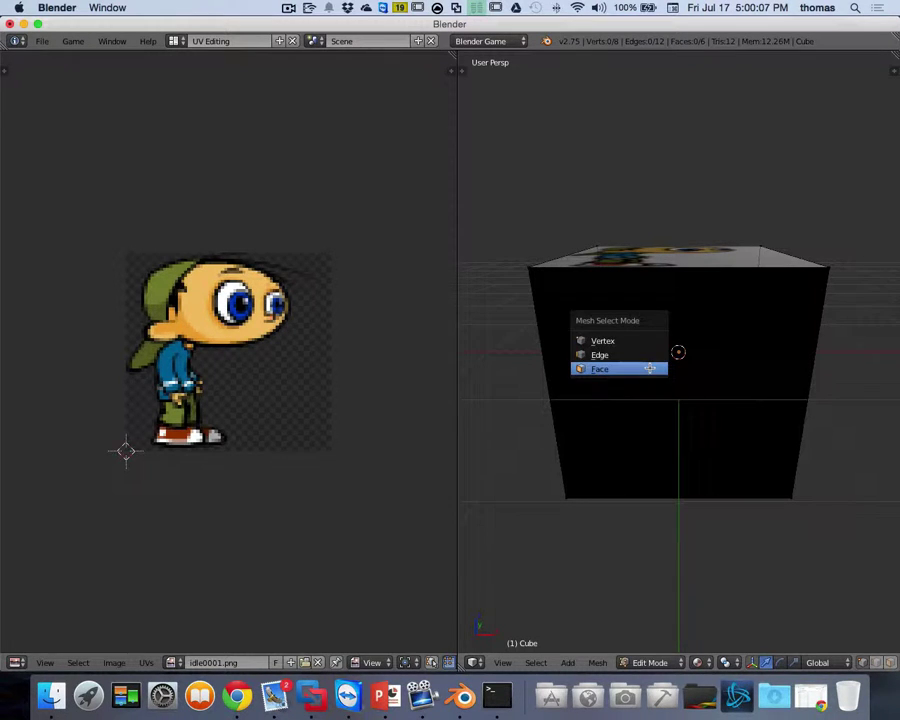
pyautogui.click(596, 367)
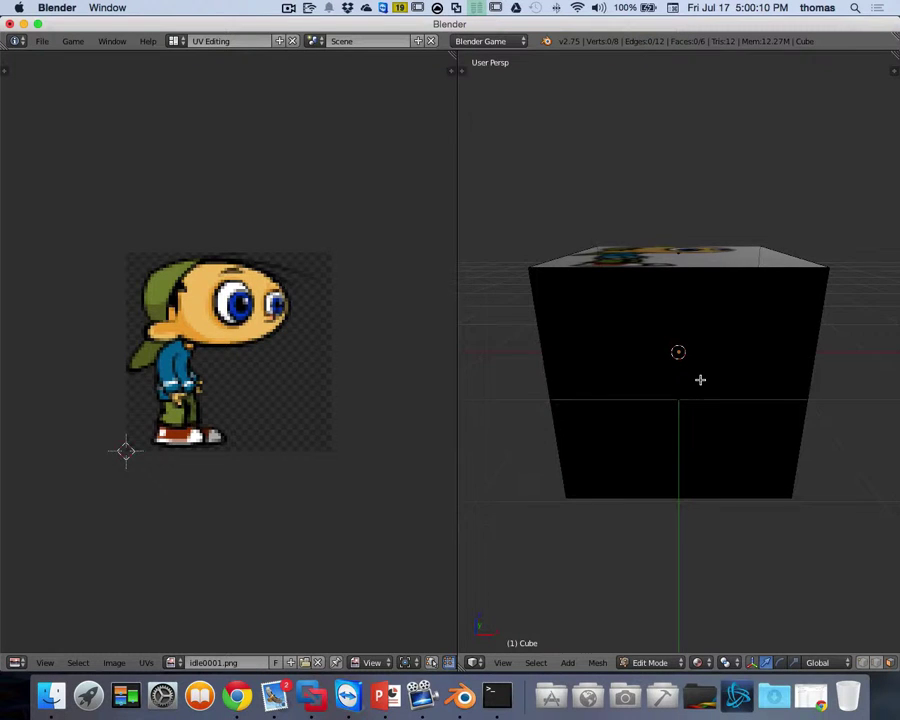
pyautogui.hscroll(-3, 700, 380)
pyautogui.scroll(5, 700, 381)
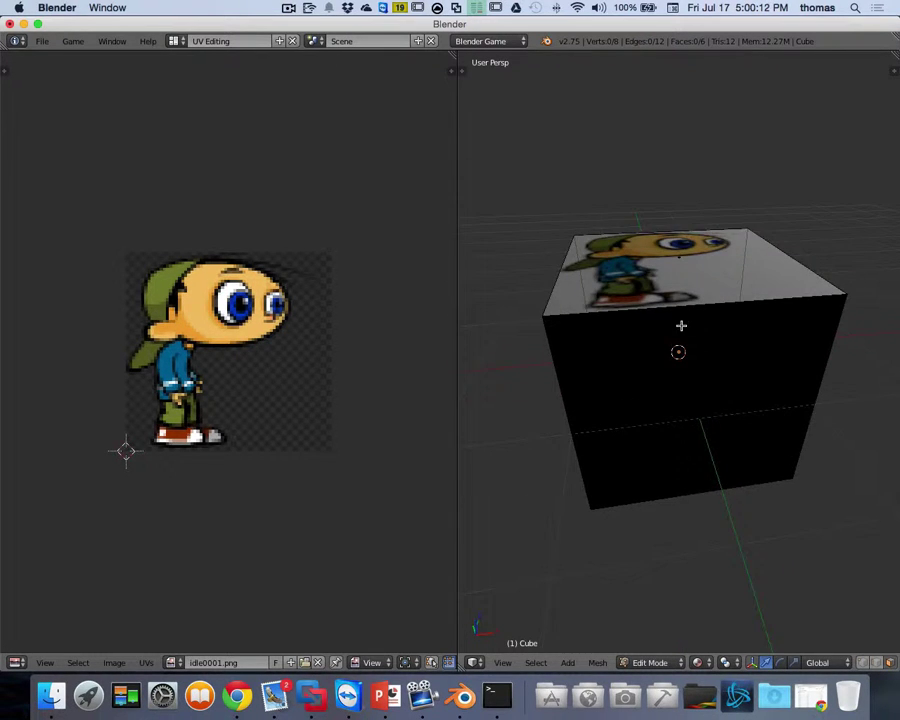
pyautogui.scroll(-2, 681, 325)
pyautogui.rightClick(676, 364)
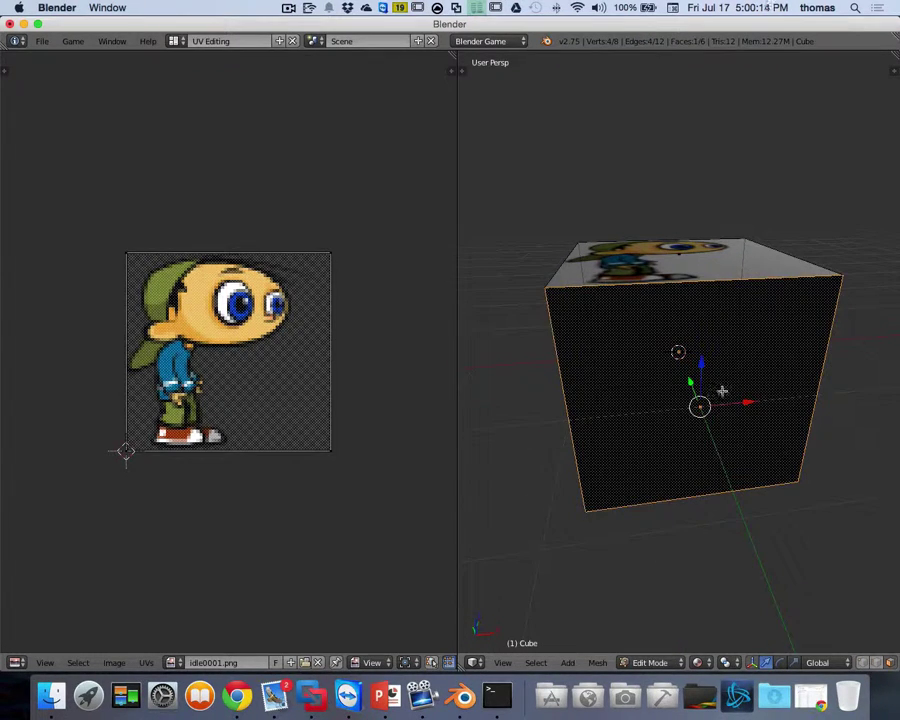
# Unwrap the selected front face of the cube onto the idle0001.png image.
pyautogui.scroll(-5, 690, 370)
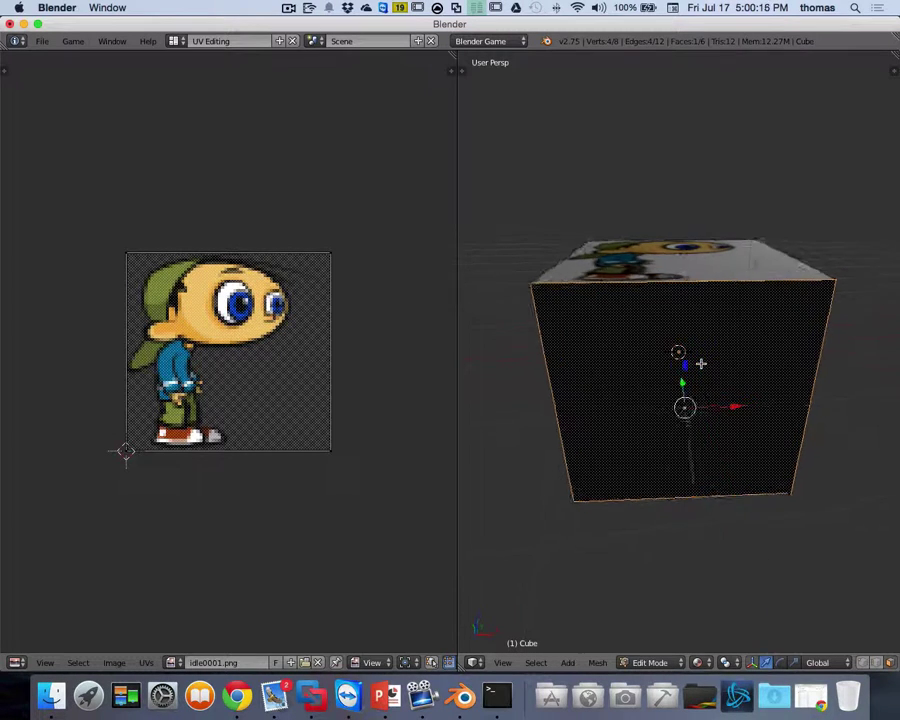
pyautogui.scroll(-2, 694, 367)
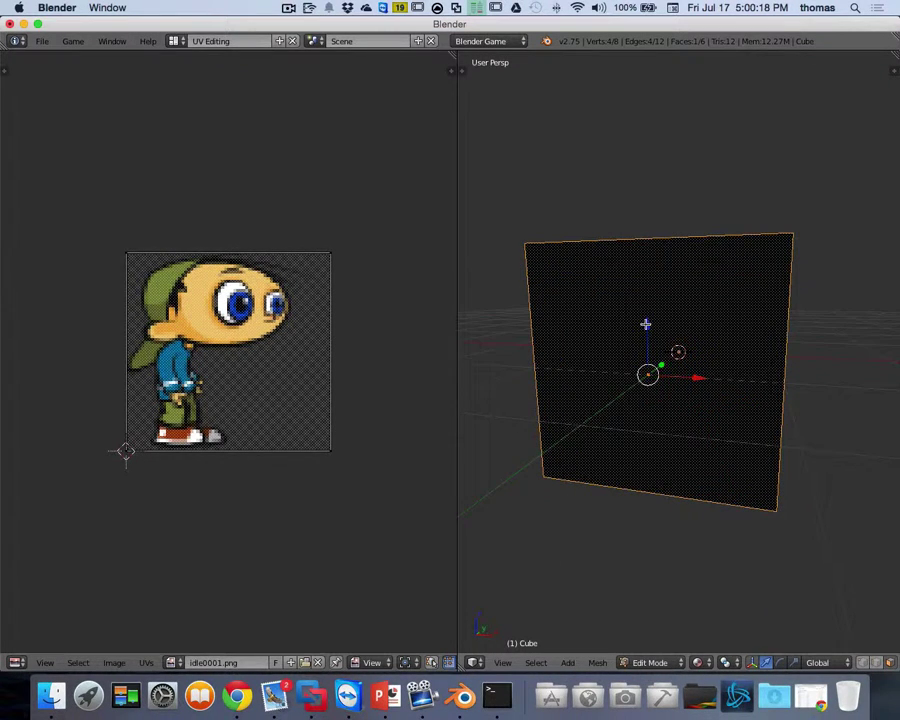
pyautogui.press('u')
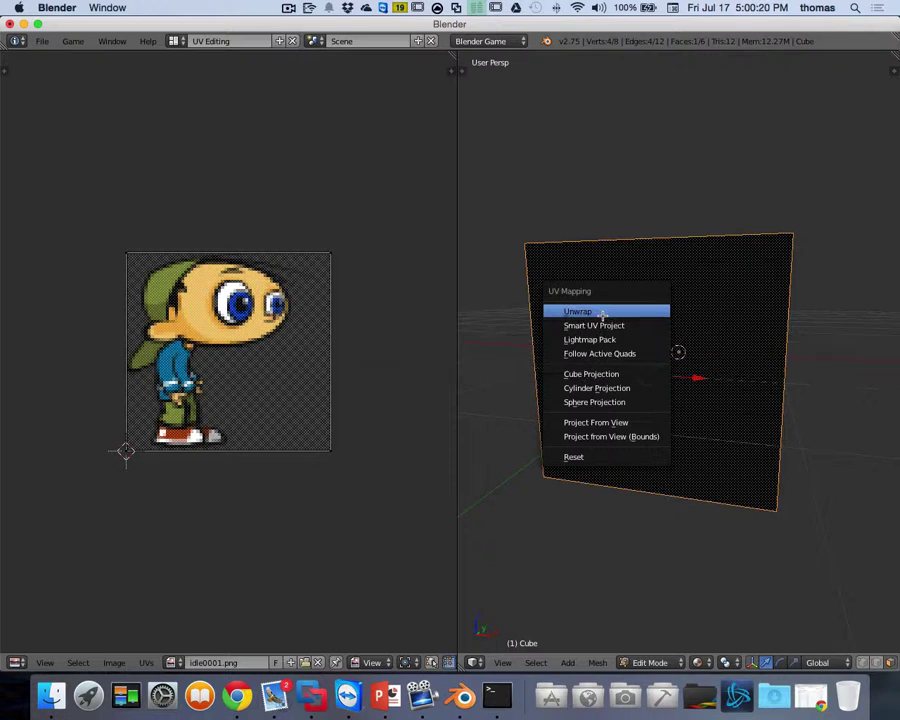
pyautogui.click(602, 313)
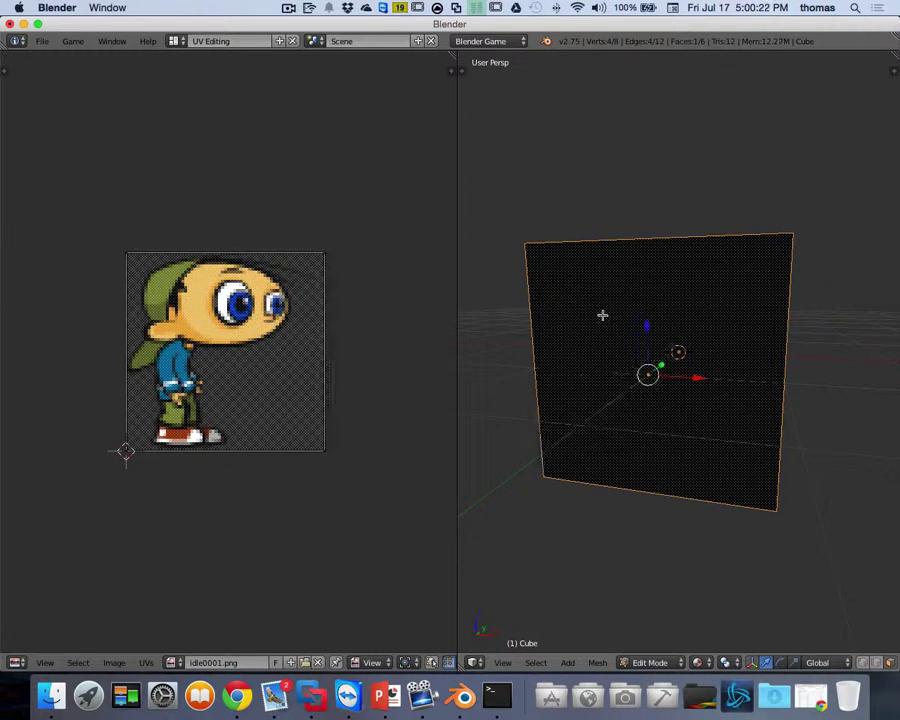
pyautogui.hscroll(-10, 667, 351)
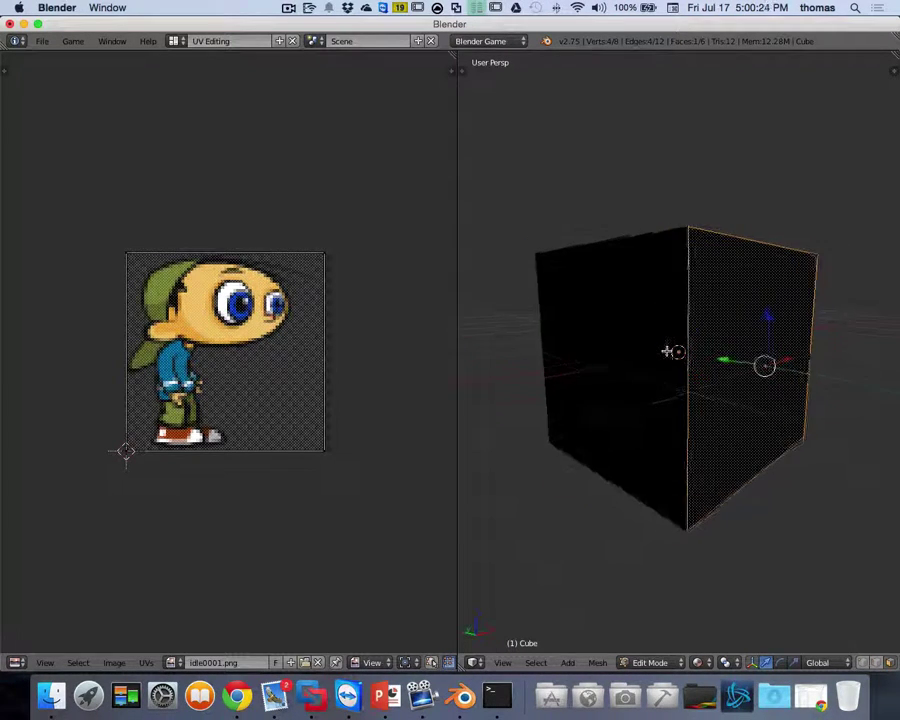
pyautogui.hscroll(10, 670, 349)
pyautogui.moveTo(673, 349); pyautogui.dragTo(664, 333, button='middle')
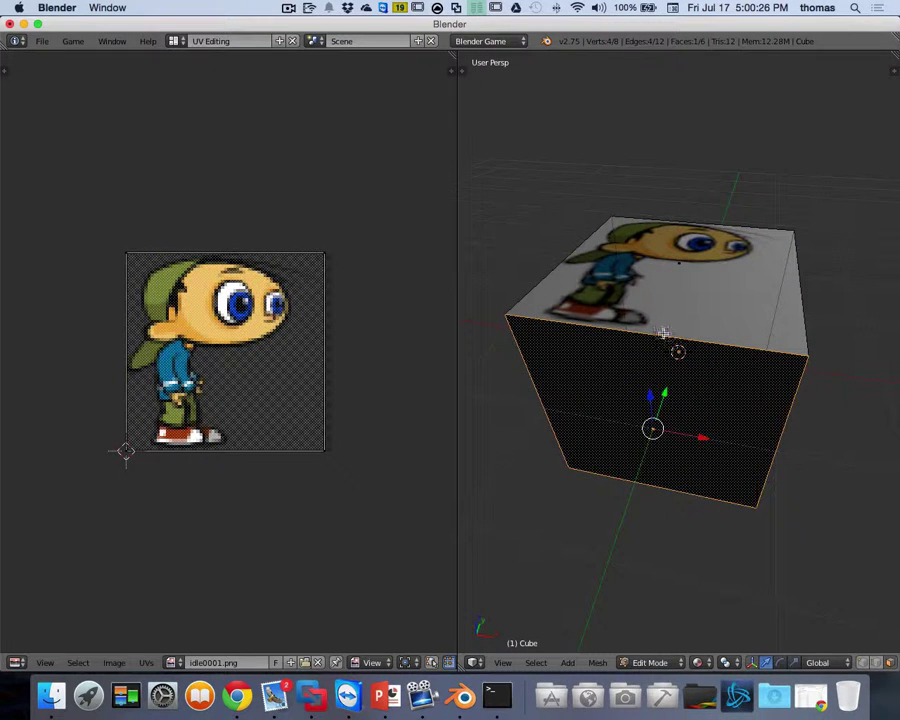
# Select all of the cube's faces and unwrap them.
pyautogui.press('a')
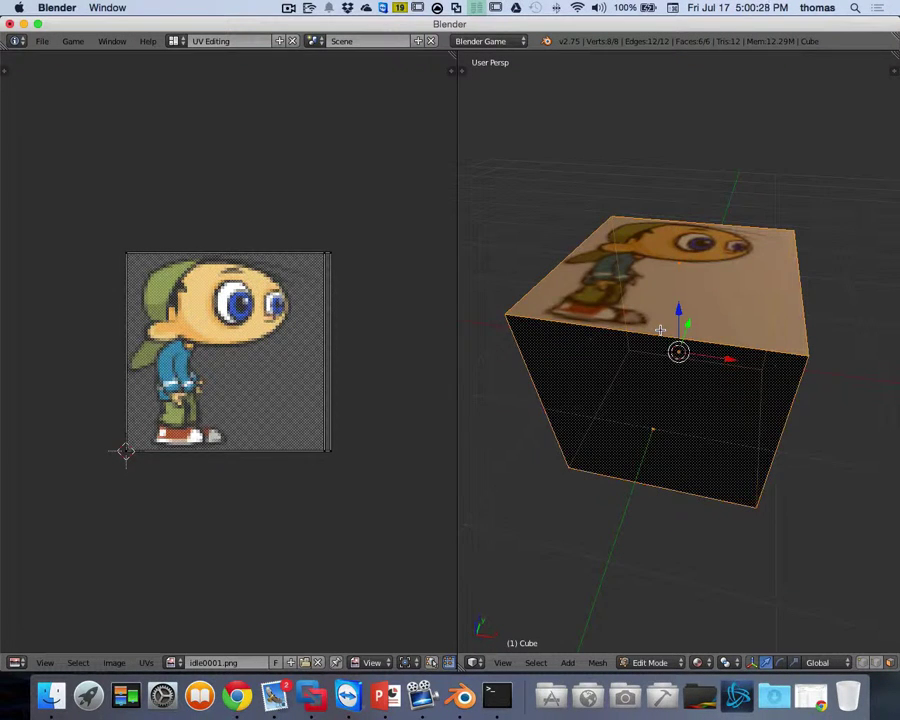
pyautogui.press('u')
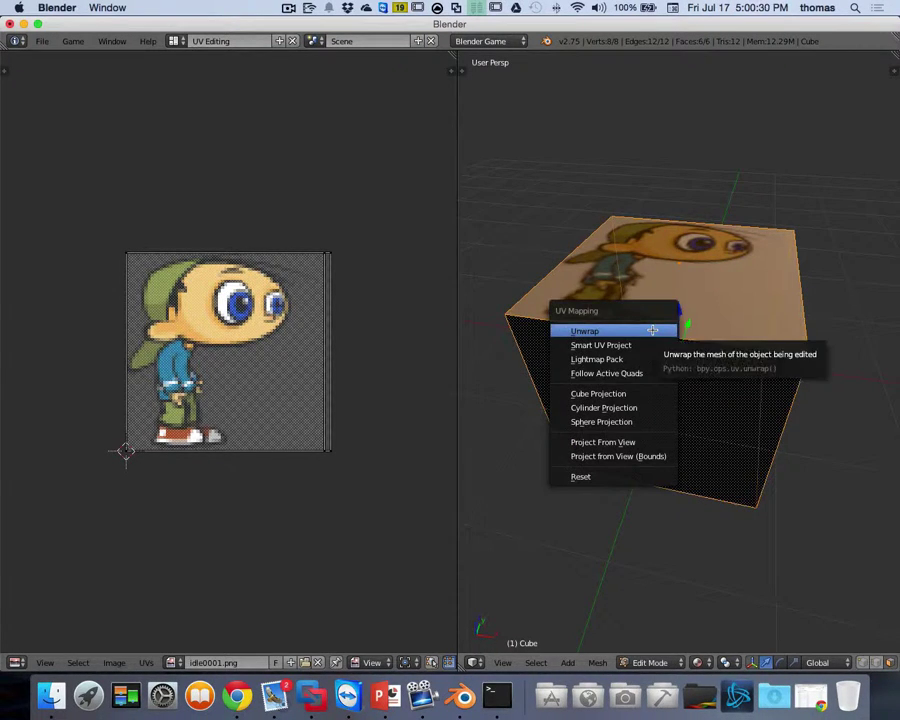
pyautogui.click(650, 326)
pyautogui.moveTo(650, 328); pyautogui.dragTo(670, 354, button='middle')
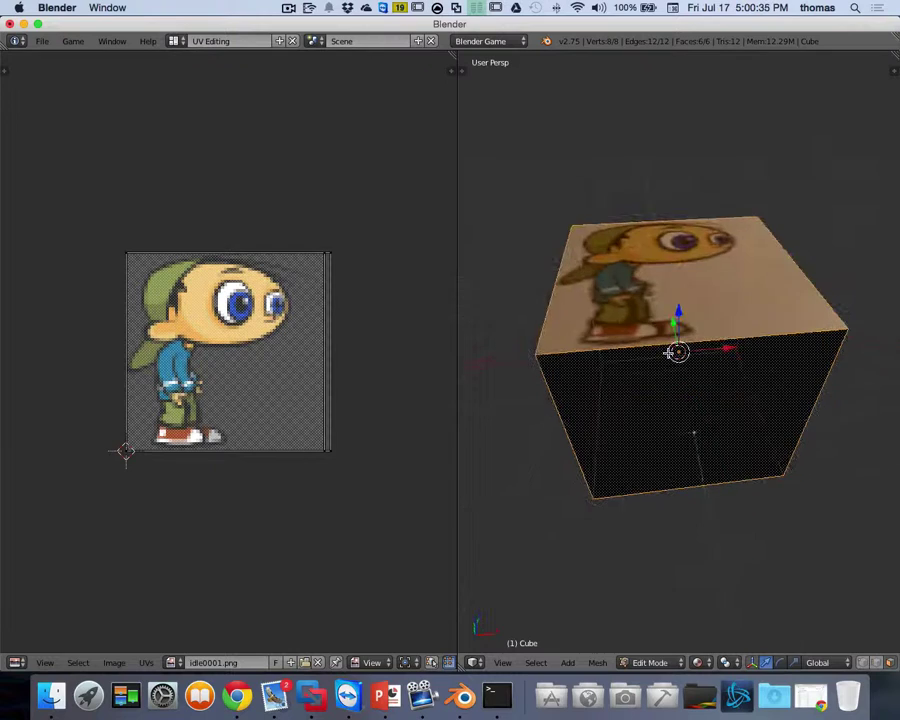
pyautogui.moveTo(700, 406); pyautogui.dragTo(697, 396, button='middle')
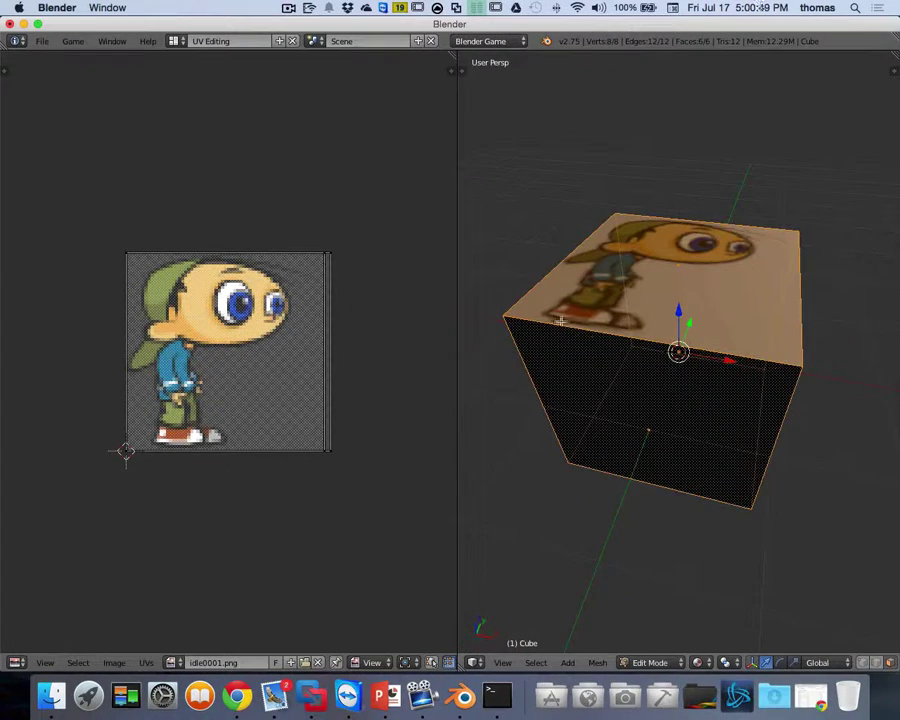
# Switch to the Default screen layout and set its viewport shading to Material.
pyautogui.click(175, 41)
pyautogui.click(189, 104)
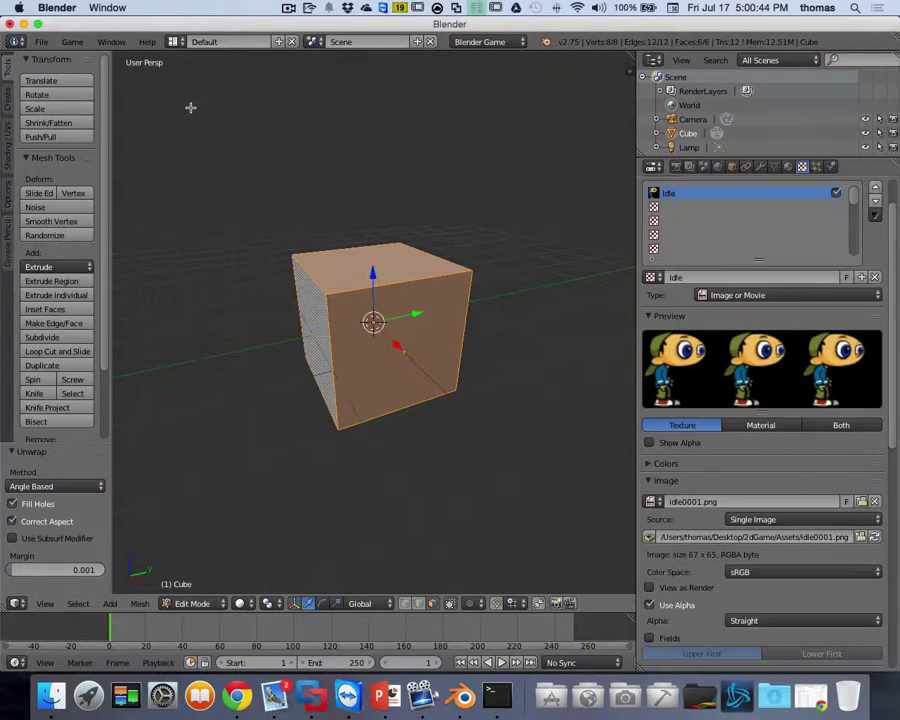
pyautogui.click(239, 604)
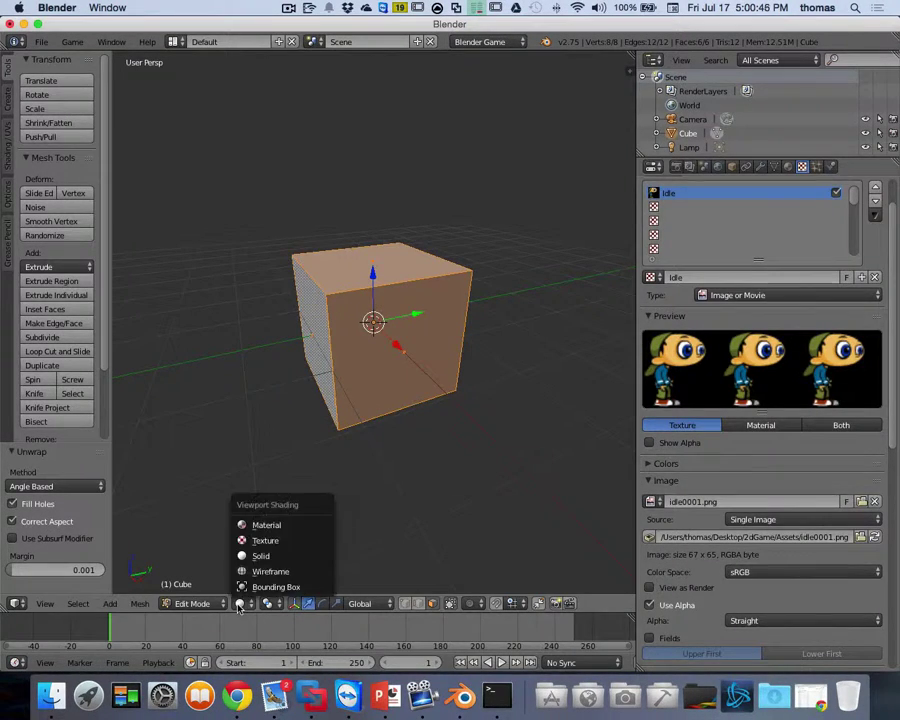
pyautogui.click(252, 538)
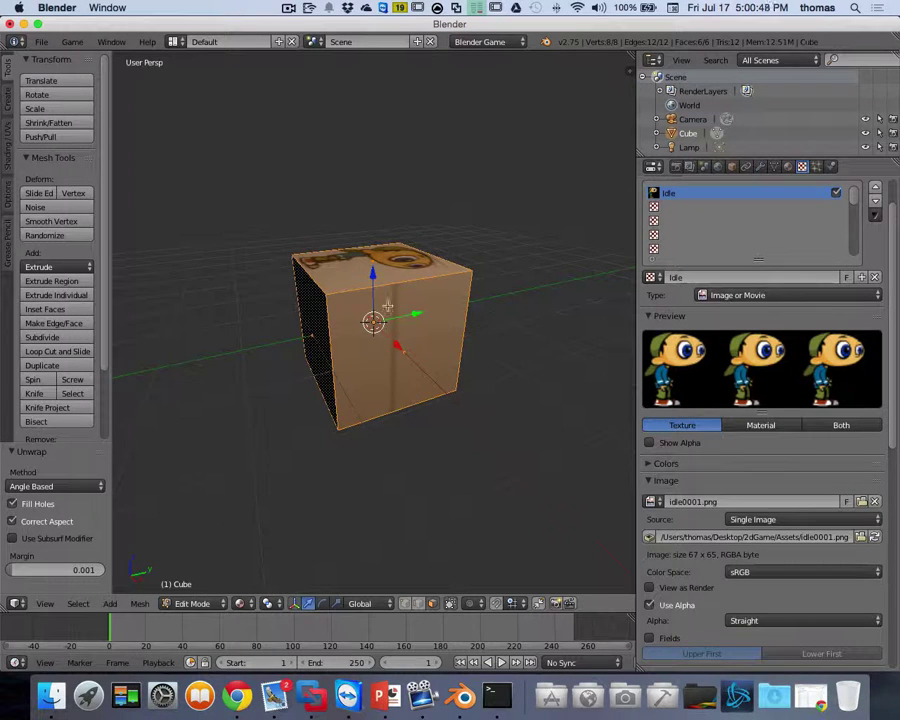
pyautogui.hscroll(-5, 354, 407)
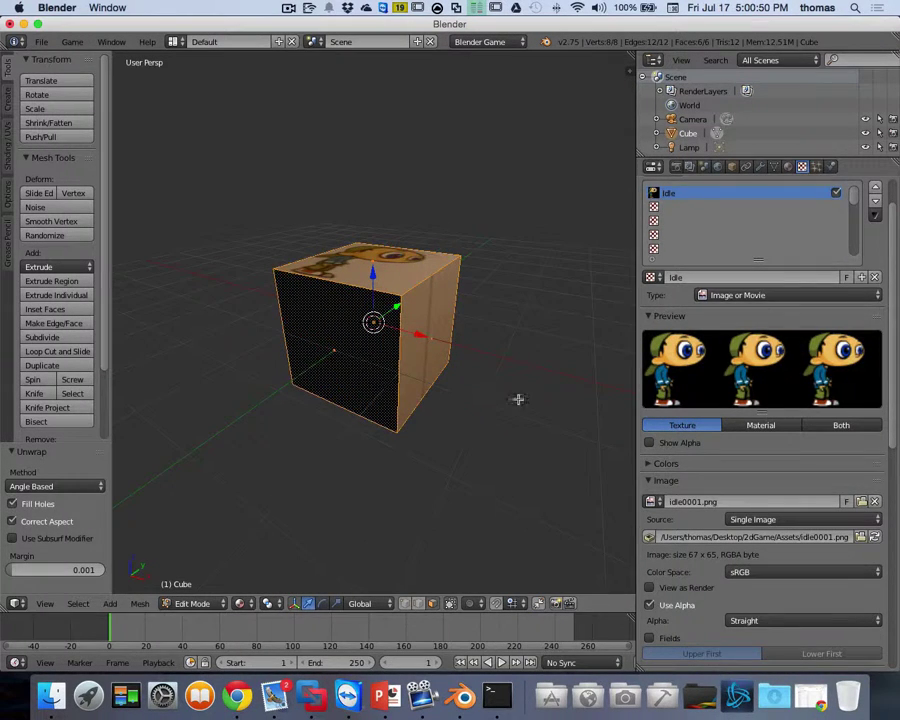
# Make the cube's Idle material Shadeless.
pyautogui.click(788, 166)
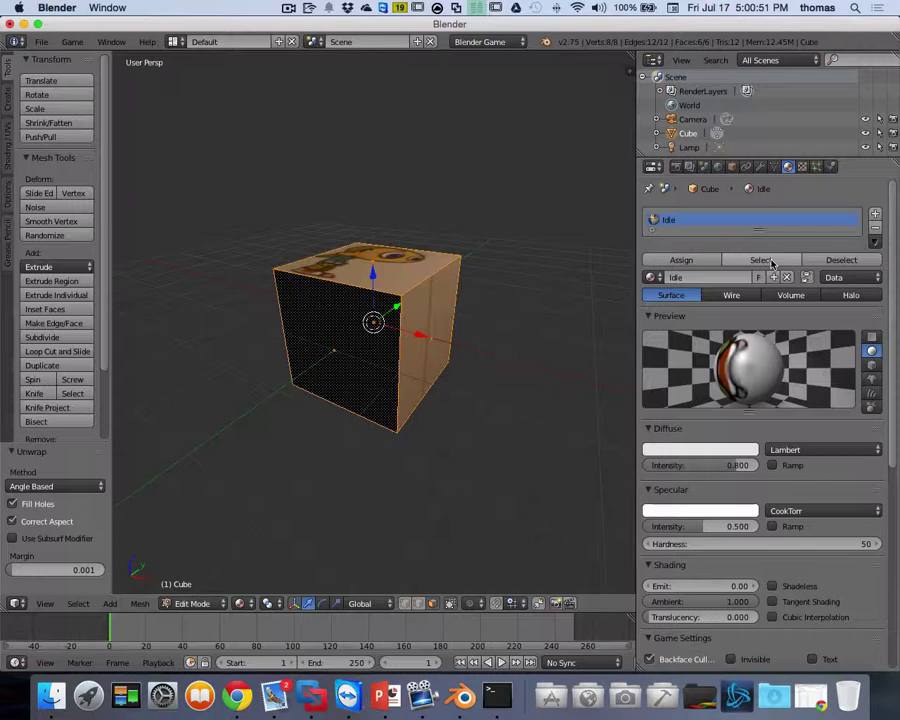
pyautogui.click(772, 586)
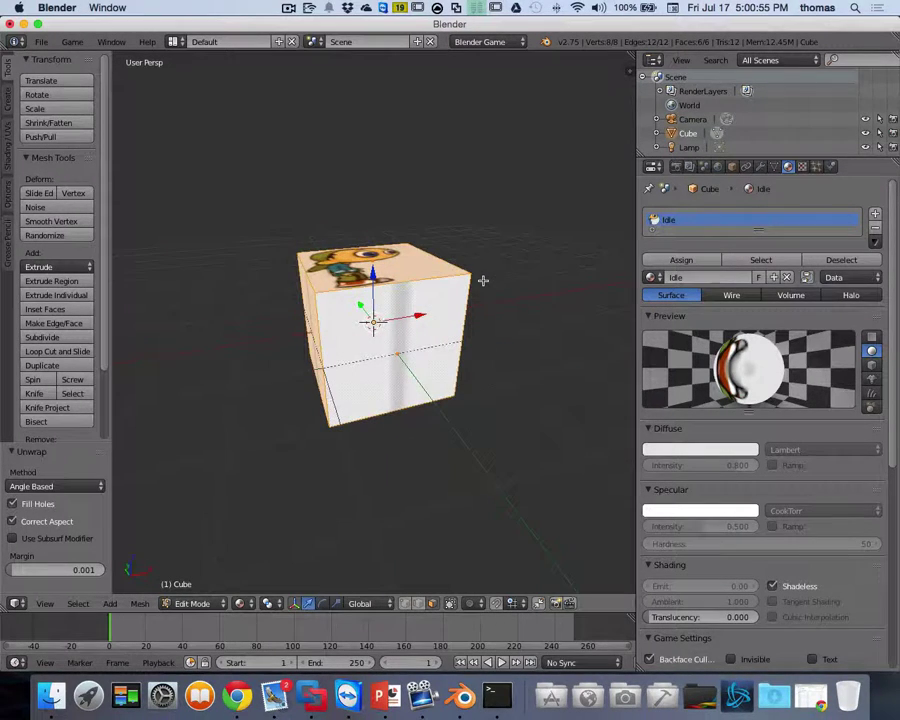
pyautogui.hscroll(5, 483, 281)
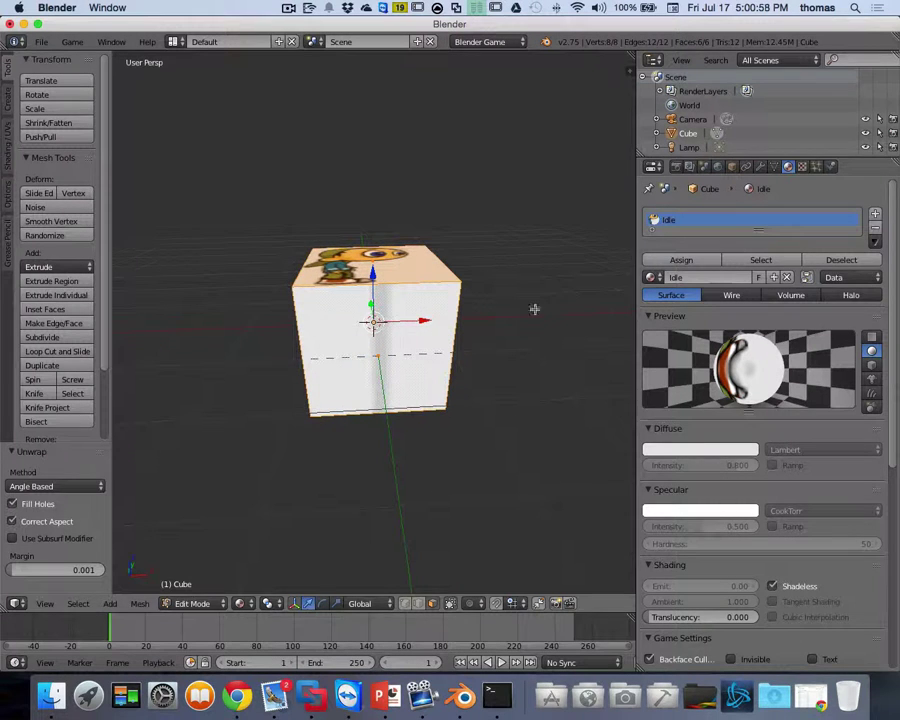
# Set the Idle texture's mapping coordinates to UV.
pyautogui.click(802, 168)
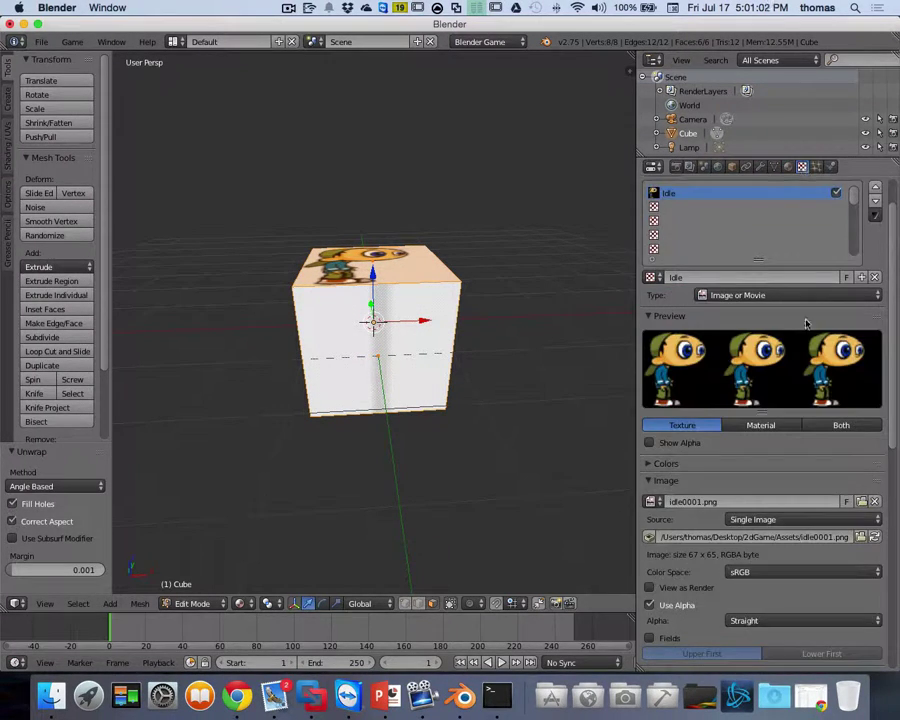
pyautogui.scroll(-3, 843, 399)
pyautogui.scroll(-8, 843, 399)
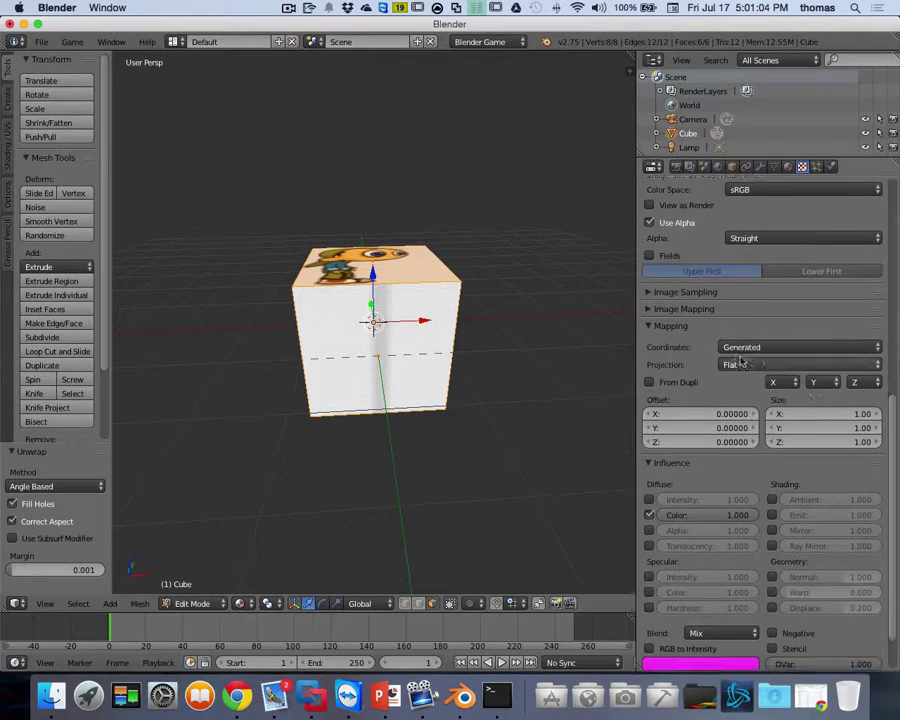
pyautogui.click(791, 352)
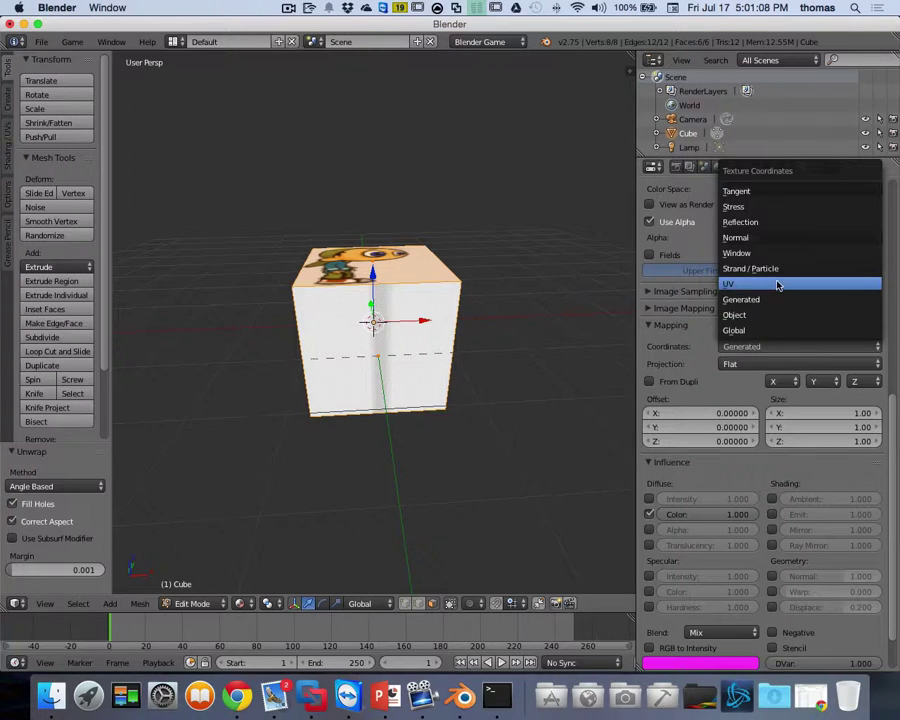
pyautogui.click(778, 350)
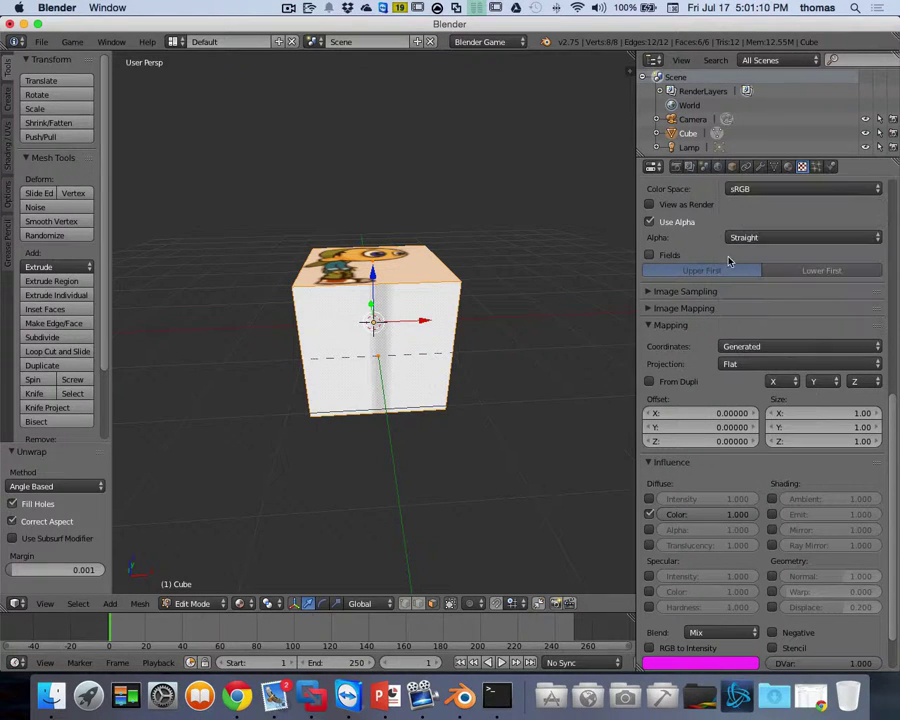
pyautogui.click(778, 350)
pyautogui.click(740, 284)
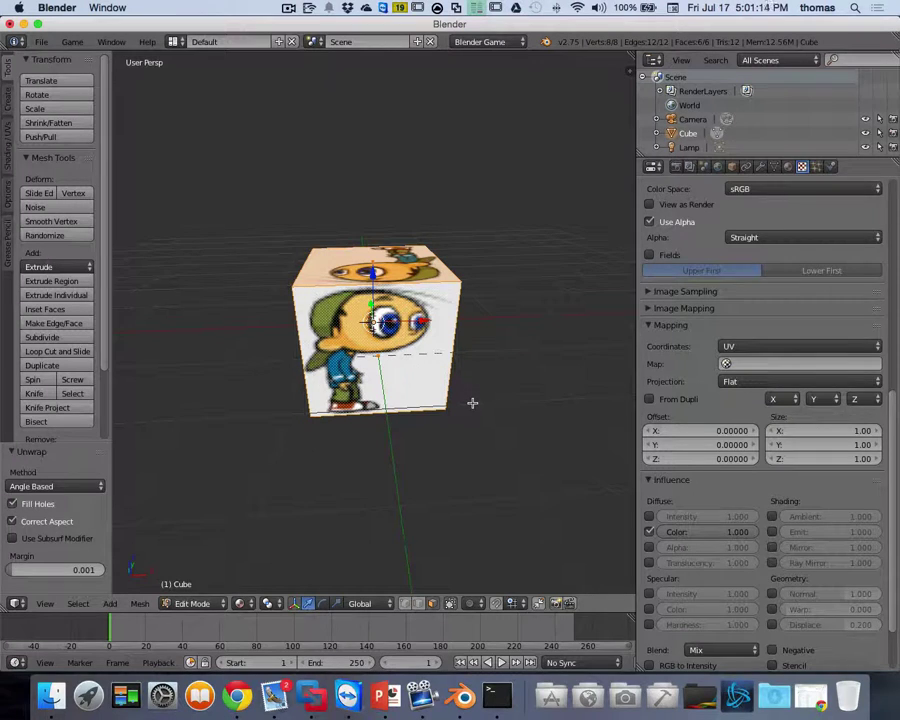
# Assign UVMap as the map for the Idle texture's UV coordinates and reopen the material's settings.
pyautogui.hscroll(-10, 511, 358)
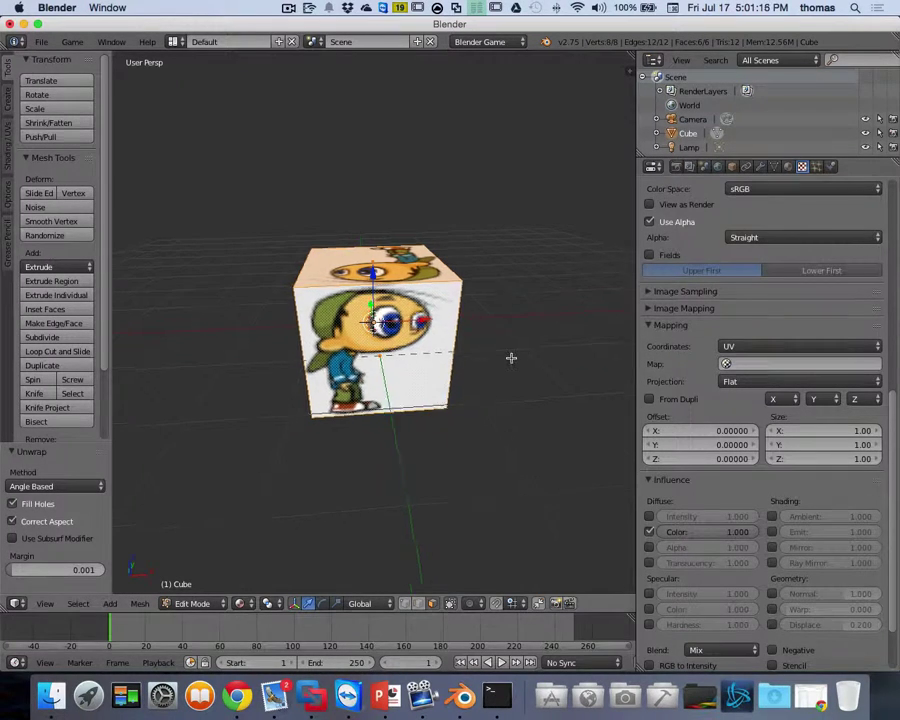
pyautogui.hscroll(-10, 510, 358)
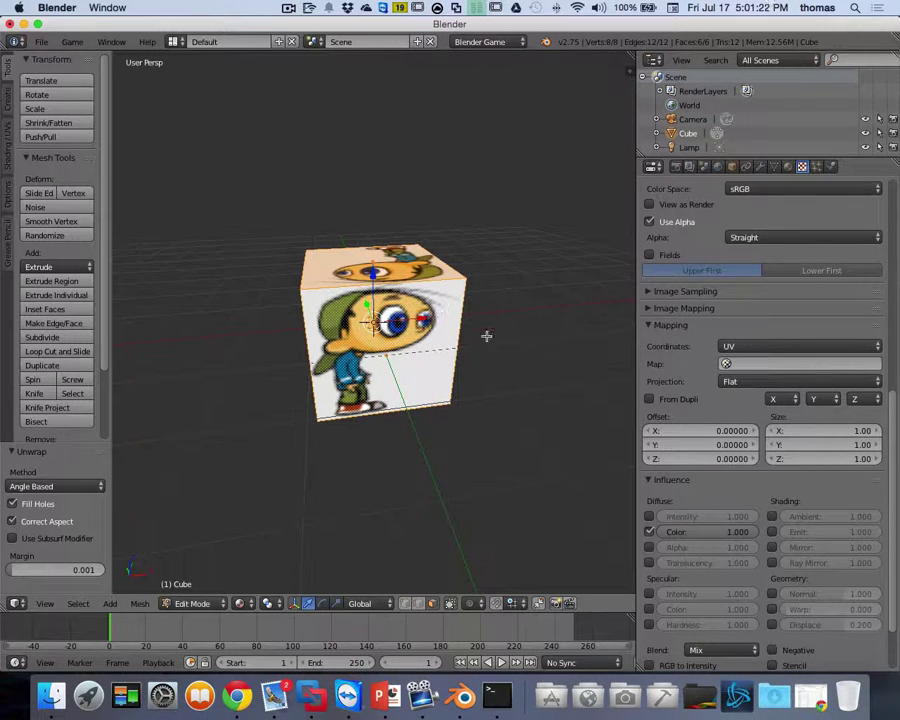
pyautogui.click(783, 364)
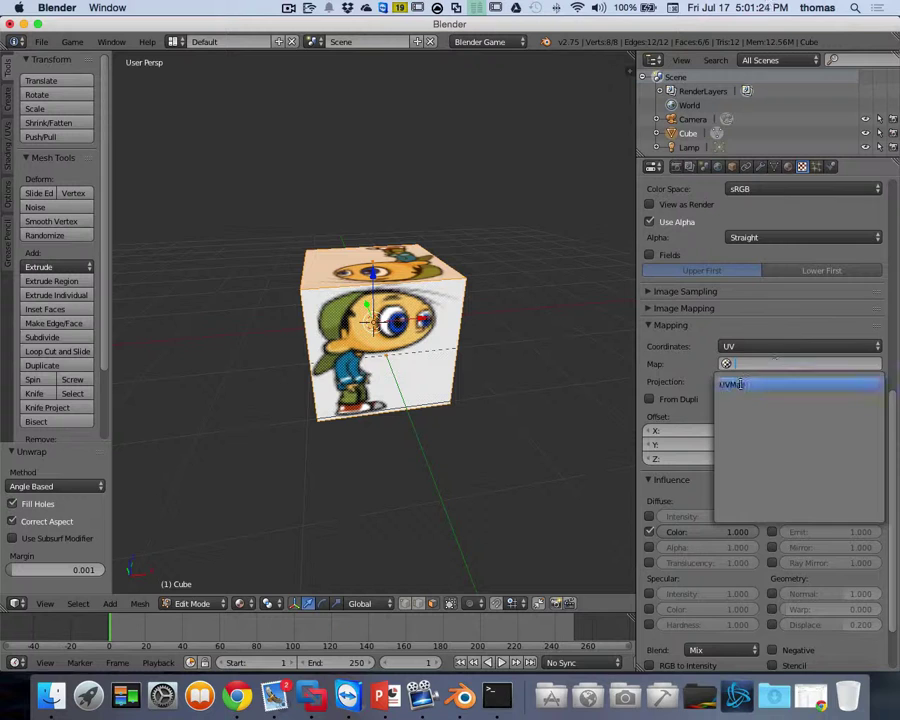
pyautogui.click(740, 384)
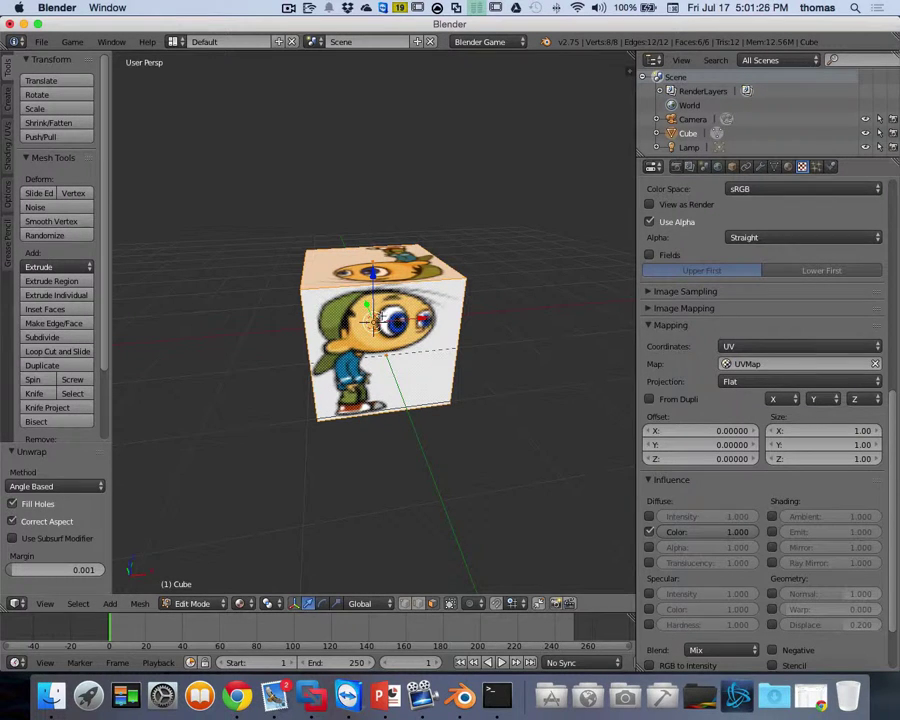
pyautogui.click(788, 168)
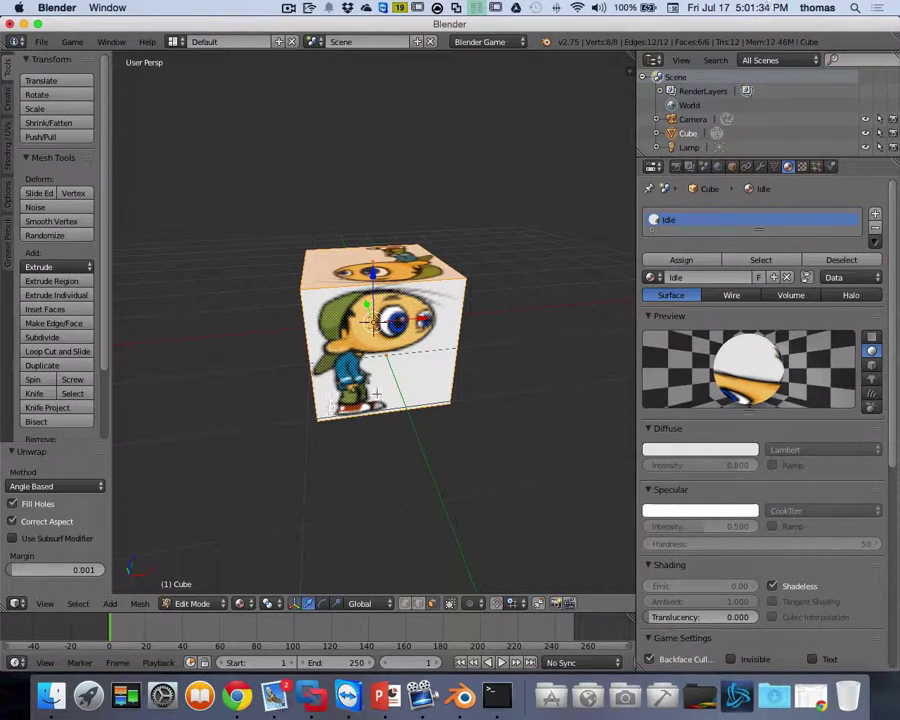
# Switch to the UV Editing layout and view the cube from the front, tilted slightly from above.
pyautogui.click(175, 47)
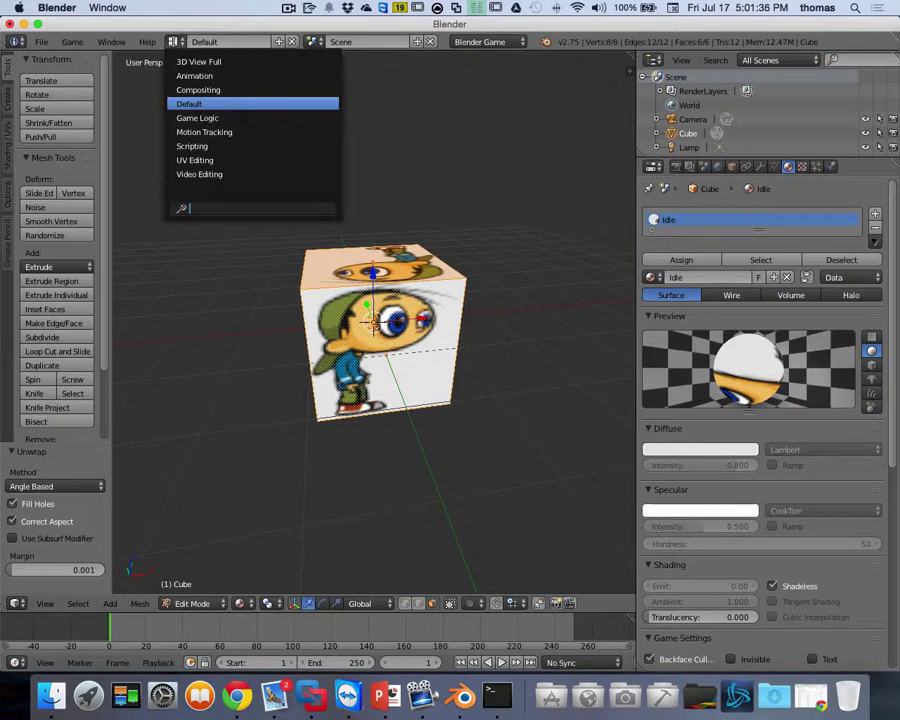
pyautogui.click(199, 160)
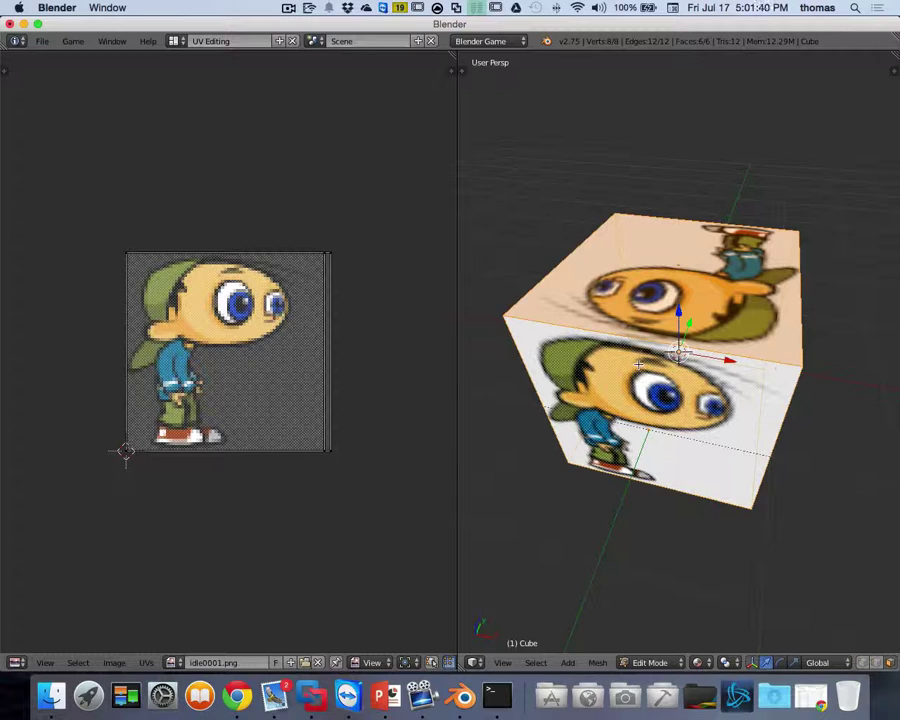
pyautogui.press('KP_1')
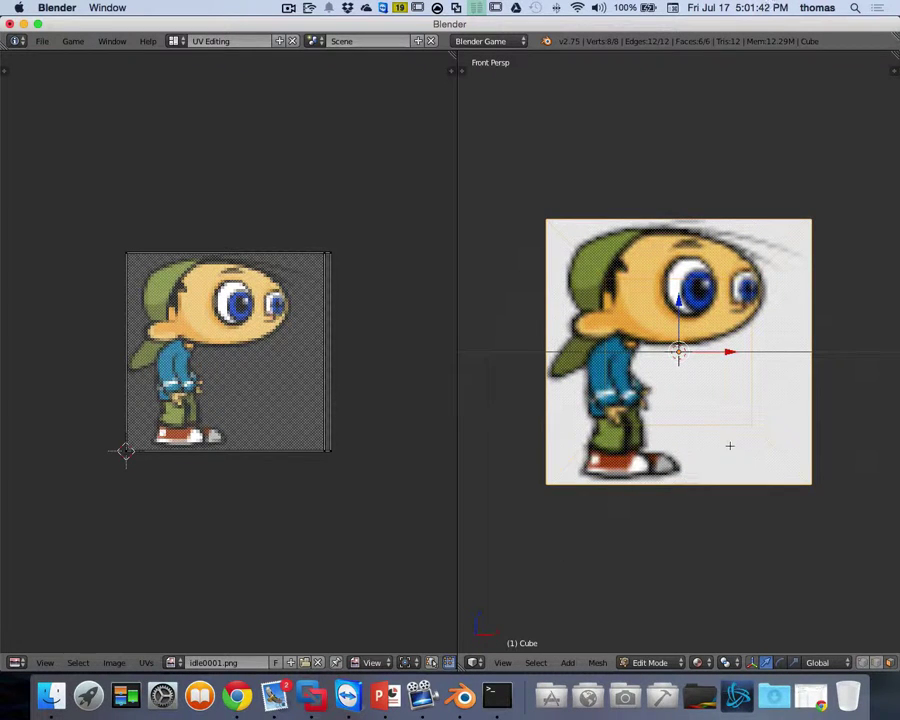
pyautogui.press('KP_8')
pyautogui.press('KP_8')
pyautogui.press('KP_8')
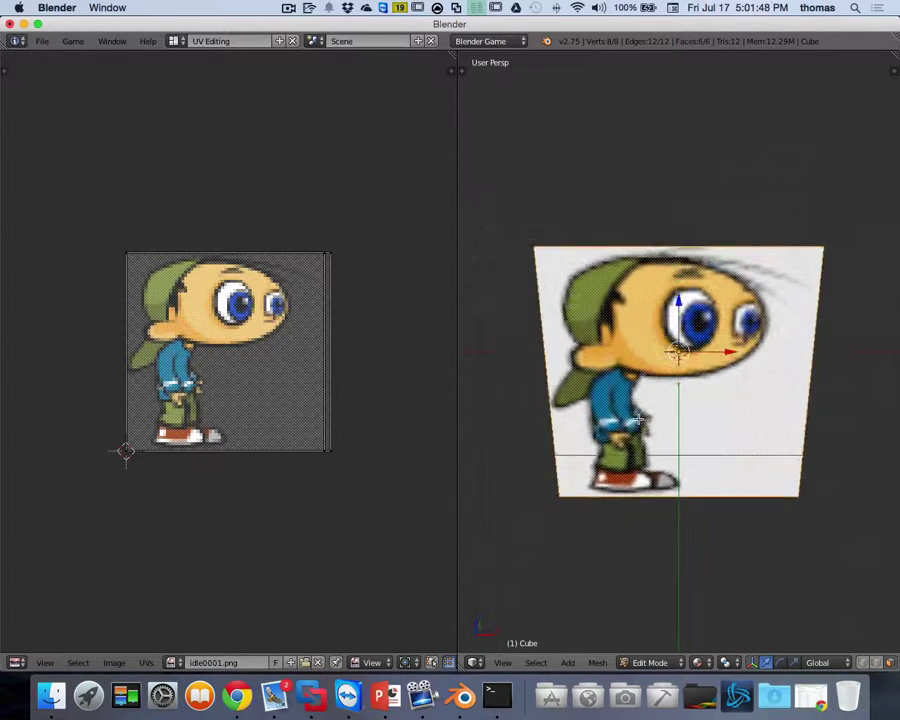
pyautogui.press('KP_2')
pyautogui.press('KP_2')
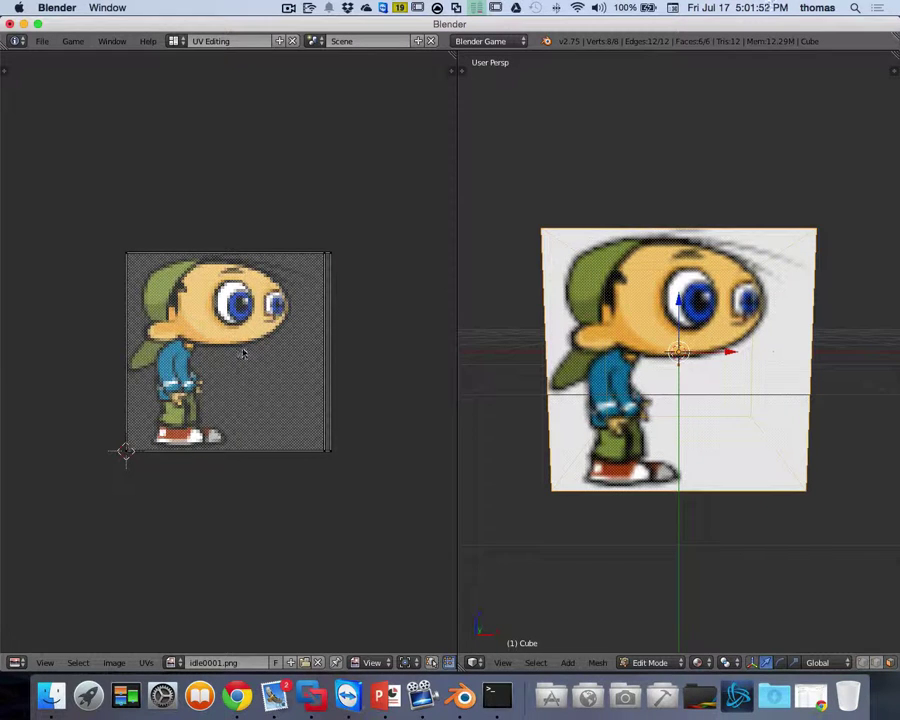
# Select all of the cube's faces in the 3D view and all of their UVs in the image editor.
pyautogui.press('a')
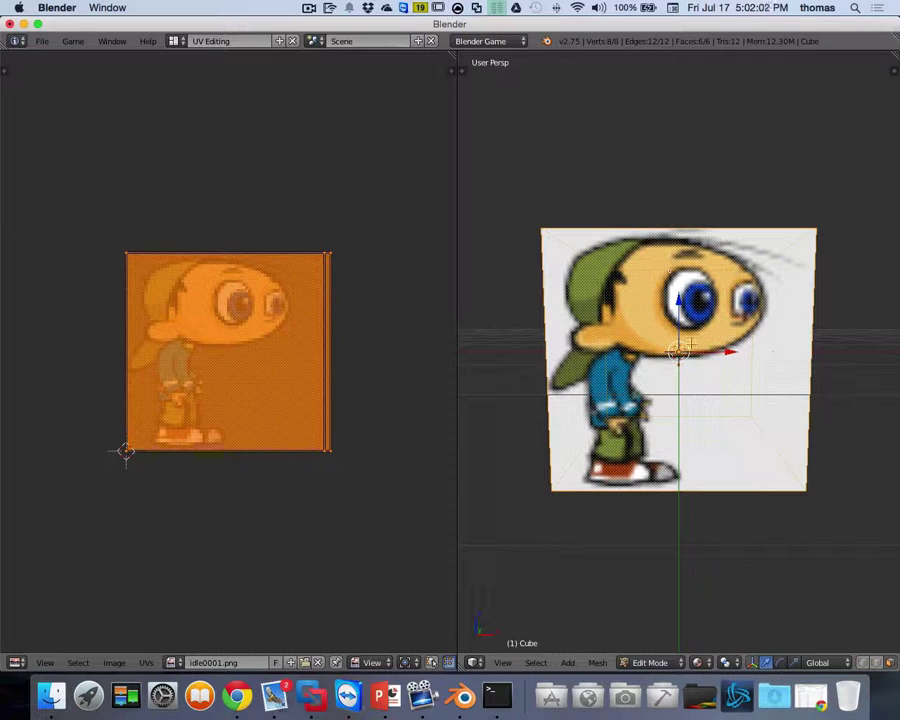
pyautogui.press('a')
pyautogui.press('a')
pyautogui.press('a')
pyautogui.press('a')
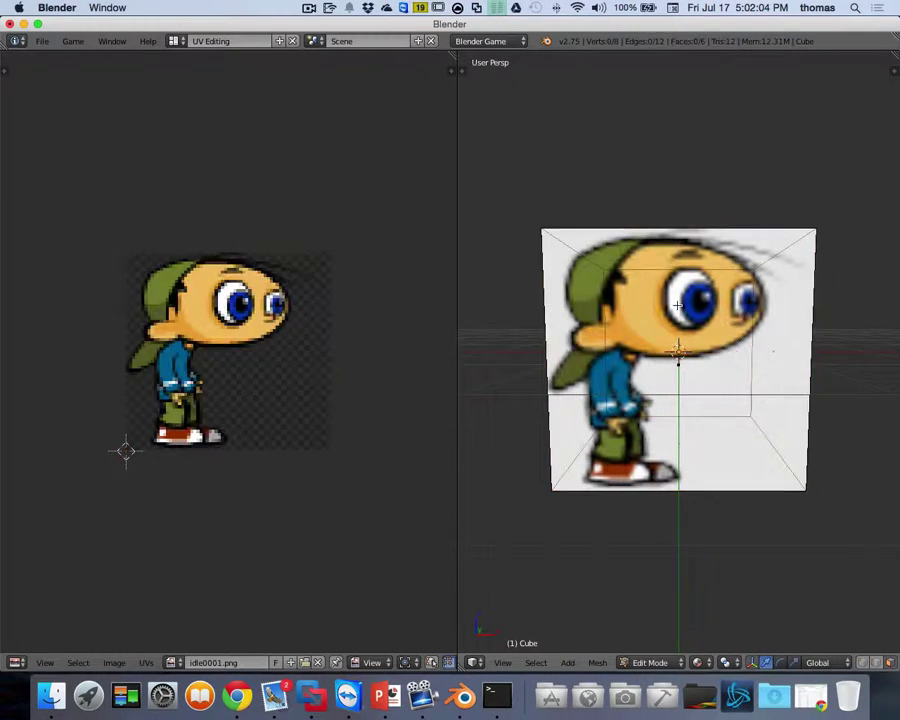
pyautogui.press('a')
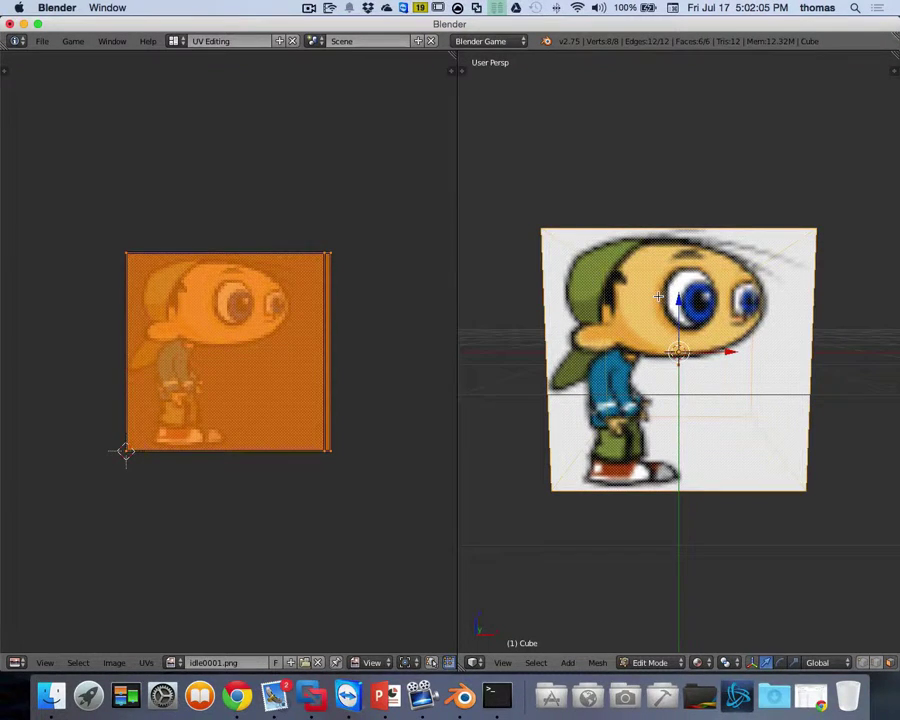
# Reset the UVs of all the cube's faces and unwrap them with Smart UV Project at its default settings.
pyautogui.press('u')
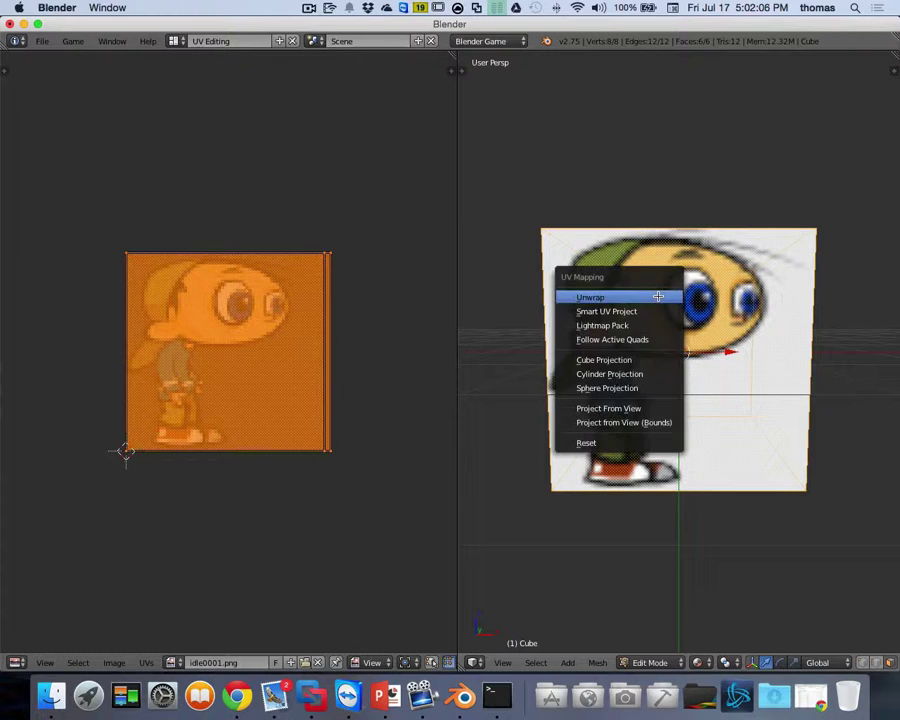
pyautogui.click(600, 444)
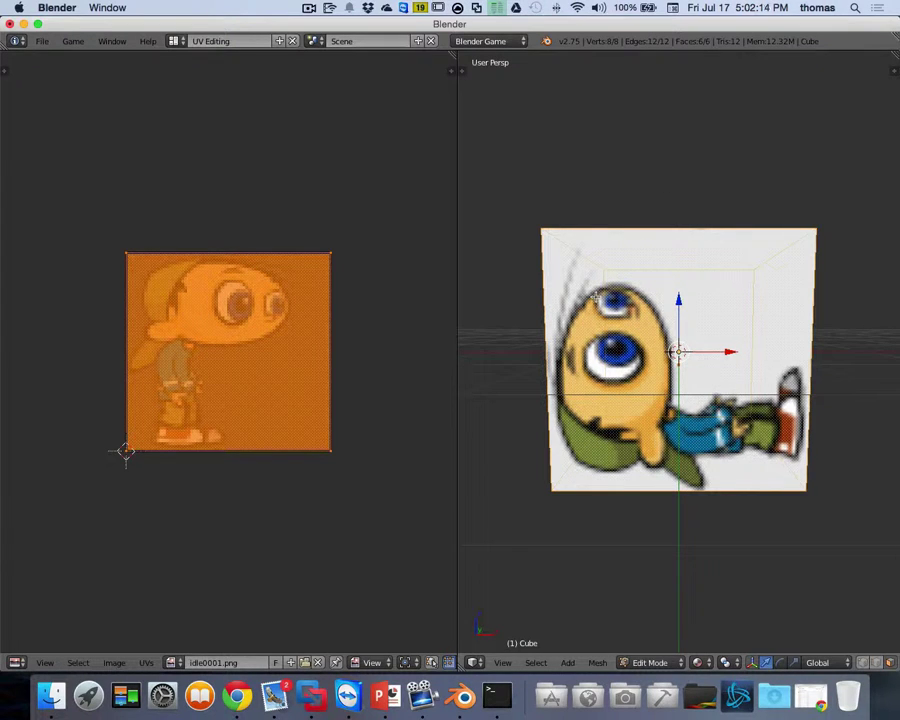
pyautogui.press('u')
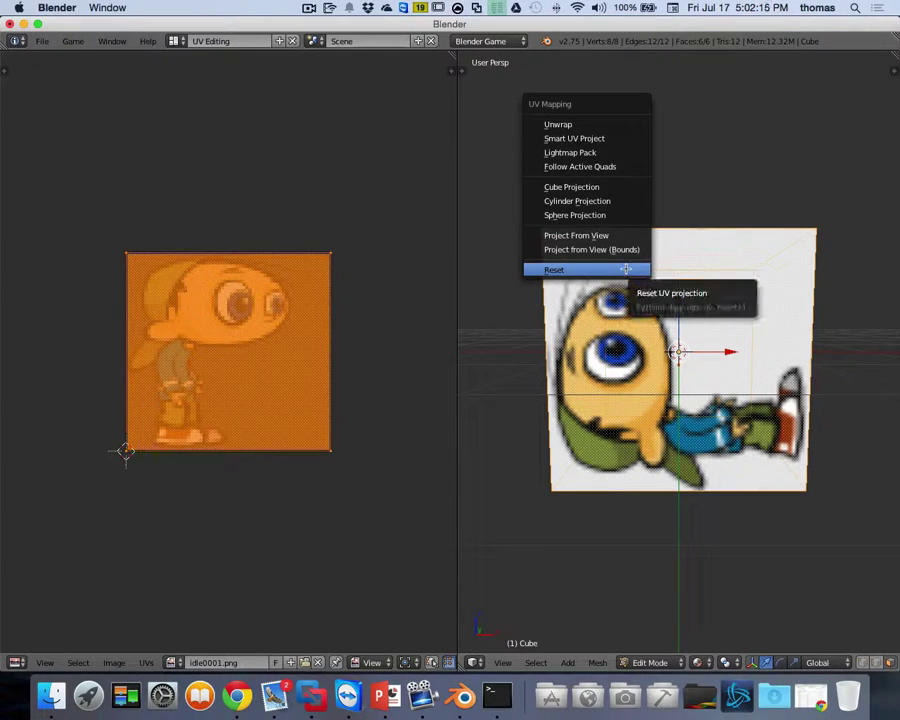
pyautogui.click(604, 138)
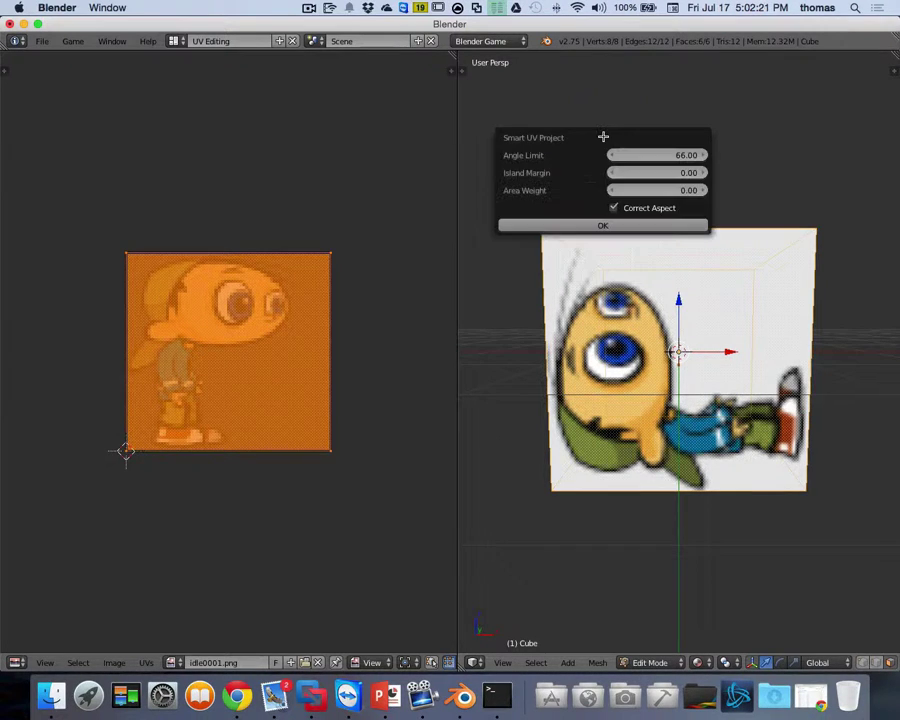
pyautogui.click(582, 226)
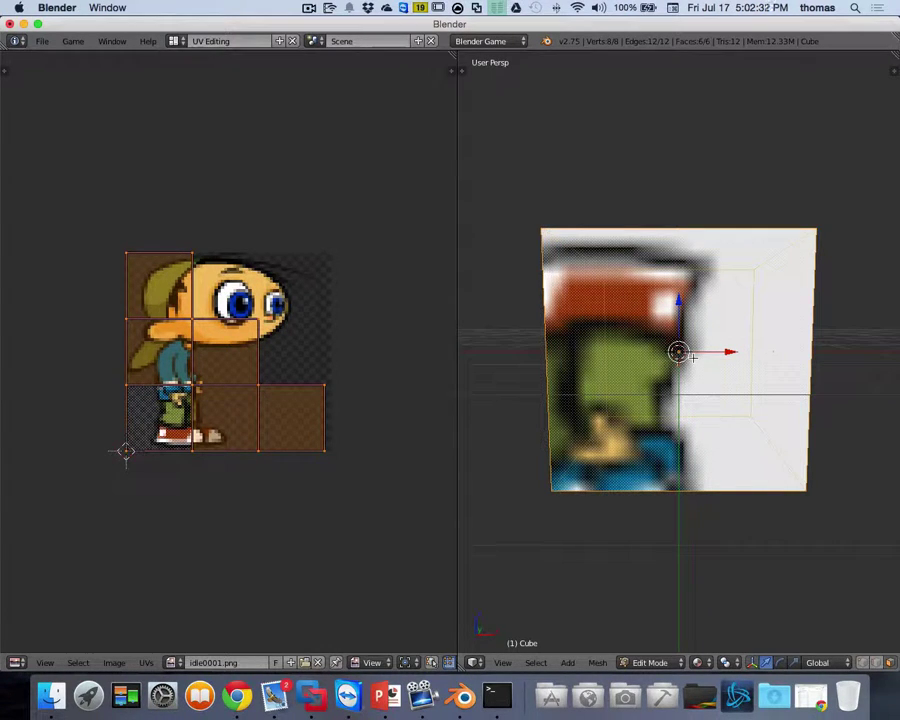
# Switch to face selection, select only the cube's front face and unwrap its UVs over the idle0001.png image.
pyautogui.hotkey('ctrl', 'Tab')
pyautogui.click(662, 356)
pyautogui.rightClick(655, 398)
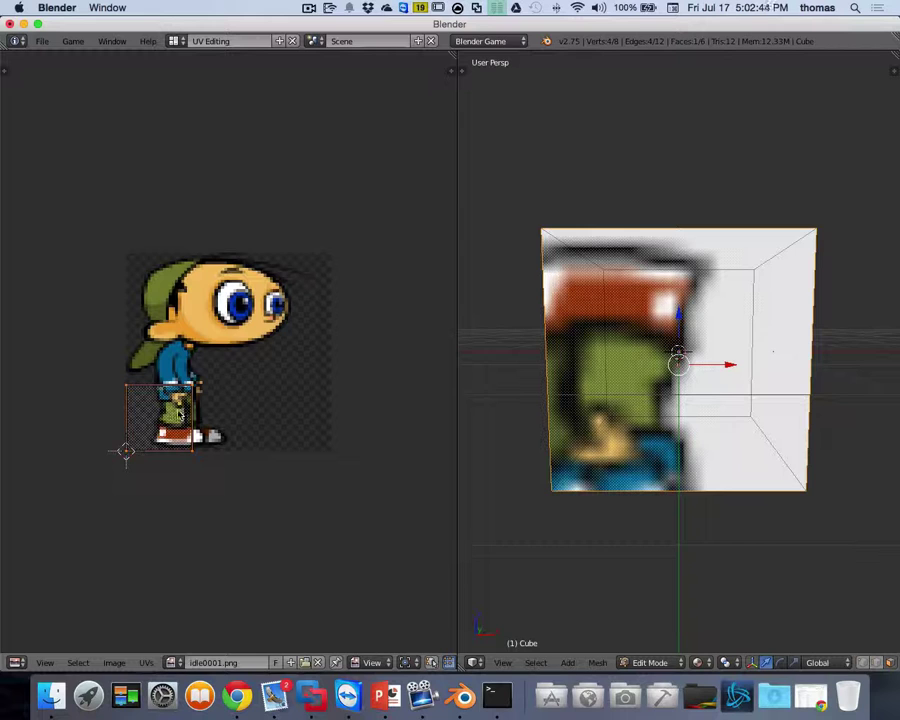
pyautogui.press('e')
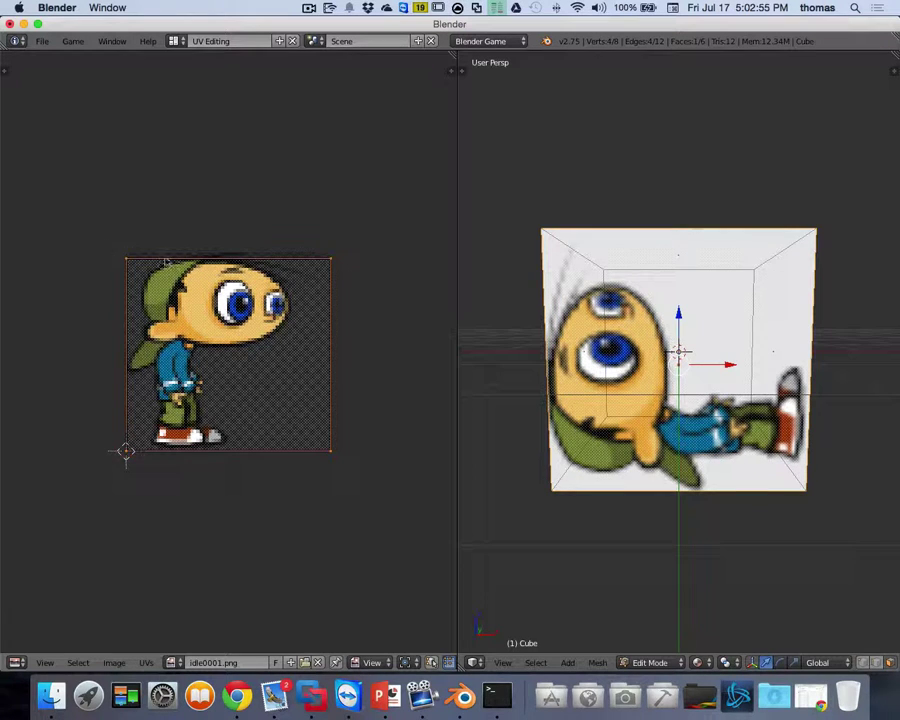
# Select the top two UV vertices of the front face and move them up along Y to the image's top edge.
pyautogui.scroll(2, 198, 270)
pyautogui.scroll(1, 198, 270)
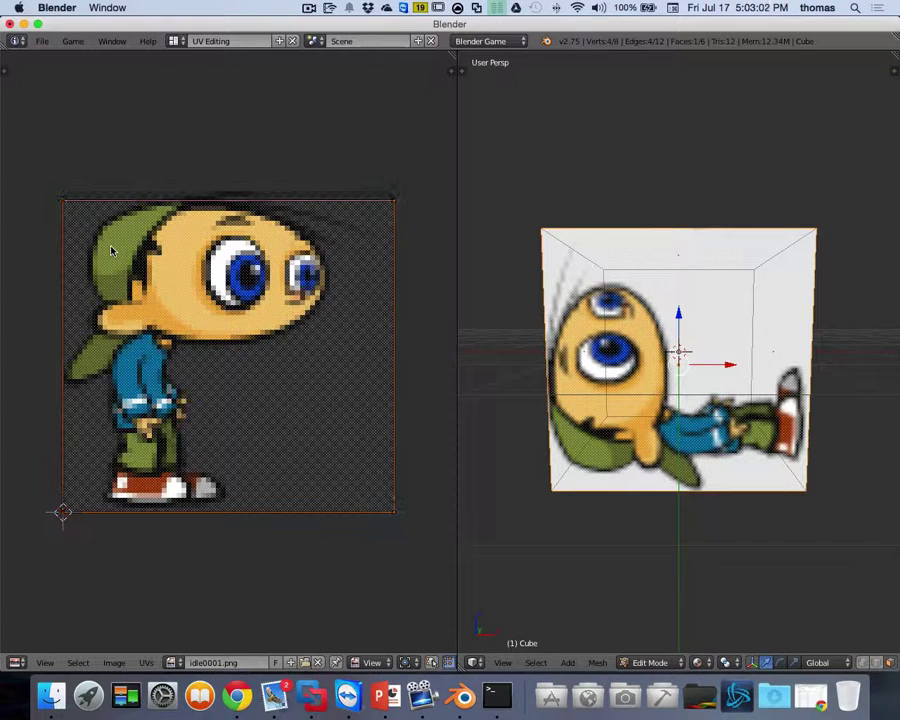
pyautogui.press('a')
pyautogui.press('b')
pyautogui.moveTo(40, 181); pyautogui.dragTo(446, 245)
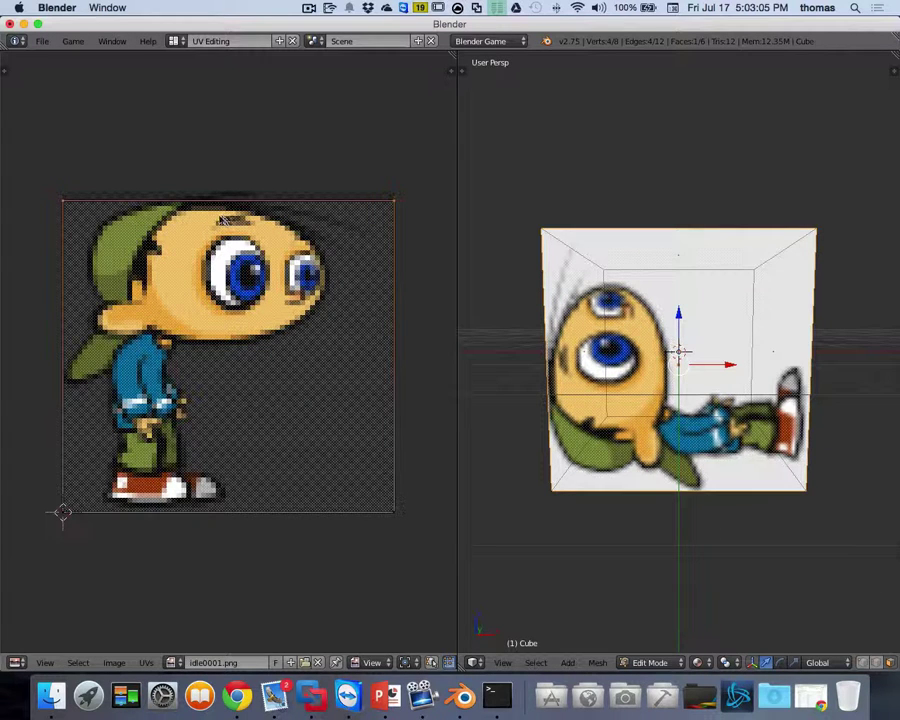
pyautogui.press('g')
pyautogui.press('y')
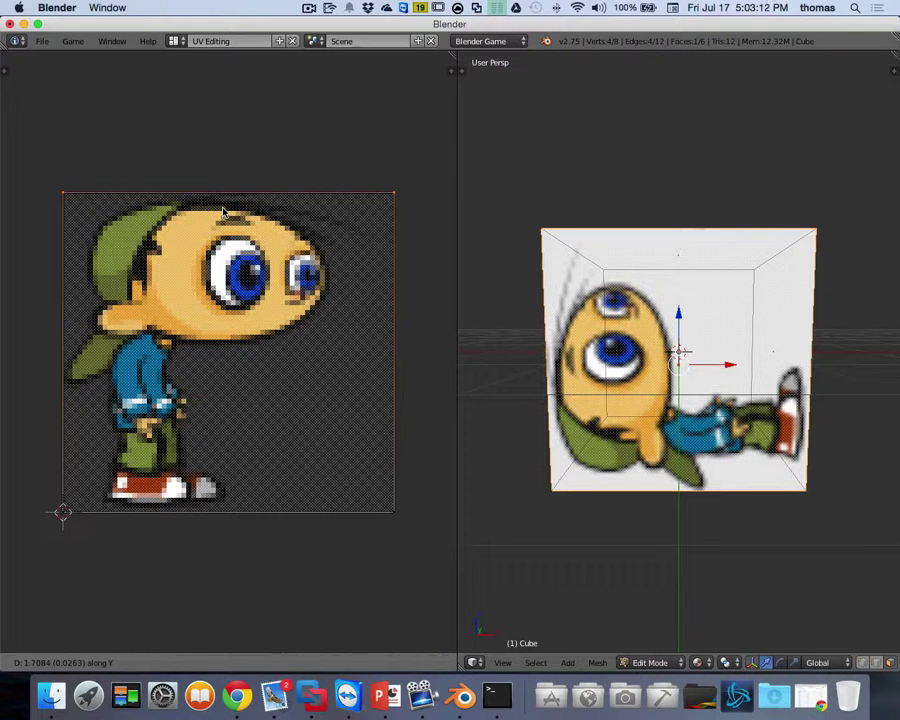
pyautogui.click(224, 211)
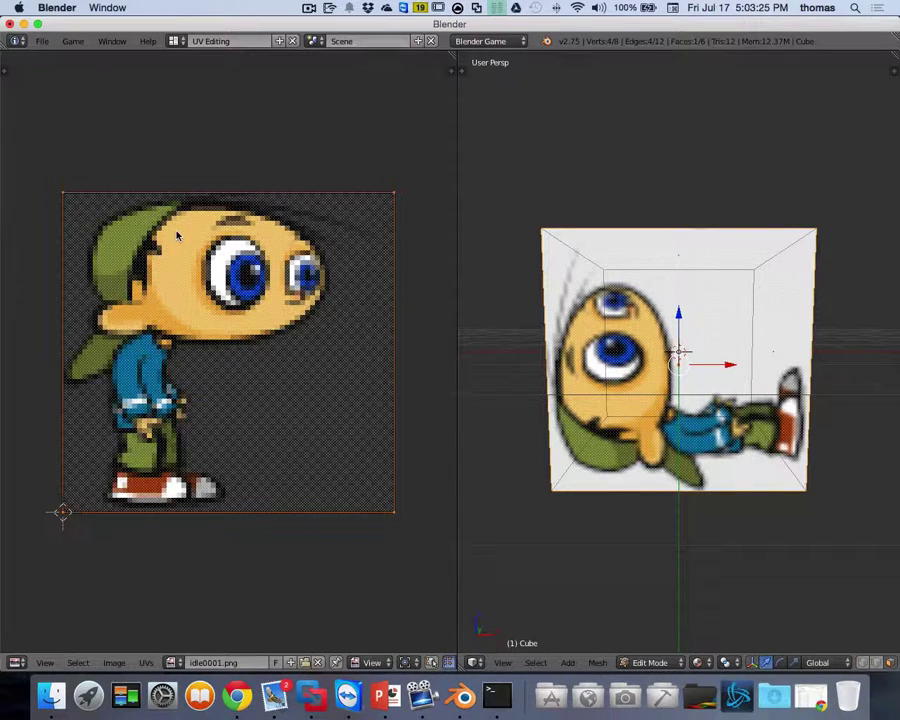
# Rotate all of the front face's UVs by 90 degrees so the character stands upright.
pyautogui.write('r90')
pyautogui.press('Return')
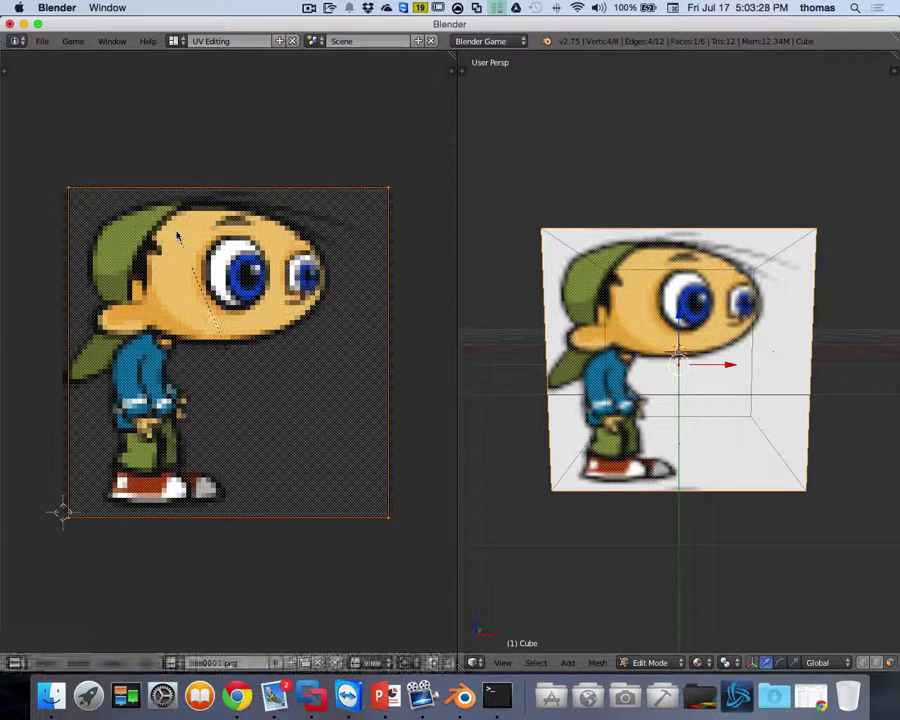
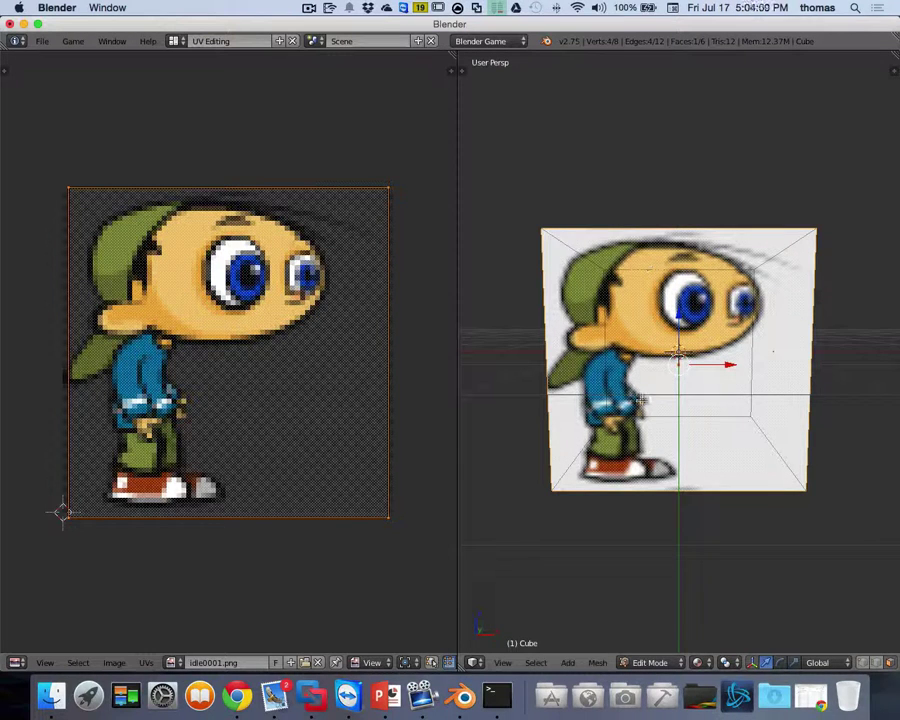
# Select the cube's top face and move its UVs onto the empty transparent area of the sprite image.
pyautogui.click(173, 41)
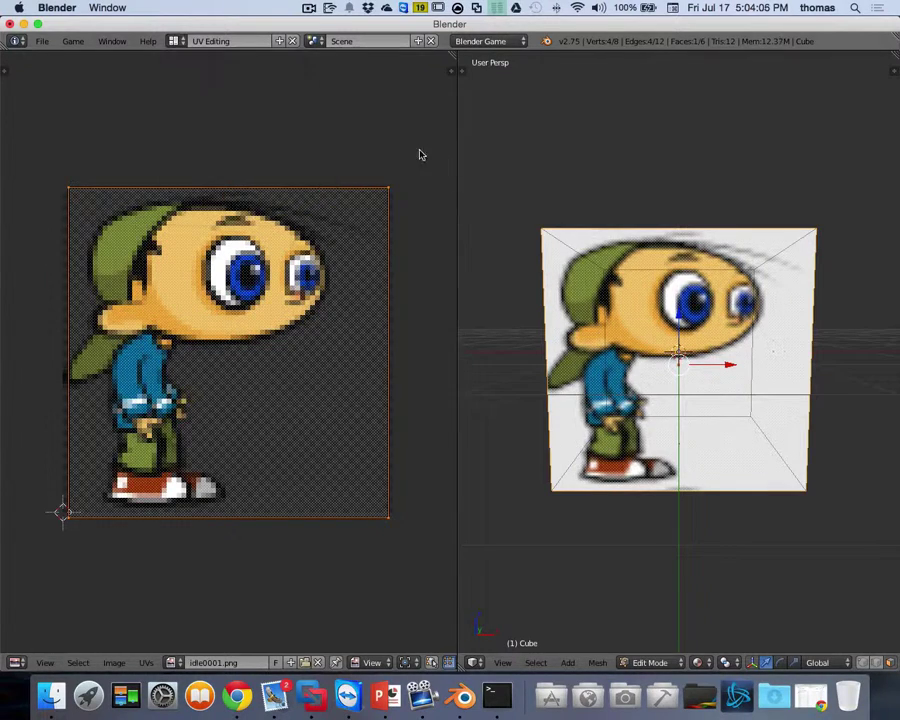
pyautogui.moveTo(703, 298); pyautogui.dragTo(682, 302, button='middle')
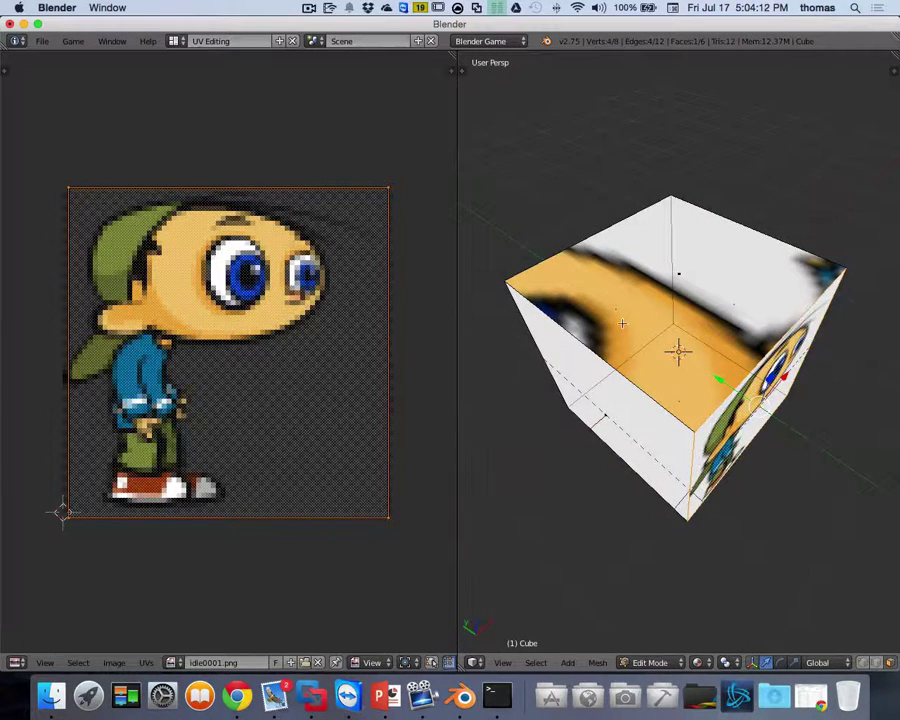
pyautogui.rightClick(690, 282)
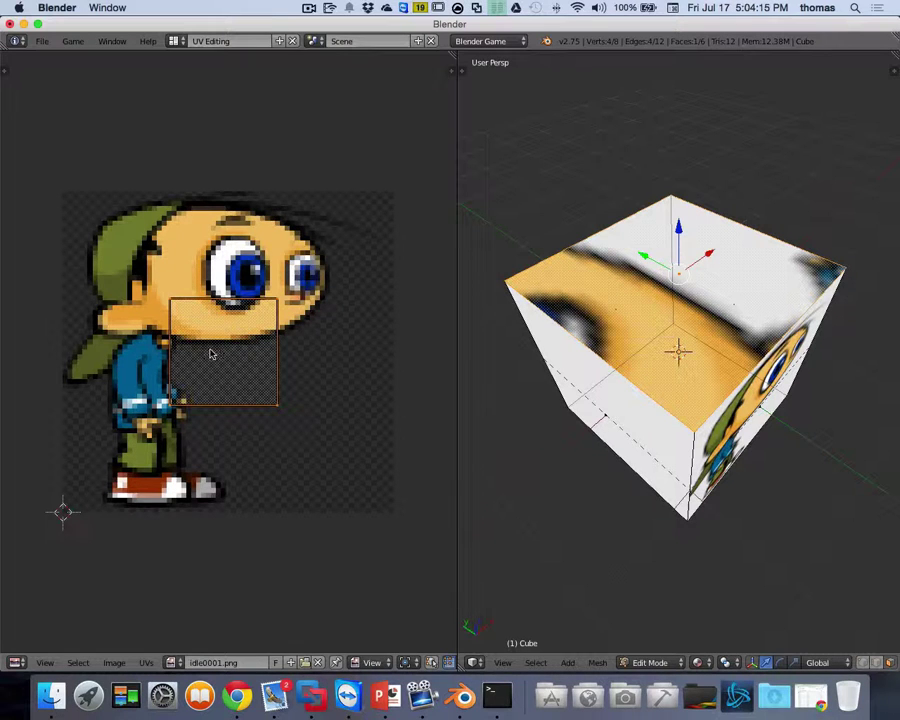
pyautogui.press('g')
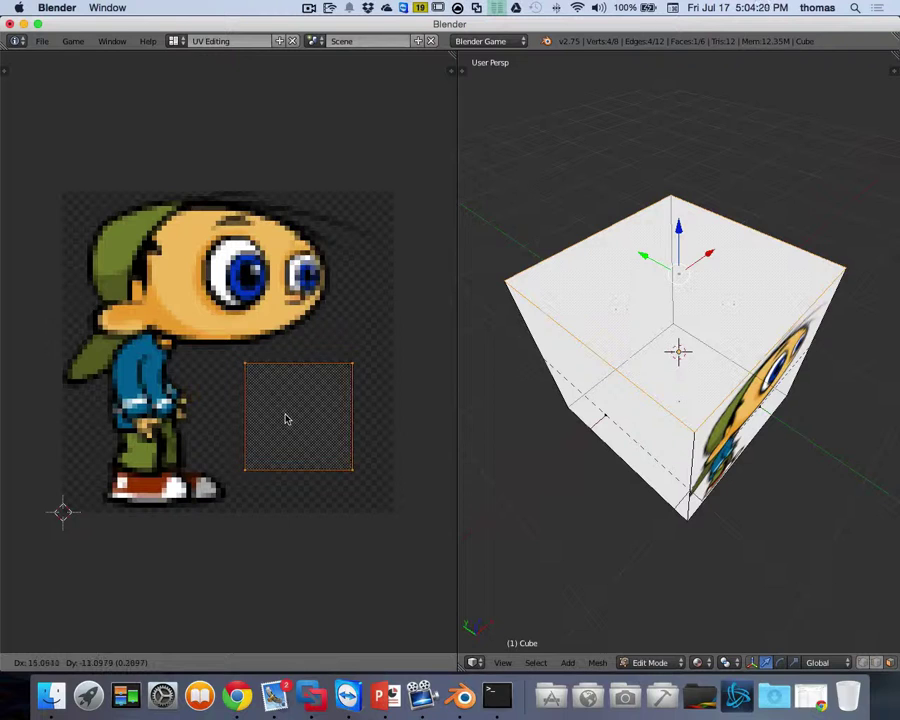
pyautogui.click(287, 419)
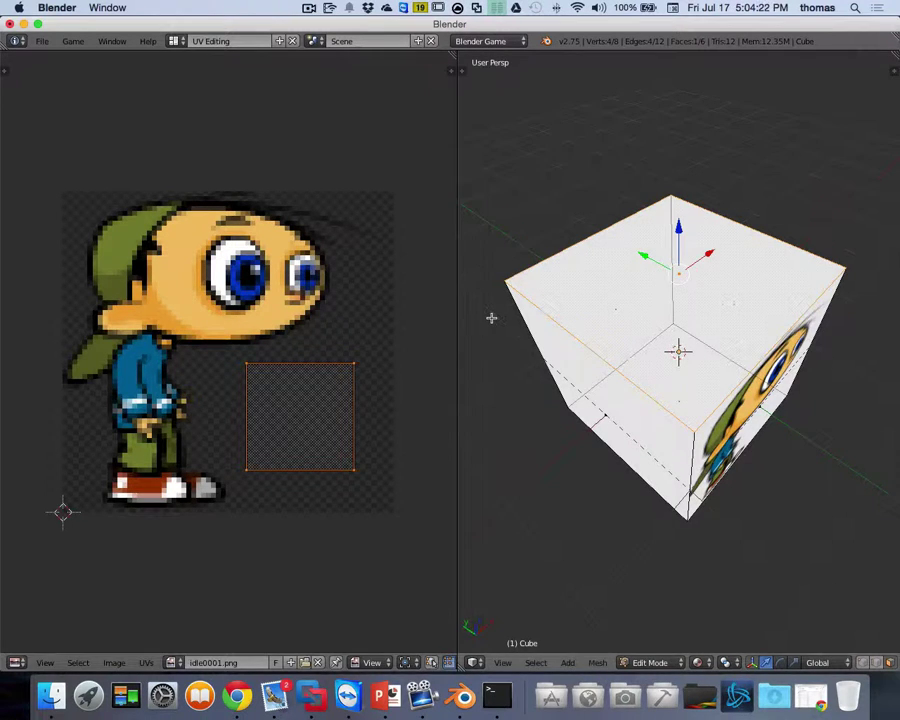
# Select the side face showing part of the cap and sleeve and move its UVs onto the image's empty area.
pyautogui.hscroll(-10, 491, 318)
pyautogui.scroll(-5, 491, 321)
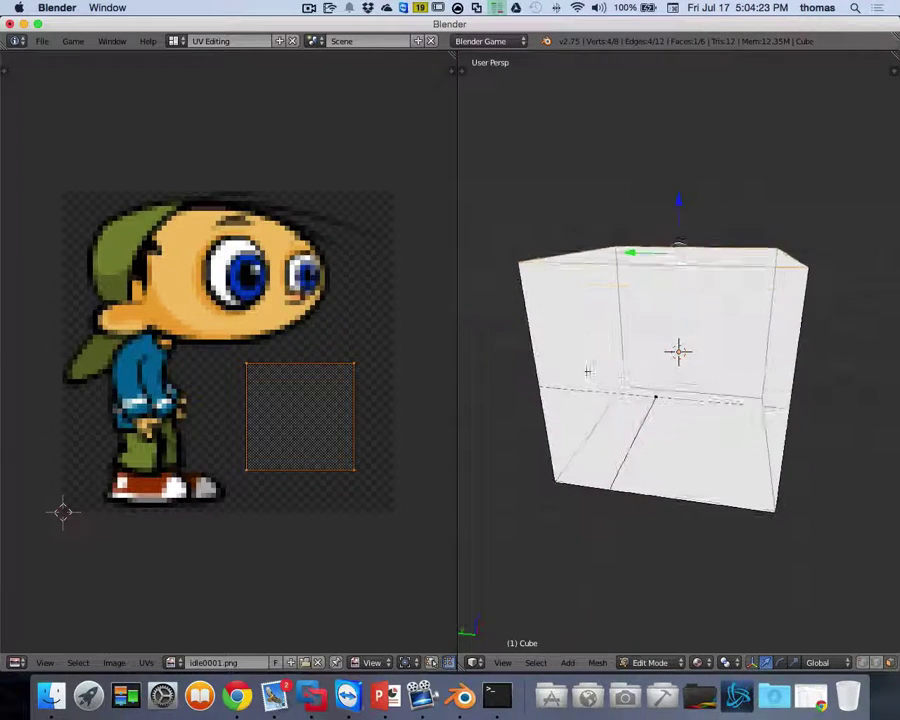
pyautogui.rightClick(648, 389)
pyautogui.hscroll(-10, 625, 364)
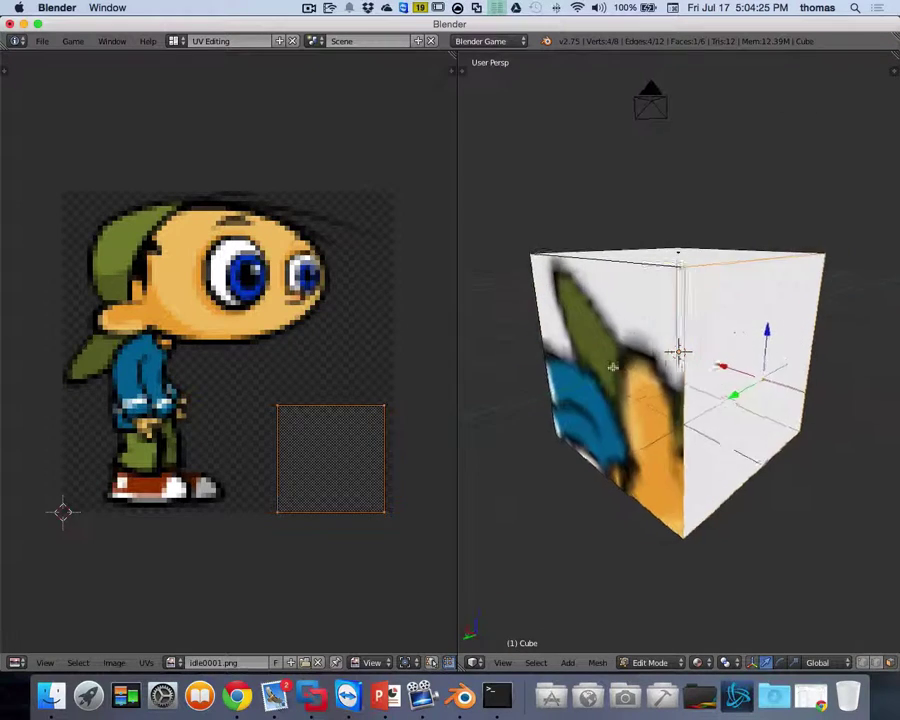
pyautogui.rightClick(611, 368)
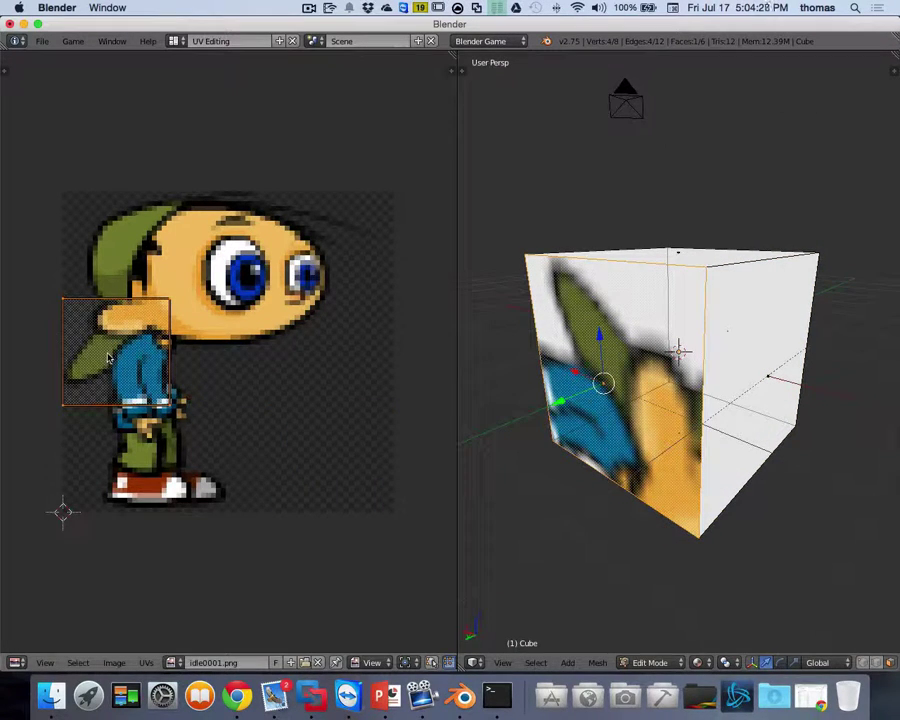
pyautogui.press('g')
pyautogui.click(287, 430)
# Select the side face showing part of the shoes and move its UVs onto the image's empty area.
pyautogui.hscroll(-4, 585, 372)
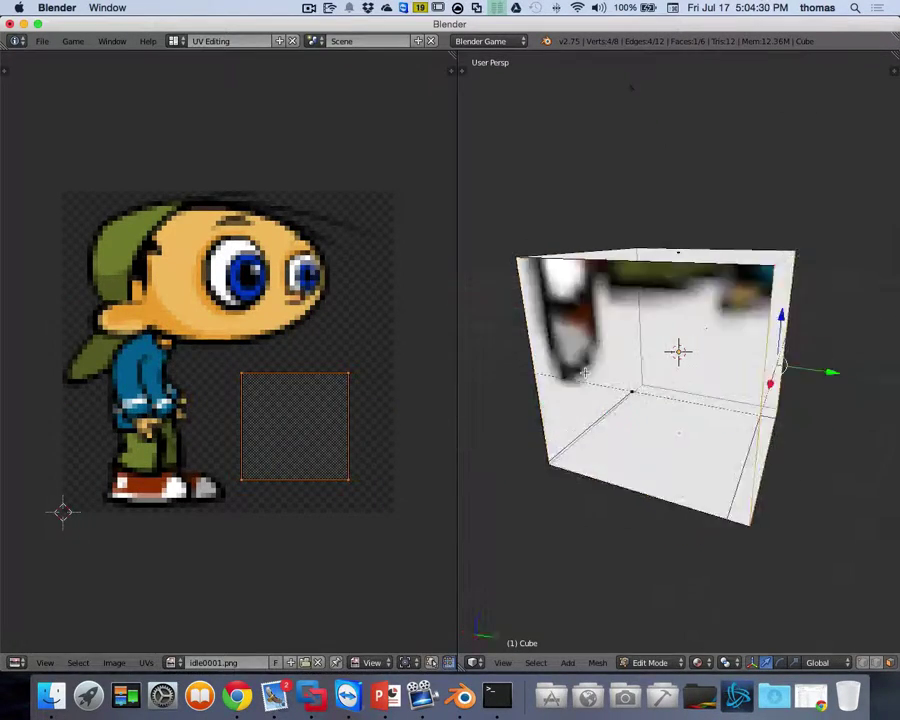
pyautogui.hscroll(-3, 584, 372)
pyautogui.rightClick(723, 397)
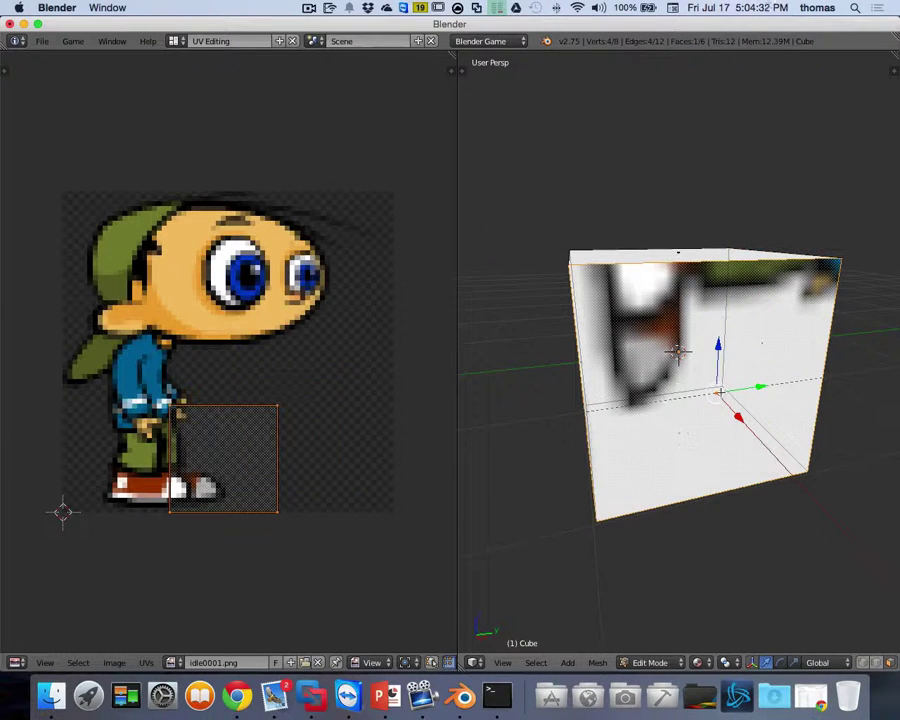
pyautogui.press('g')
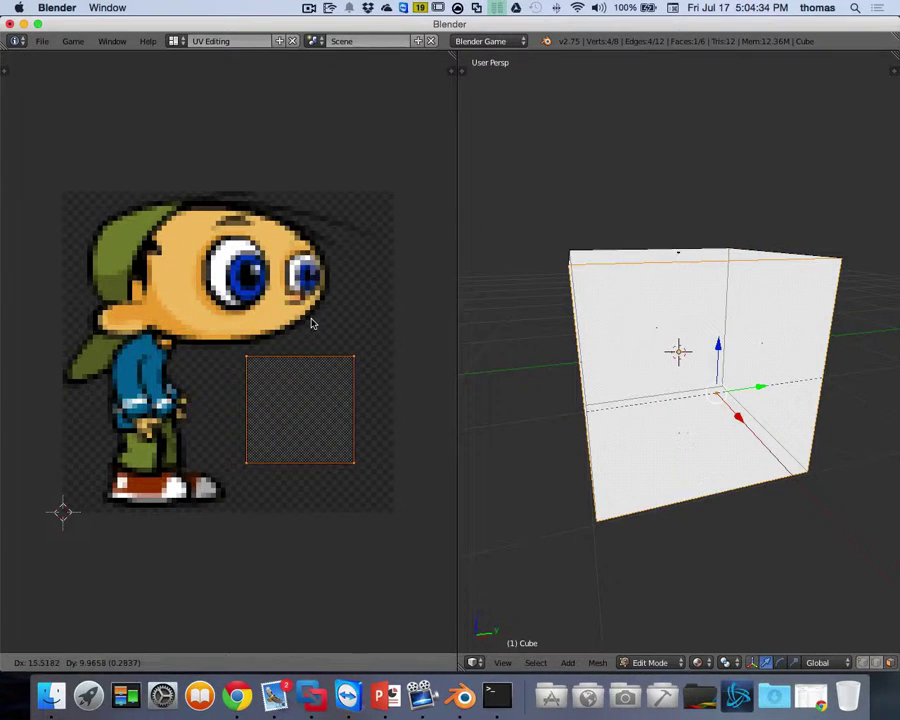
pyautogui.click(312, 323)
# Select the cube's bottom face and move its UVs off the character onto the image's empty area.
pyautogui.hscroll(-5, 724, 433)
pyautogui.scroll(-5, 724, 439)
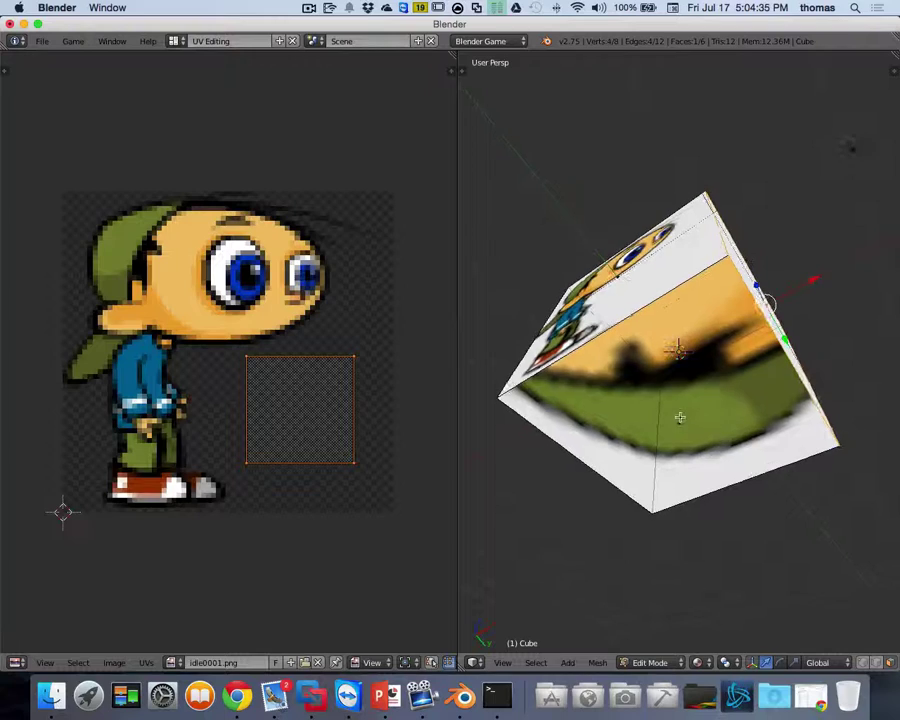
pyautogui.rightClick(679, 418)
pyautogui.press('g')
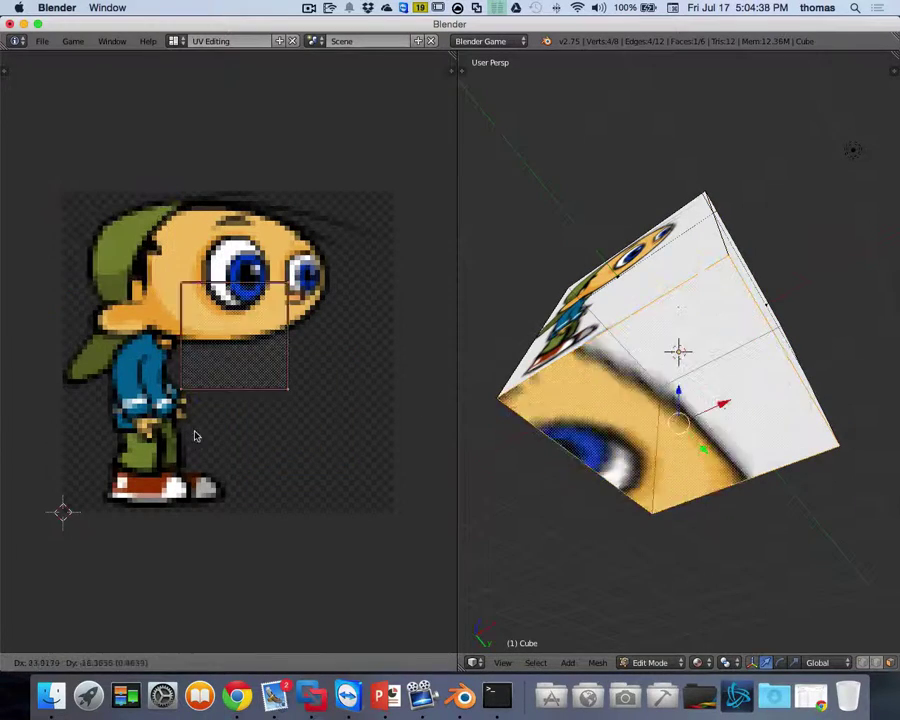
pyautogui.click(258, 502)
# Examine the cube from all sides to check which faces show the character image.
pyautogui.scroll(-10, 560, 426)
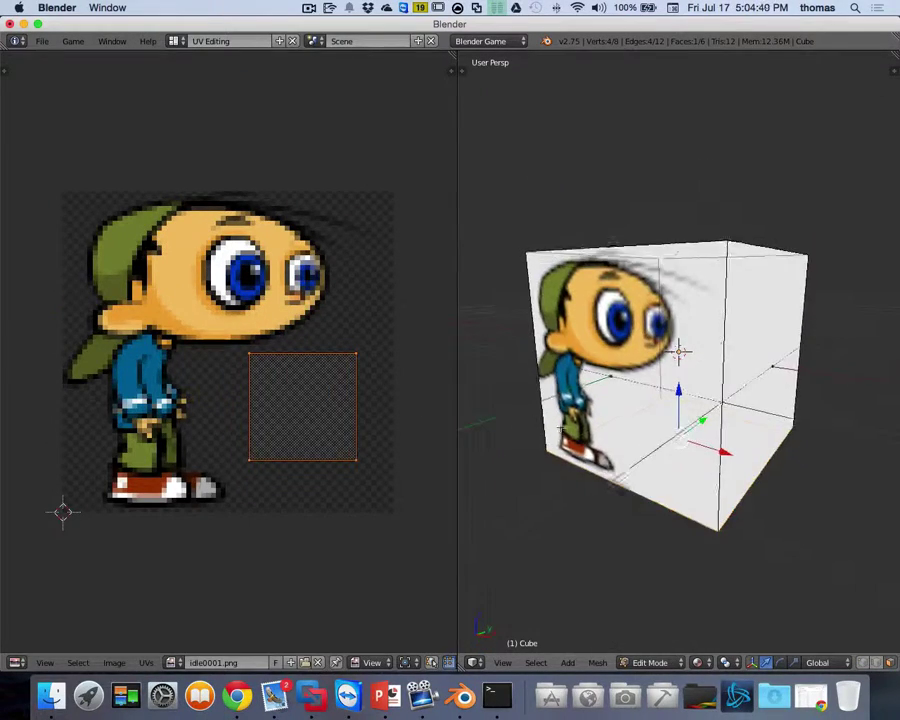
pyautogui.scroll(-10, 560, 426)
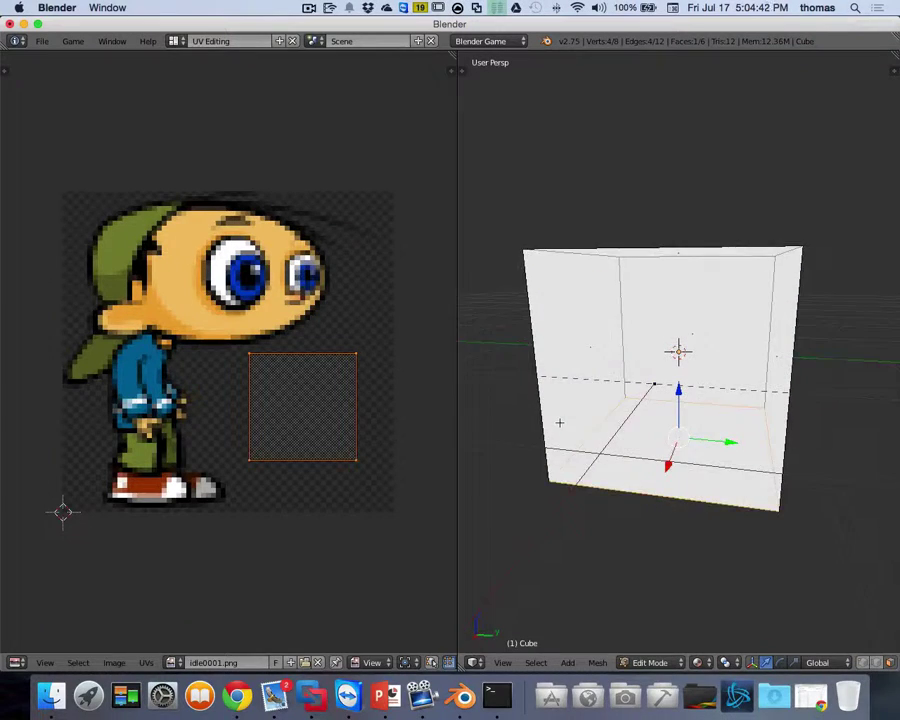
pyautogui.scroll(-10, 560, 422)
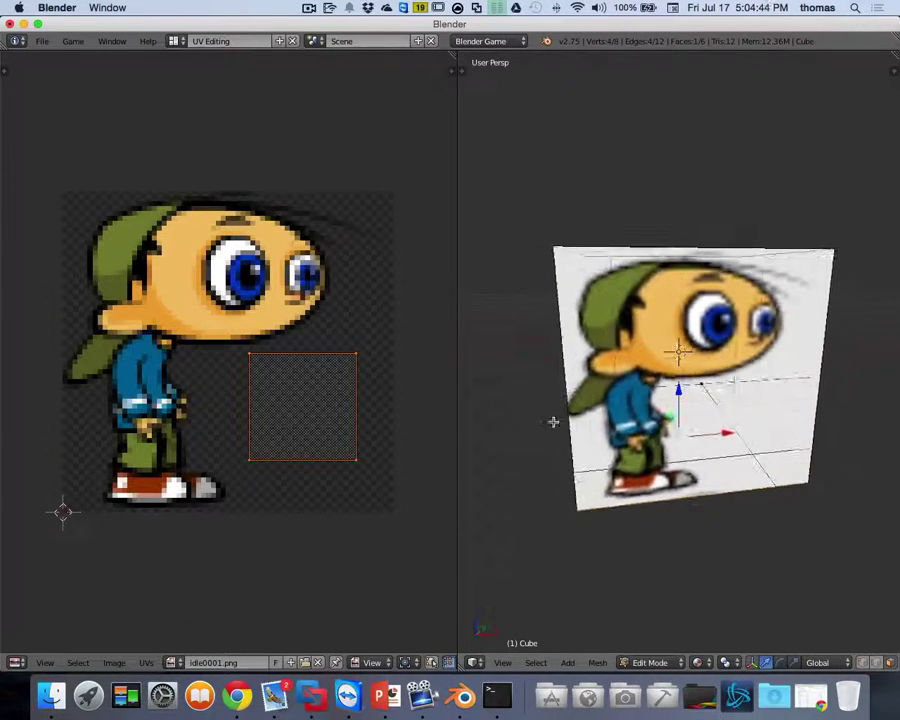
pyautogui.scroll(-3, 553, 422)
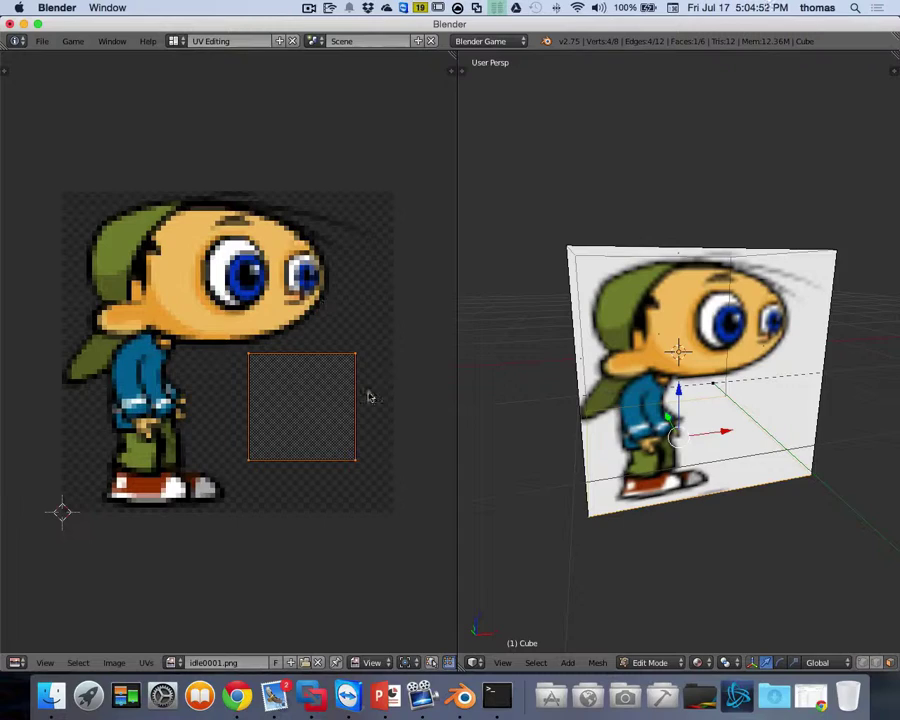
pyautogui.hscroll(-3, 782, 368)
pyautogui.hscroll(-5, 782, 368)
pyautogui.scroll(-5, 771, 396)
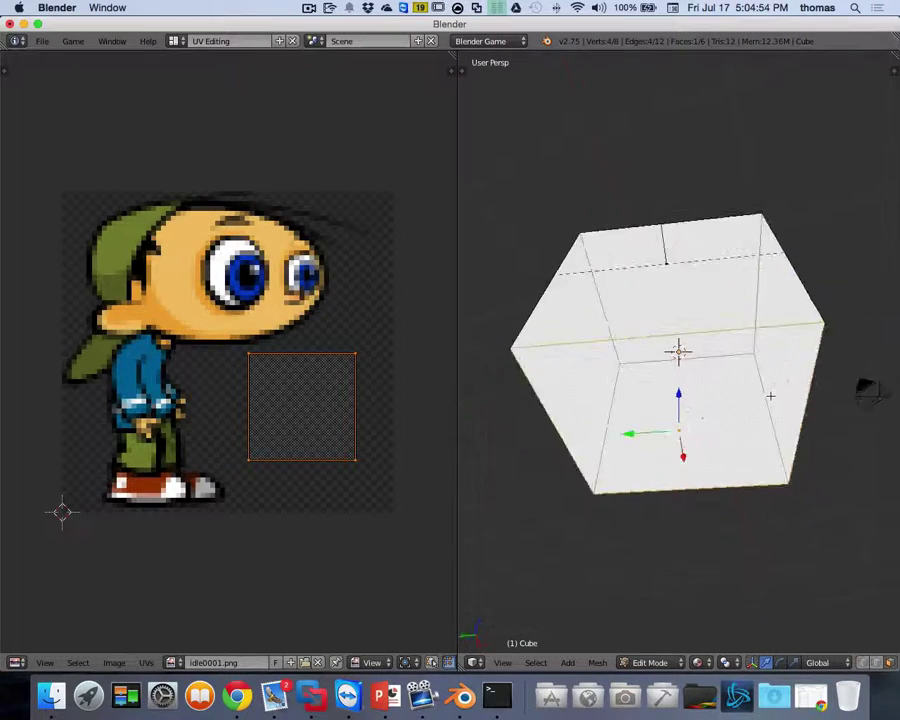
pyautogui.hscroll(-4, 770, 396)
pyautogui.hscroll(-3, 771, 396)
pyautogui.scroll(5, 771, 396)
pyautogui.hscroll(-5, 771, 396)
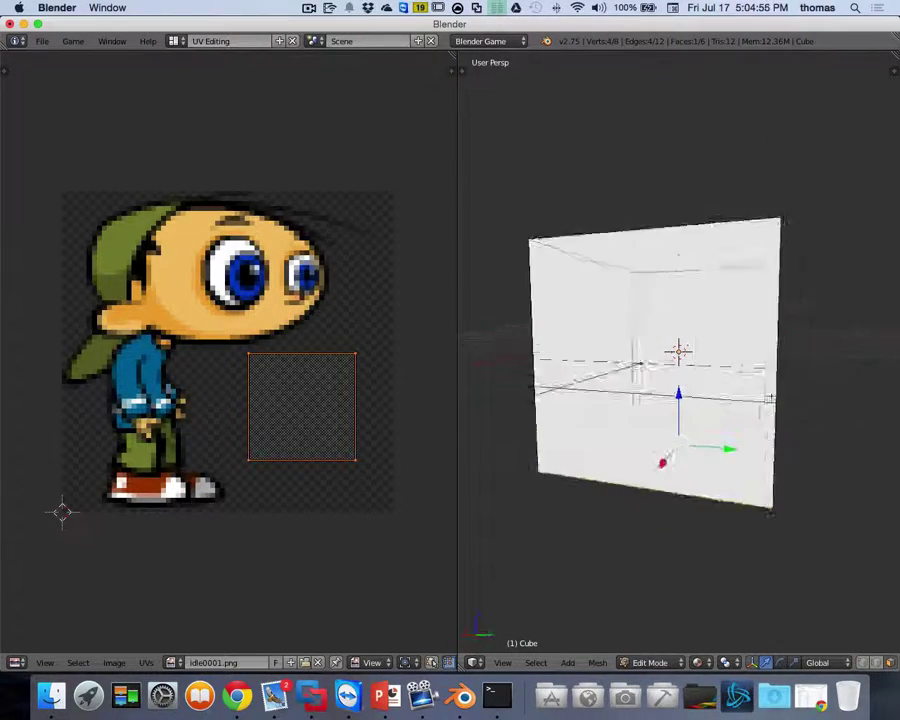
pyautogui.hscroll(-5, 771, 397)
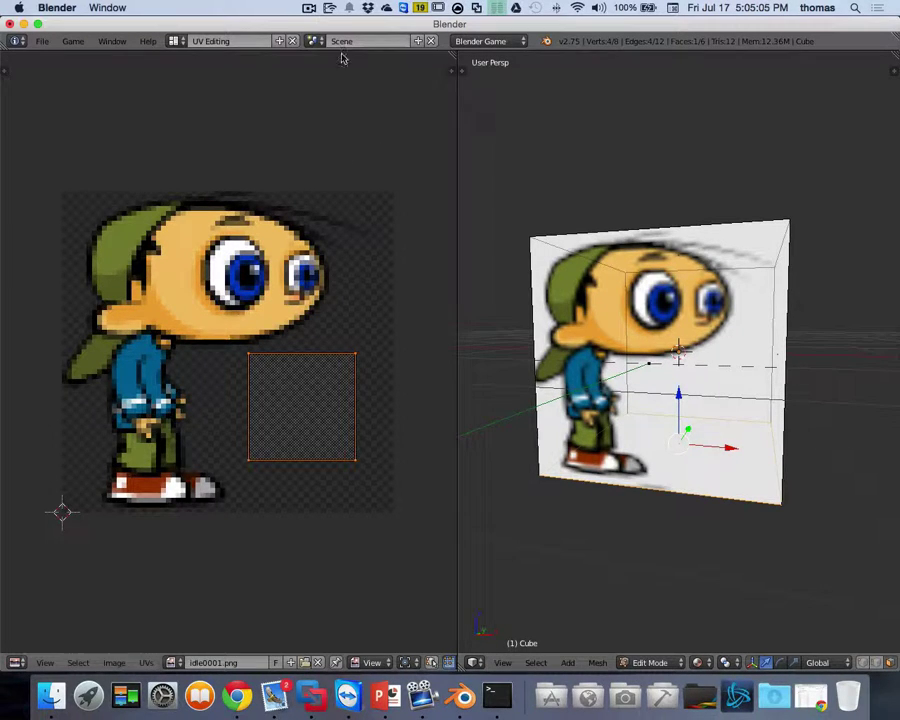
# Switch to the Default screen layout, with the character's front face in view.
pyautogui.click(175, 41)
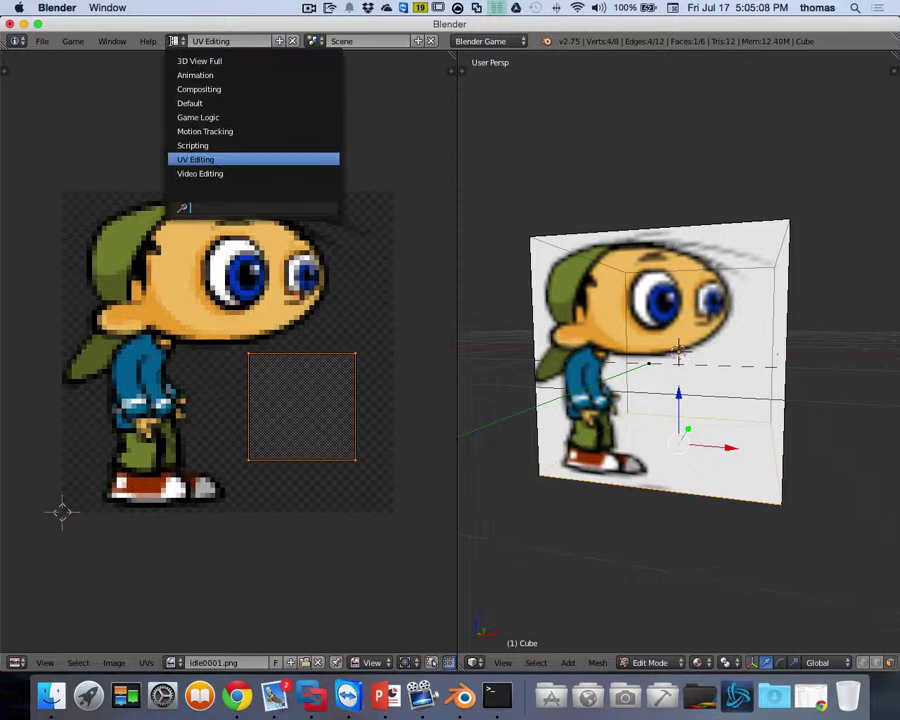
pyautogui.click(196, 104)
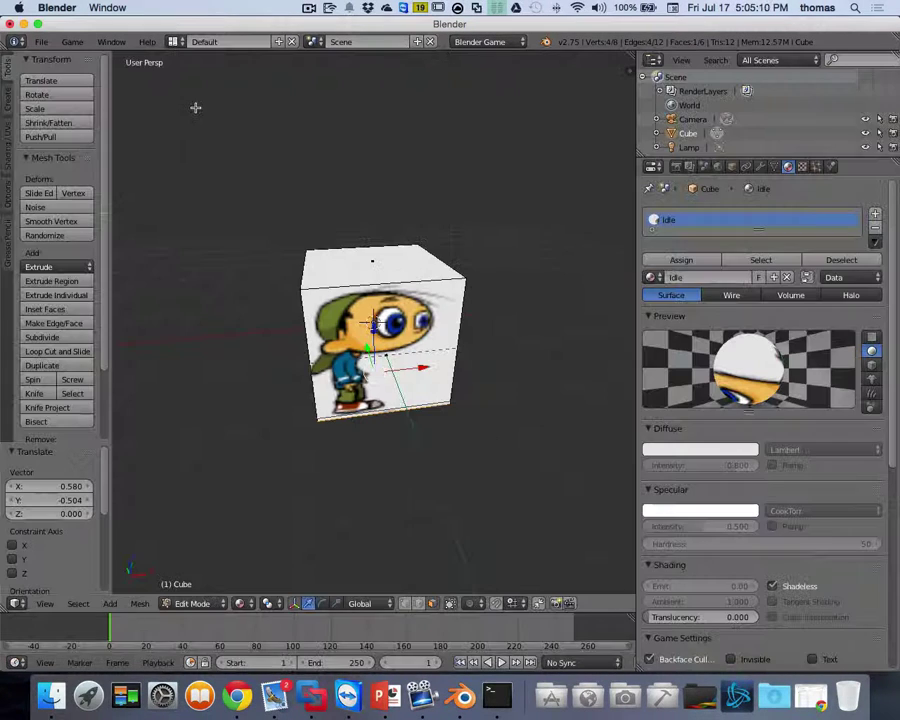
pyautogui.moveTo(429, 312); pyautogui.dragTo(424, 297, button='middle')
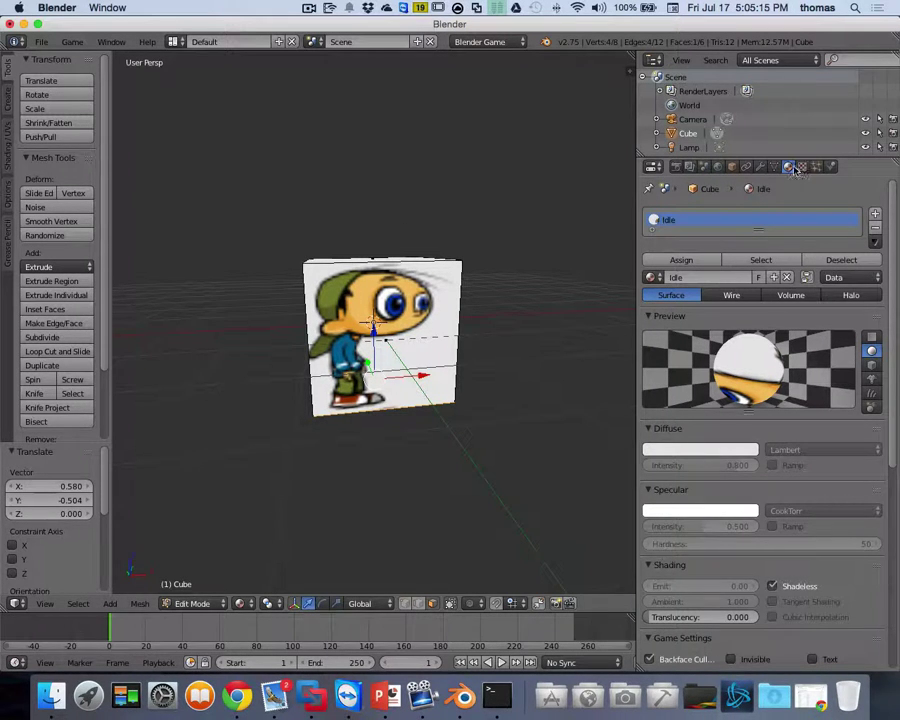
# Enable Transparency for the Idle material and set its Alpha to 0.
pyautogui.moveTo(895, 291); pyautogui.dragTo(896, 537)
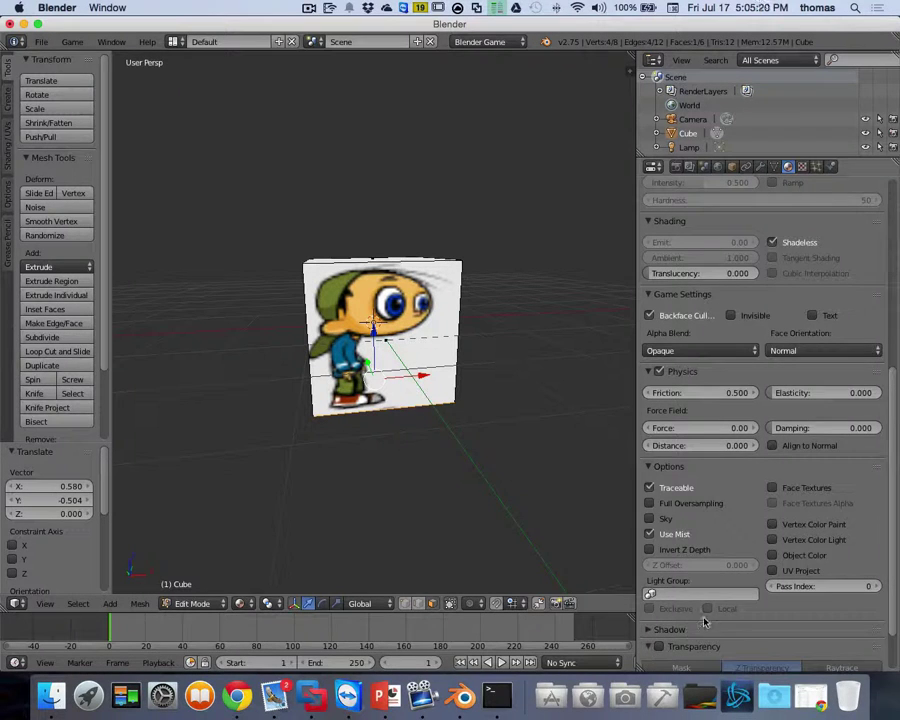
pyautogui.click(650, 647)
pyautogui.click(660, 587)
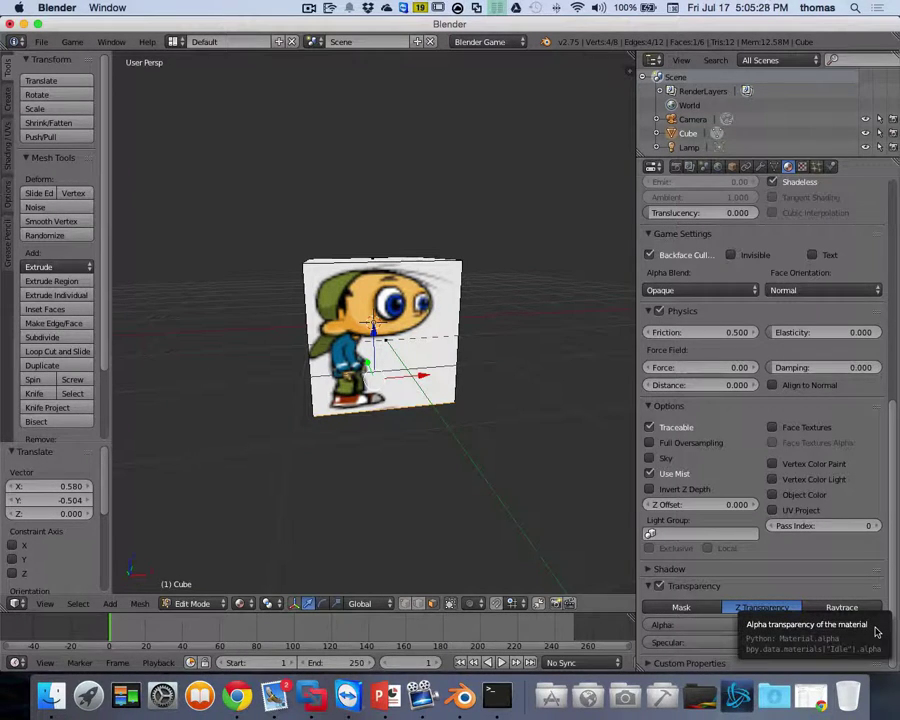
pyautogui.moveTo(876, 632); pyautogui.dragTo(765, 632)
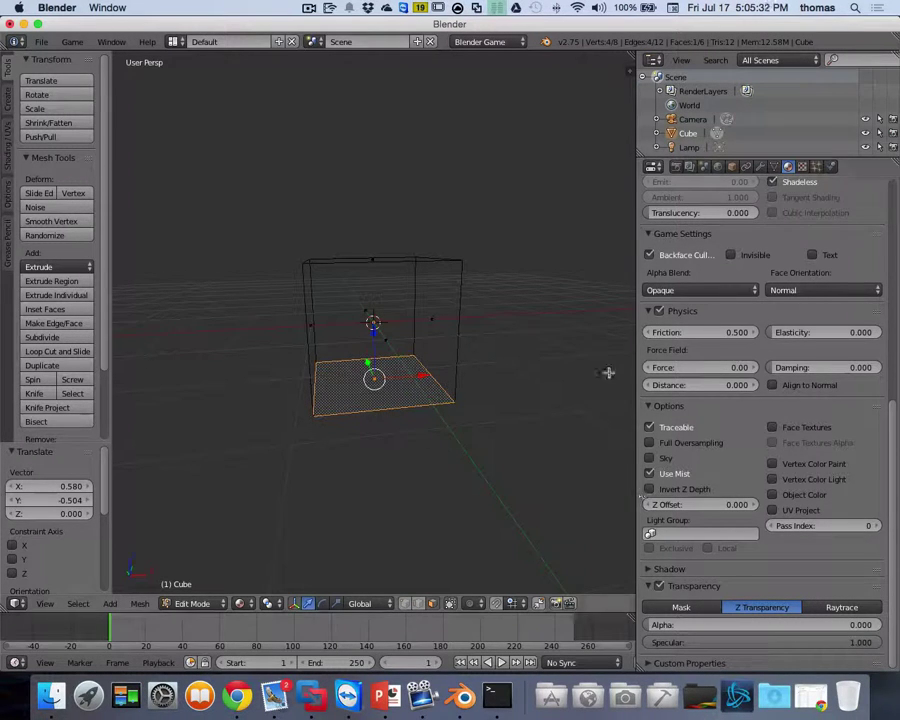
# Make the cube's texture influence the Alpha channel in addition to Color.
pyautogui.click(648, 470)
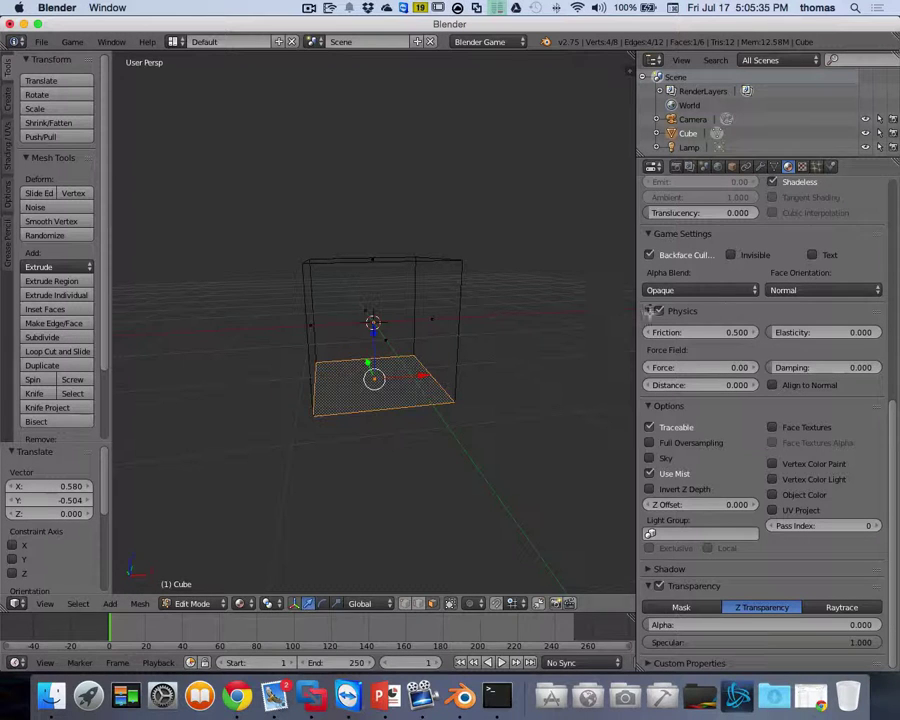
pyautogui.click(802, 168)
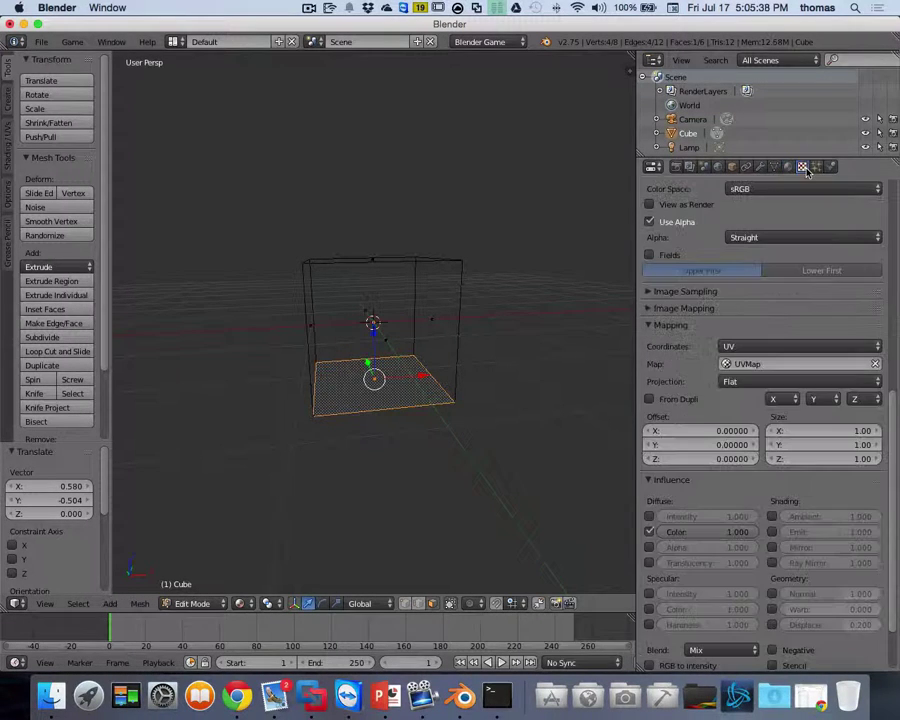
pyautogui.scroll(-3, 893, 443)
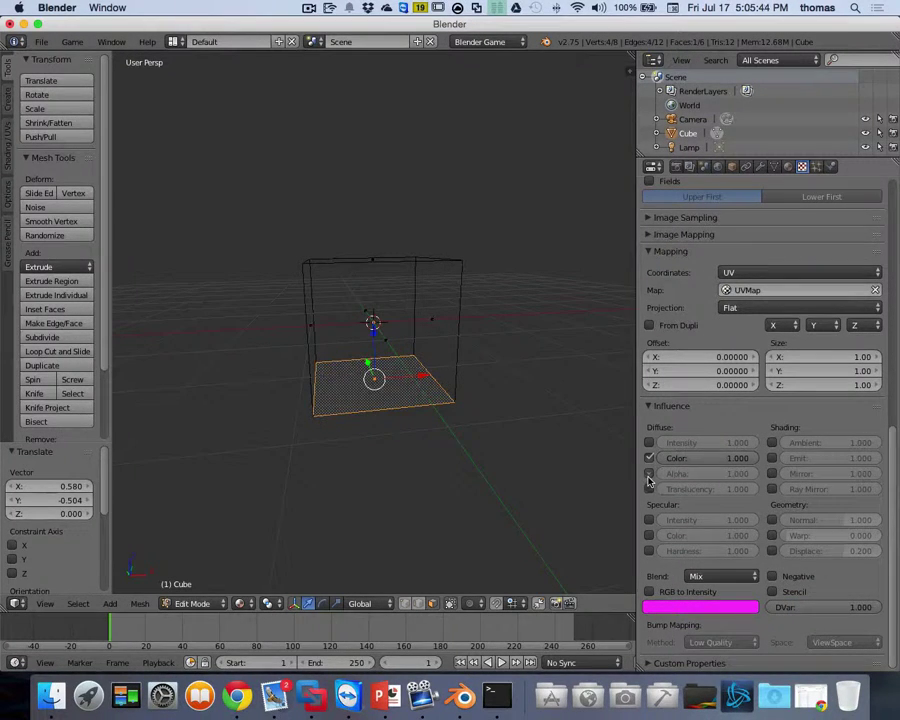
pyautogui.click(649, 473)
# Select the cube's front face and examine the transparent sprite from several angles.
pyautogui.moveTo(412, 362)
pyautogui.mouseDown(button='middle')
pyautogui.moveTo(454, 370)
pyautogui.moveTo(454, 410)
pyautogui.moveTo(413, 345)
pyautogui.mouseUp(button='middle')
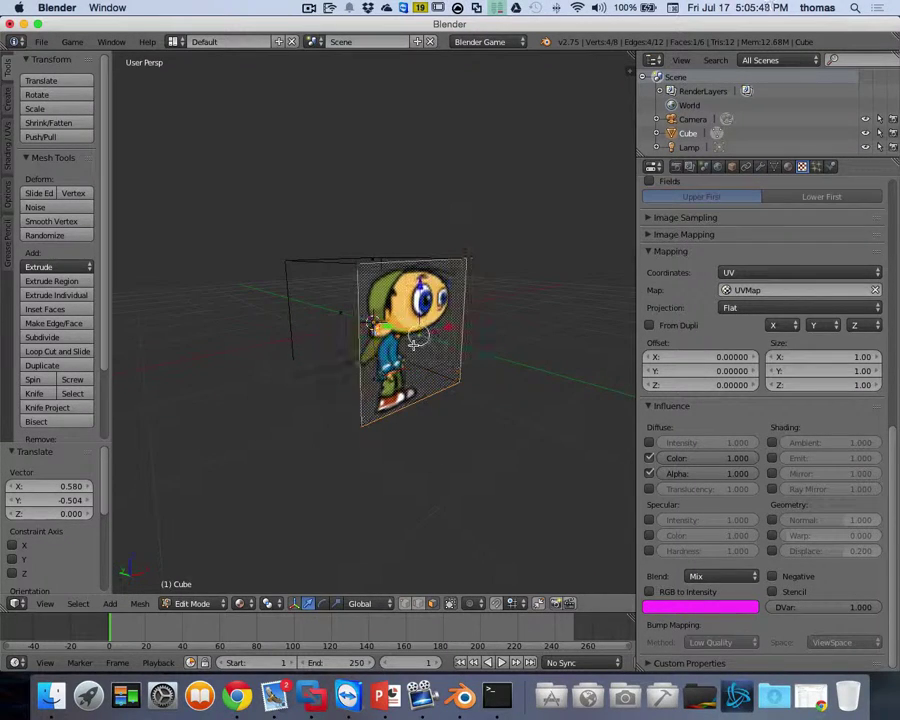
pyautogui.hscroll(-5, 472, 422)
pyautogui.hscroll(10, 475, 422)
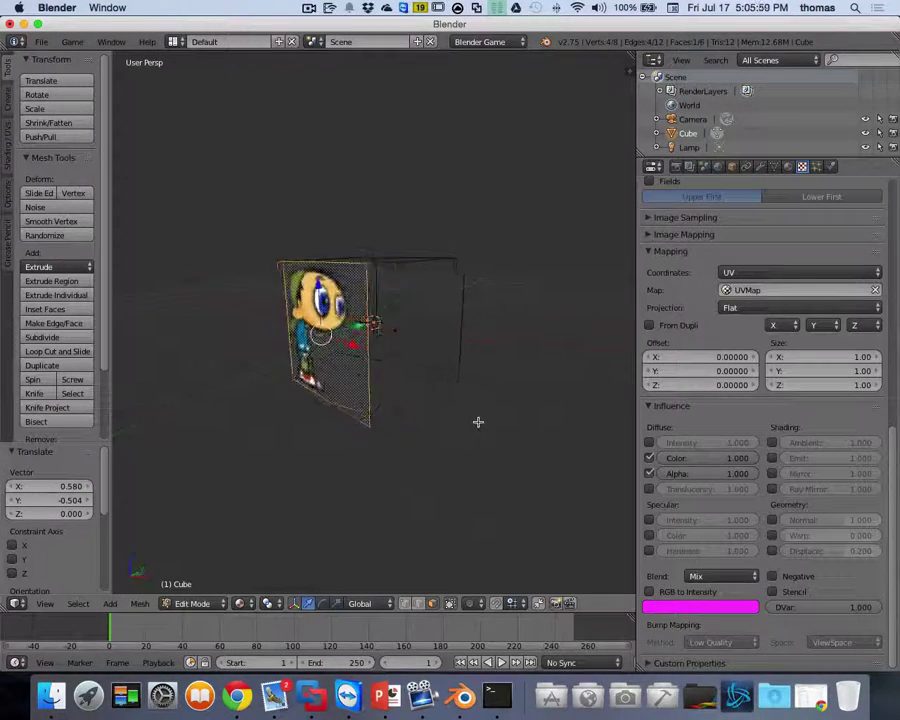
pyautogui.hscroll(4, 478, 422)
pyautogui.hscroll(-10, 478, 422)
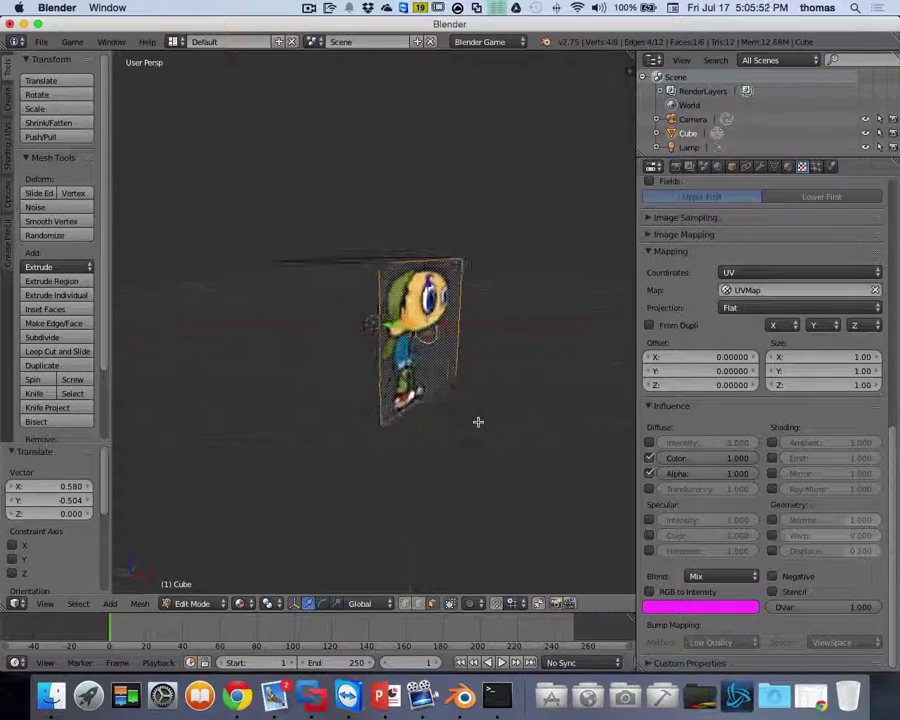
pyautogui.hscroll(-10, 478, 422)
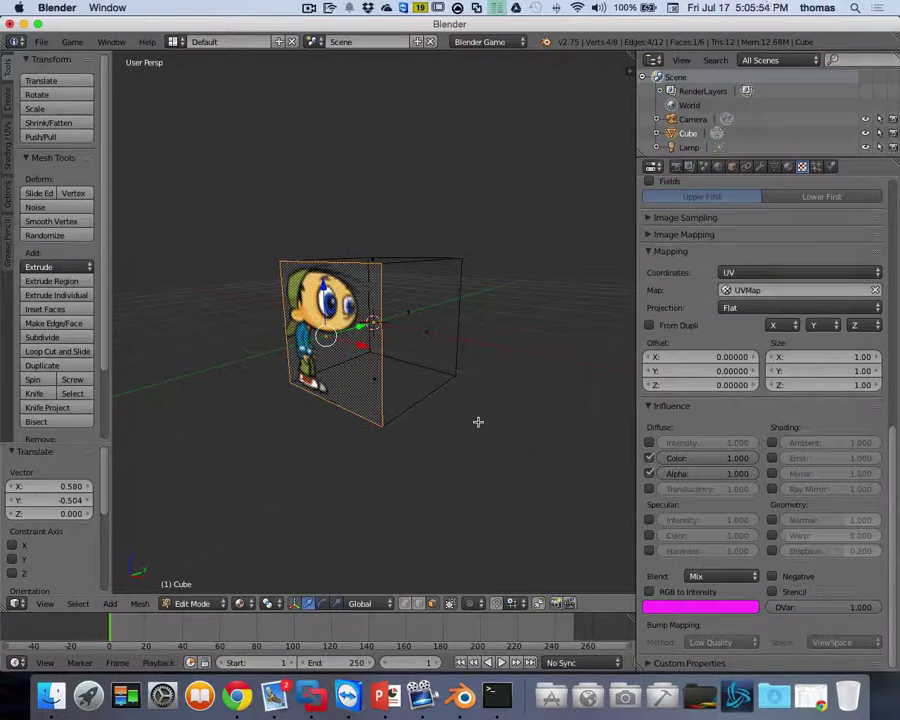
pyautogui.hscroll(-10, 478, 422)
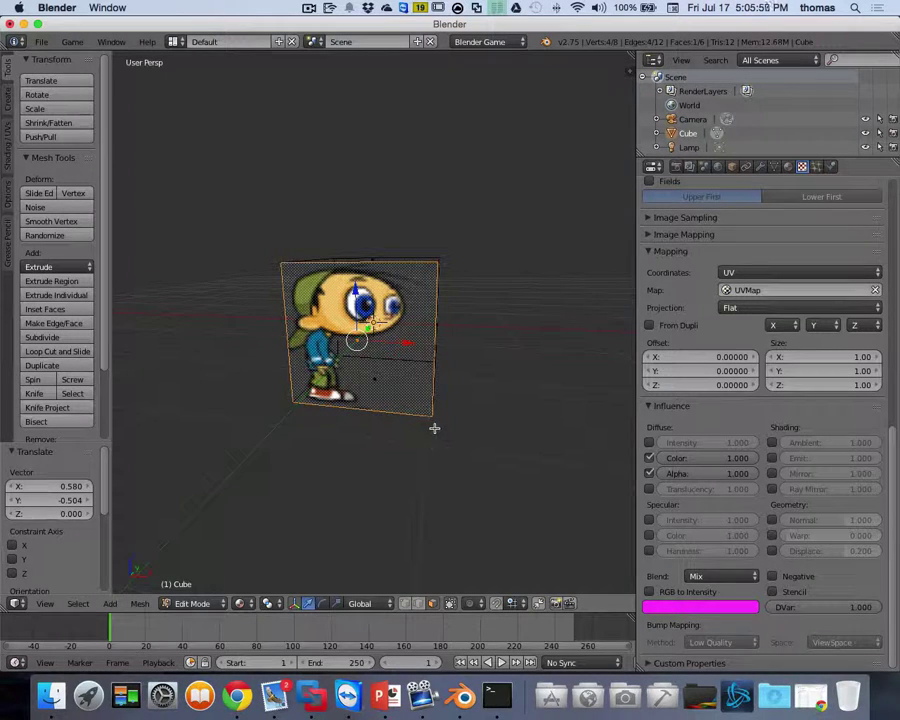
pyautogui.hscroll(-10, 446, 427)
pyautogui.hscroll(5, 448, 427)
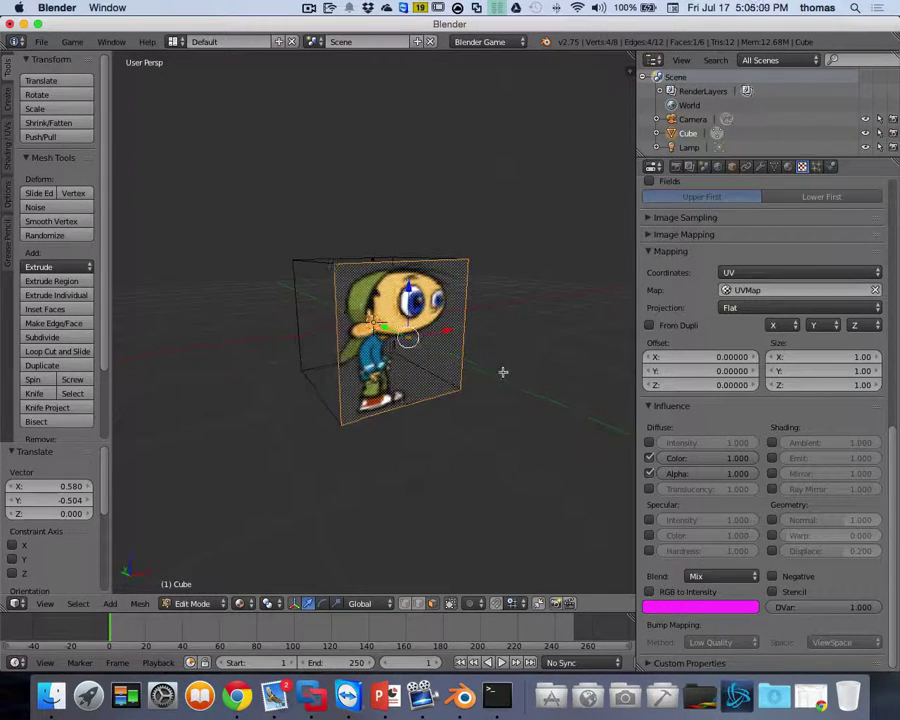
# Add a second material slot to the cube alongside the Idle material.
pyautogui.hscroll(-1, 503, 372)
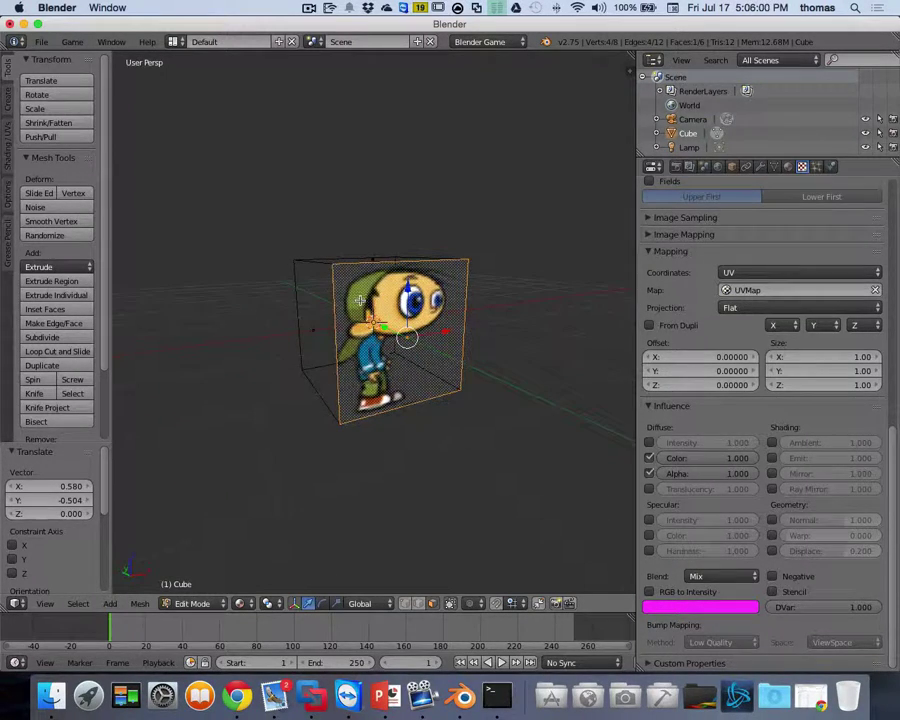
pyautogui.click(788, 167)
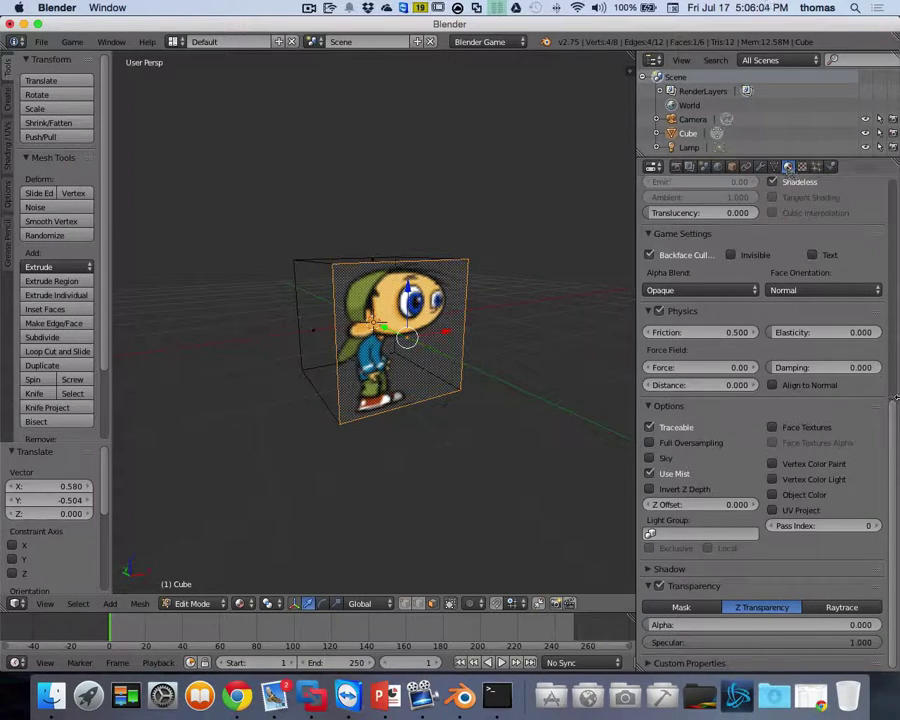
pyautogui.scroll(10, 765, 400)
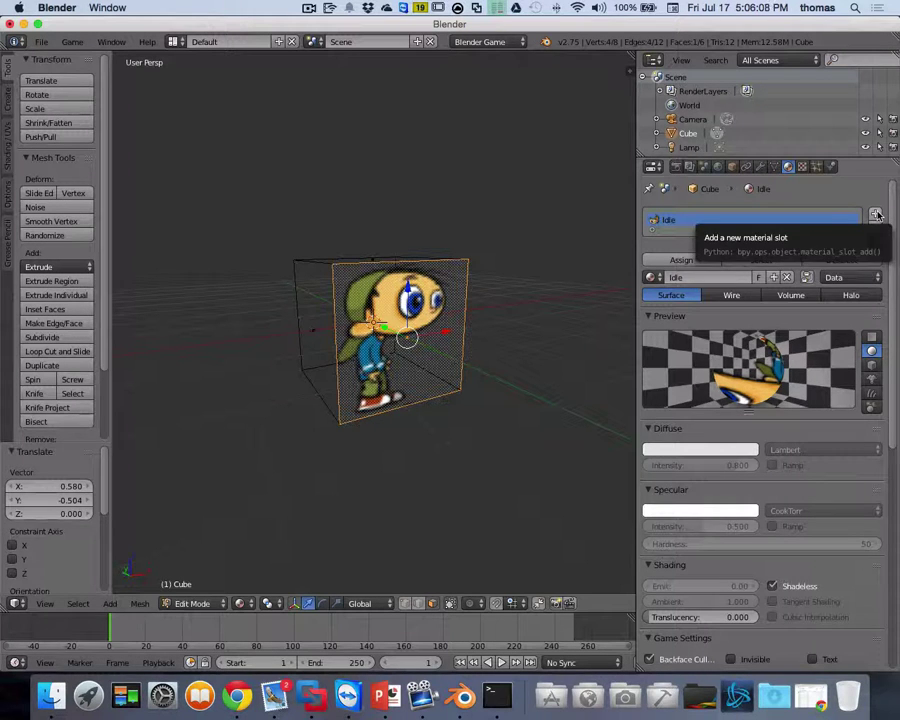
pyautogui.click(876, 215)
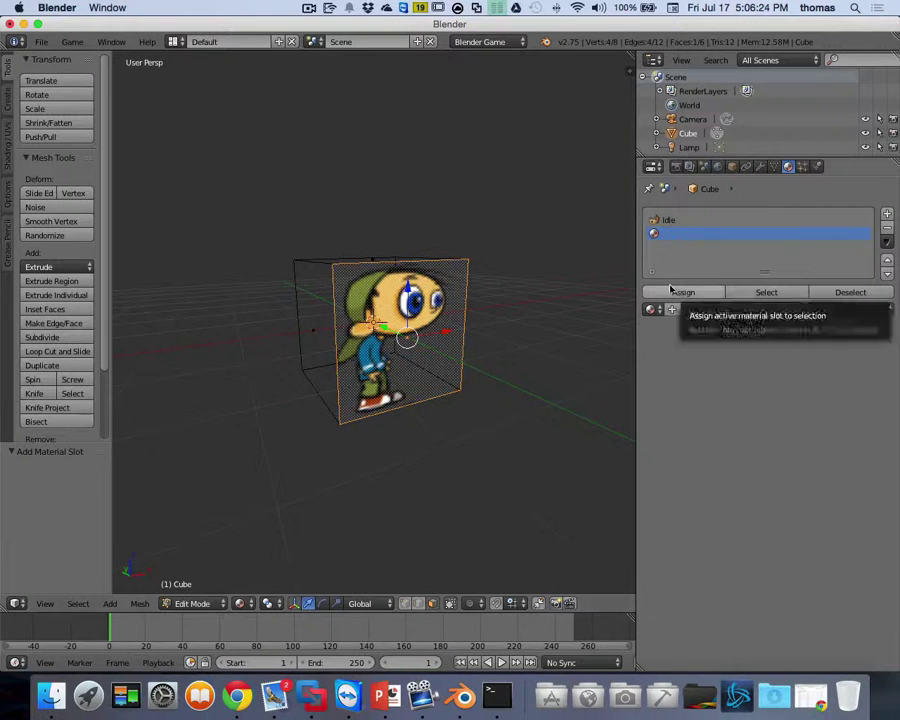
# Select the two opposite side faces adjacent to the character face and assign the empty second material slot to them.
pyautogui.hscroll(-10, 540, 295)
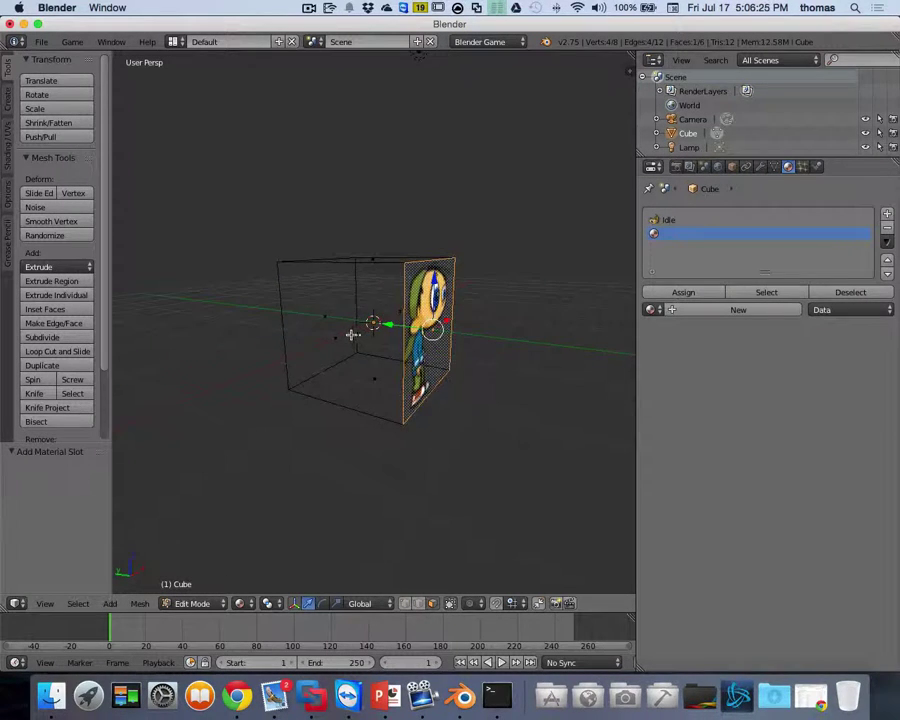
pyautogui.rightClick(340, 338)
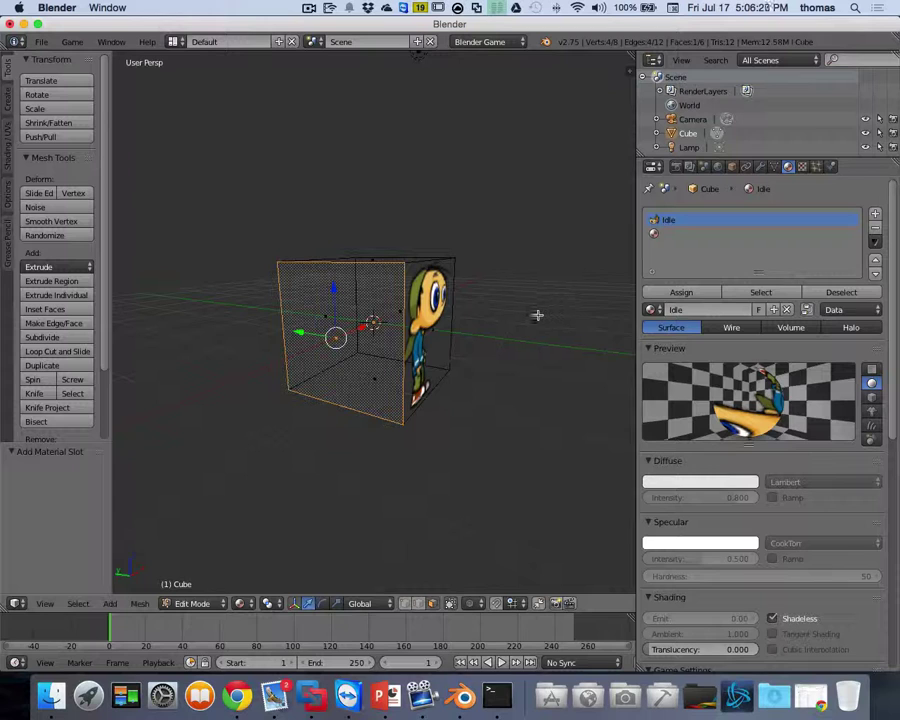
pyautogui.hscroll(10, 538, 315)
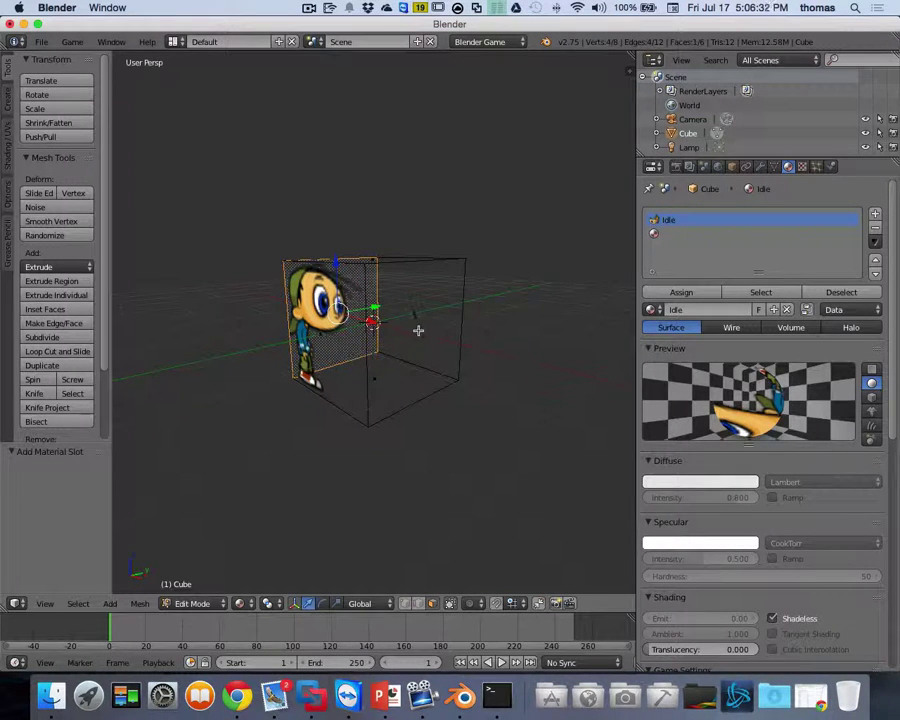
pyautogui.keyDown('shift'); pyautogui.rightClick(409, 320); pyautogui.keyUp('shift')
pyautogui.hscroll(-10, 498, 341)
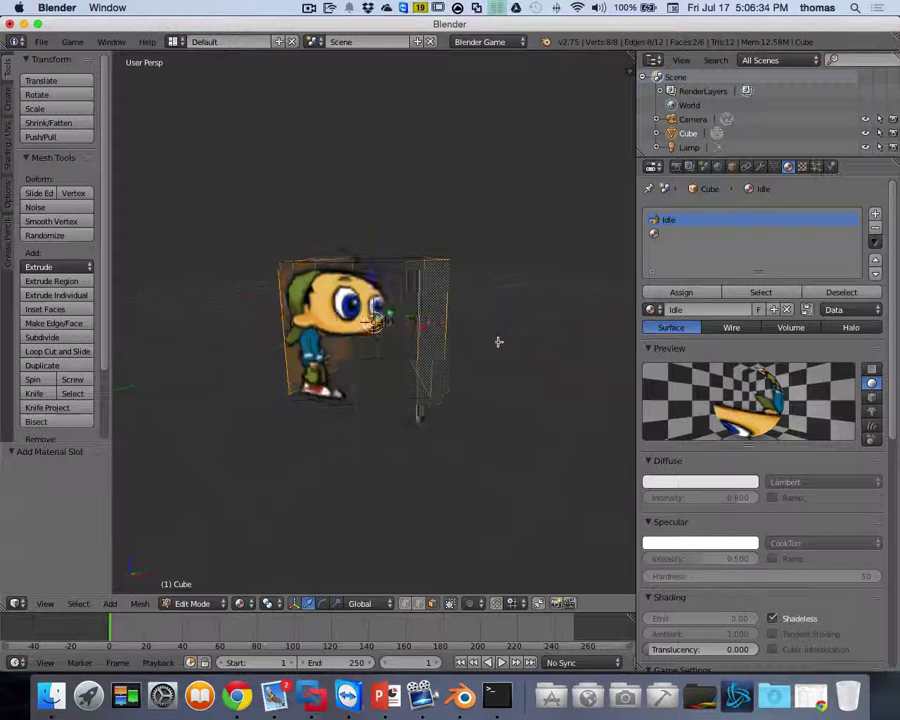
pyautogui.click(672, 235)
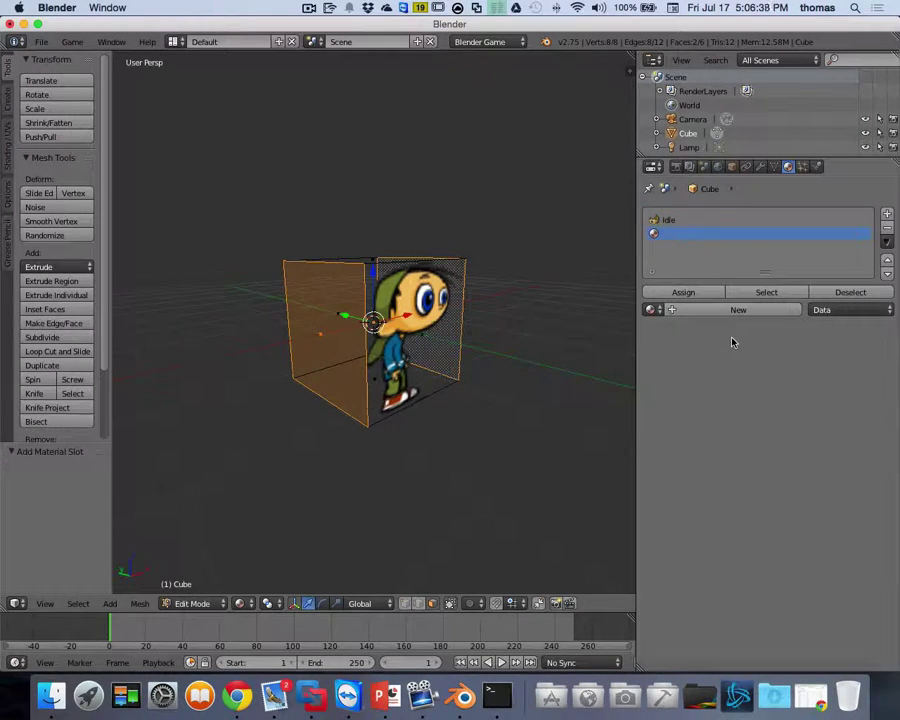
pyautogui.click(684, 292)
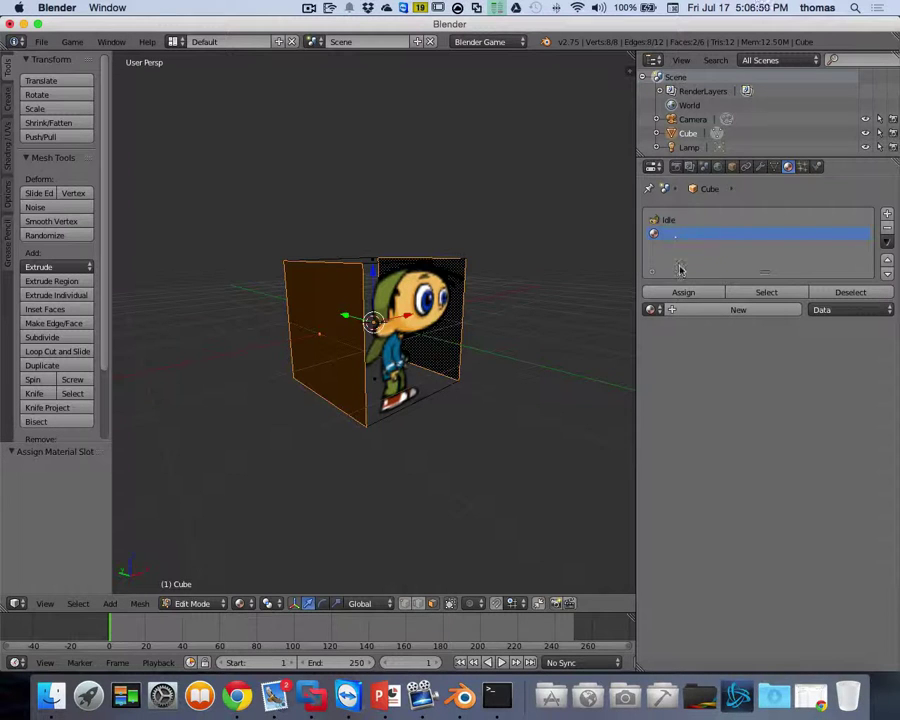
# Create a new material in the second slot and name it Walk.
pyautogui.click(719, 311)
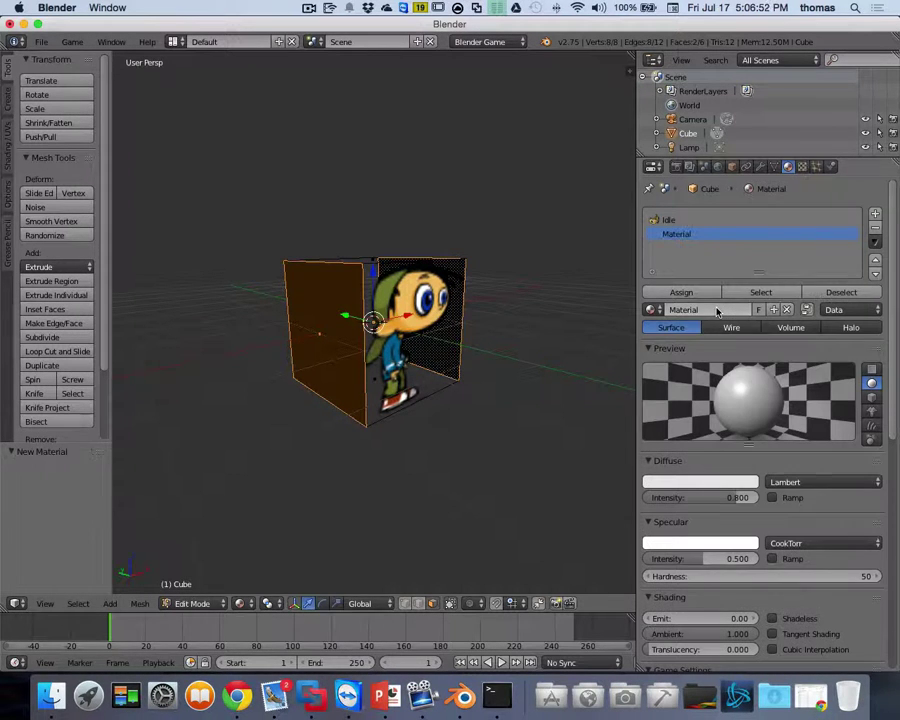
pyautogui.doubleClick(678, 234)
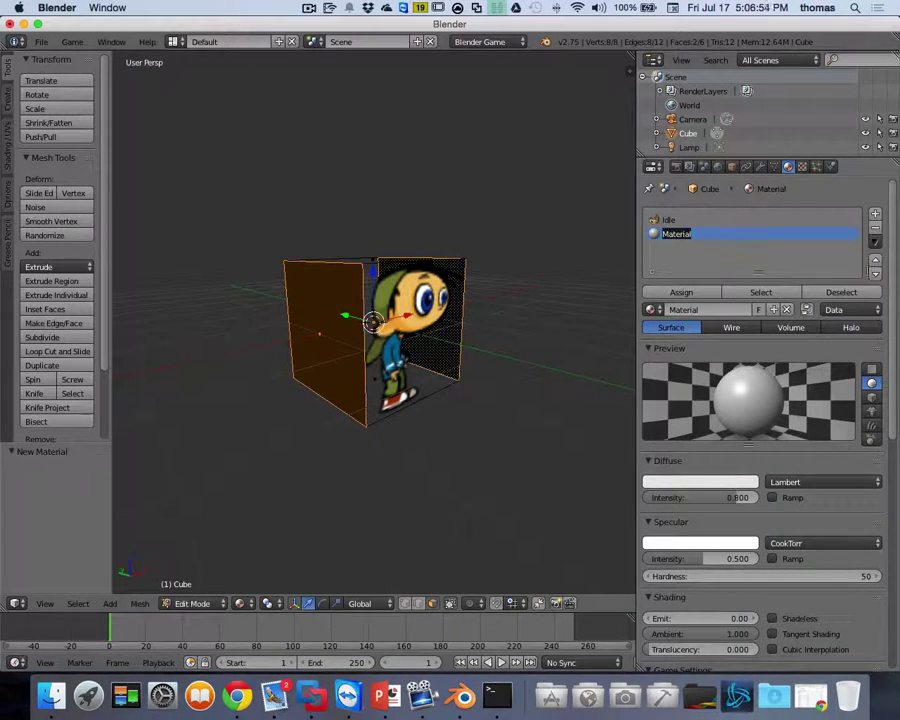
pyautogui.write('Wall')
pyautogui.press('Return')
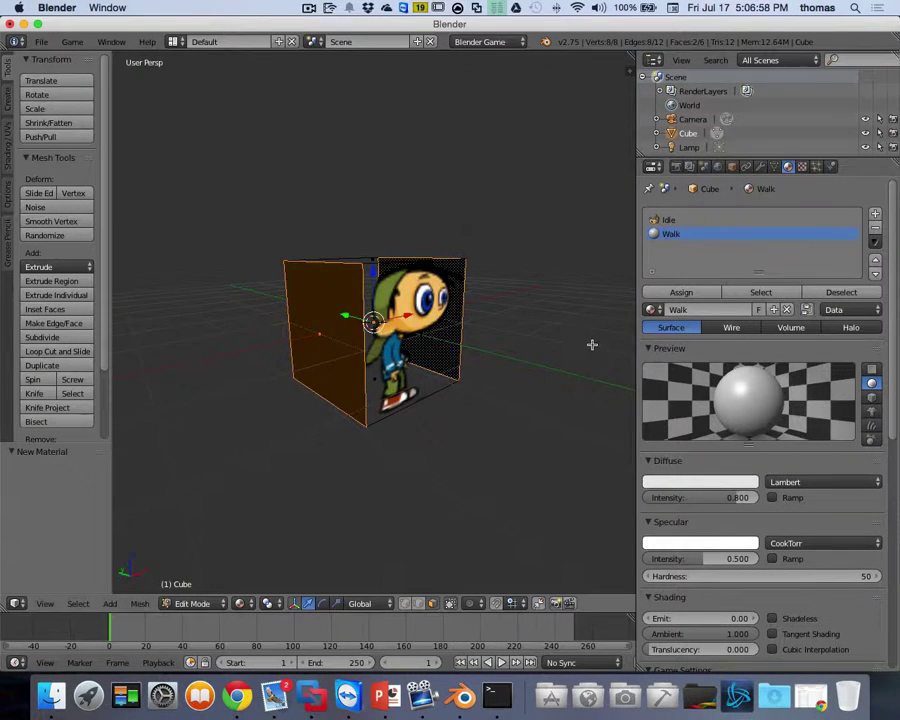
# Make the Walk material Shadeless and check both side faces of the cube.
pyautogui.moveTo(592, 343); pyautogui.dragTo(471, 321, button='middle')
pyautogui.moveTo(472, 321); pyautogui.dragTo(500, 300, button='middle')
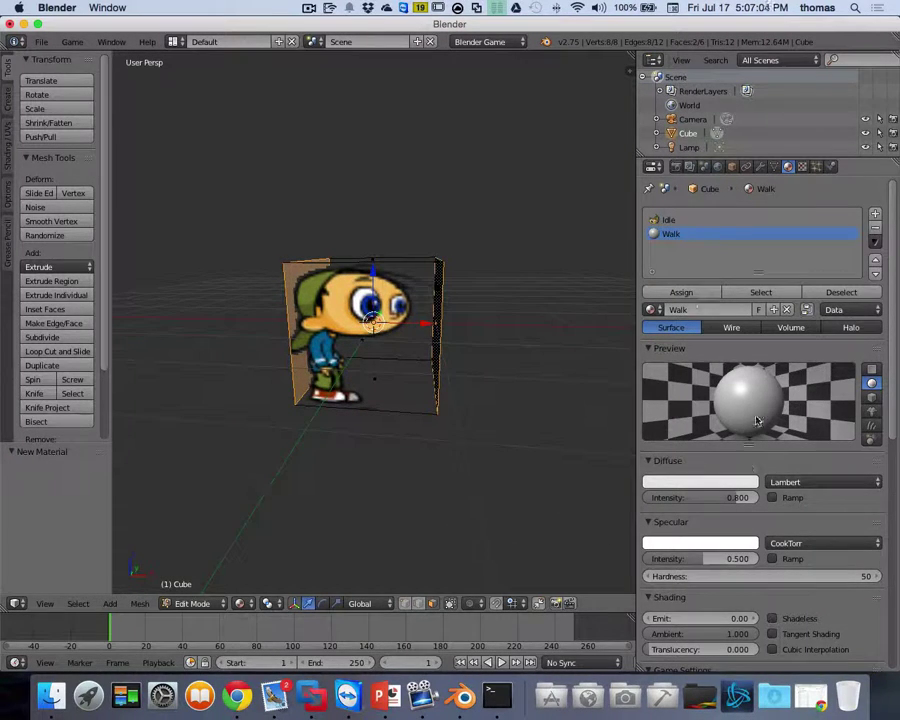
pyautogui.click(776, 622)
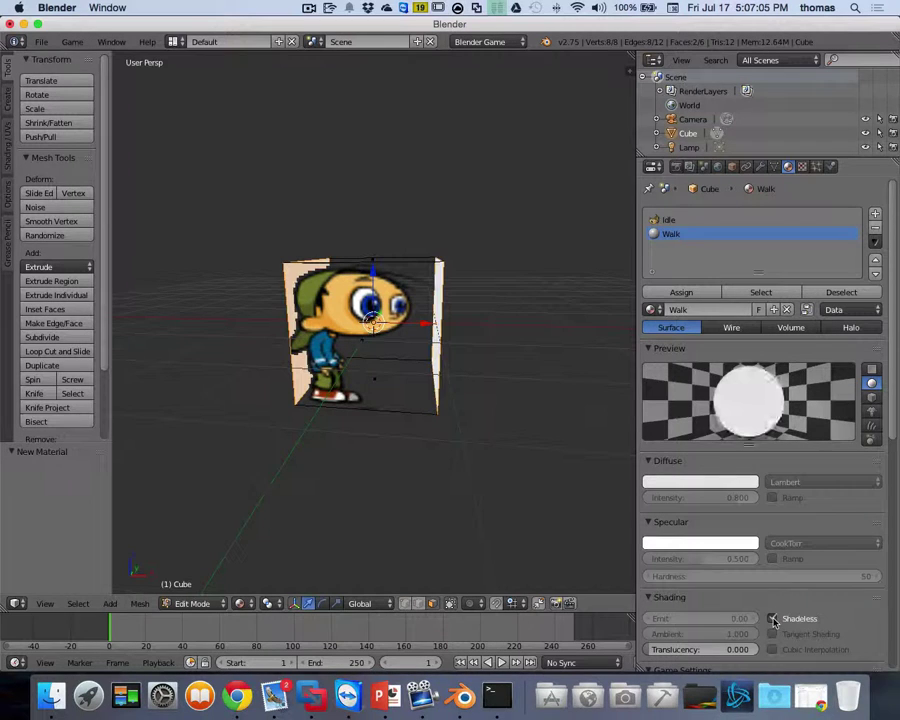
pyautogui.moveTo(506, 357); pyautogui.dragTo(500, 341, button='middle')
pyautogui.hscroll(-4, 500, 341)
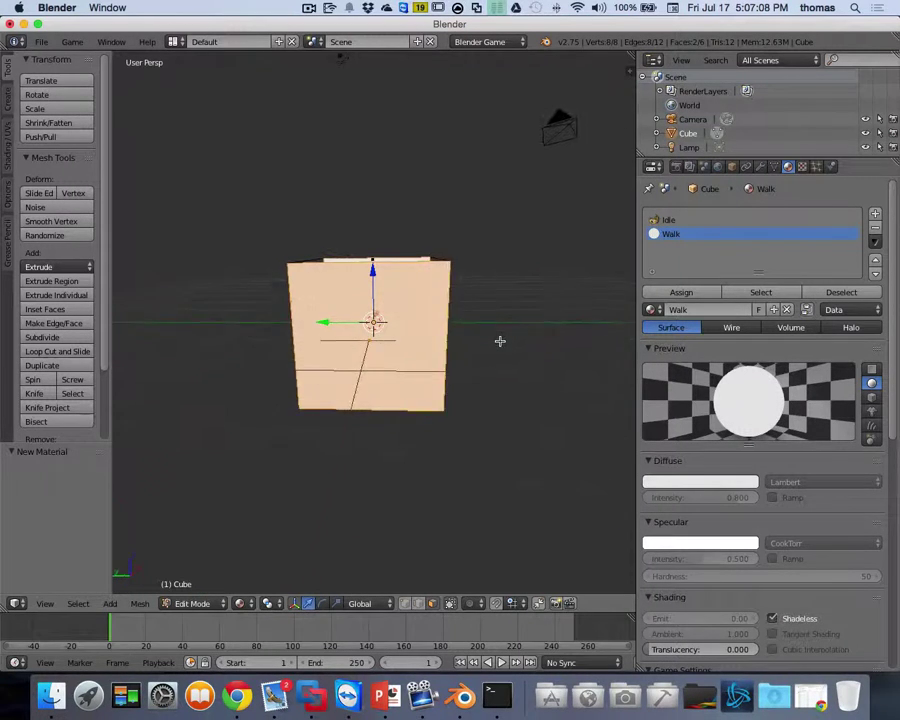
pyautogui.hscroll(10, 499, 341)
pyautogui.hscroll(-10, 501, 341)
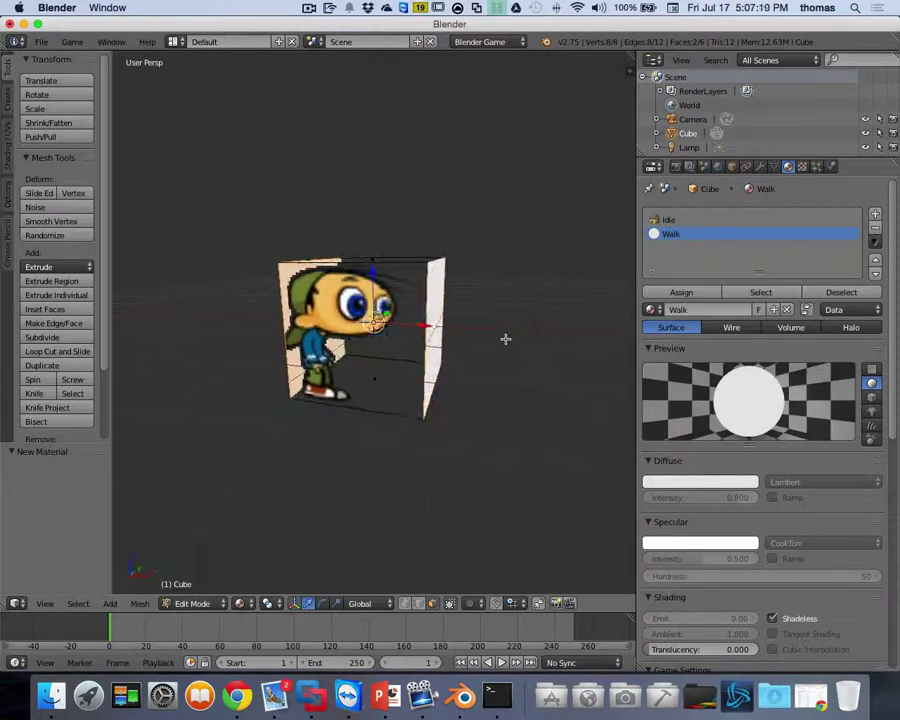
pyautogui.hscroll(-6, 451, 345)
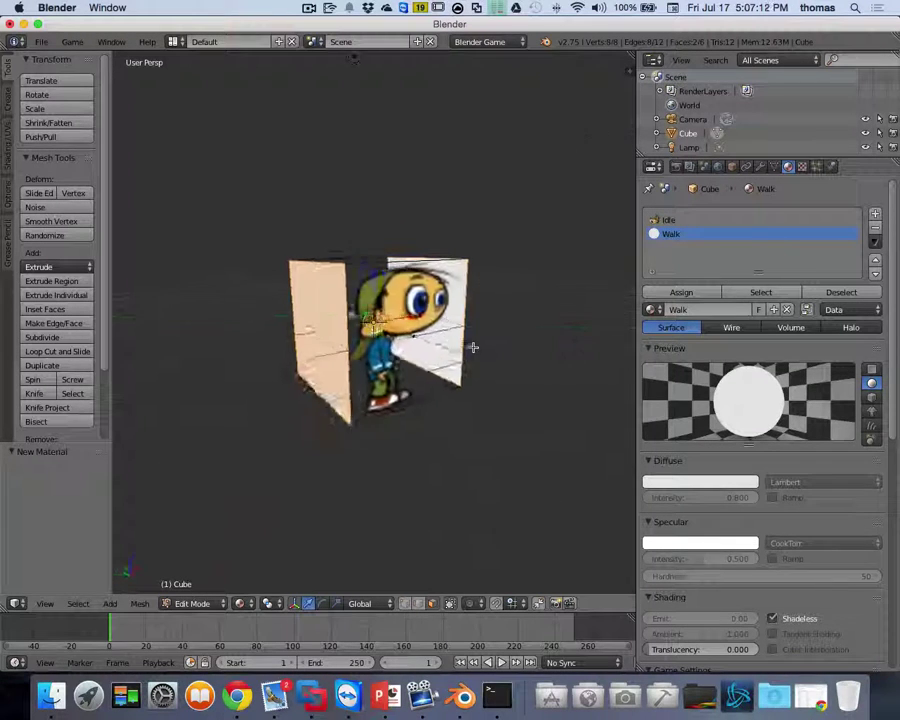
# Add a new Image or Movie texture to the Walk material.
pyautogui.click(802, 167)
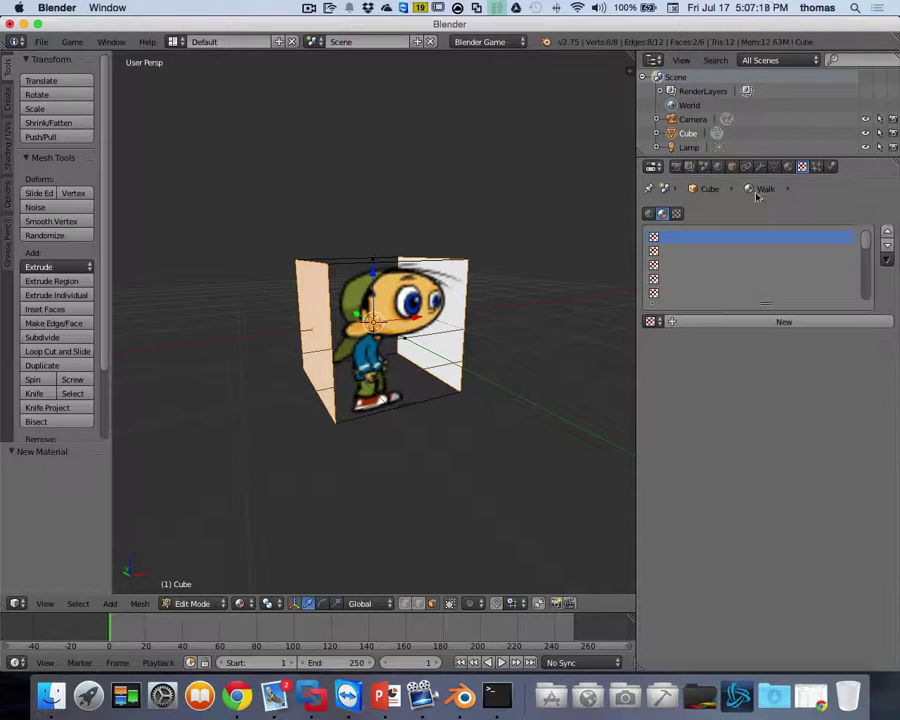
pyautogui.click(787, 322)
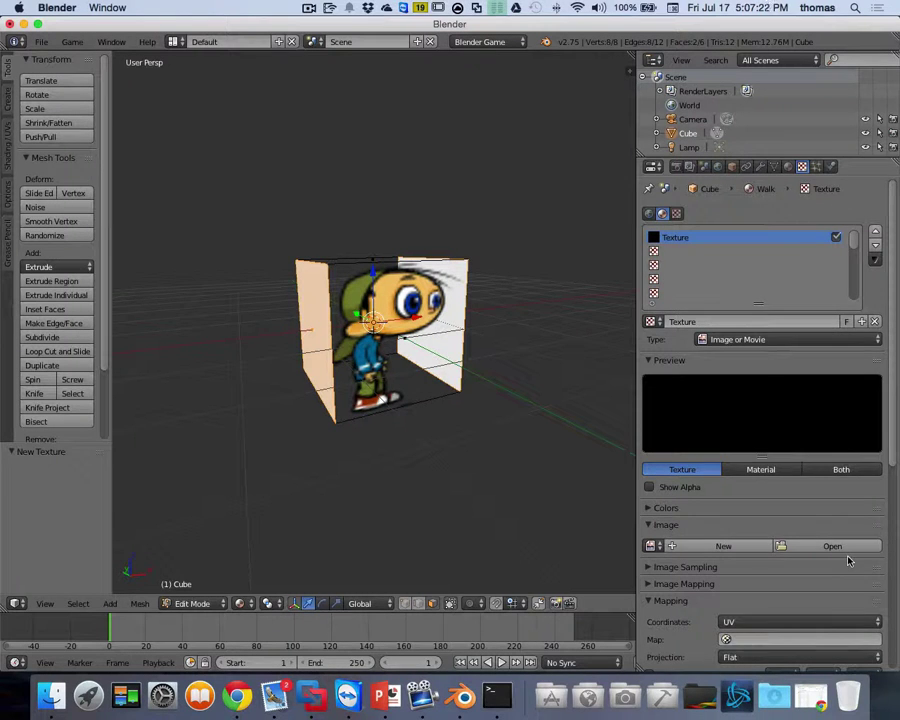
pyautogui.scroll(-1, 845, 557)
pyautogui.scroll(-3, 845, 557)
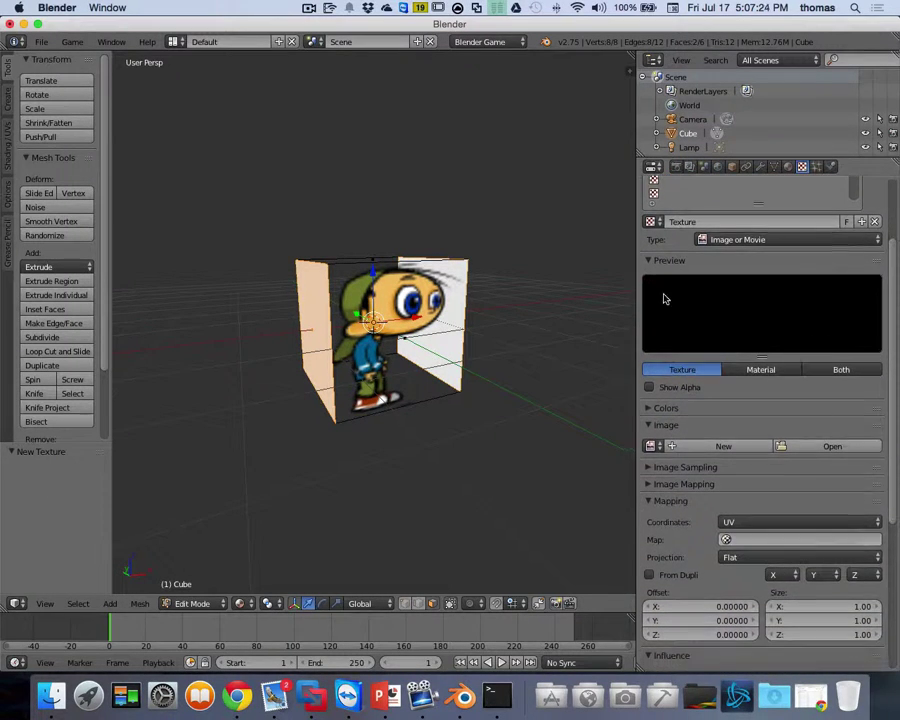
# Load walk0001.png from the Desktop/2dGame/Assets folder as the Walk material's texture image.
pyautogui.click(831, 446)
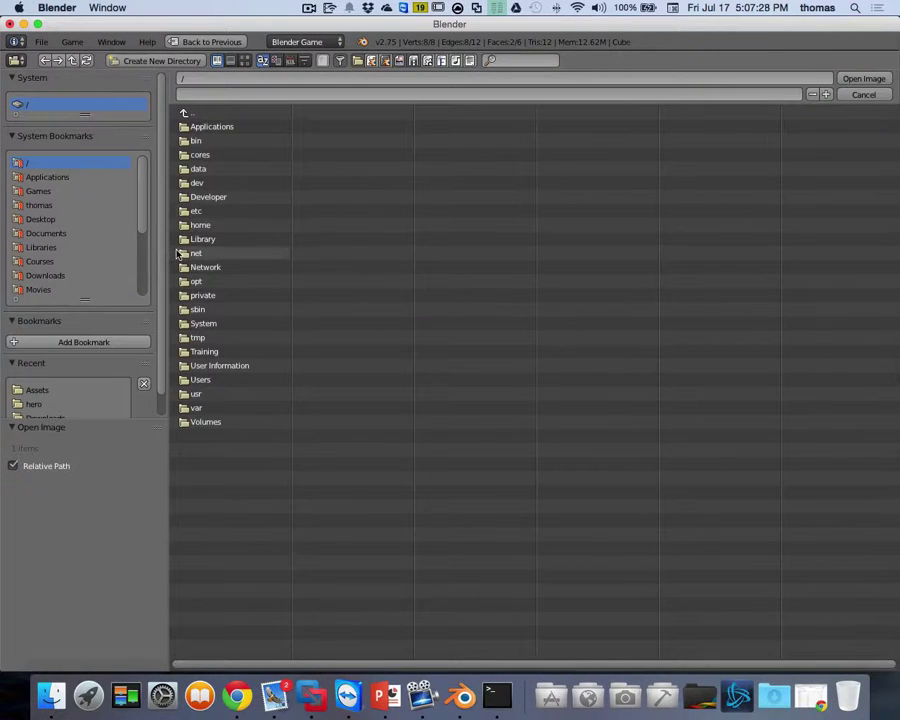
pyautogui.click(45, 220)
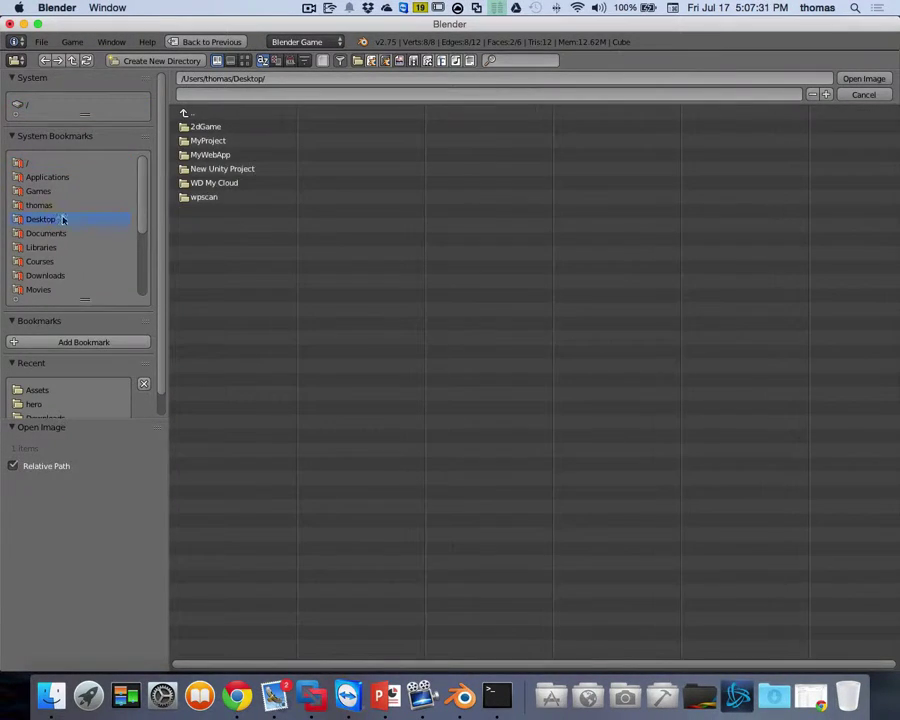
pyautogui.click(214, 130)
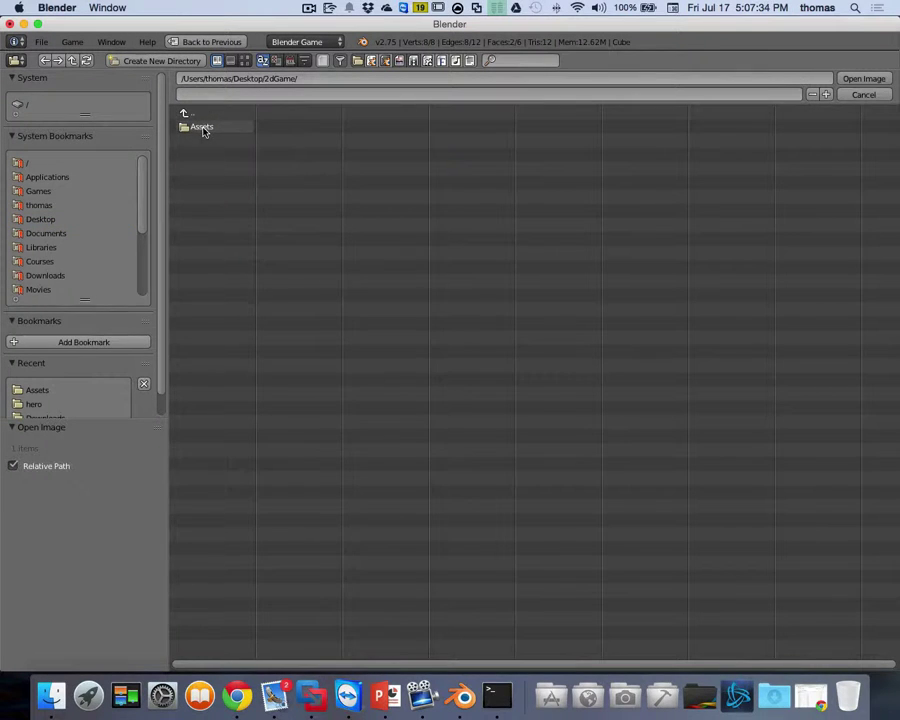
pyautogui.click(205, 129)
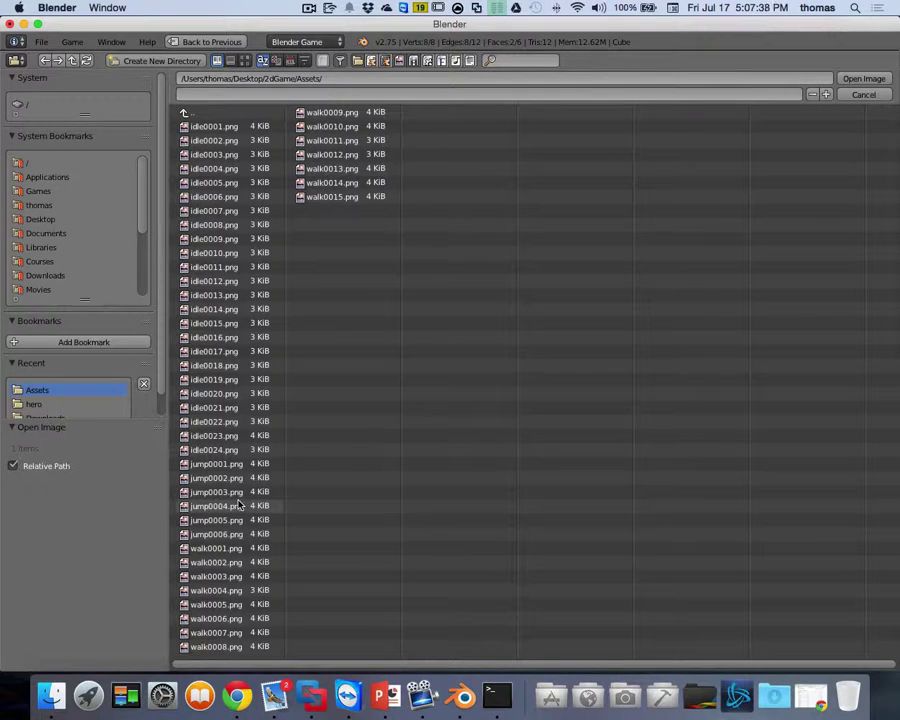
pyautogui.click(214, 550)
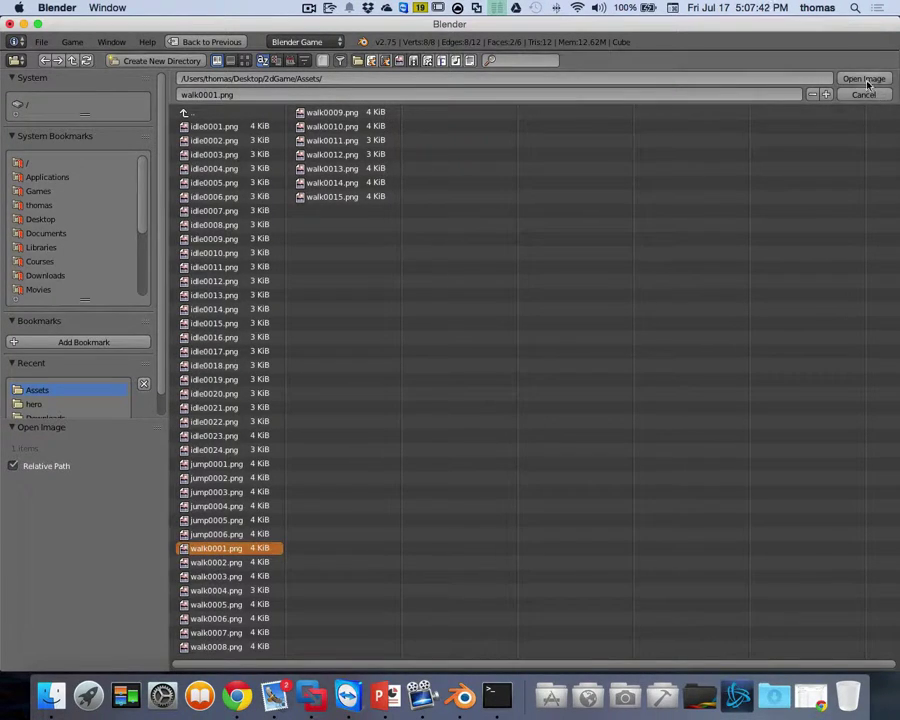
pyautogui.click(864, 80)
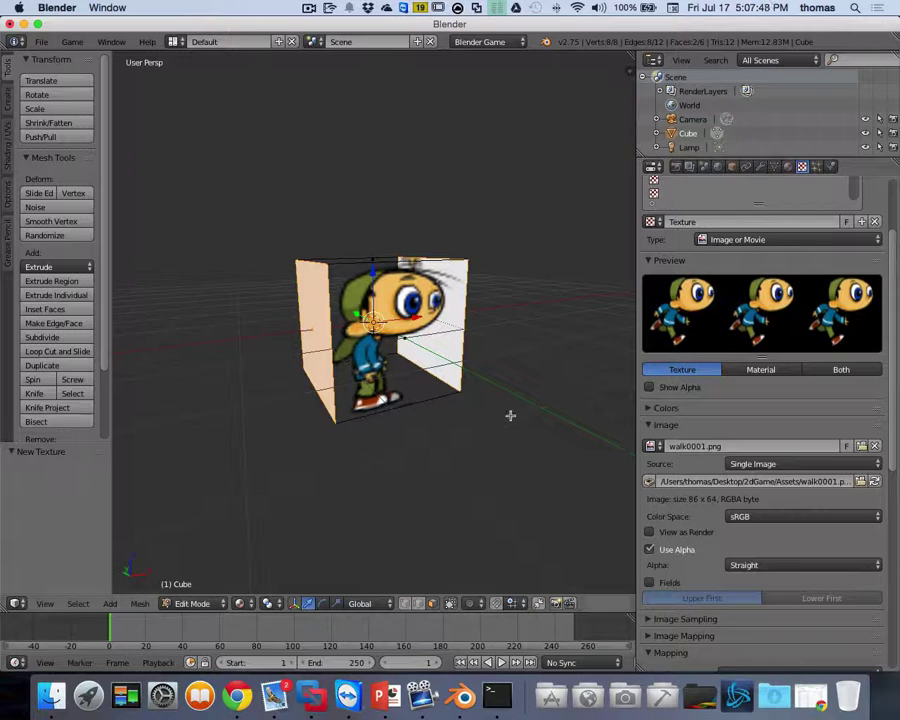
# Unwrap the two selected side faces with the standard Unwrap method and inspect the walk image on both.
pyautogui.moveTo(512, 402); pyautogui.dragTo(331, 332, button='middle')
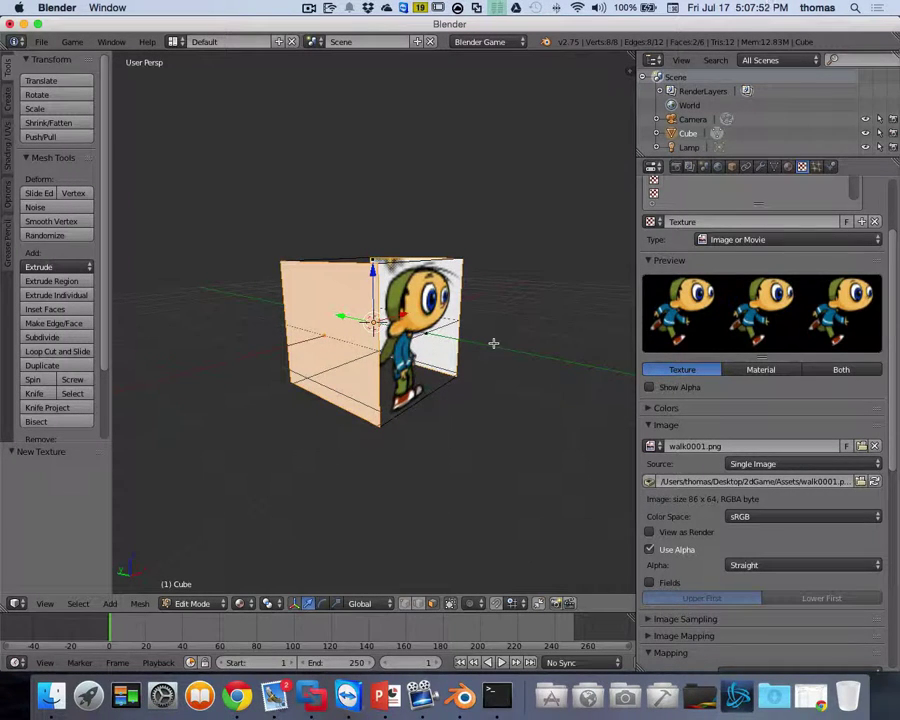
pyautogui.hscroll(5, 493, 343)
pyautogui.scroll(-10, 768, 436)
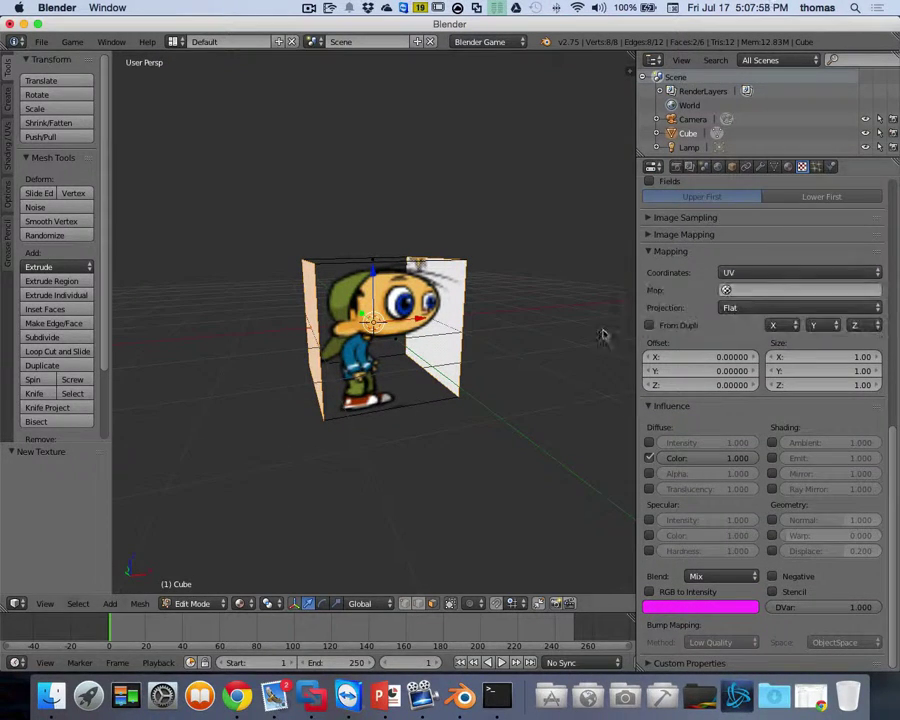
pyautogui.hscroll(-10, 319, 328)
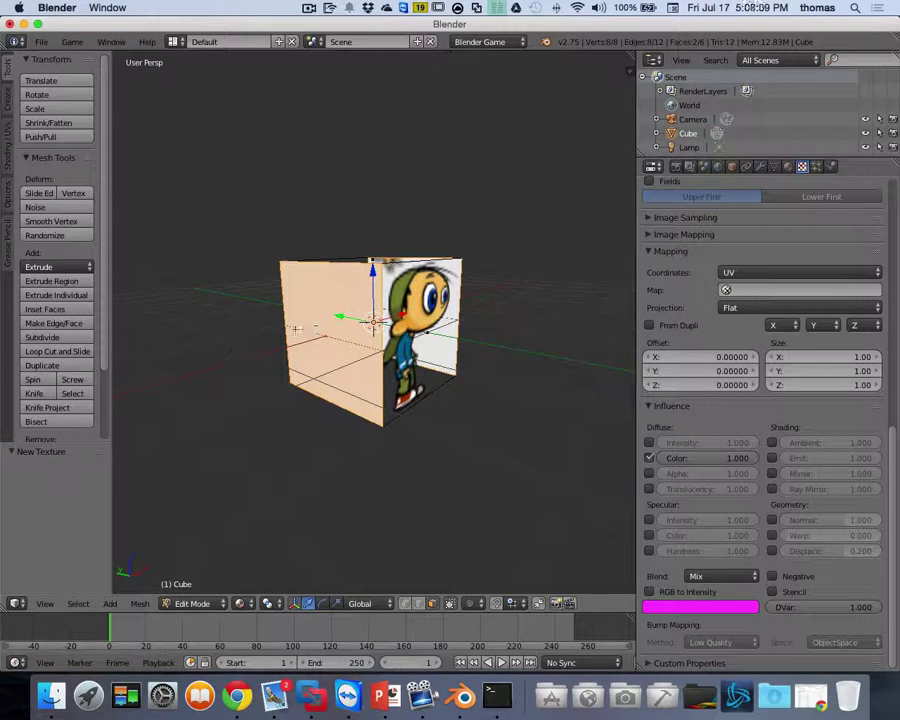
pyautogui.press('u')
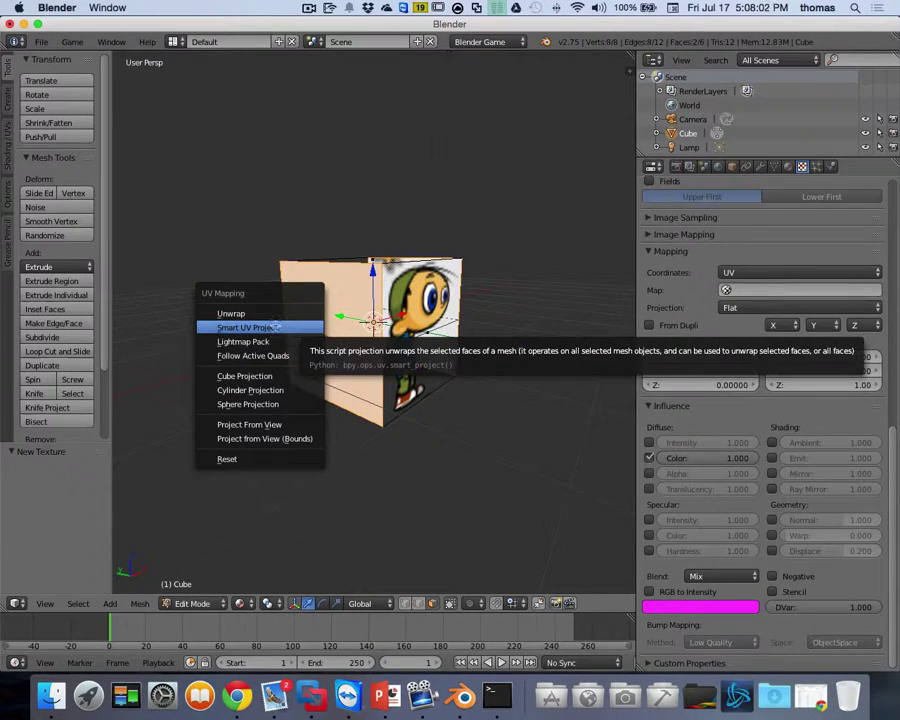
pyautogui.click(231, 313)
pyautogui.hscroll(-10, 380, 361)
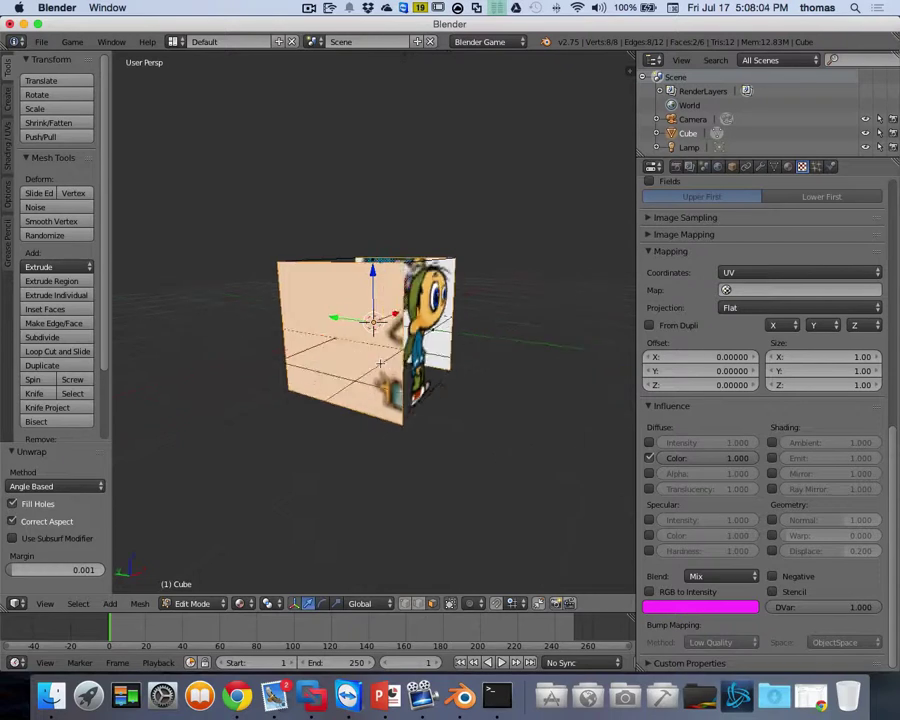
pyautogui.hscroll(20, 445, 365)
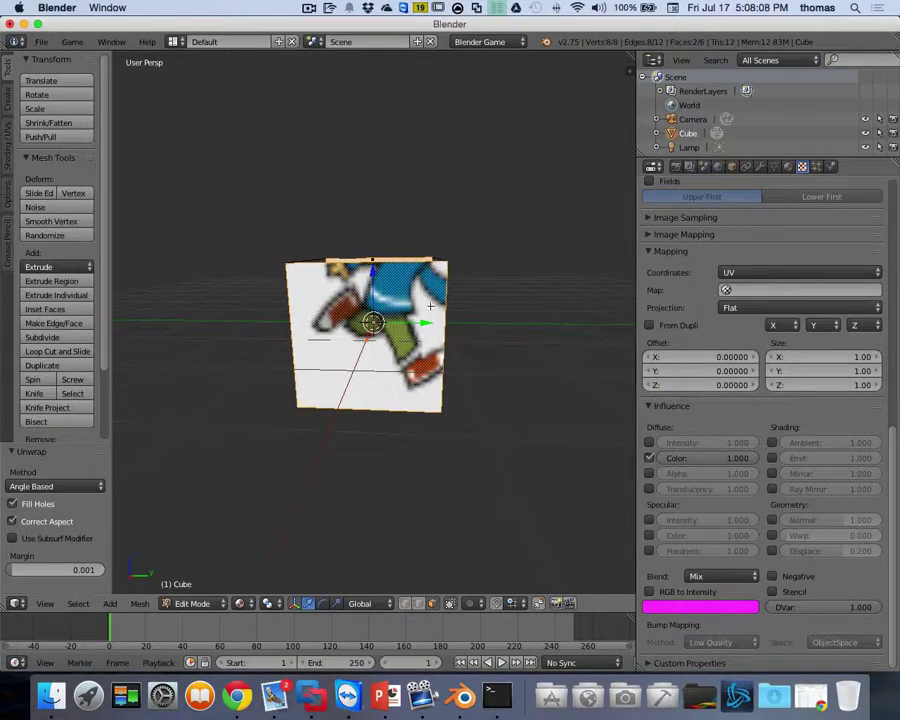
pyautogui.hscroll(-15, 429, 305)
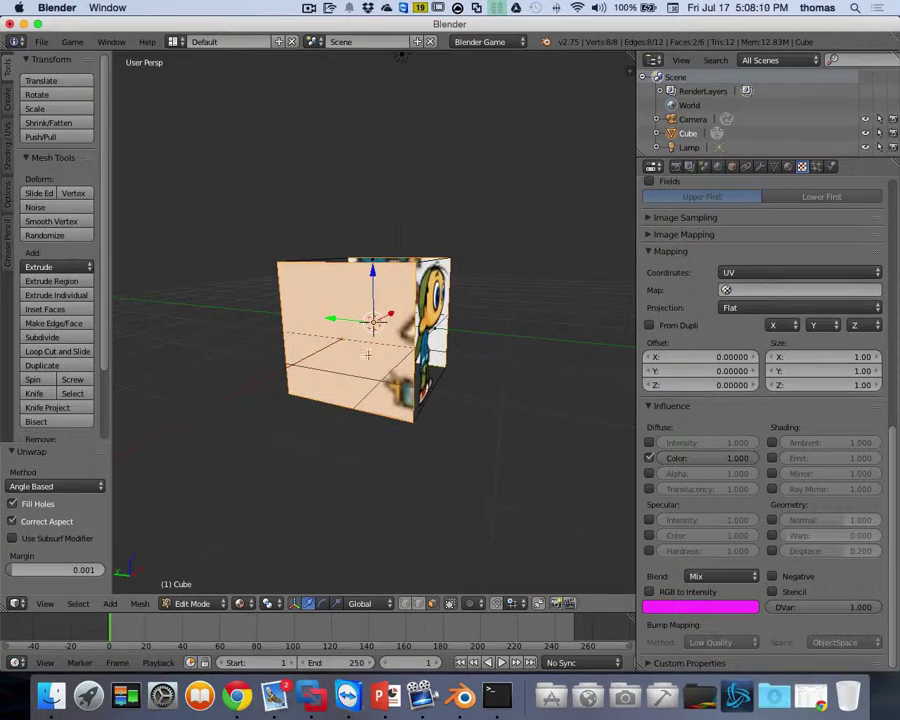
pyautogui.hscroll(15, 391, 361)
pyautogui.hscroll(-5, 391, 361)
pyautogui.hscroll(5, 391, 361)
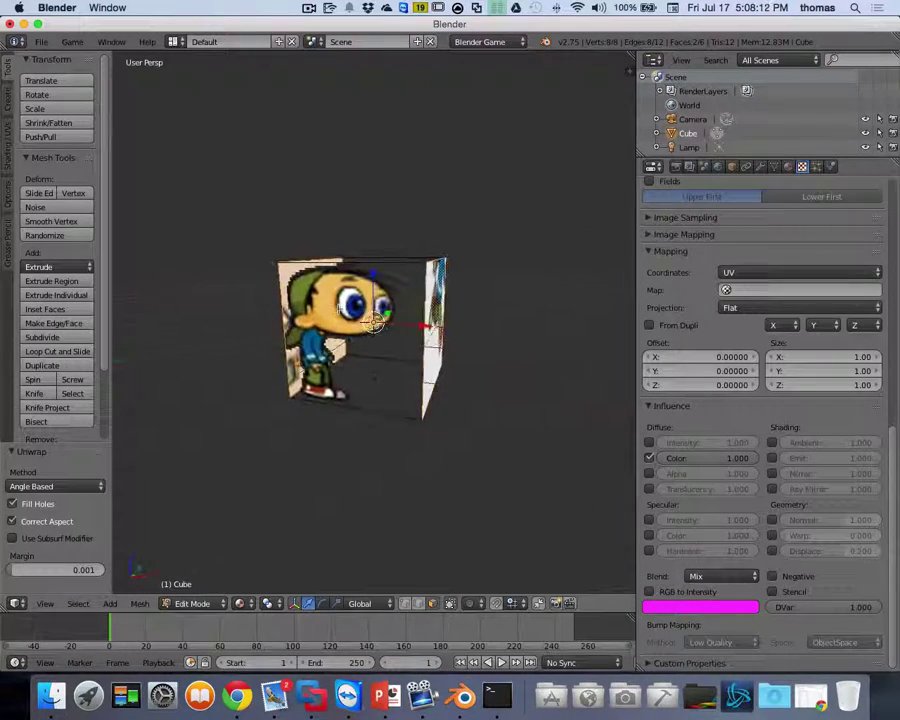
# Switch the screen layout from Default to UV Editing.
pyautogui.hscroll(3, 420, 397)
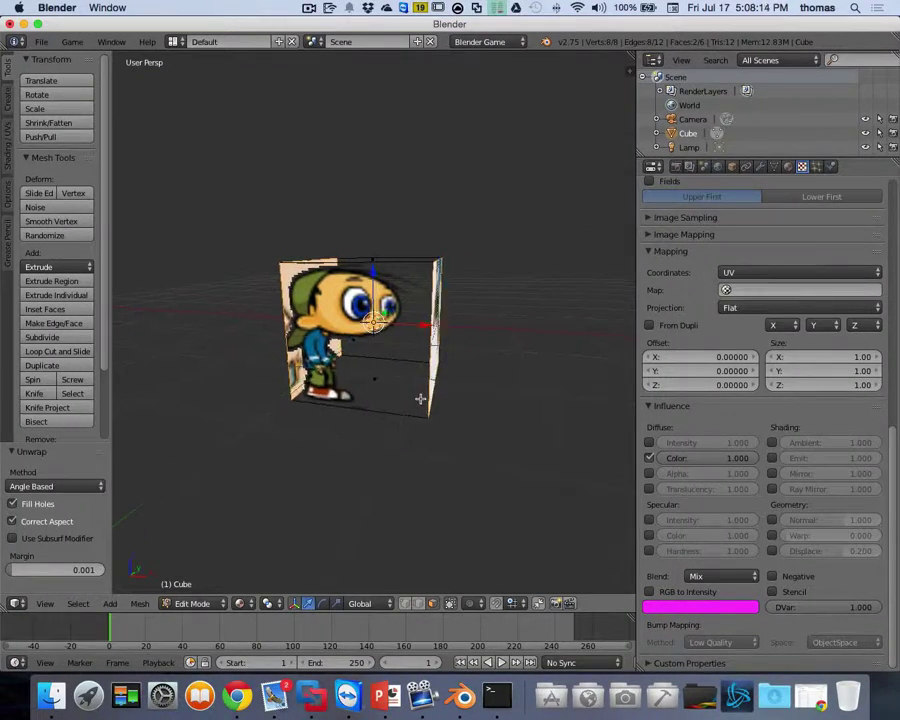
pyautogui.click(174, 42)
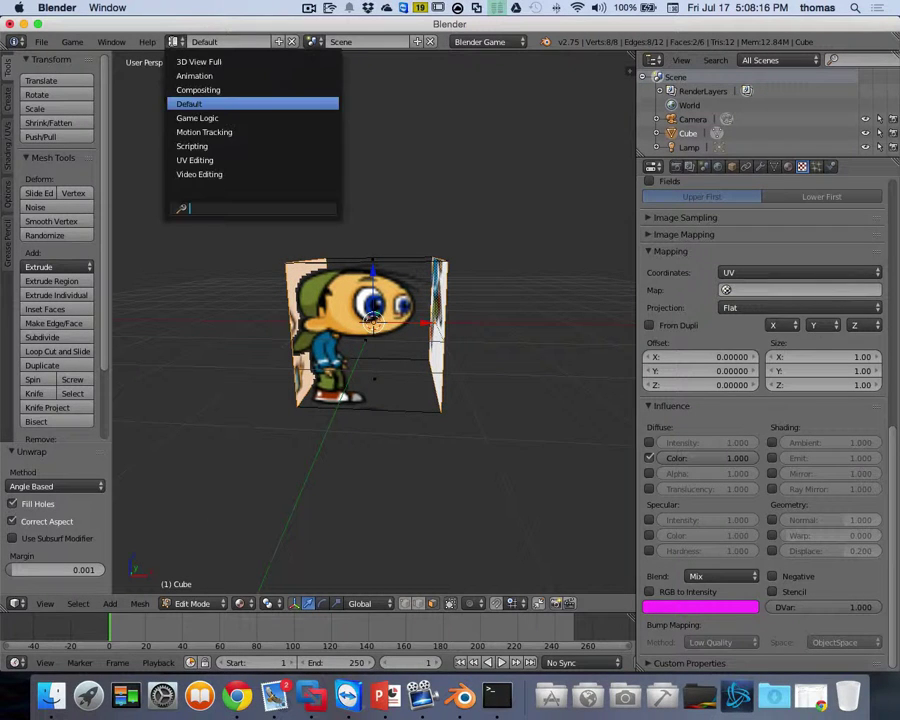
pyautogui.click(205, 160)
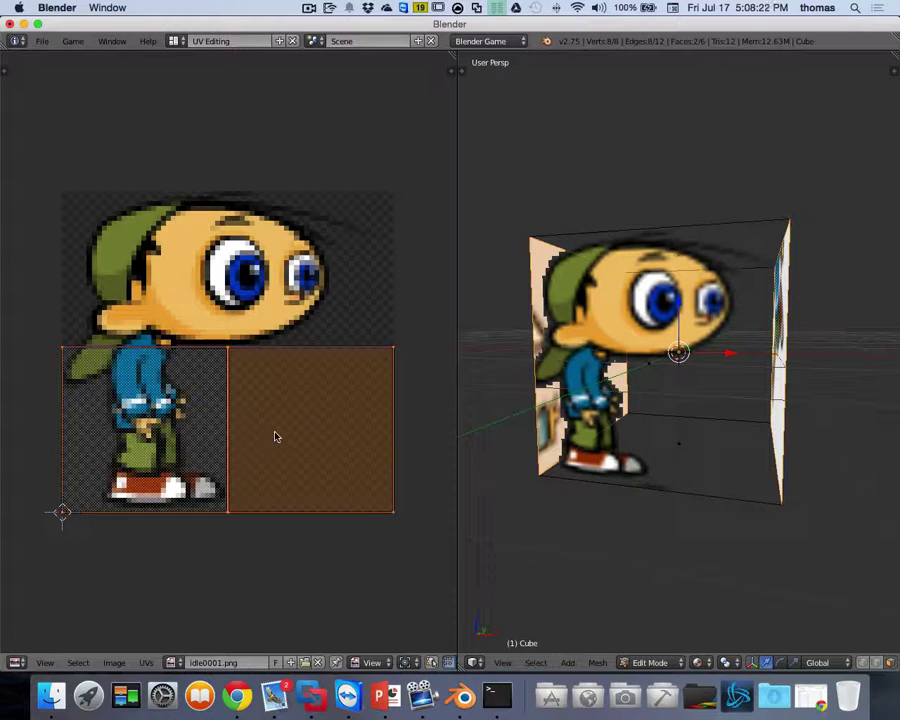
# Examine how the walk image sits on the cube's two side faces from the front, back, right and left views.
pyautogui.hscroll(-10, 649, 399)
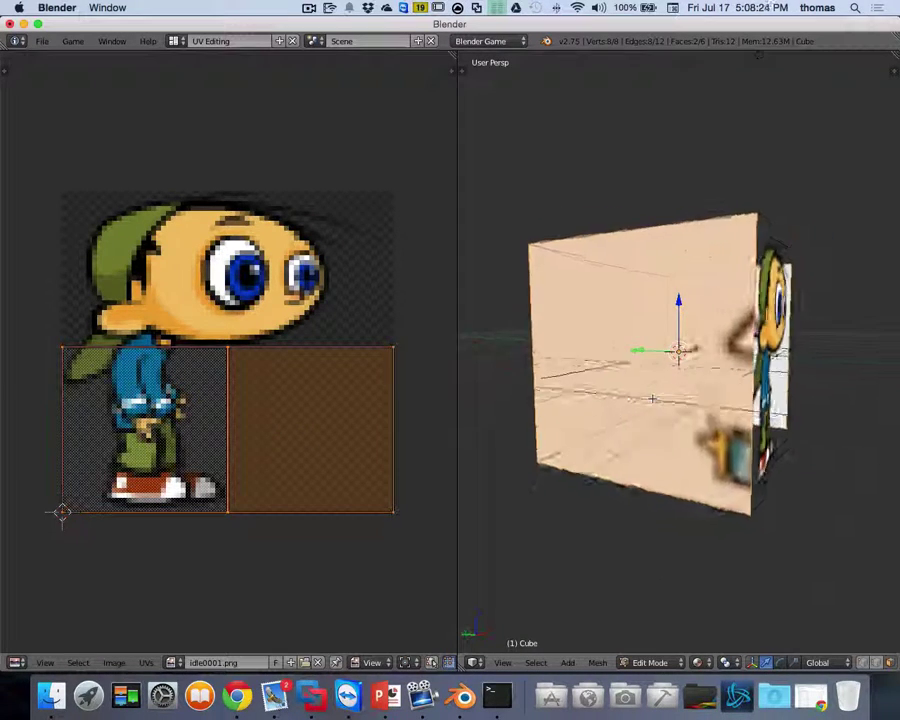
pyautogui.hscroll(-2, 644, 403)
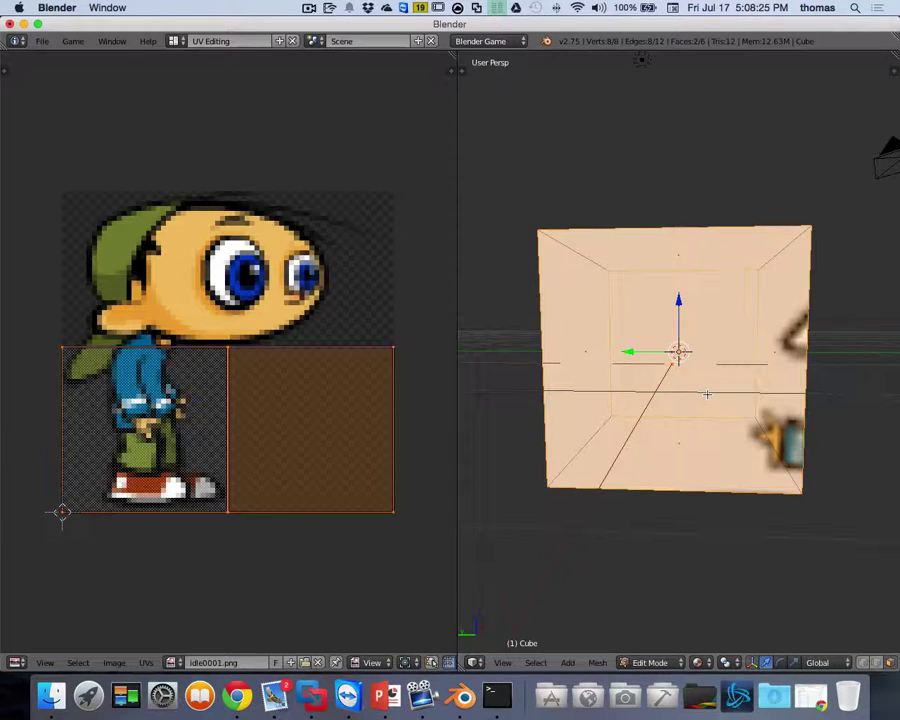
pyautogui.hscroll(-10, 722, 388)
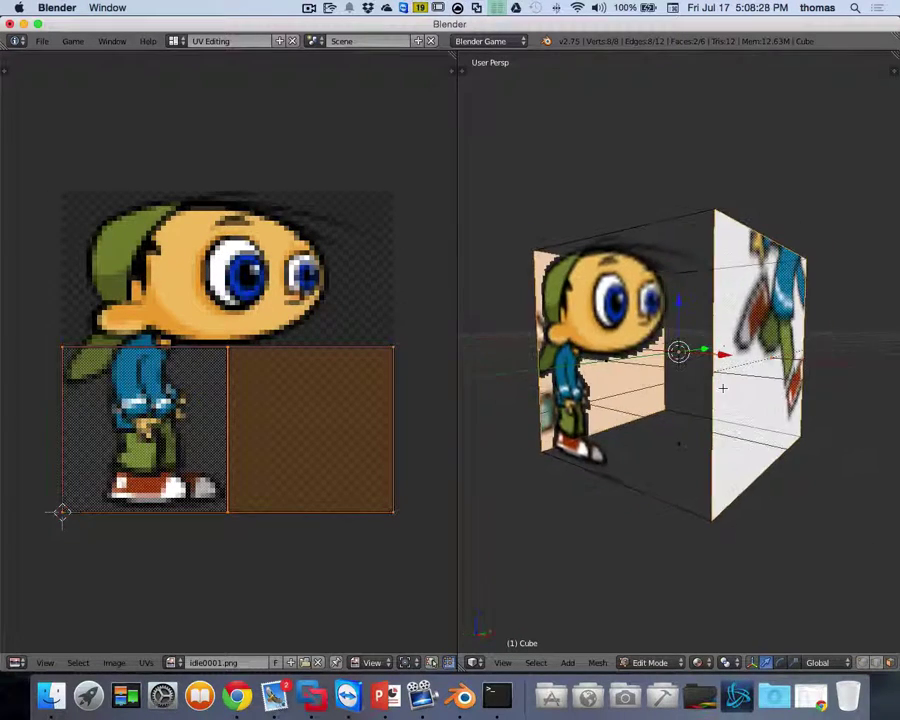
pyautogui.hscroll(-10, 722, 388)
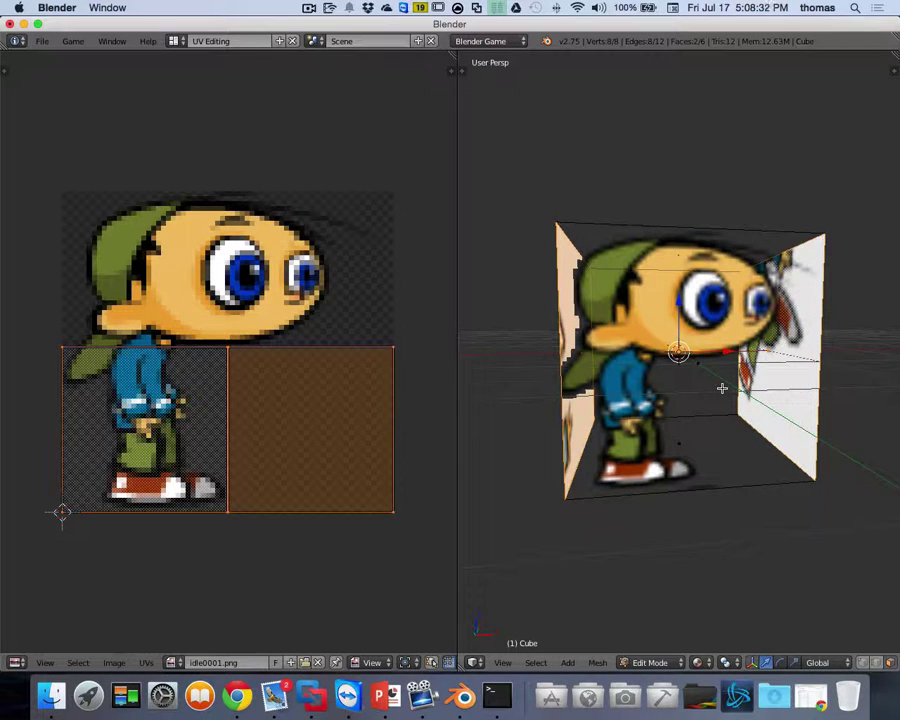
pyautogui.press('KP_3')
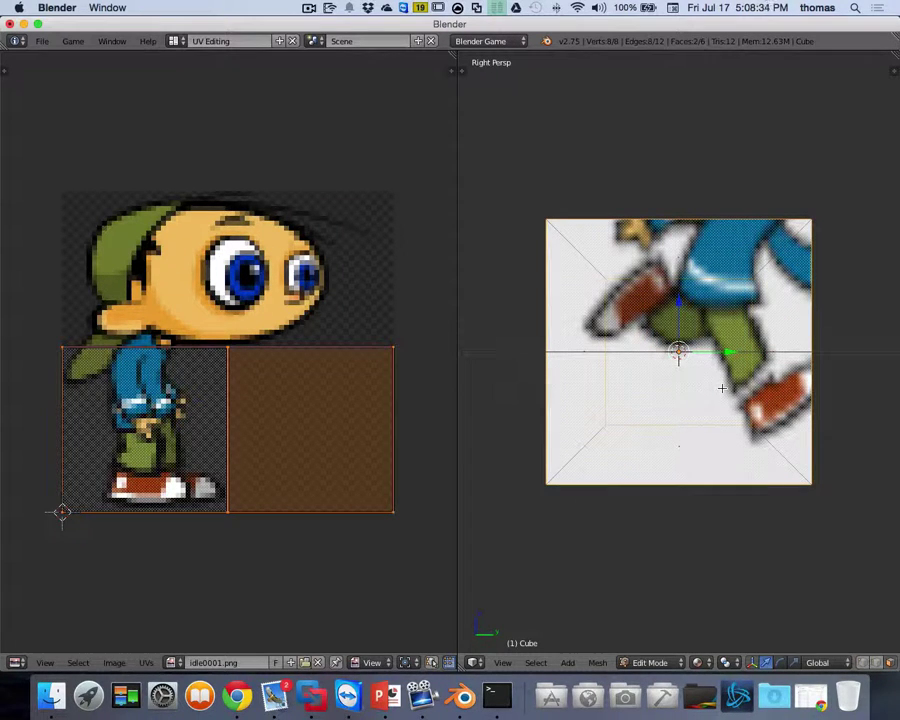
pyautogui.press('KP_1')
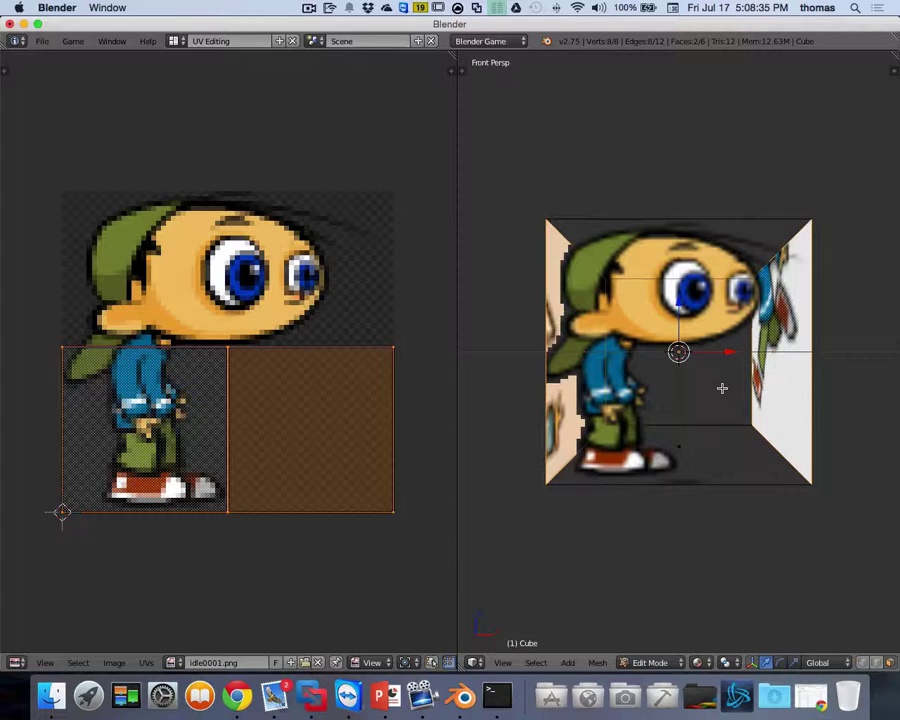
pyautogui.press('KP_3')
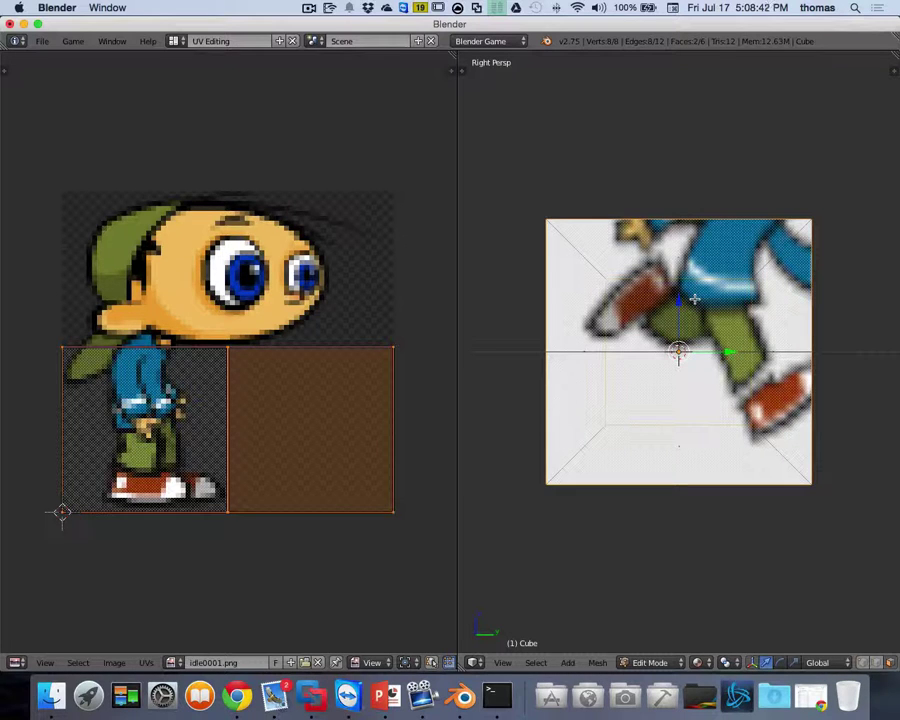
pyautogui.press('KP_1')
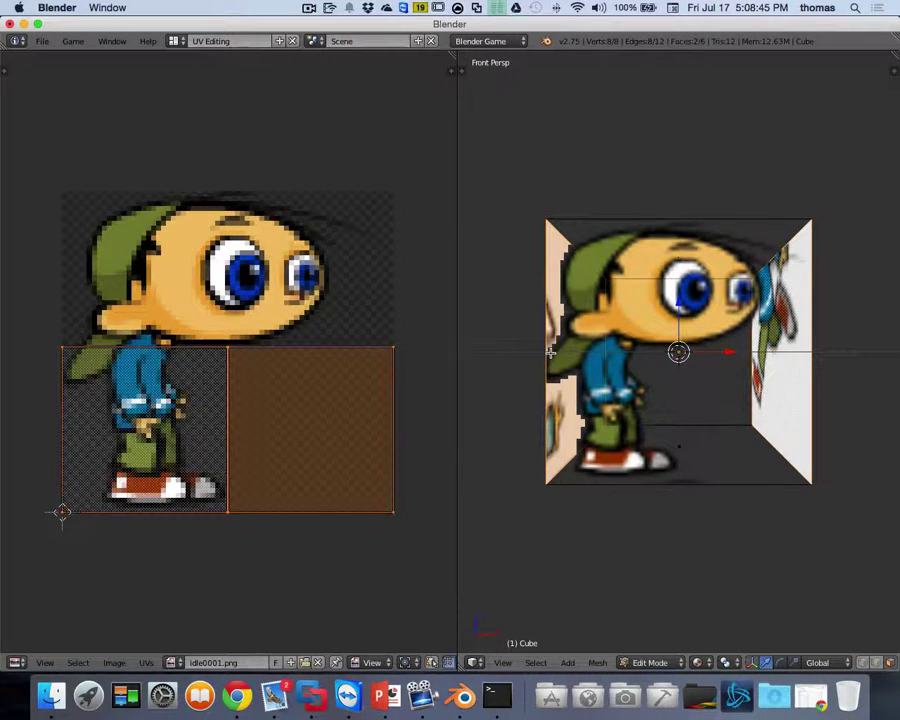
pyautogui.press('ctrl+KP_1')
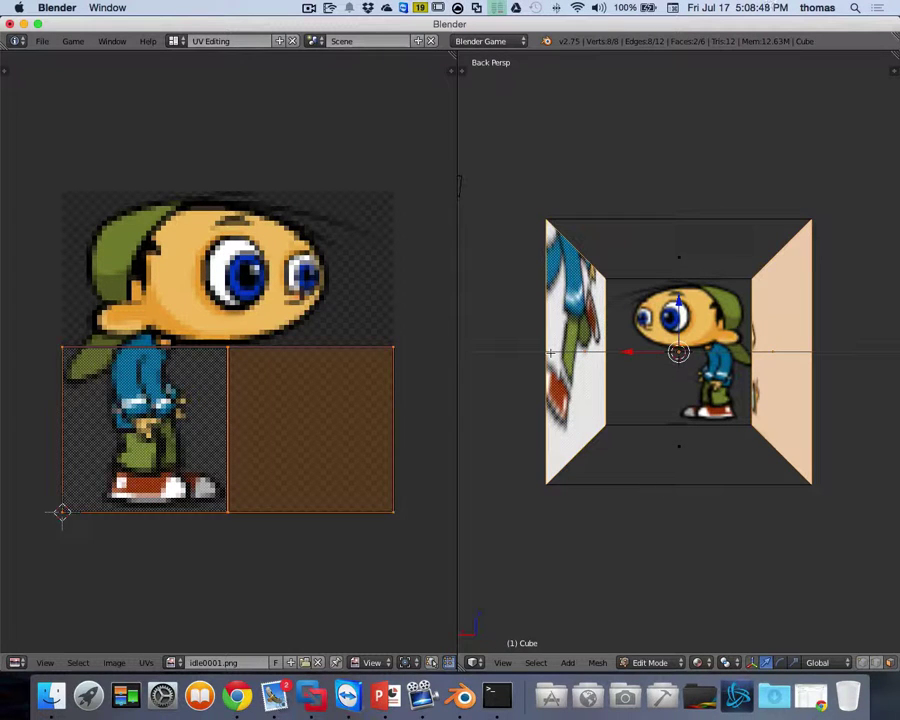
pyautogui.press('KP_3')
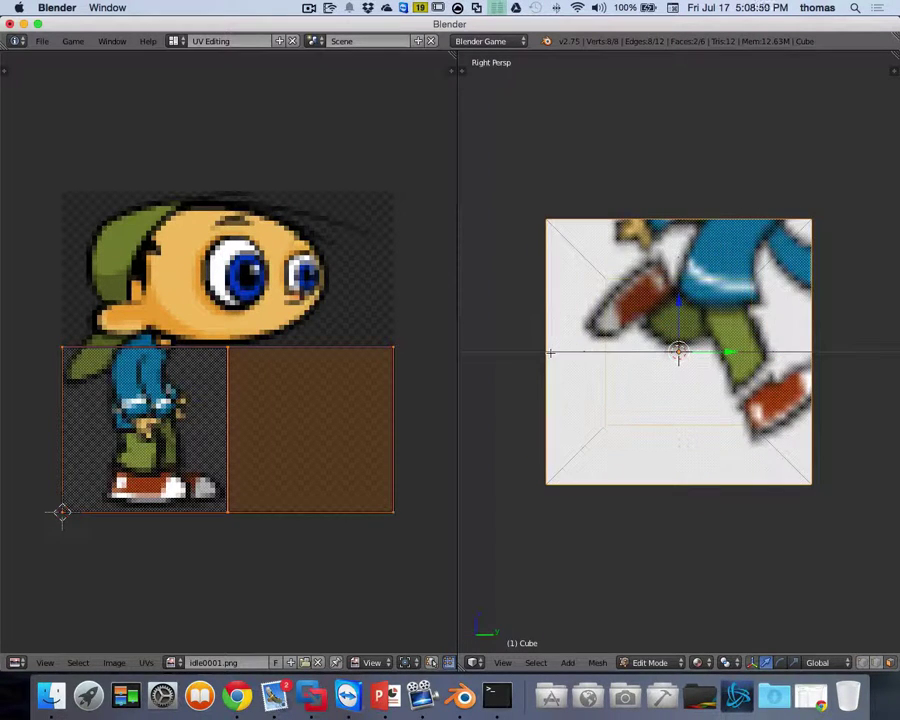
pyautogui.press('ctrl+KP_3')
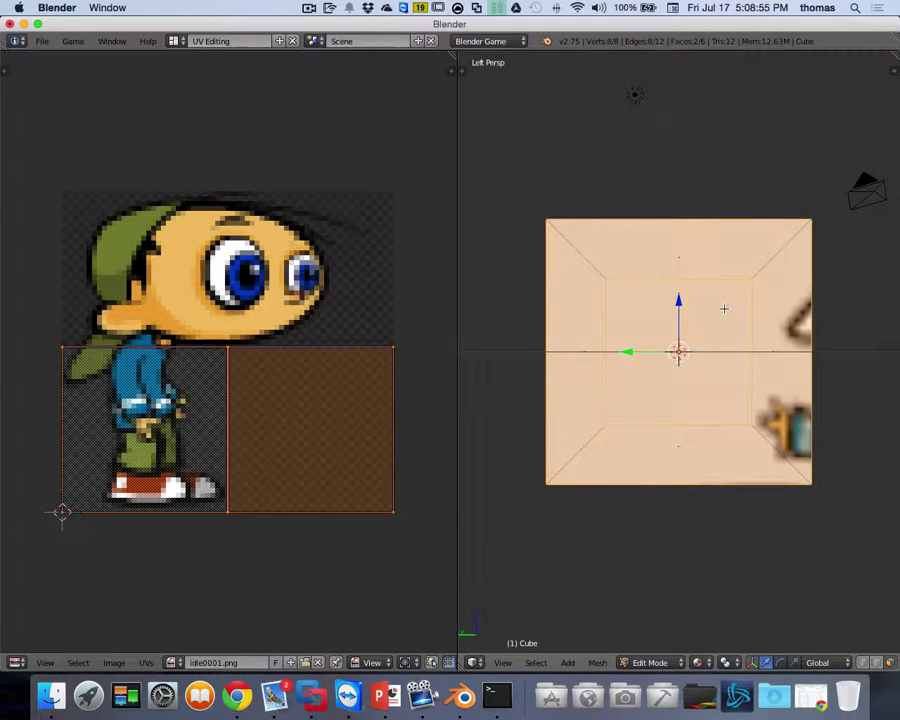
pyautogui.press('KP_3')
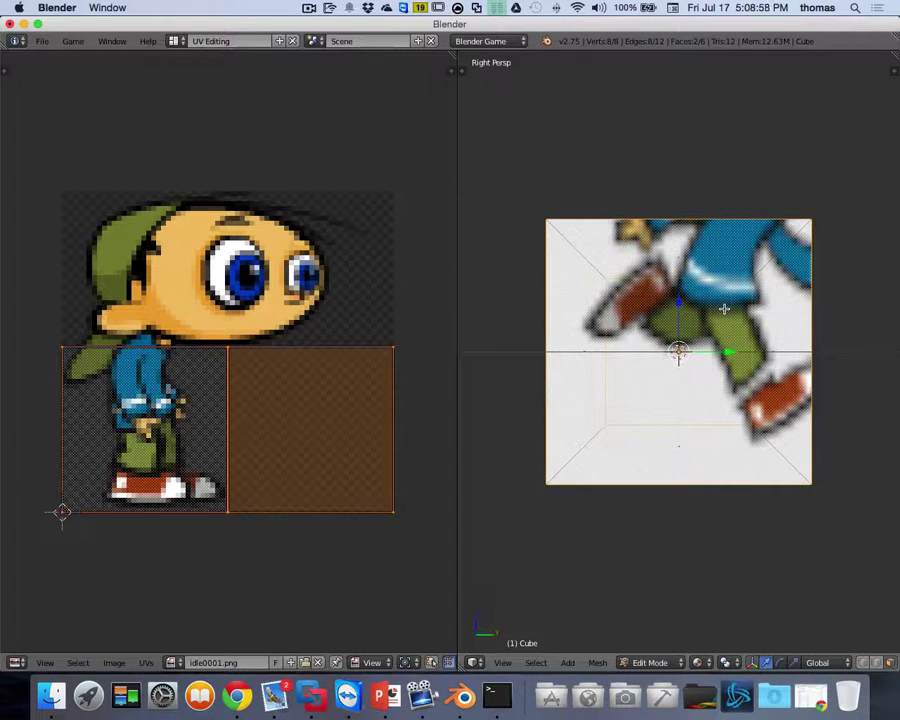
pyautogui.press('KP_1')
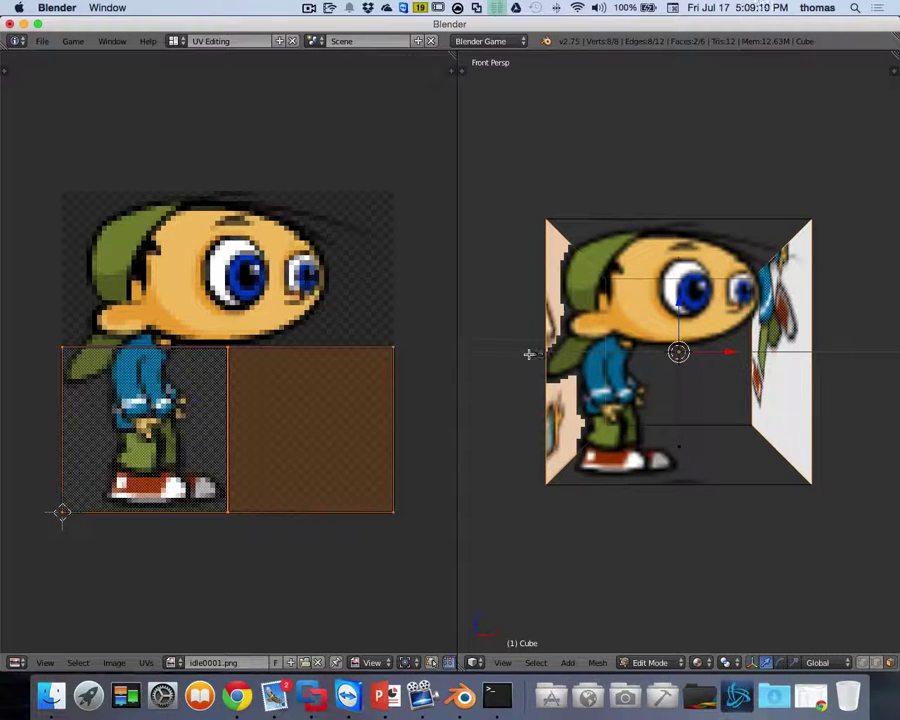
pyautogui.press('KP_6')
pyautogui.hscroll(10, 821, 371)
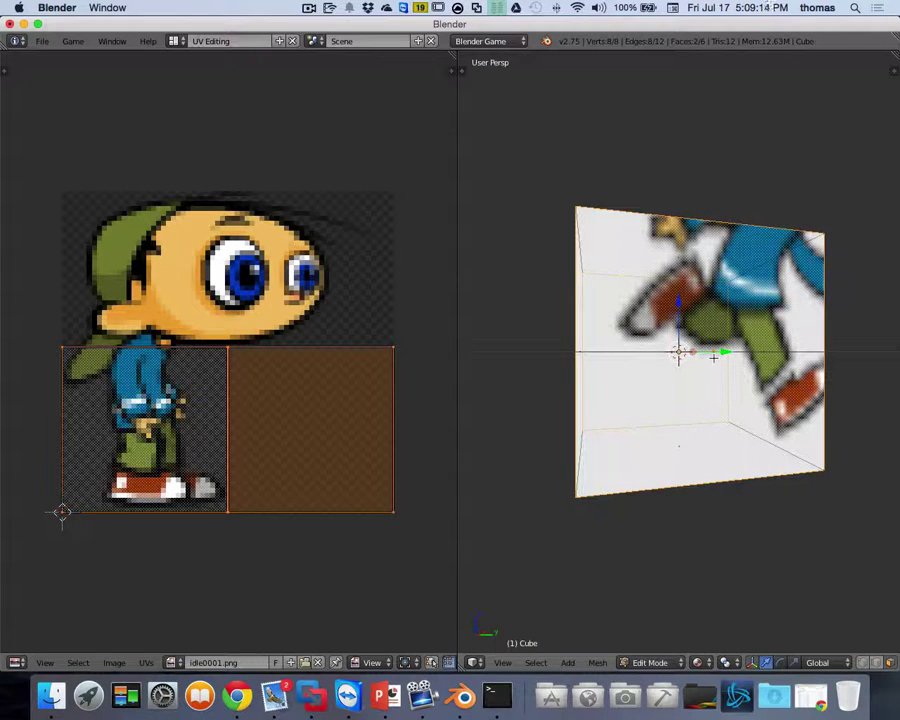
# Select only the cube's left side face, unwrap it on its own, and check the walk sprite on it.
pyautogui.press('KP_3')
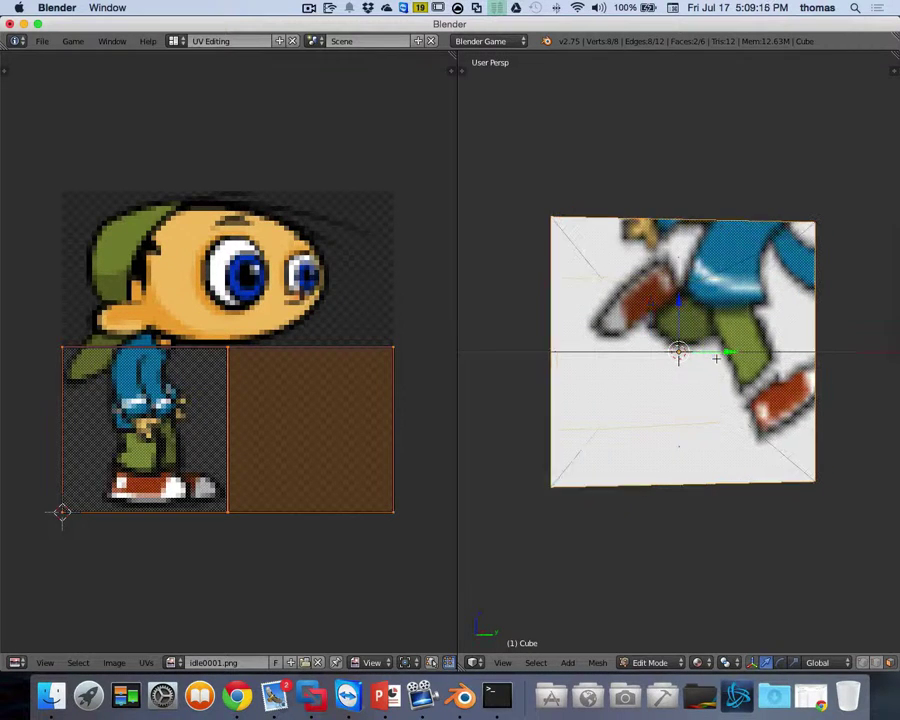
pyautogui.rightClick(684, 356)
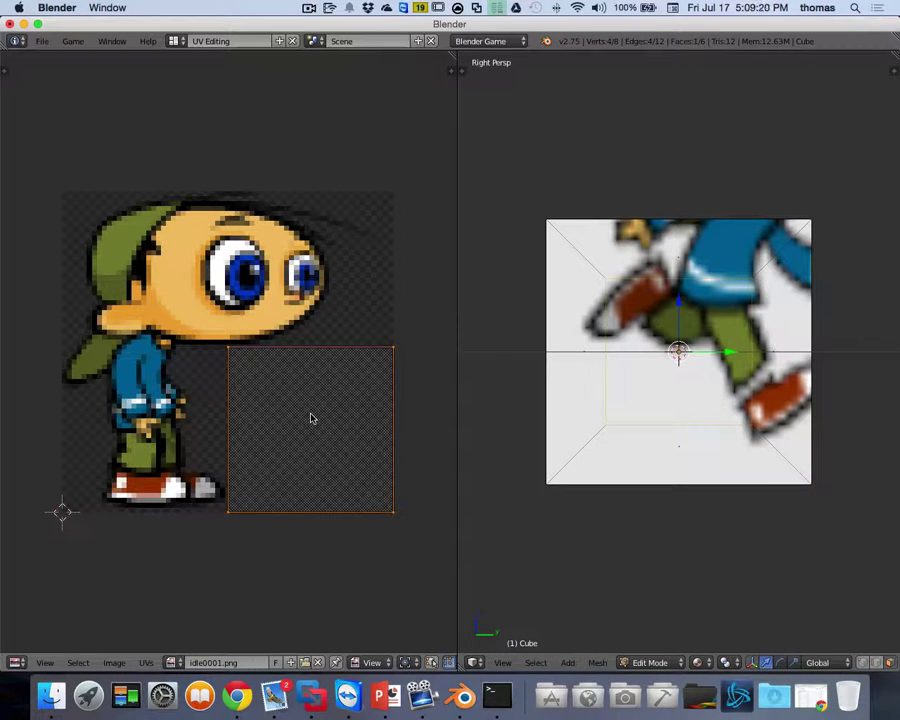
pyautogui.press('e')
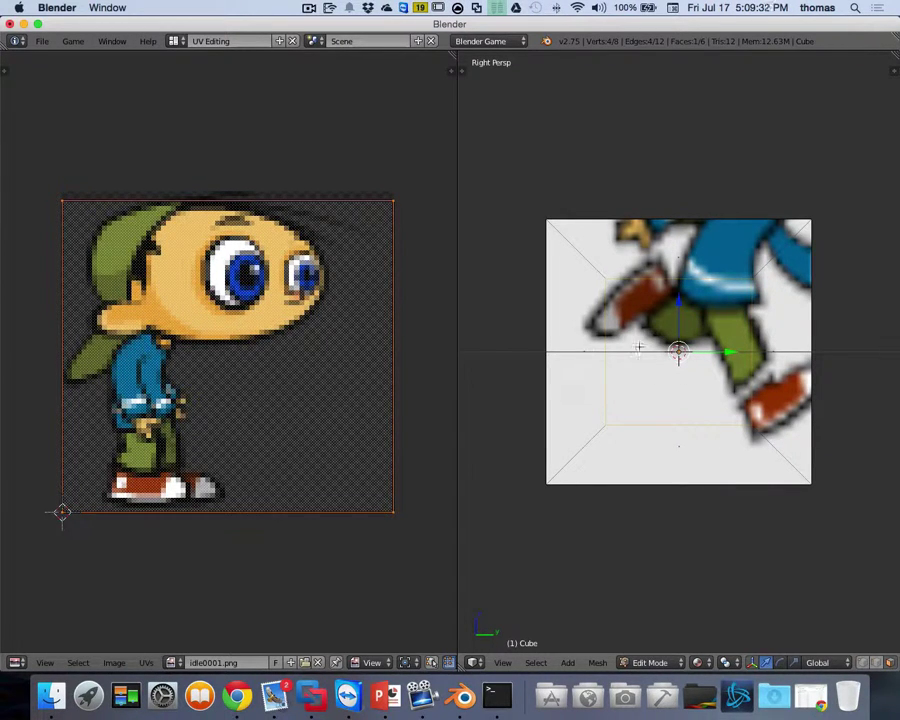
pyautogui.hotkey('ctrl', 'Right')
pyautogui.hotkey('ctrl', 'Left')
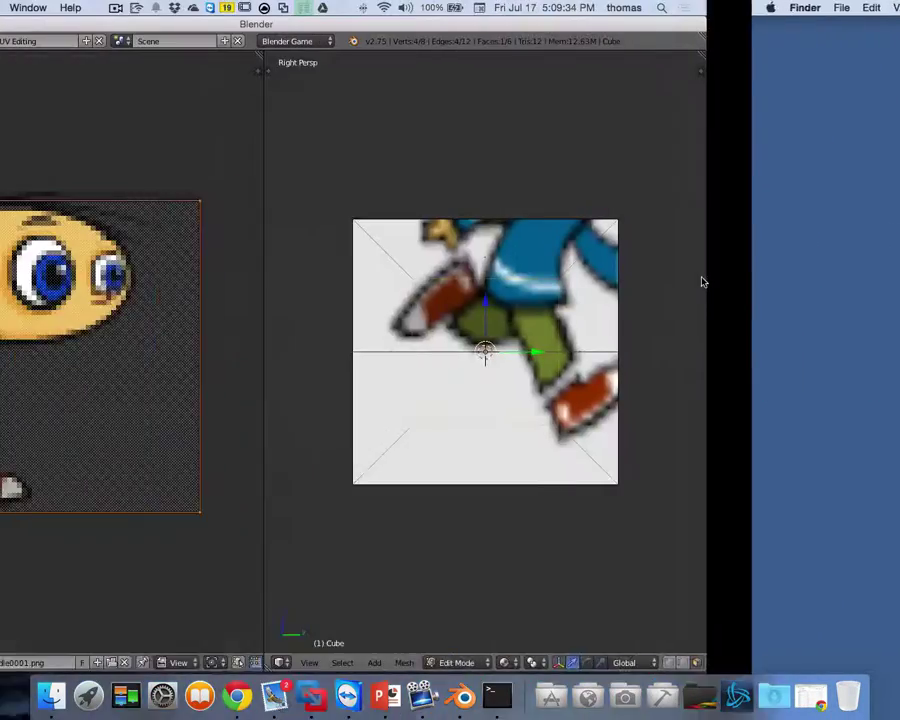
pyautogui.moveTo(701, 280); pyautogui.dragTo(597, 334, button='middle')
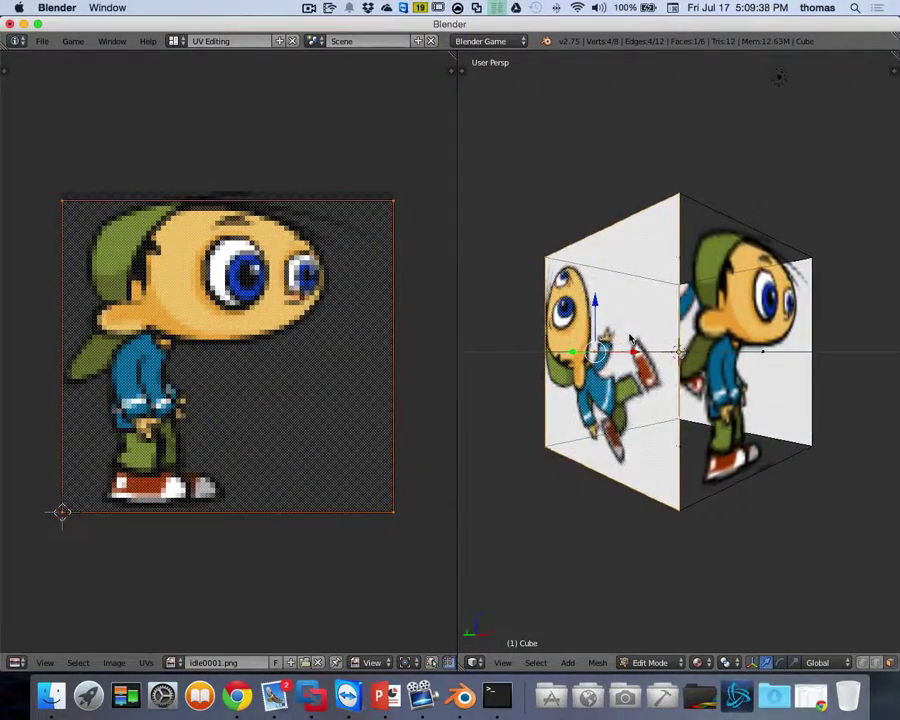
pyautogui.hscroll(-8, 597, 333)
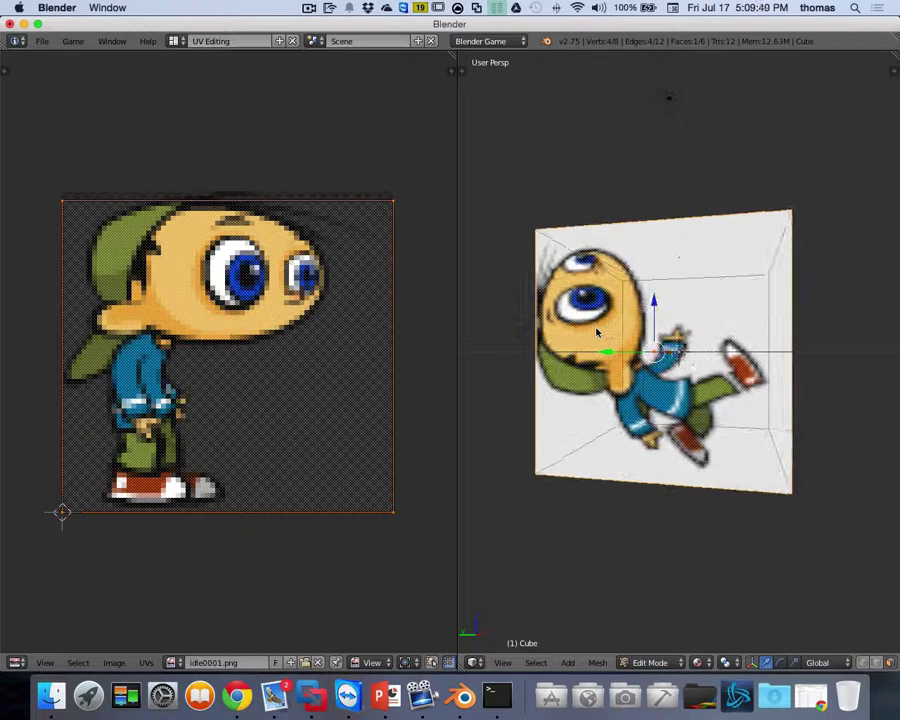
pyautogui.moveTo(597, 333); pyautogui.dragTo(609, 318, button='middle')
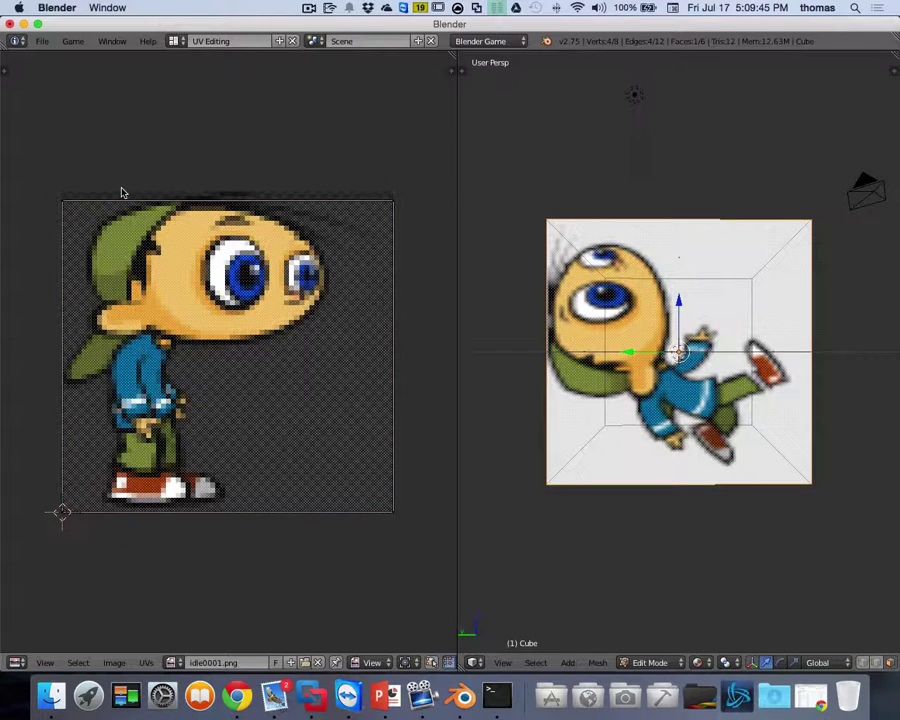
# Move the left side face's top UV edge up along Y to the image's upper border, then deselect it.
pyautogui.press('b')
pyautogui.moveTo(46, 184); pyautogui.dragTo(408, 234)
pyautogui.press('g')
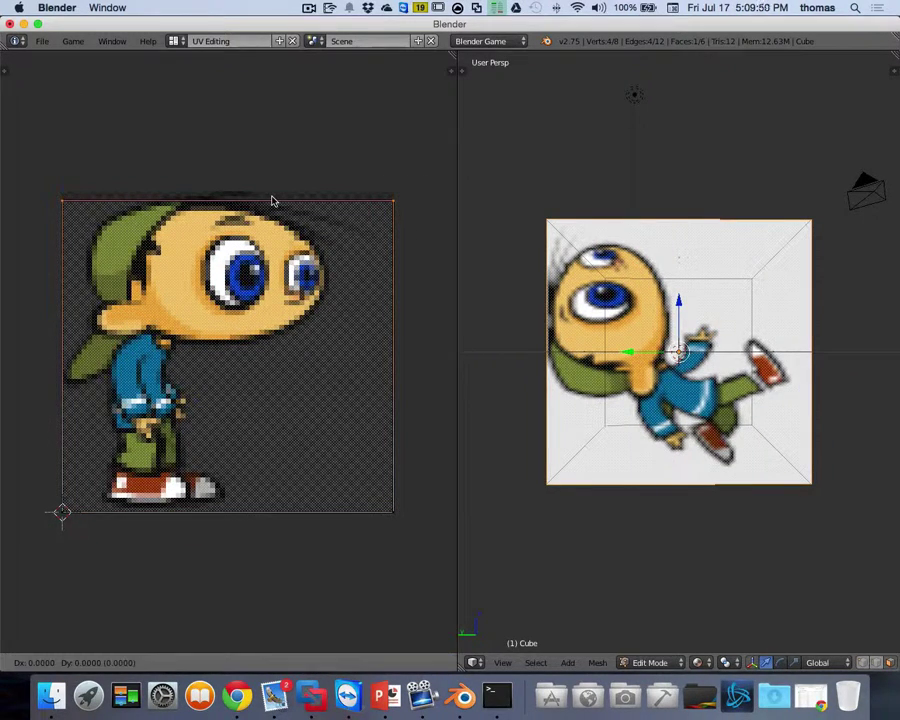
pyautogui.press('y')
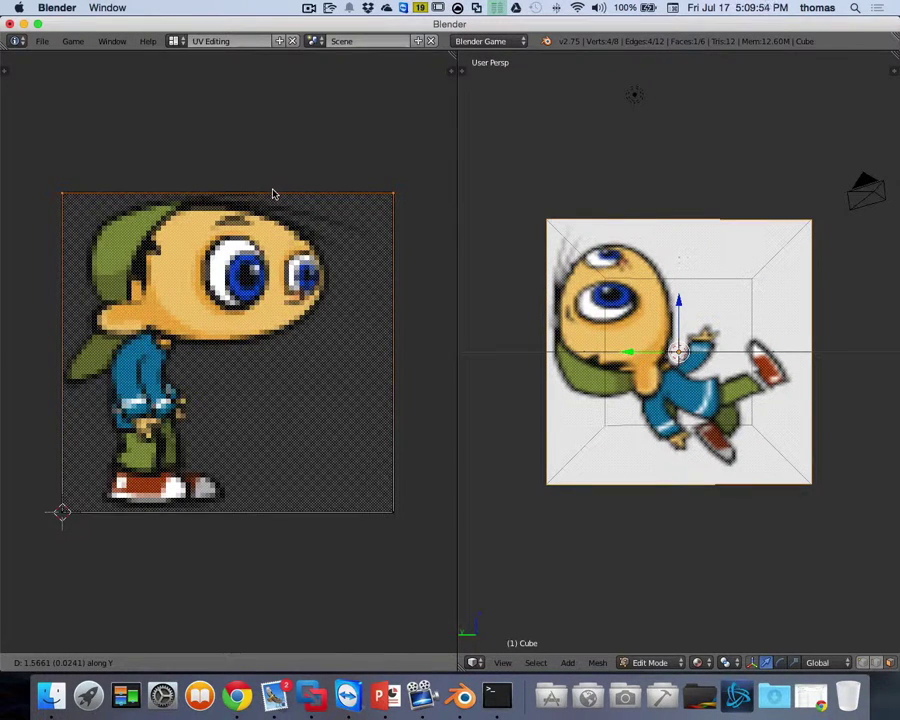
pyautogui.click(272, 193)
pyautogui.hscroll(-10, 416, 255)
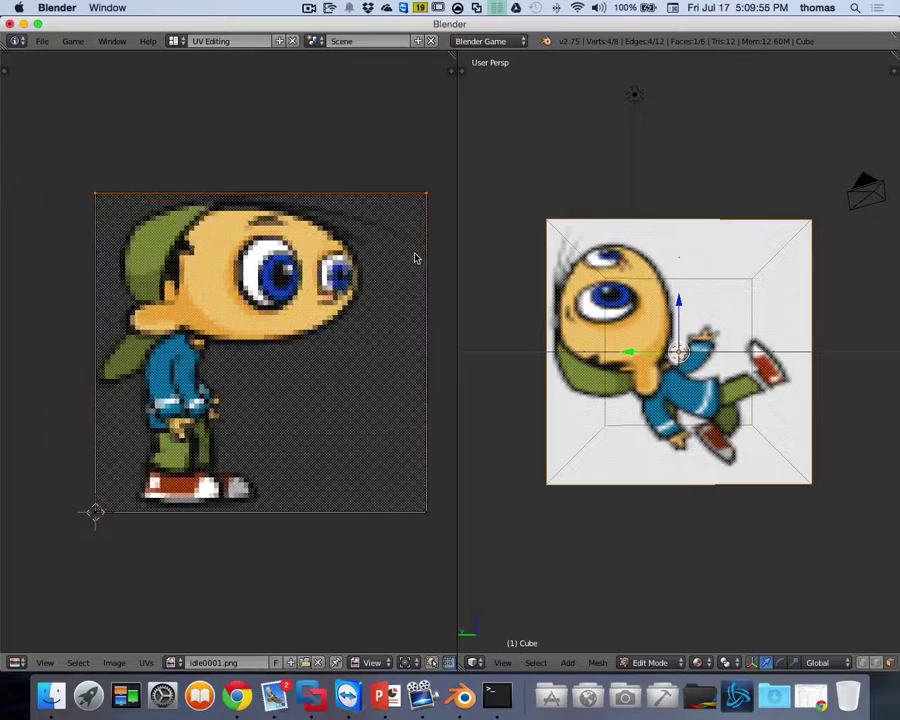
pyautogui.hscroll(10, 353, 261)
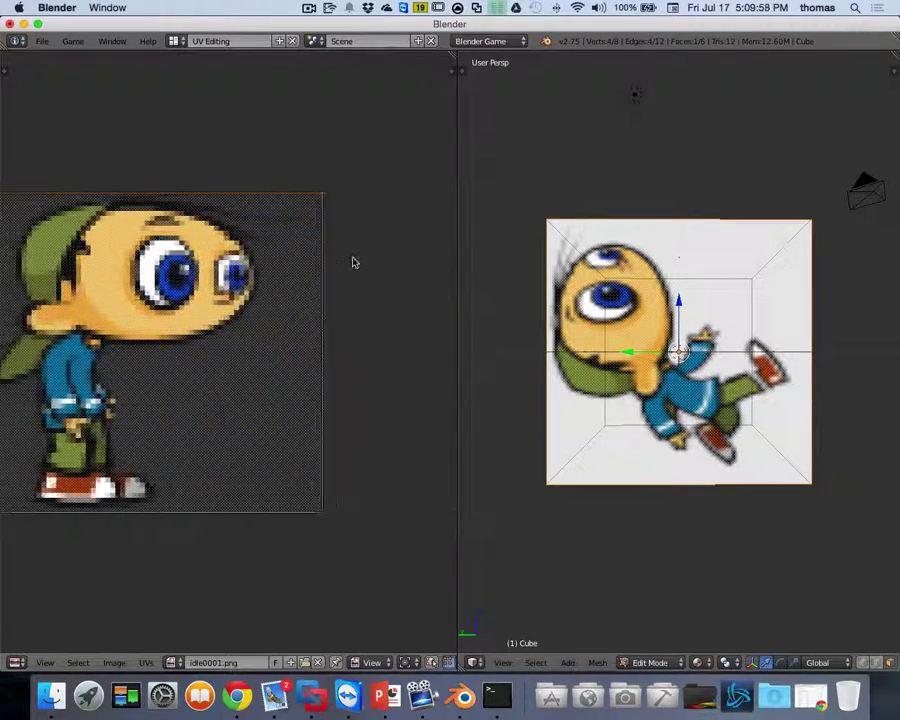
pyautogui.hscroll(-4, 353, 261)
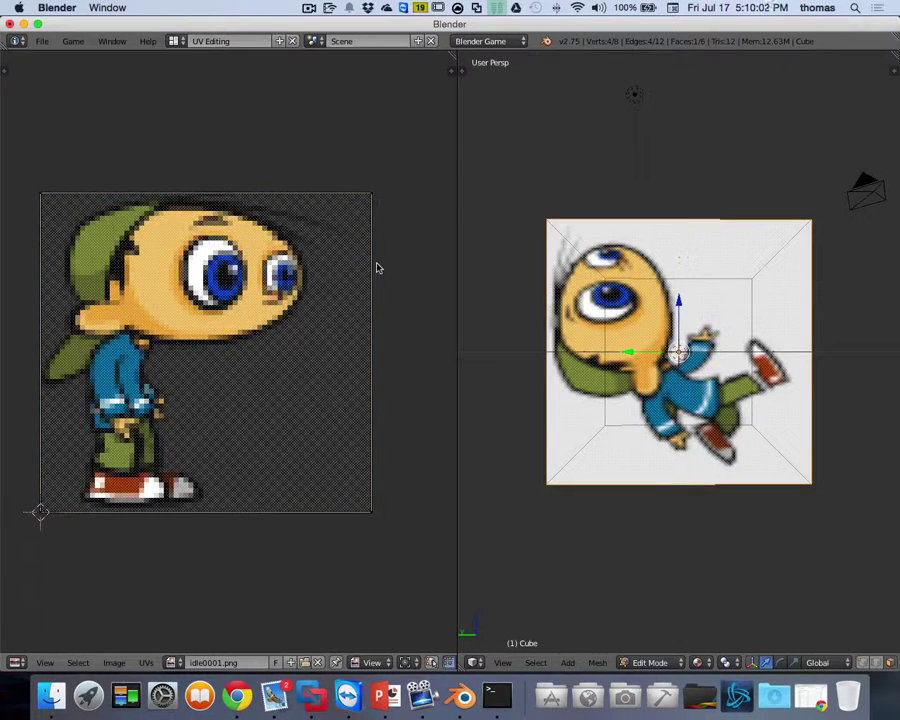
# Select only the cube's right side face and unwrap it on its own.
pyautogui.hscroll(15, 556, 283)
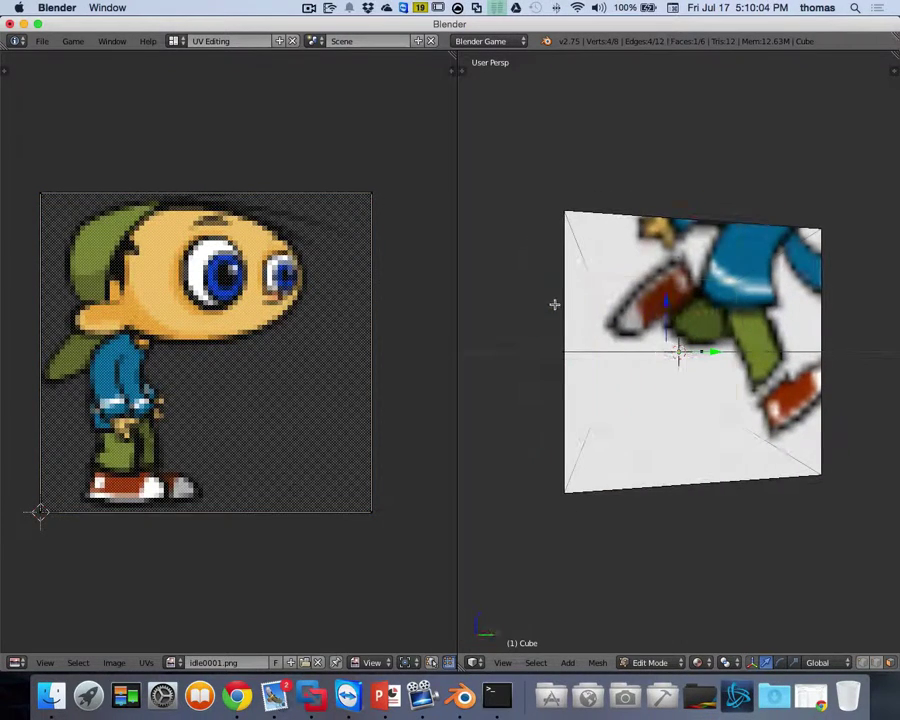
pyautogui.press('a')
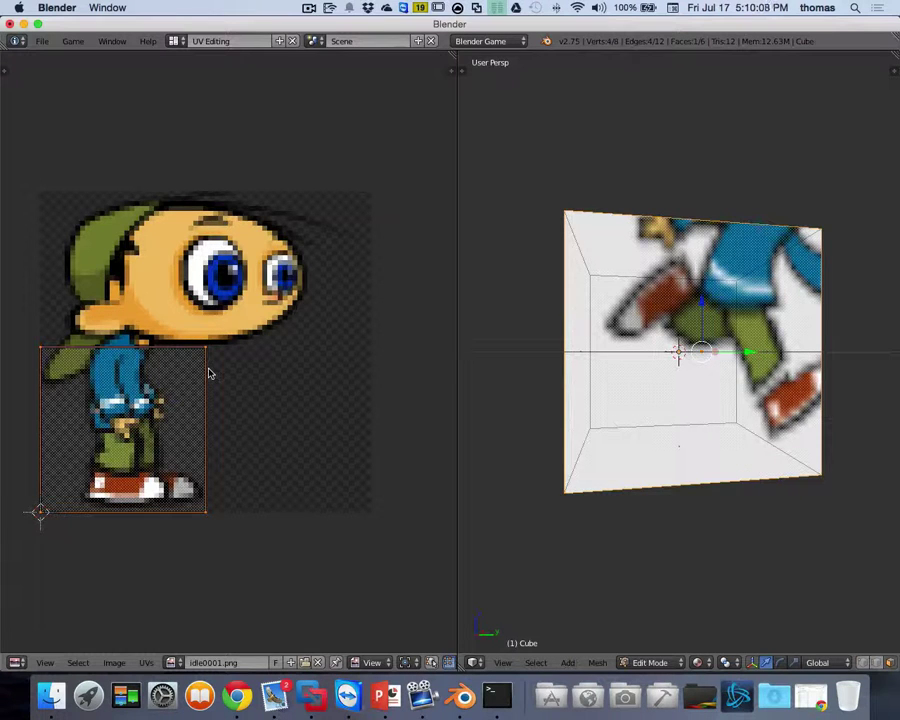
pyautogui.press('e')
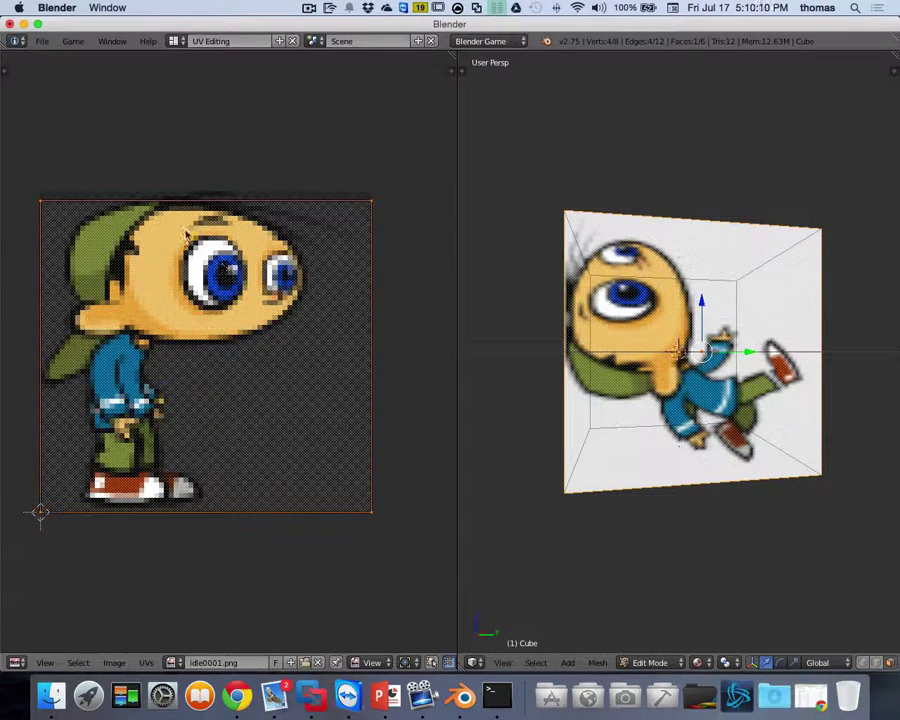
# Move the right side face's top UV edge up along Y to the image's upper border.
pyautogui.press('a')
pyautogui.press('b')
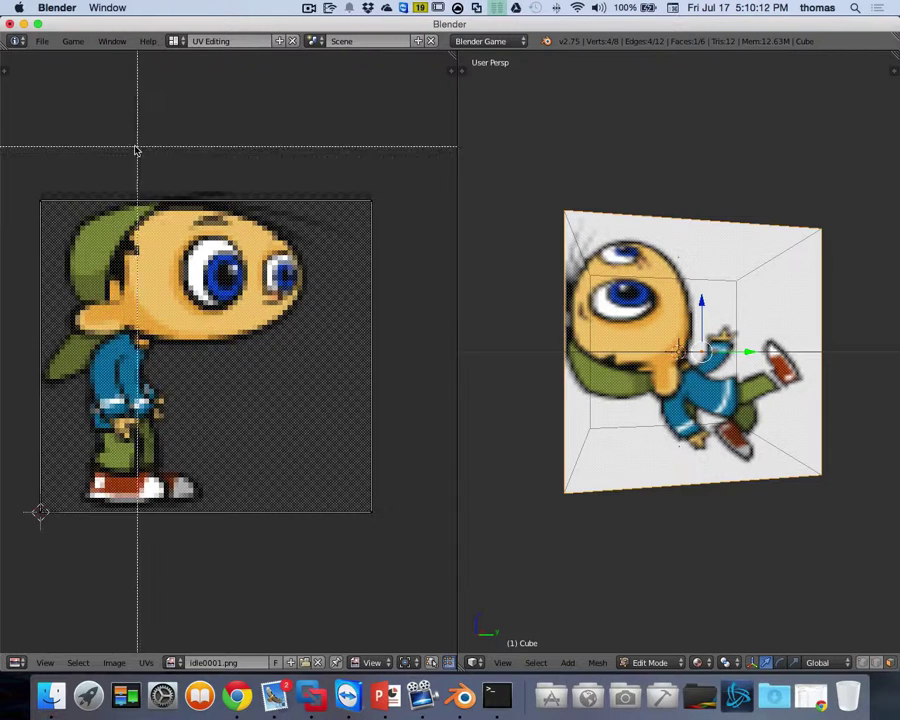
pyautogui.moveTo(22, 180); pyautogui.dragTo(391, 241)
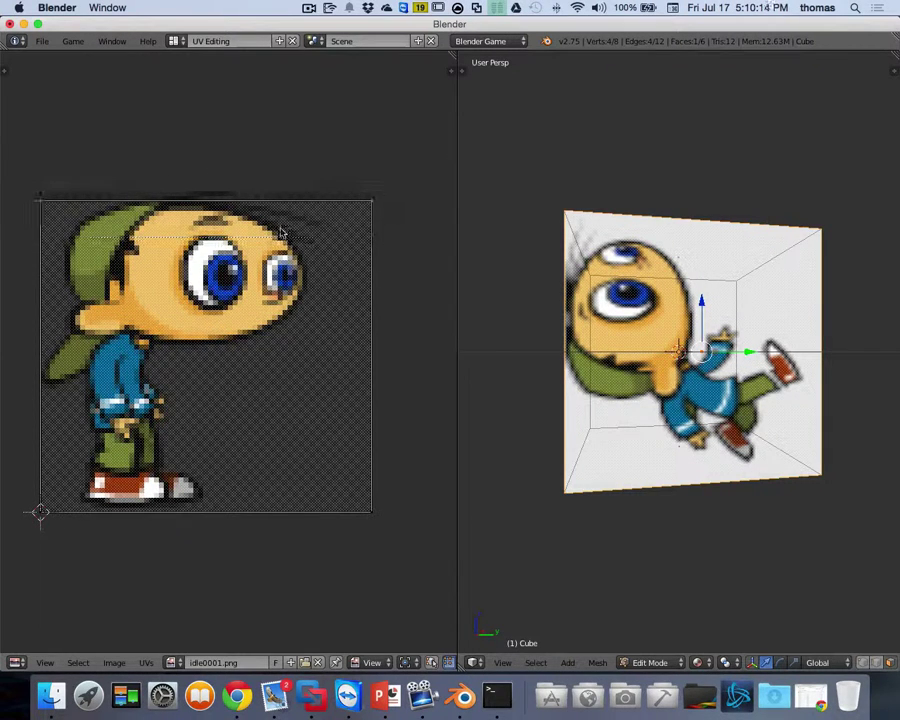
pyautogui.press('g')
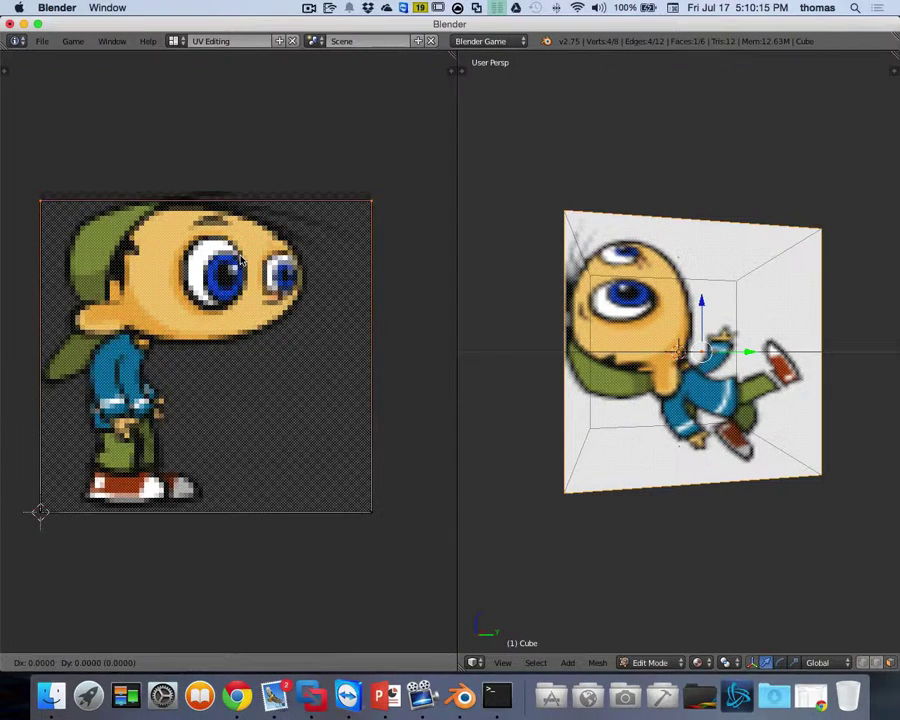
pyautogui.press('y')
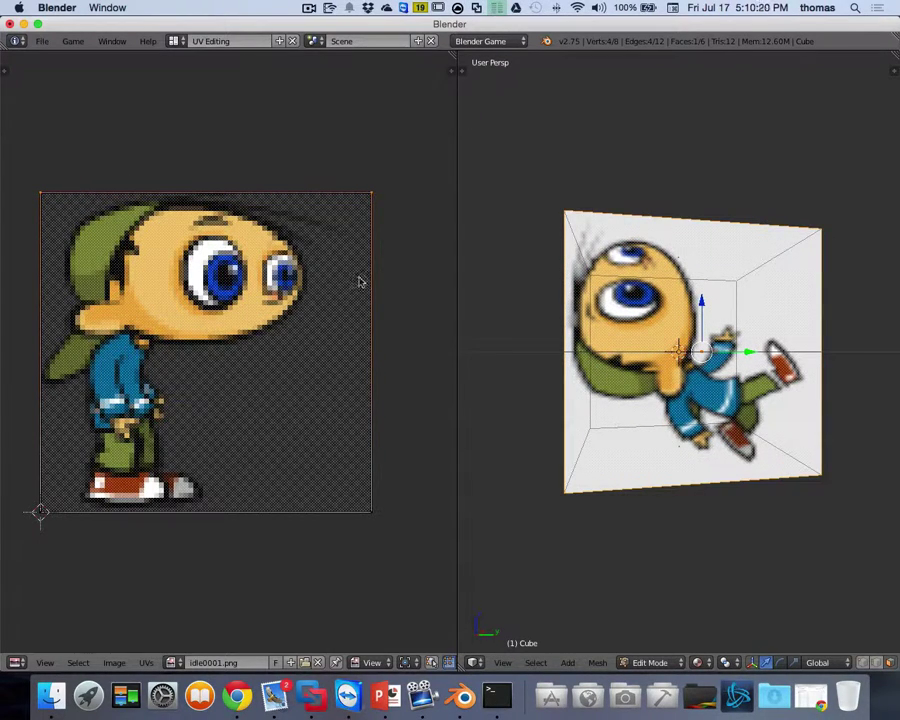
# Select only the cube's left side face and all of its UVs.
pyautogui.moveTo(665, 338); pyautogui.dragTo(602, 349, button='middle')
pyautogui.hscroll(-10, 700, 98)
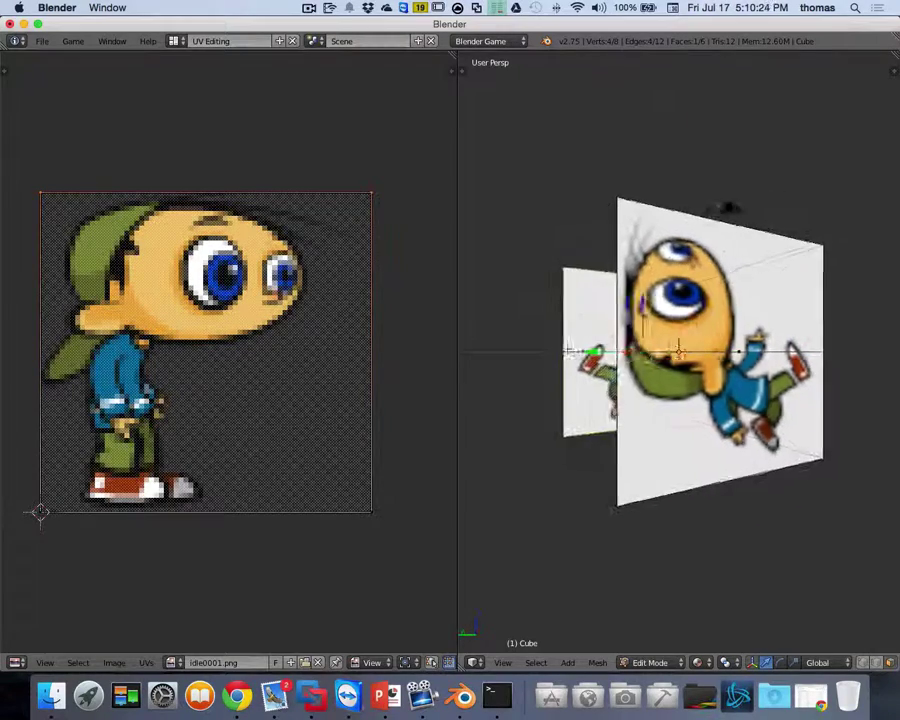
pyautogui.hscroll(-3, 685, 352)
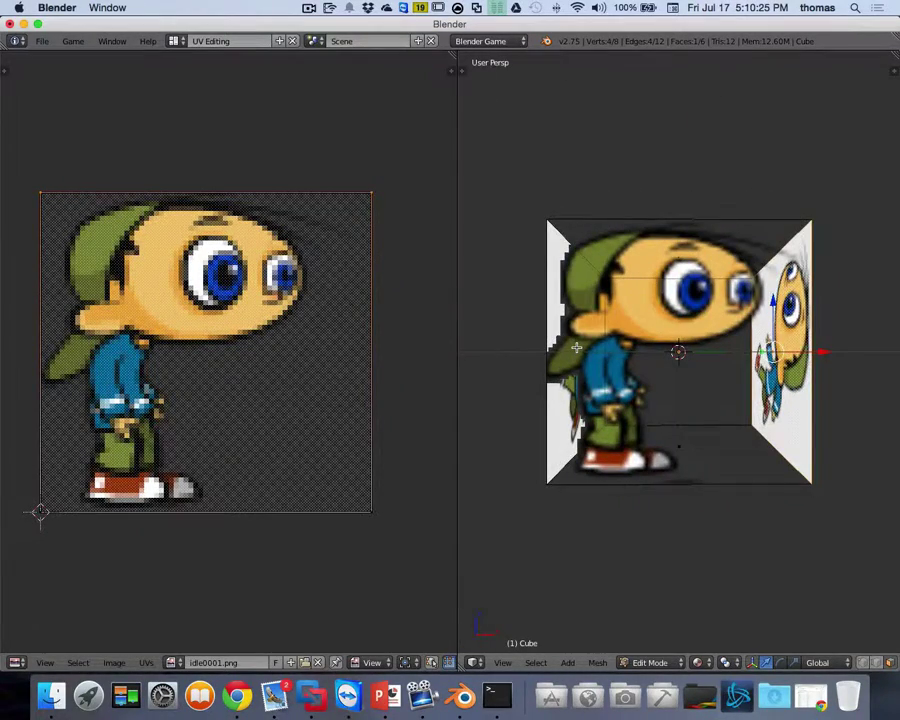
pyautogui.hscroll(-10, 759, 84)
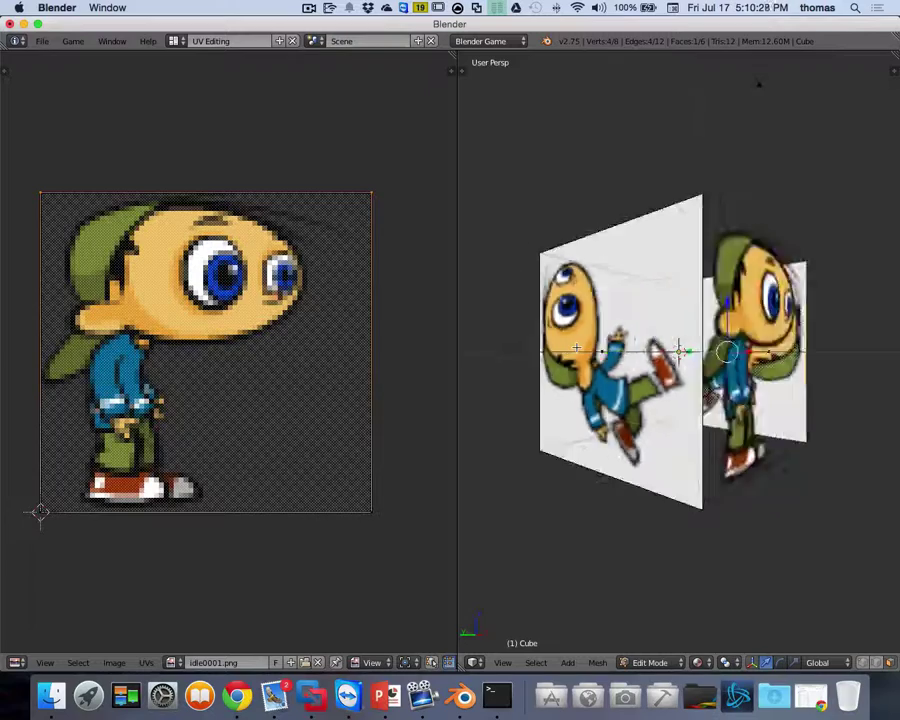
pyautogui.hscroll(-10, 759, 84)
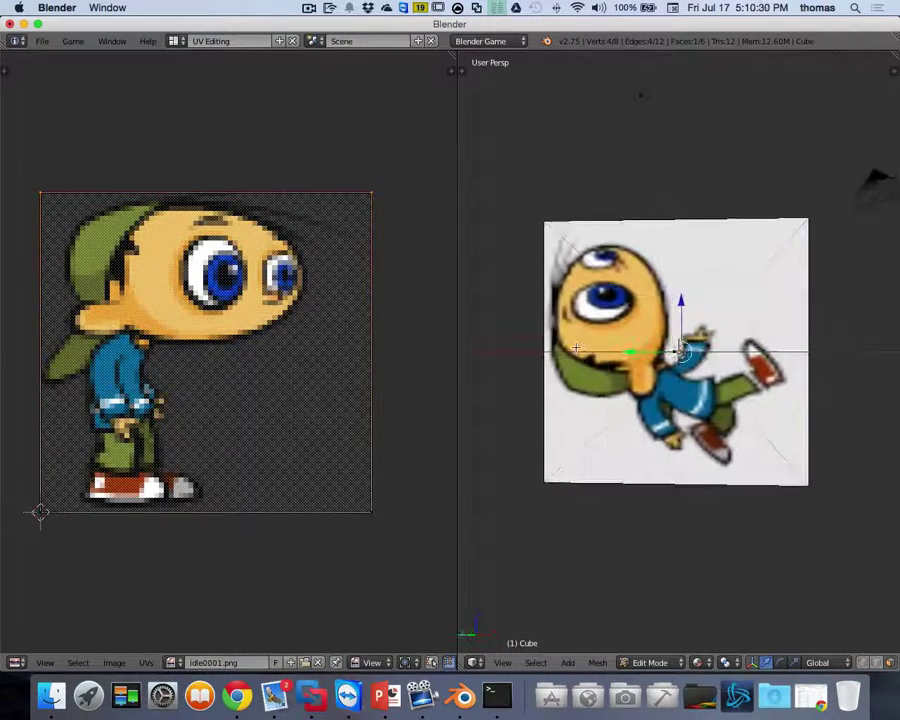
pyautogui.hscroll(-3, 685, 352)
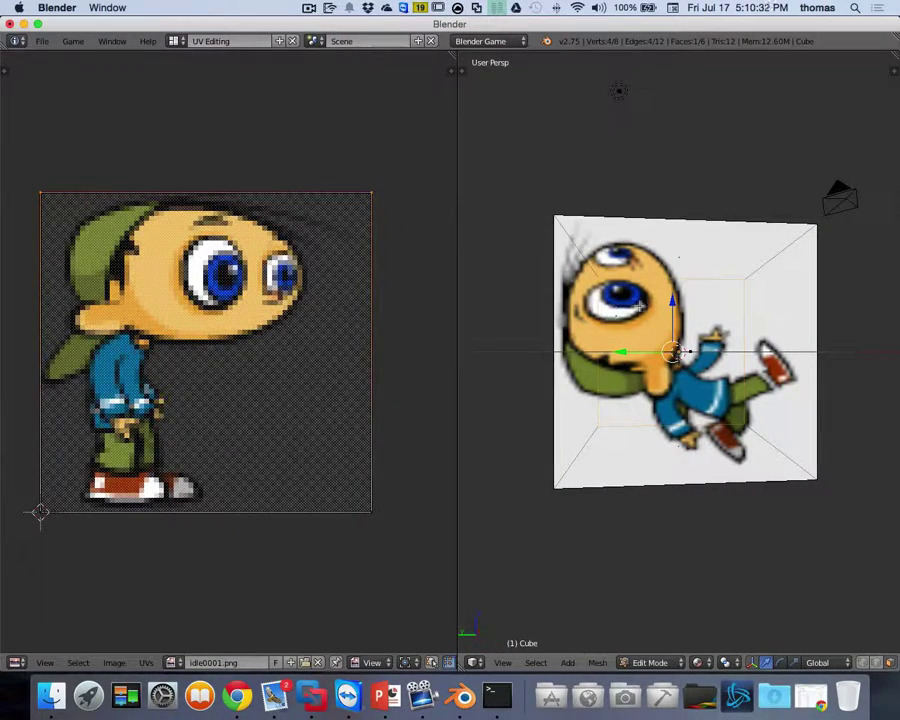
pyautogui.rightClick(684, 336)
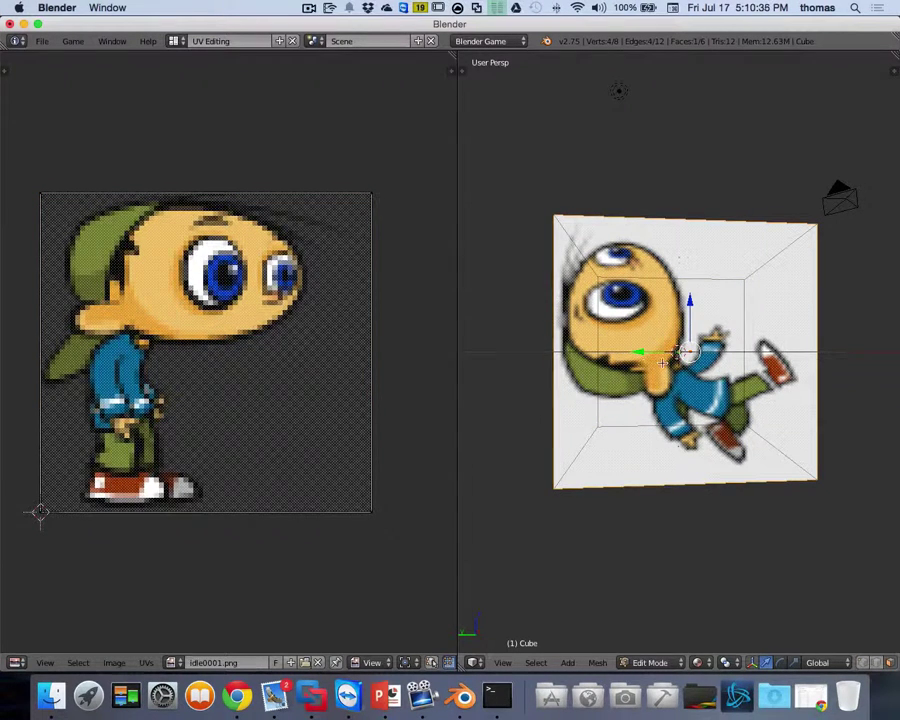
pyautogui.hscroll(10, 664, 362)
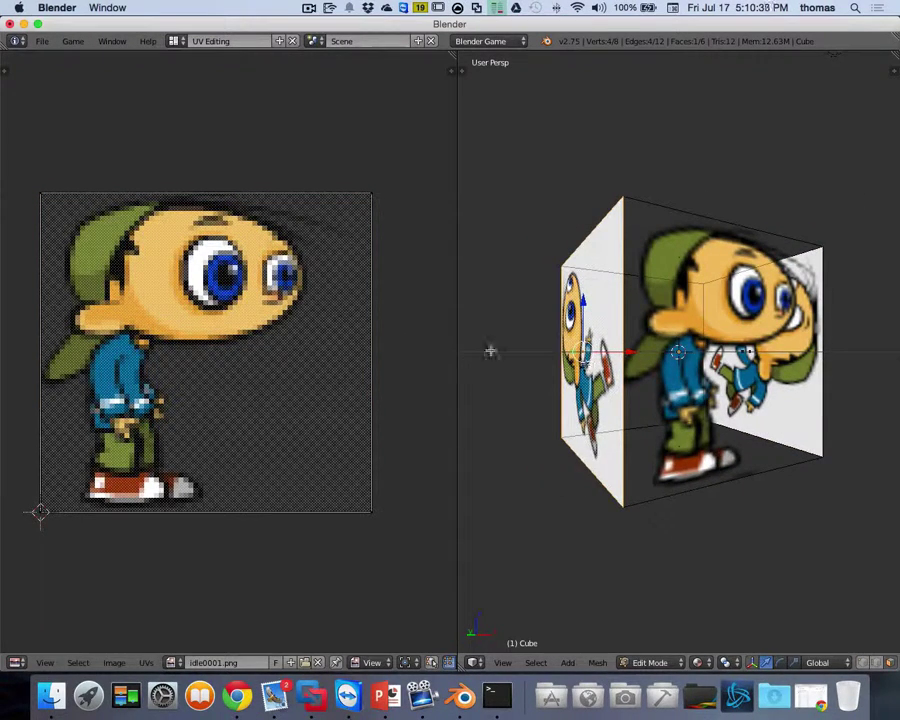
pyautogui.press('a')
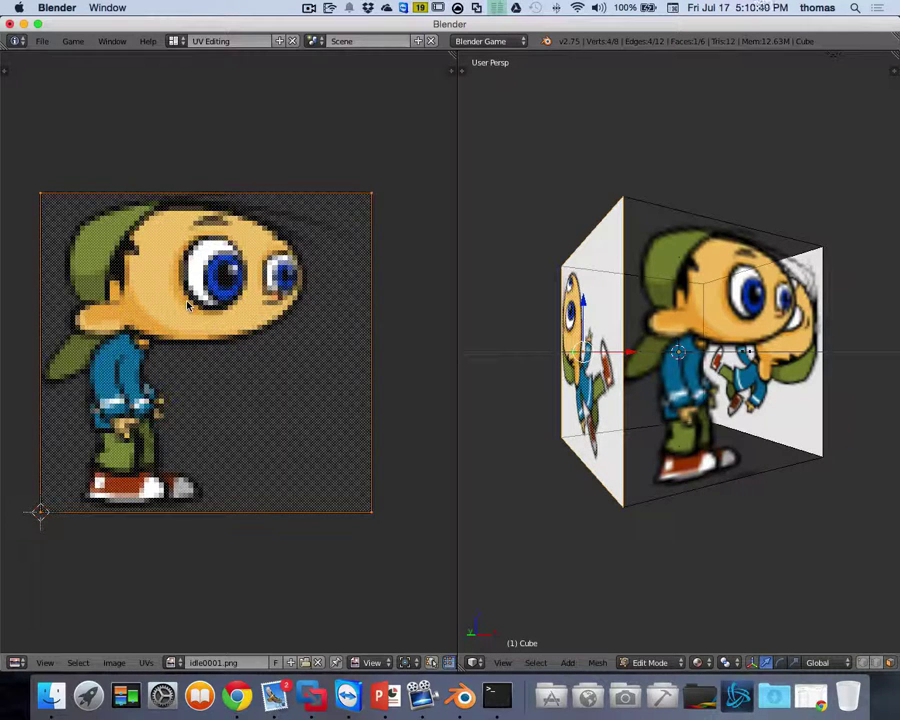
pyautogui.press('r')
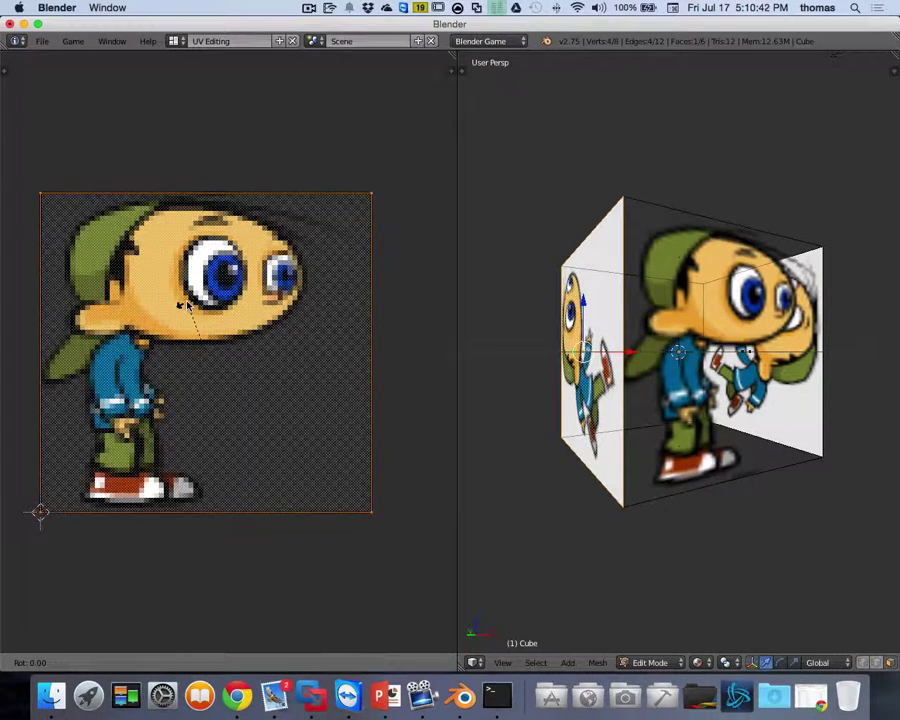
pyautogui.write('90')
pyautogui.press('Return')
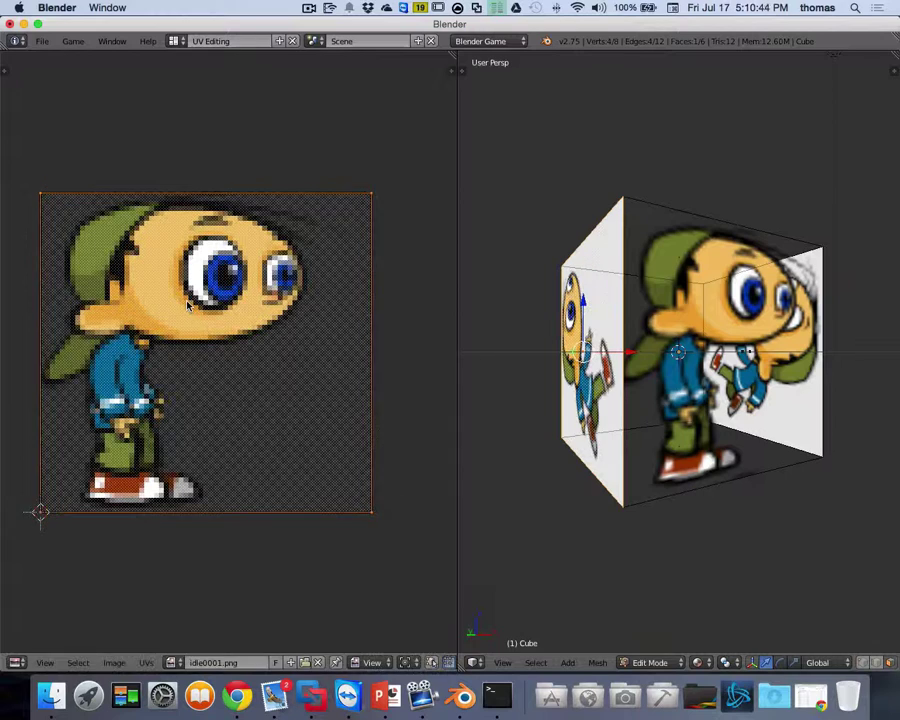
# Rotate the left side face's UVs a quarter turn (90 degrees) so that the walk sprite stands upright.
pyautogui.write('r90')
pyautogui.press('Return')
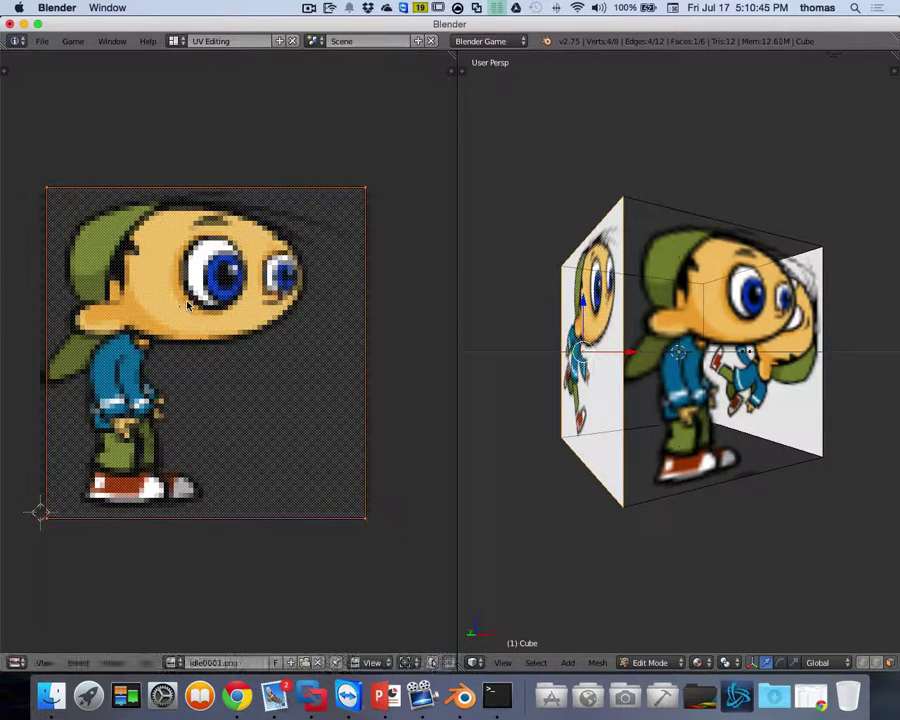
# Select only the cube's right side face and all of its UVs.
pyautogui.moveTo(510, 287); pyautogui.dragTo(633, 325, button='middle')
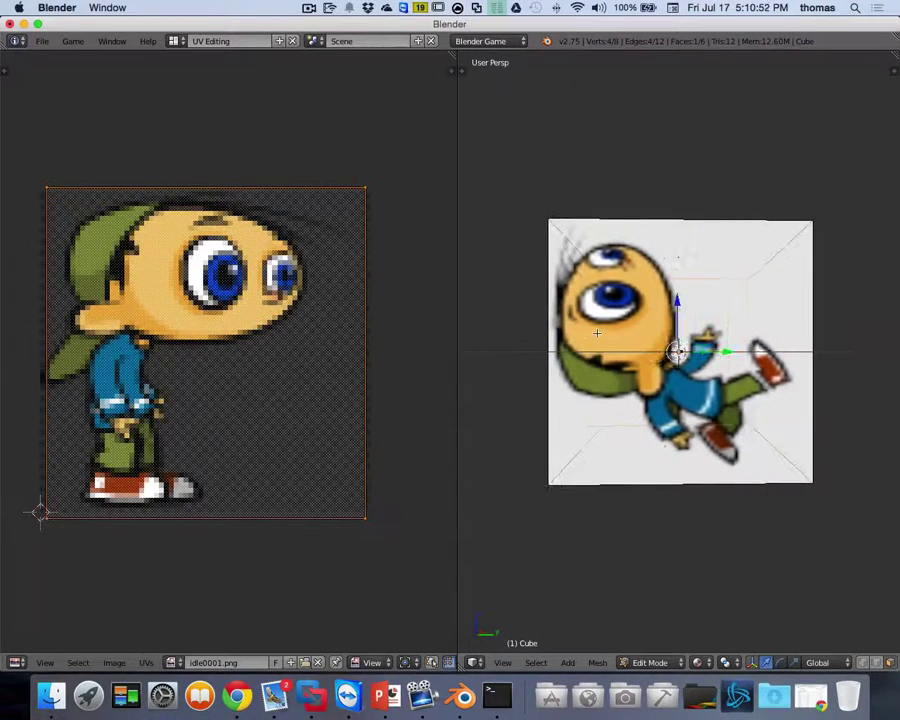
pyautogui.rightClick(667, 344)
pyautogui.moveTo(684, 346); pyautogui.dragTo(691, 344, button='middle')
pyautogui.moveTo(637, 326); pyautogui.dragTo(538, 328, button='middle')
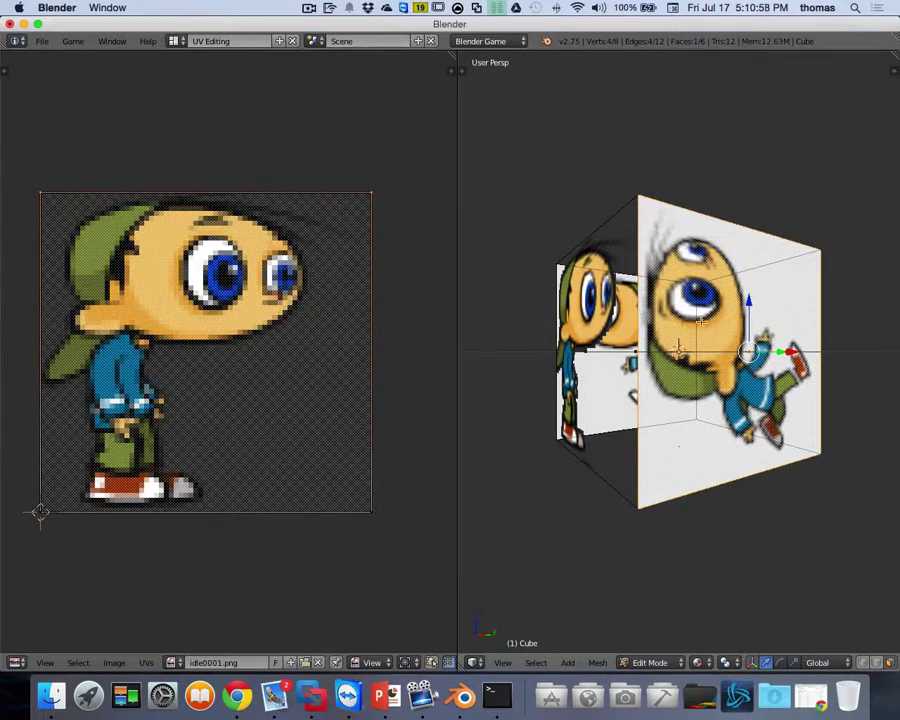
pyautogui.moveTo(699, 320); pyautogui.dragTo(374, 376, button='middle')
pyautogui.press('a')
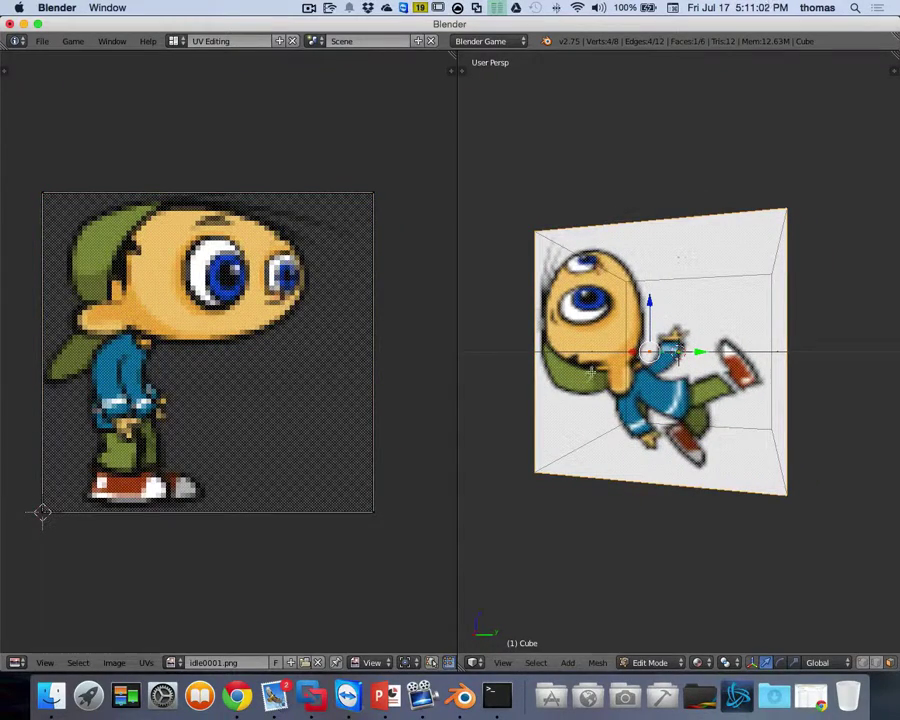
pyautogui.moveTo(676, 355); pyautogui.dragTo(762, 355, button='middle')
pyautogui.moveTo(545, 255)
pyautogui.mouseDown(button='middle')
pyautogui.moveTo(565, 258)
pyautogui.moveTo(542, 256)
pyautogui.mouseUp(button='middle')
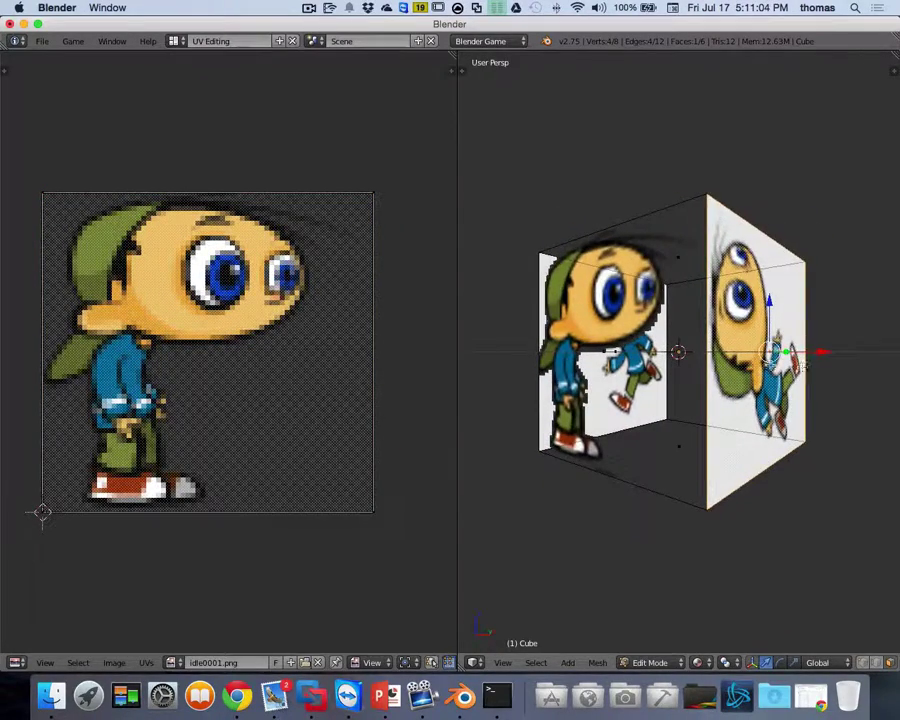
pyautogui.hotkey('ctrl', 'Tab')
pyautogui.click(730, 369)
pyautogui.moveTo(800, 371); pyautogui.dragTo(700, 340, button='middle')
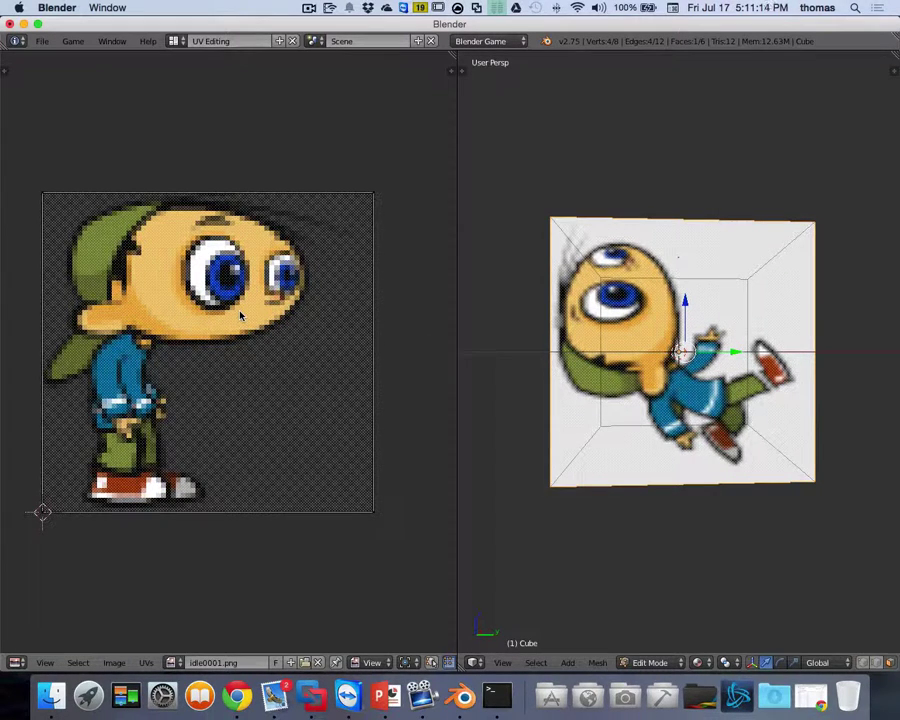
pyautogui.press('a')
pyautogui.press('r')
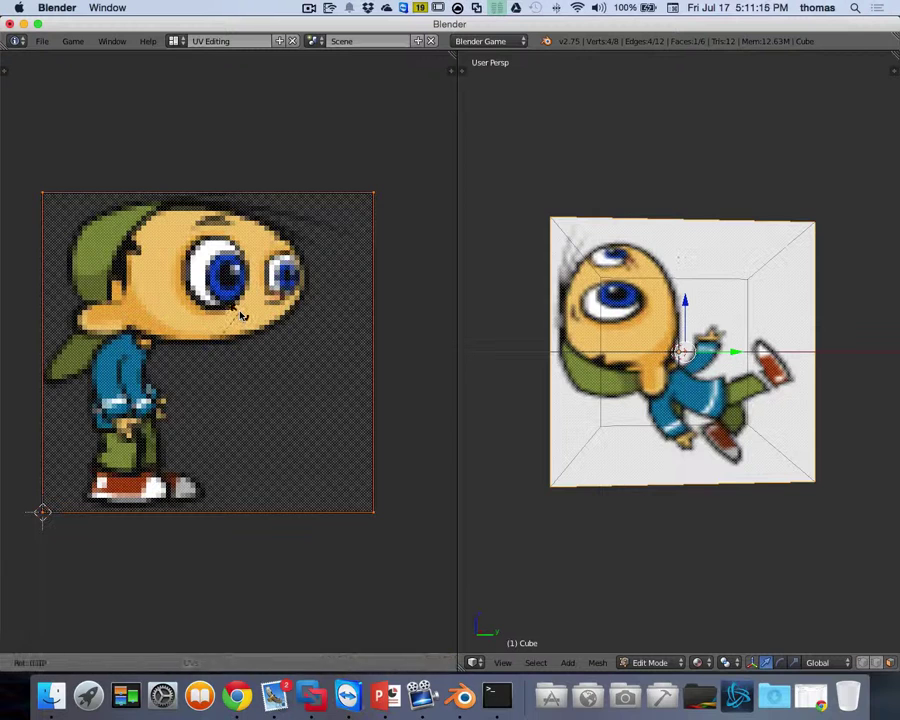
pyautogui.write('90')
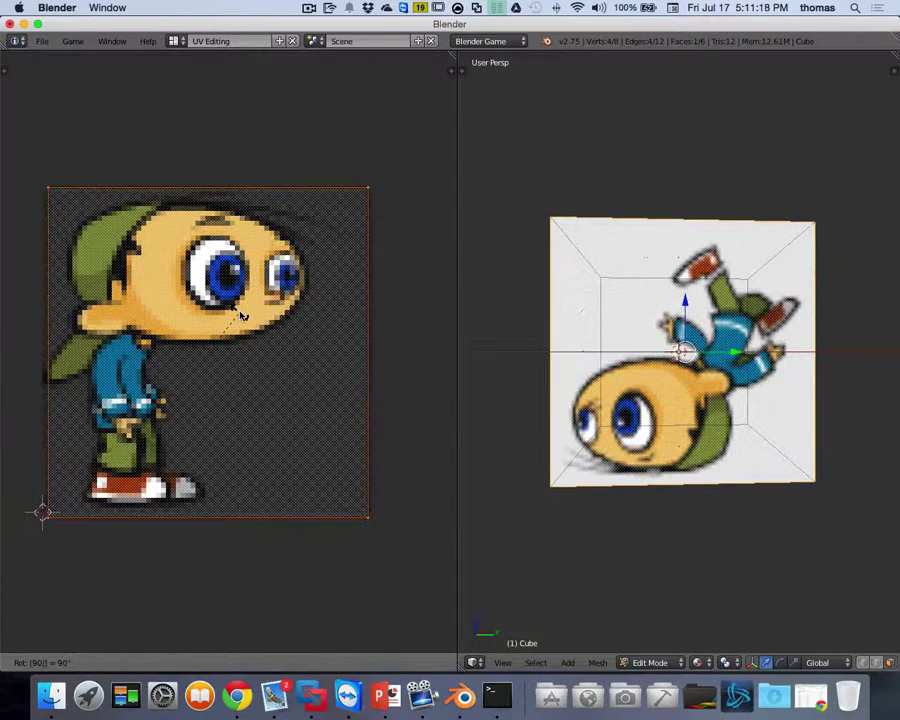
pyautogui.press('Return')
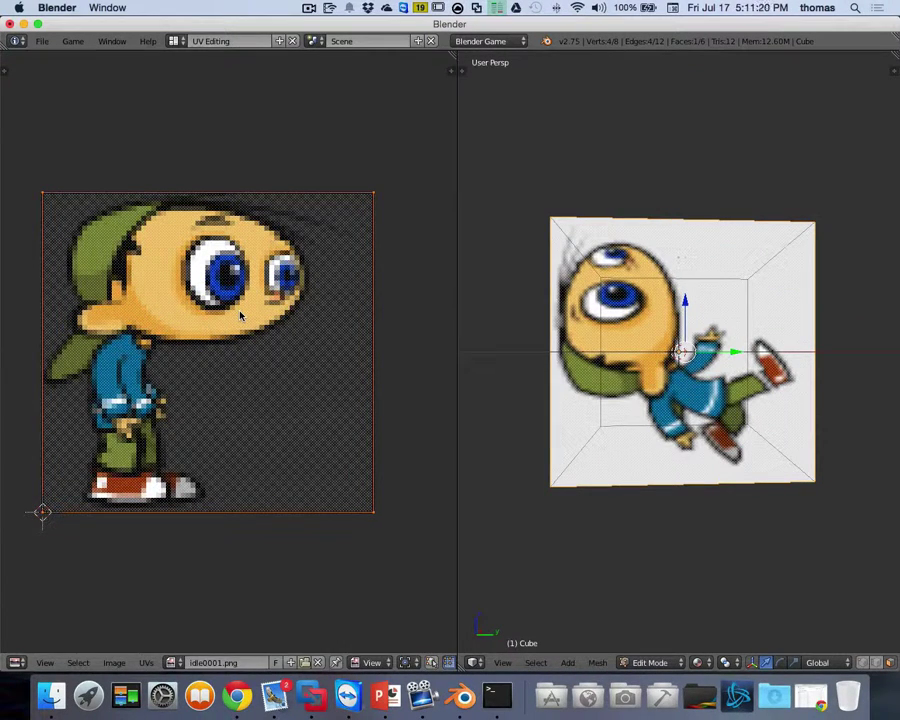
# Rotate the right side face's UVs a quarter turn (90 degrees) to stand the walk sprite upright, and check its facing direction.
pyautogui.write('r90')
pyautogui.press('Return')
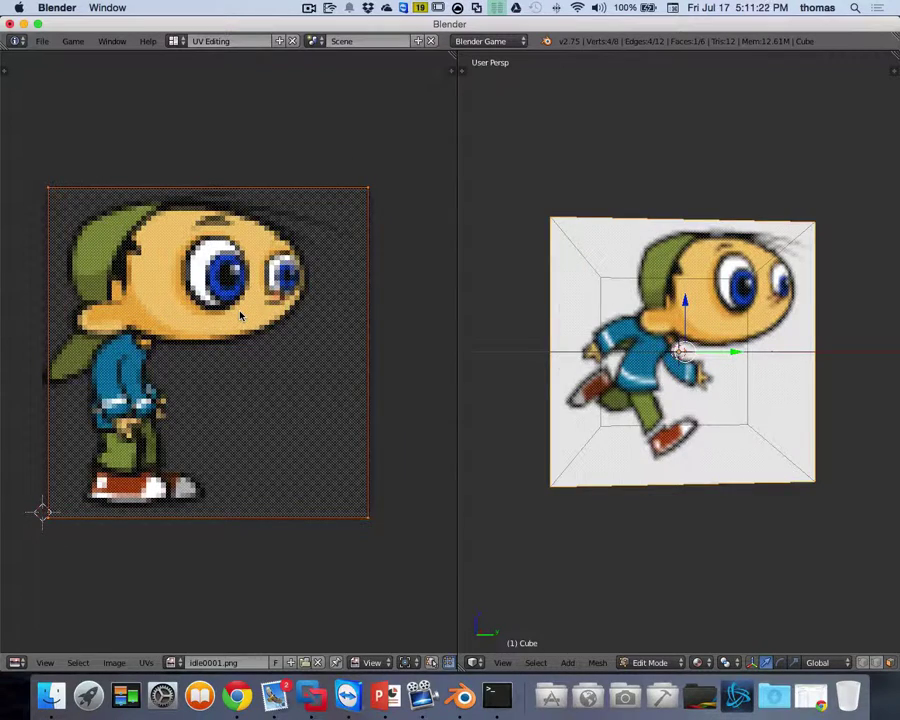
pyautogui.moveTo(498, 346); pyautogui.dragTo(595, 338, button='middle')
pyautogui.moveTo(652, 97); pyautogui.dragTo(612, 270, button='middle')
pyautogui.moveTo(604, 331); pyautogui.dragTo(633, 307, button='middle')
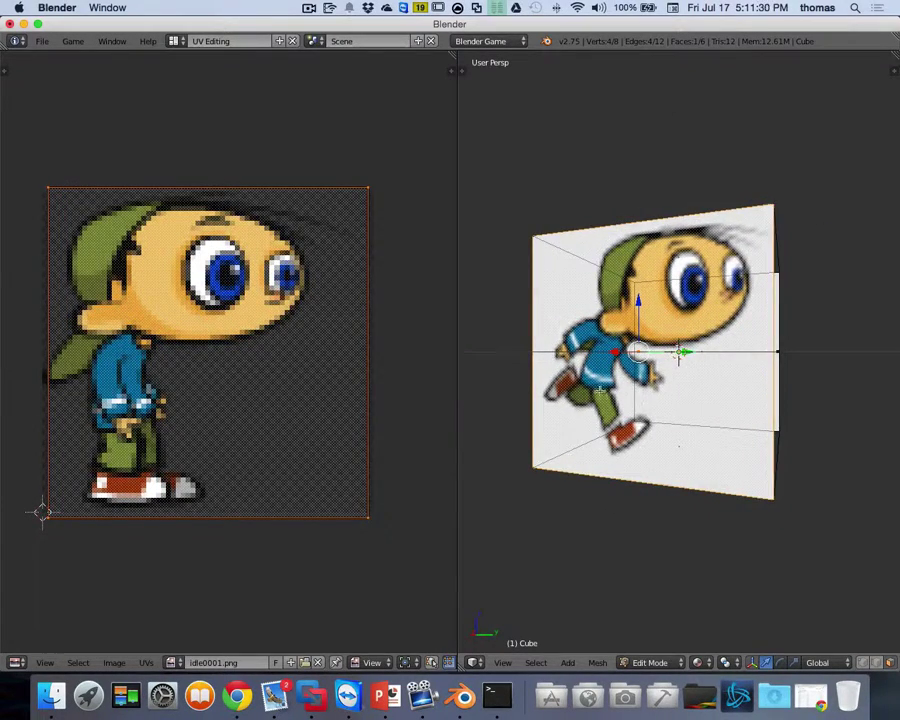
pyautogui.moveTo(597, 386); pyautogui.dragTo(687, 353, button='middle')
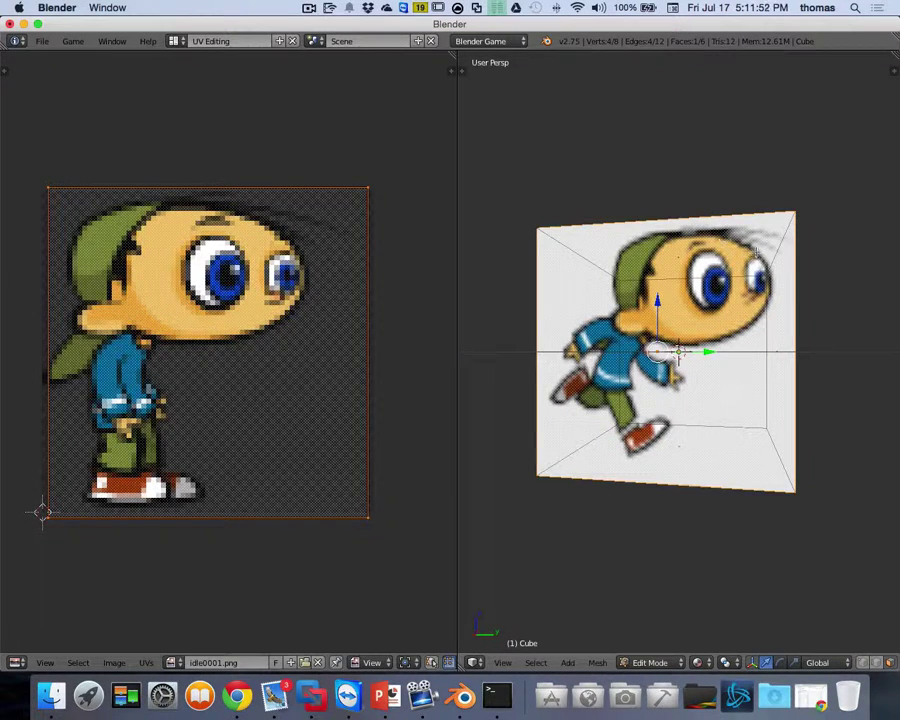
pyautogui.moveTo(571, 217); pyautogui.dragTo(690, 371, button='middle')
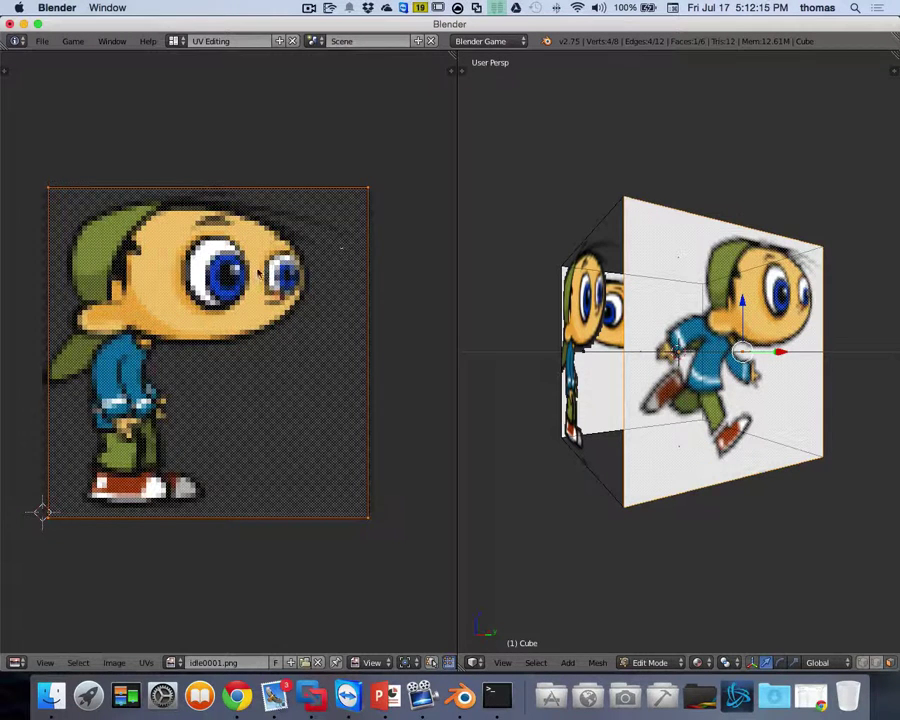
pyautogui.press('s')
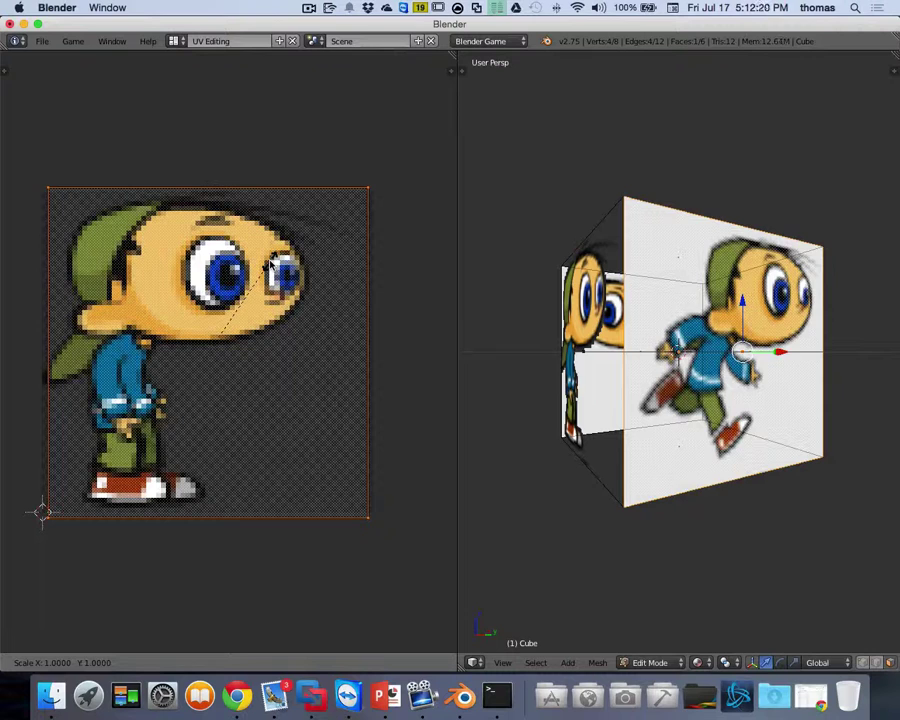
pyautogui.write('-1')
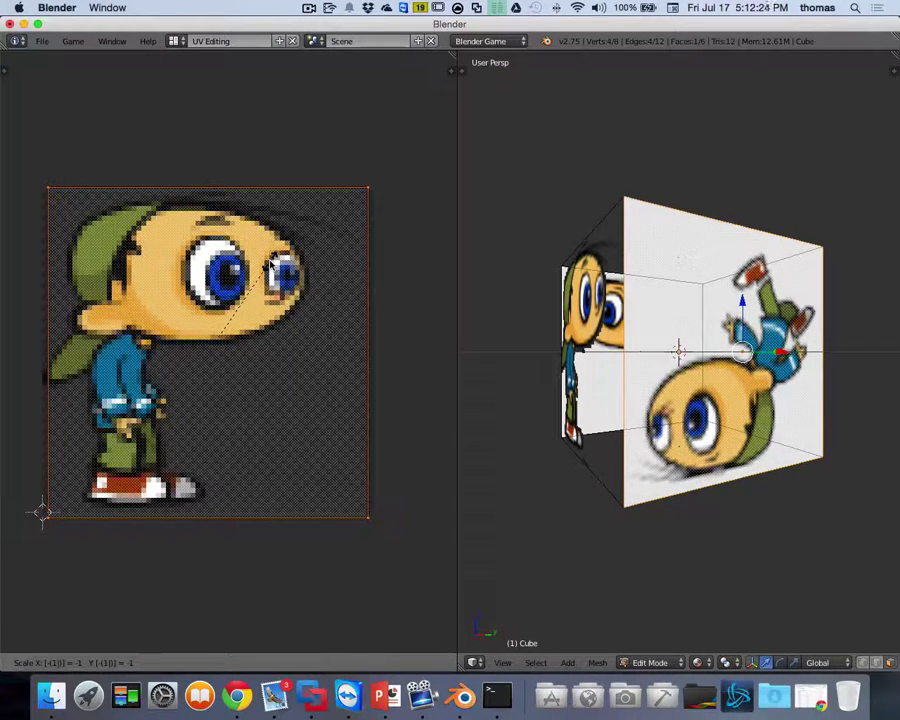
pyautogui.write('y')
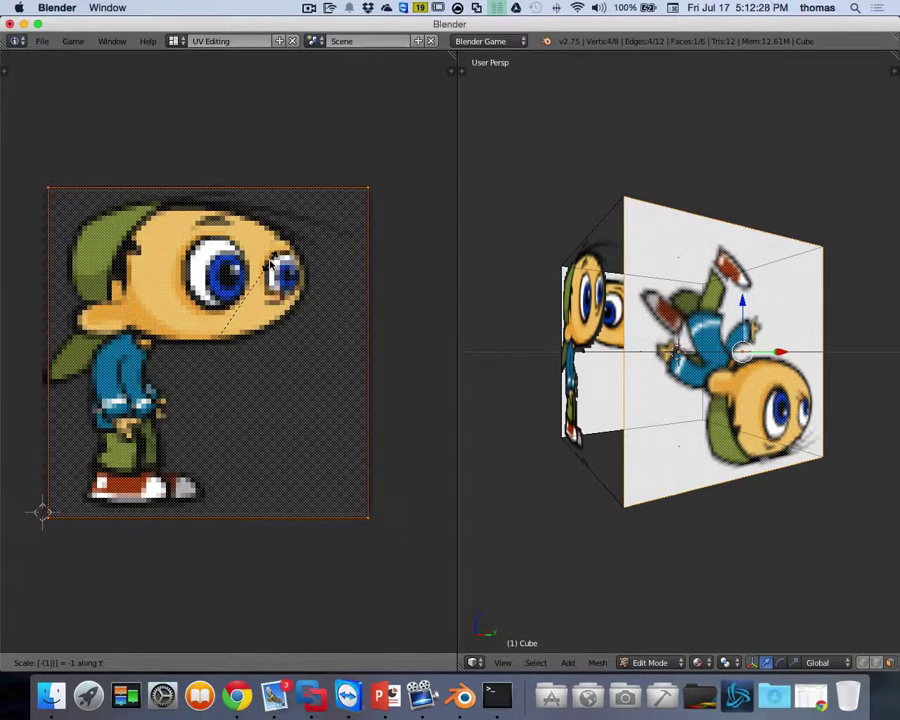
pyautogui.press('Escape')
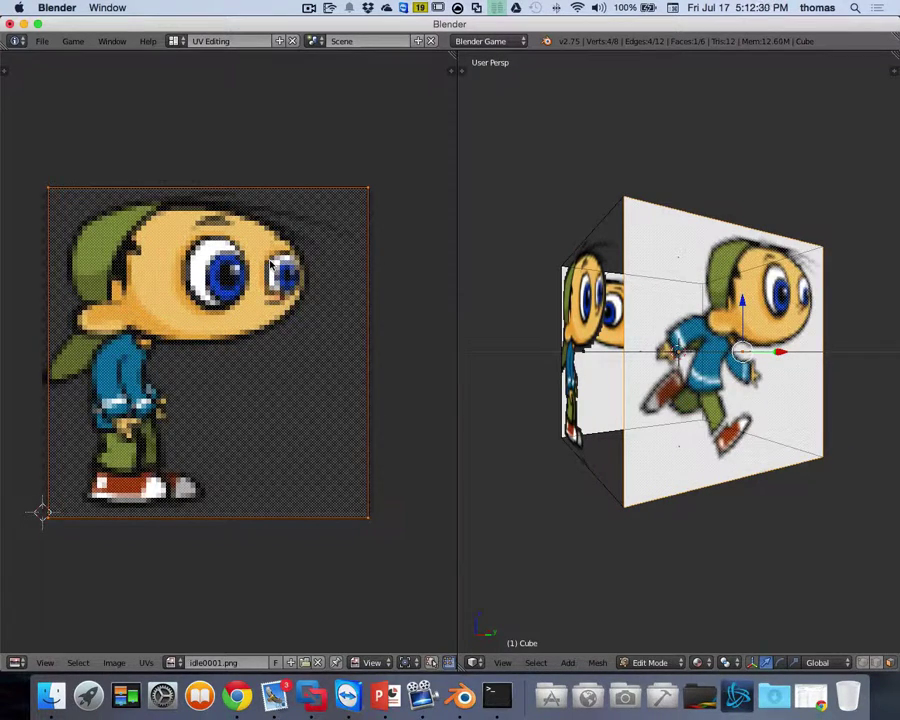
# Mirror the right side face's UVs by scaling them -1 along X, and compare the sprites on both sides.
pyautogui.write('s-1')
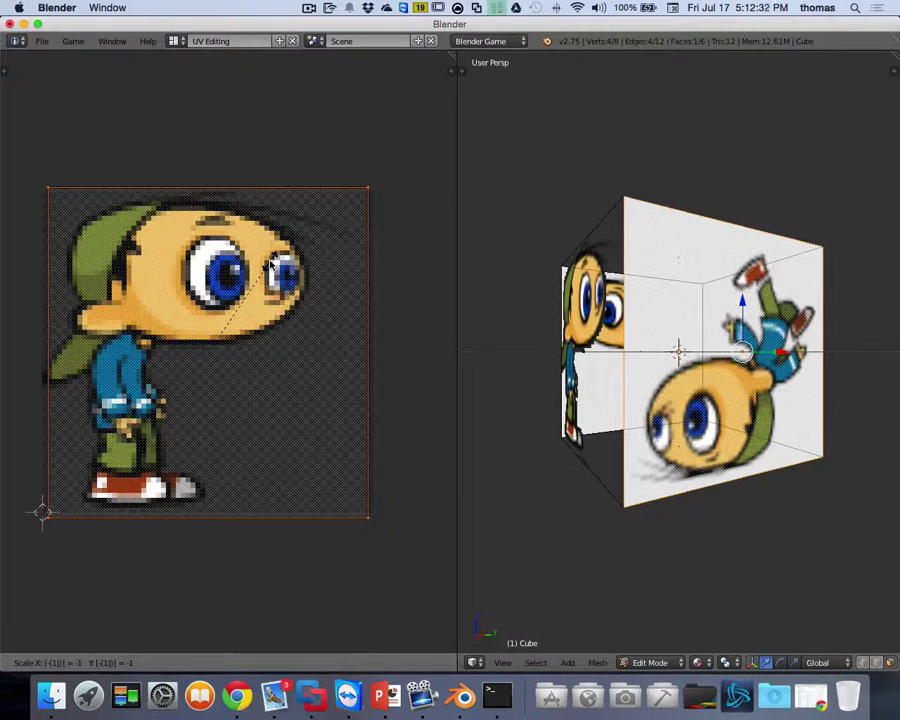
pyautogui.write('x')
pyautogui.press('Return')
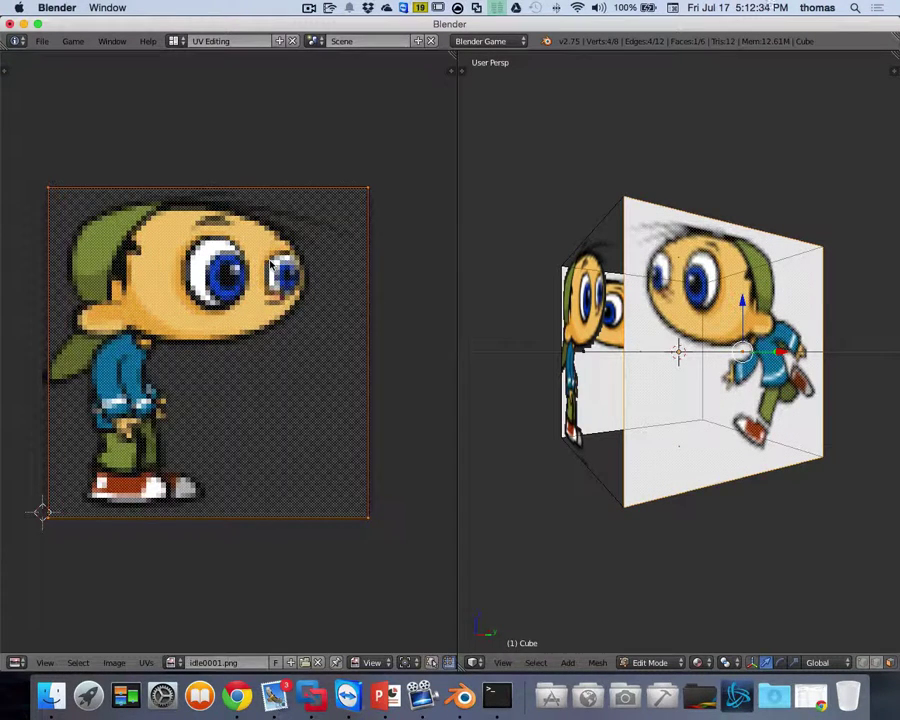
pyautogui.hscroll(-10, 722, 364)
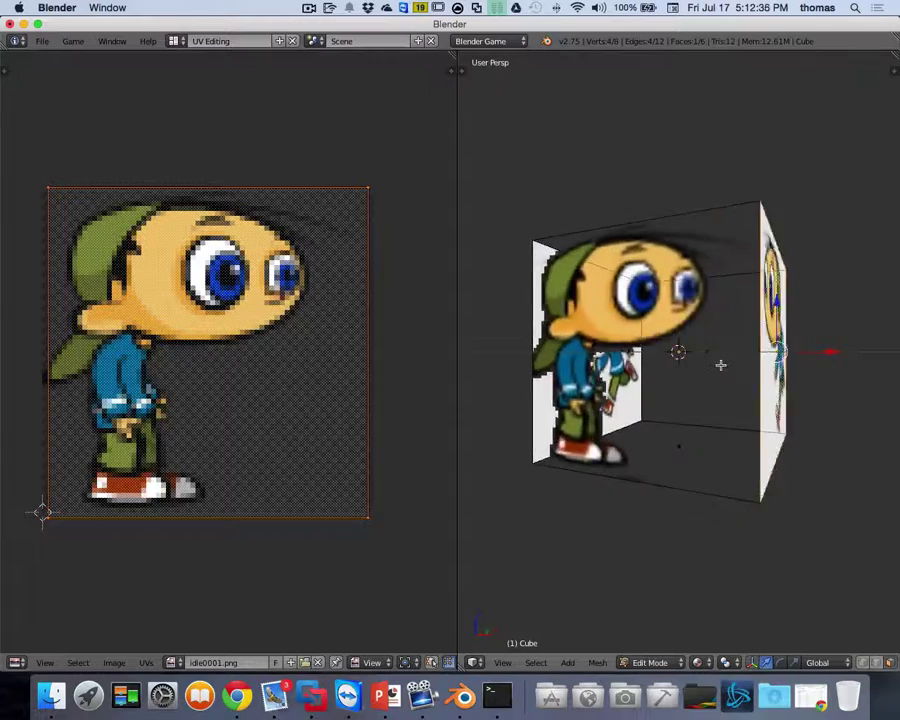
pyautogui.hscroll(-5, 722, 364)
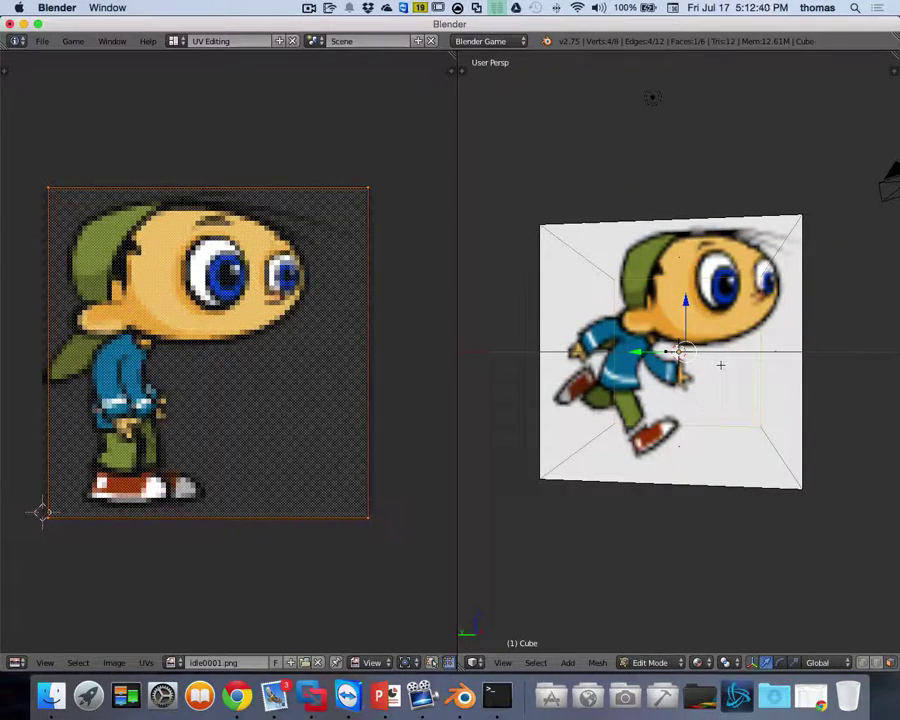
# Examine the walk sprites on both side faces of the cube from all around, comparing their facing directions with the idle sprite.
pyautogui.hscroll(-10, 720, 365)
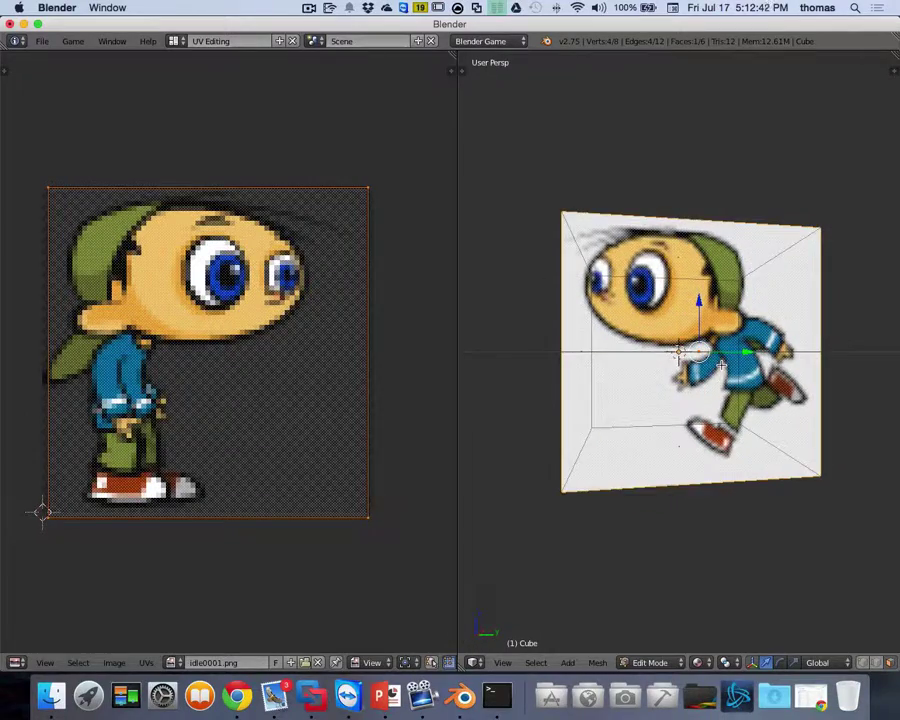
pyautogui.hscroll(-10, 720, 365)
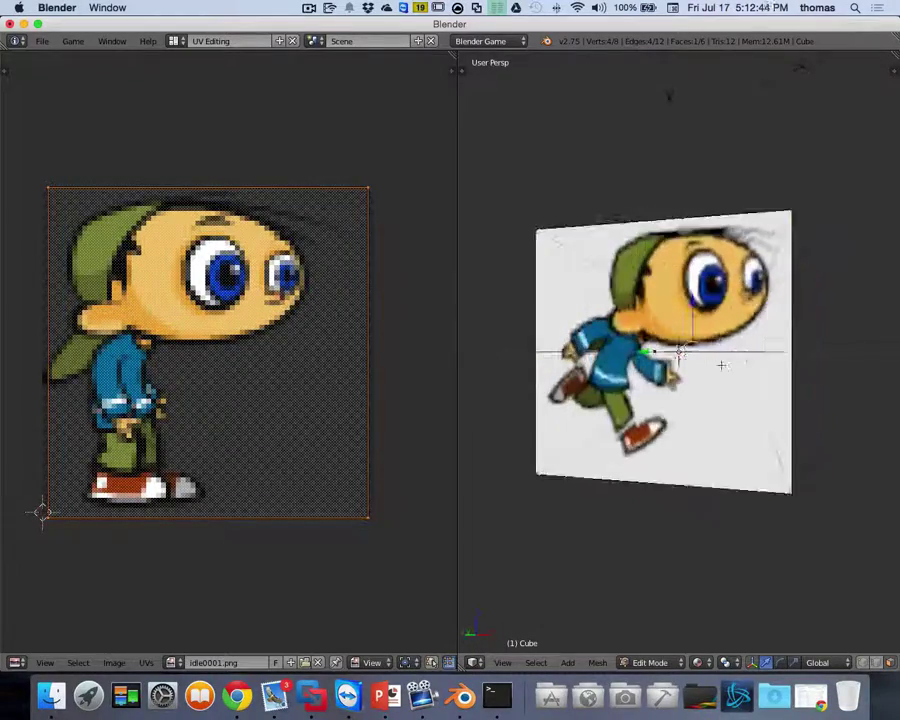
pyautogui.hscroll(-10, 720, 365)
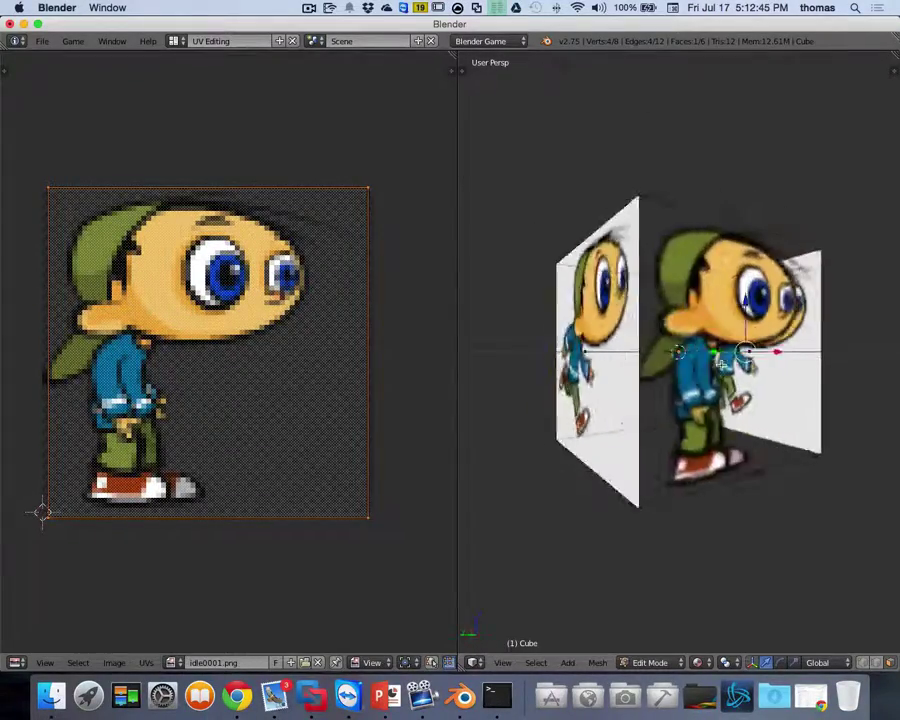
pyautogui.hscroll(-10, 721, 364)
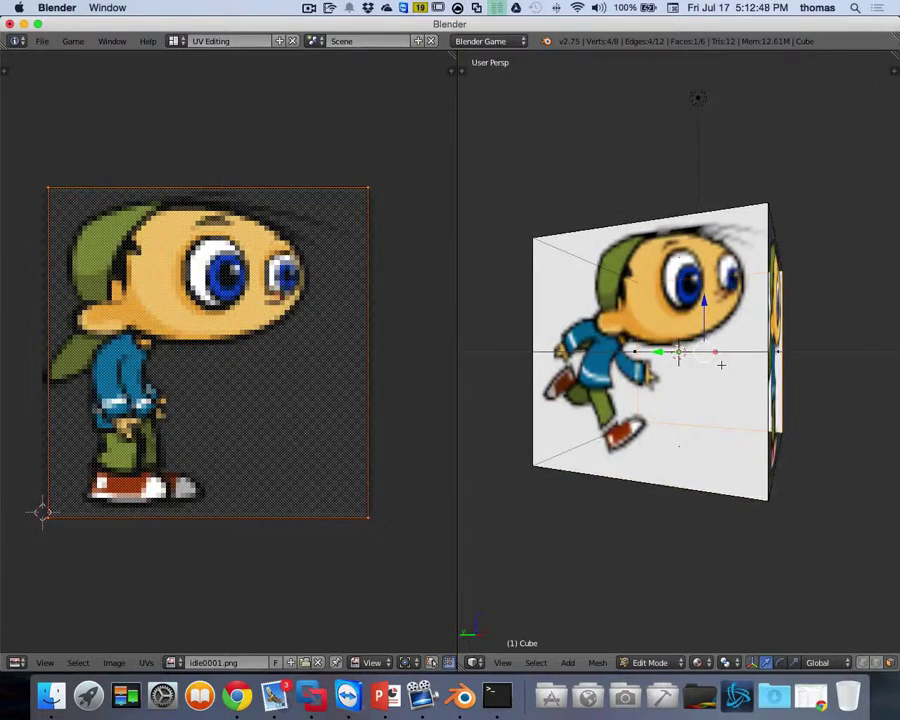
pyautogui.hscroll(-10, 721, 365)
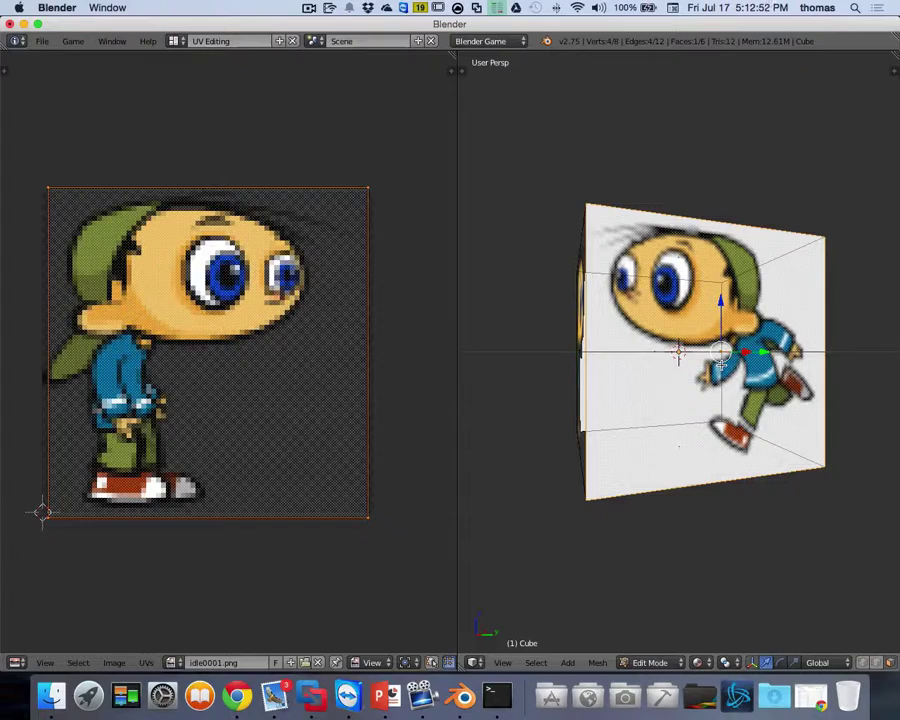
pyautogui.hscroll(-10, 721, 364)
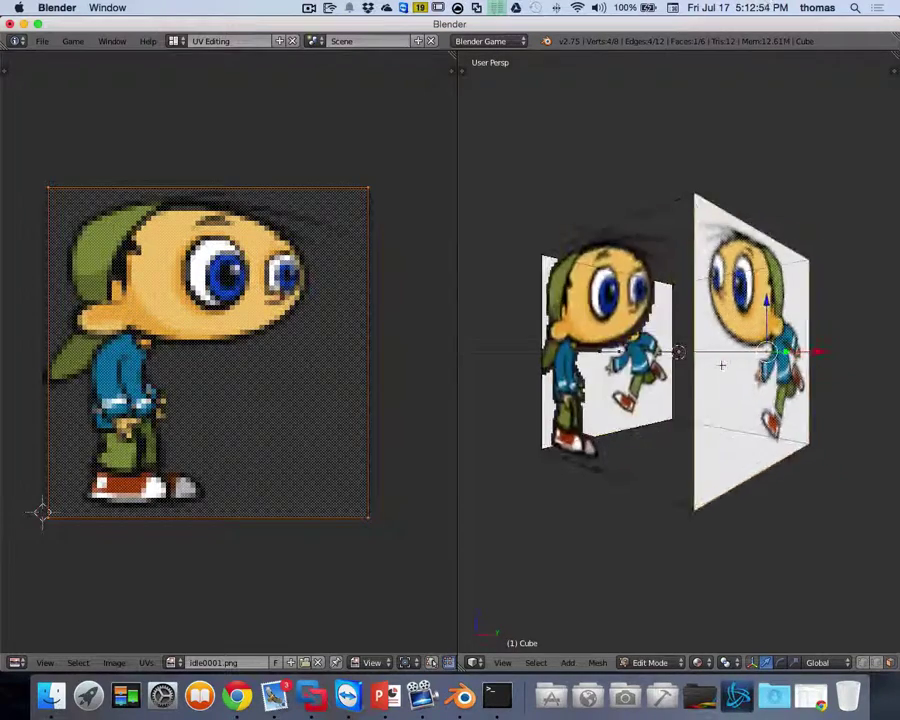
pyautogui.hscroll(-10, 721, 365)
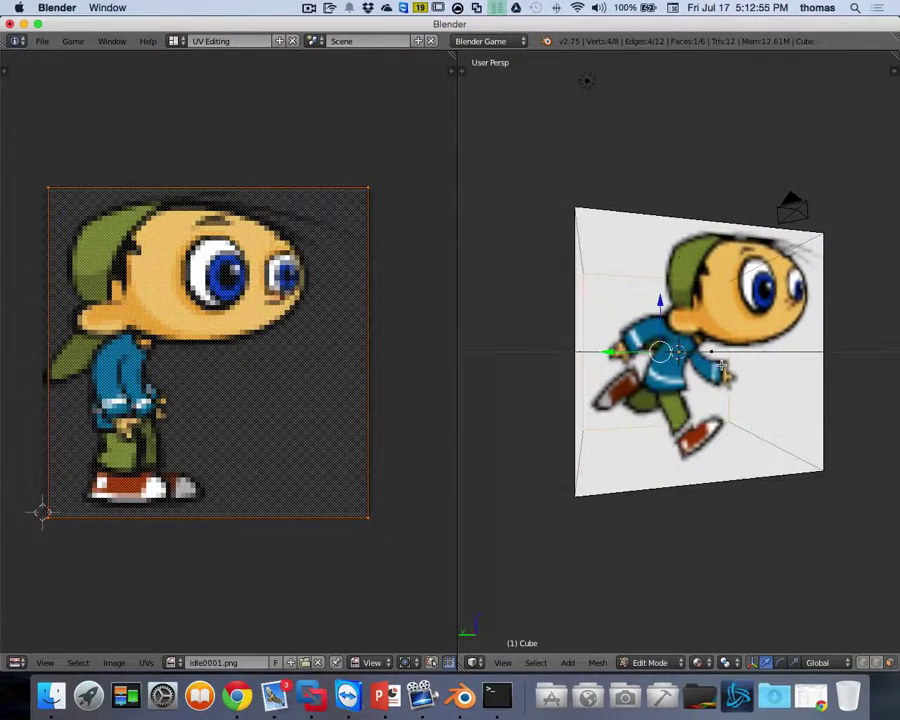
pyautogui.hscroll(-5, 721, 365)
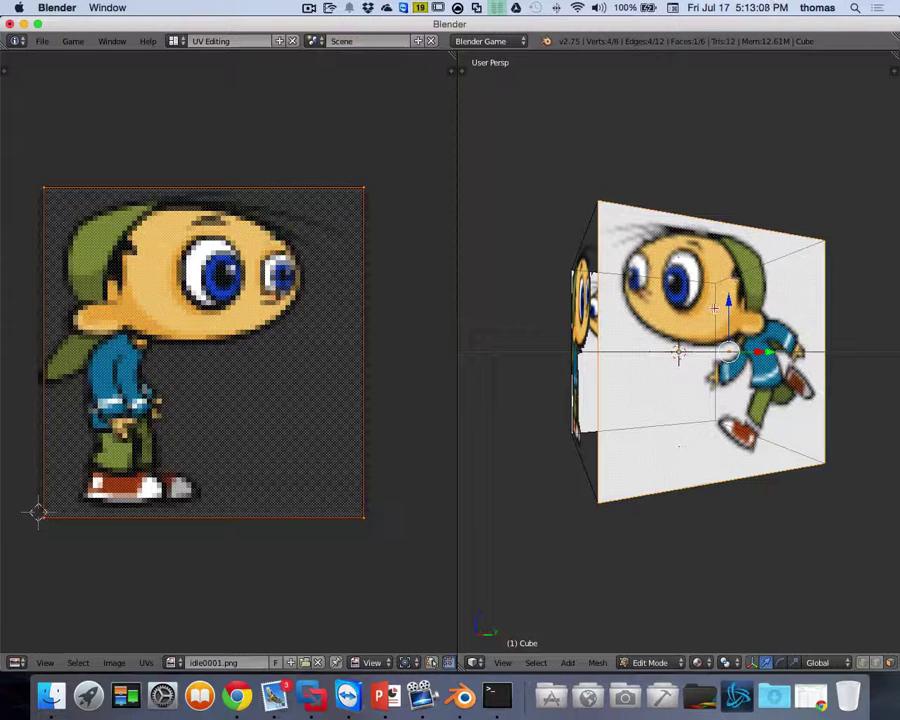
# Switch to the Default screen layout and enable Z Transparency with alpha 0 on the Walk material.
pyautogui.click(174, 41)
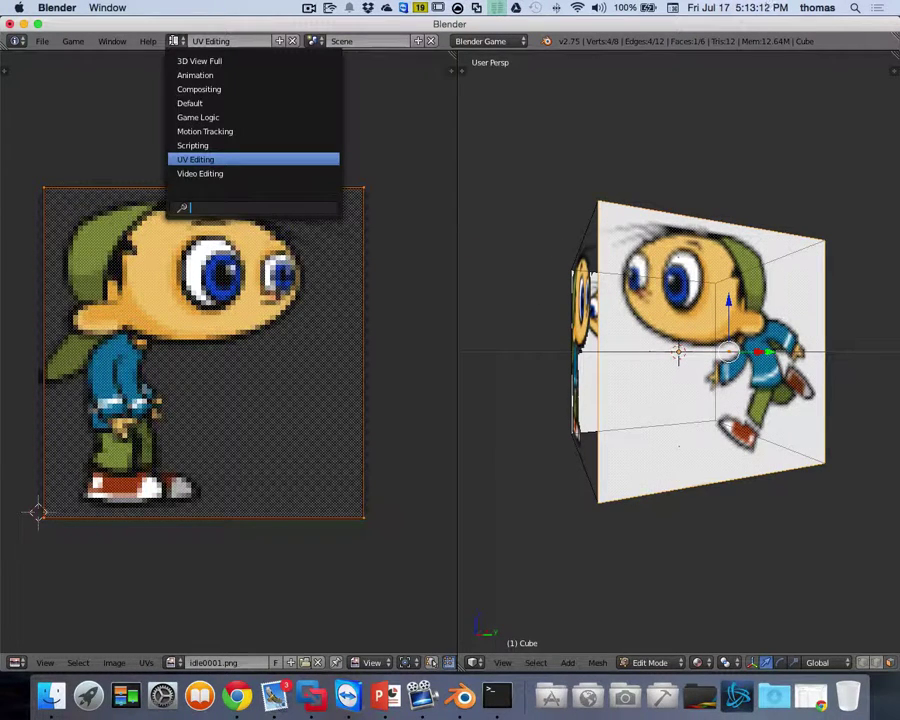
pyautogui.click(199, 103)
pyautogui.moveTo(416, 321); pyautogui.dragTo(556, 313, button='middle')
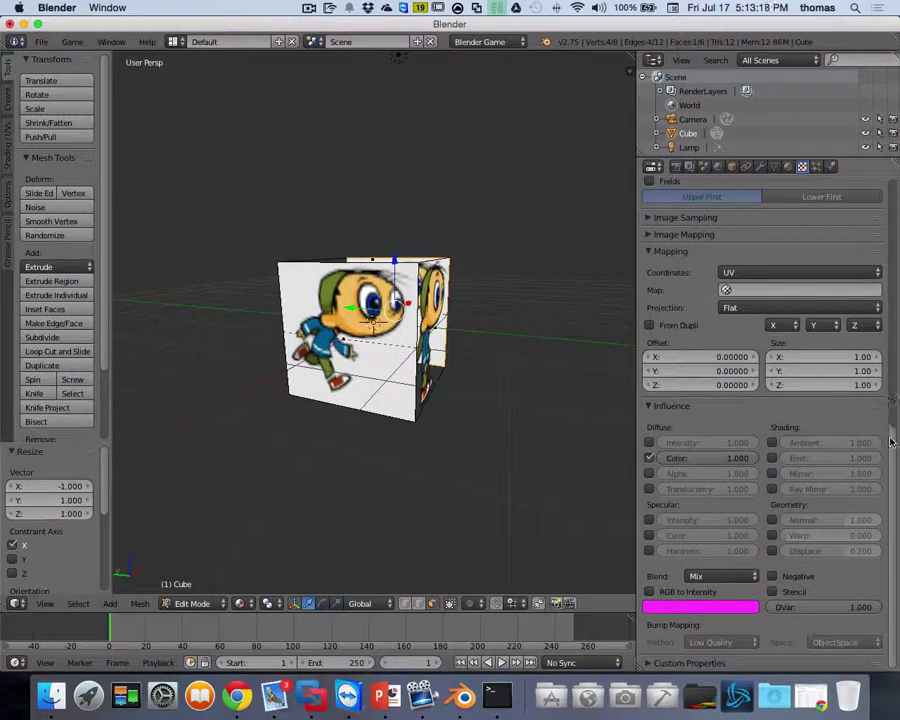
pyautogui.moveTo(892, 432); pyautogui.dragTo(888, 185)
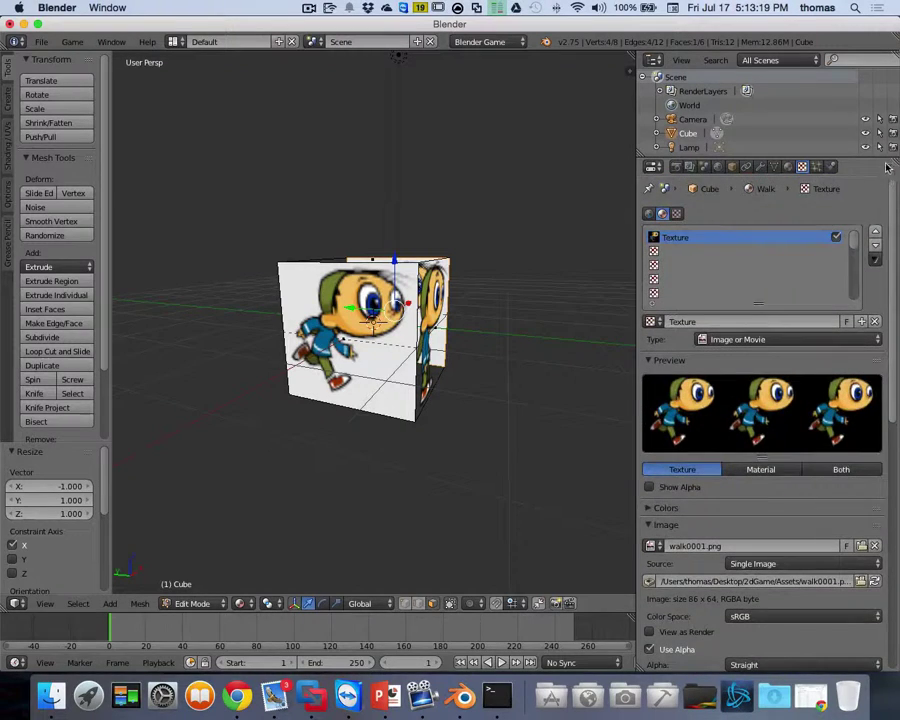
pyautogui.click(788, 166)
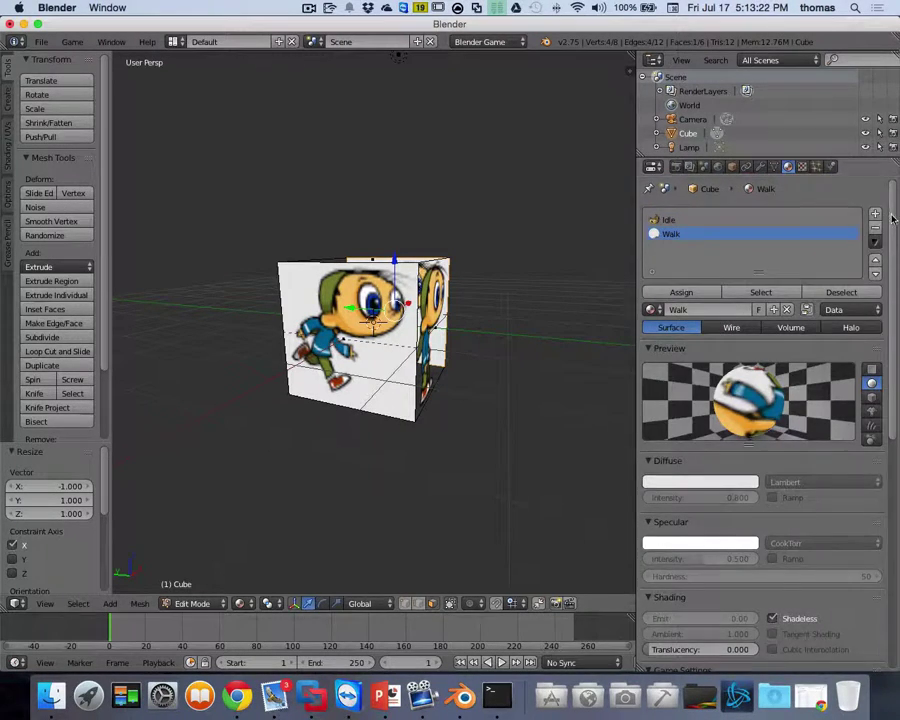
pyautogui.scroll(-10, 863, 527)
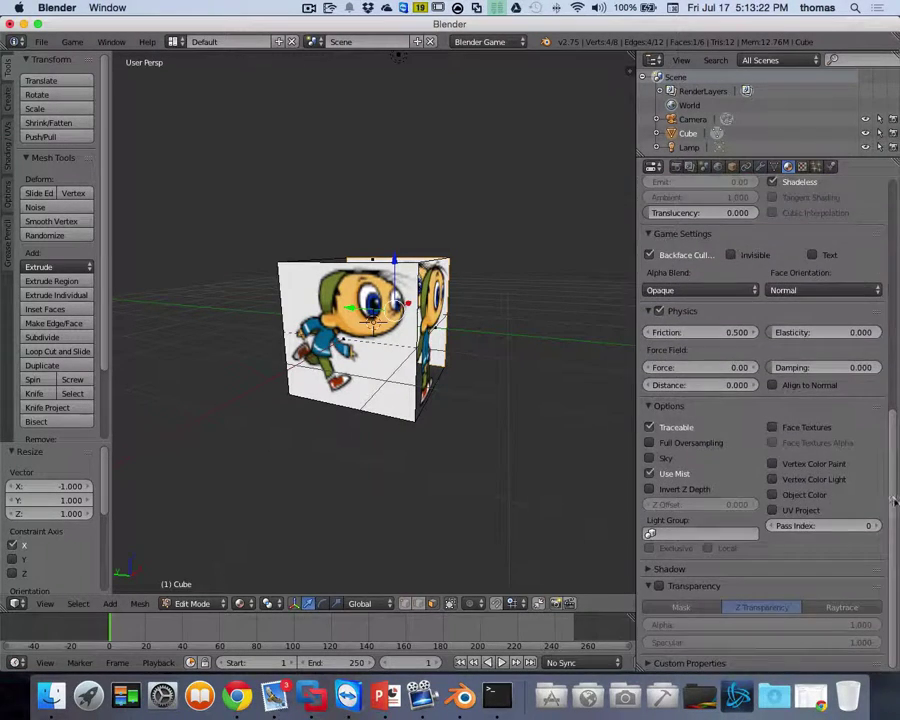
pyautogui.click(659, 586)
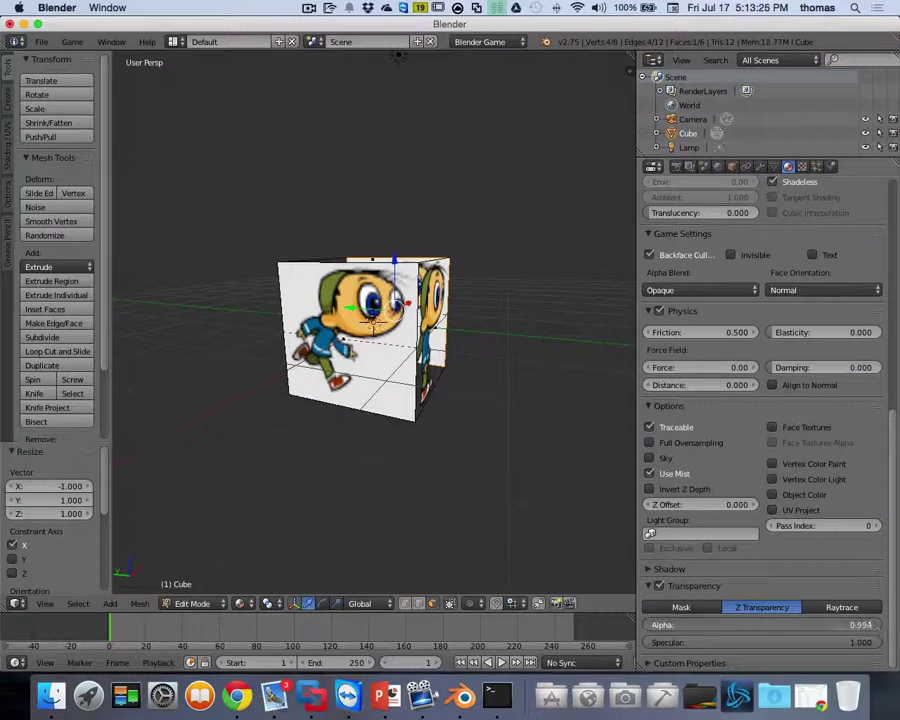
pyautogui.moveTo(857, 630); pyautogui.dragTo(700, 630)
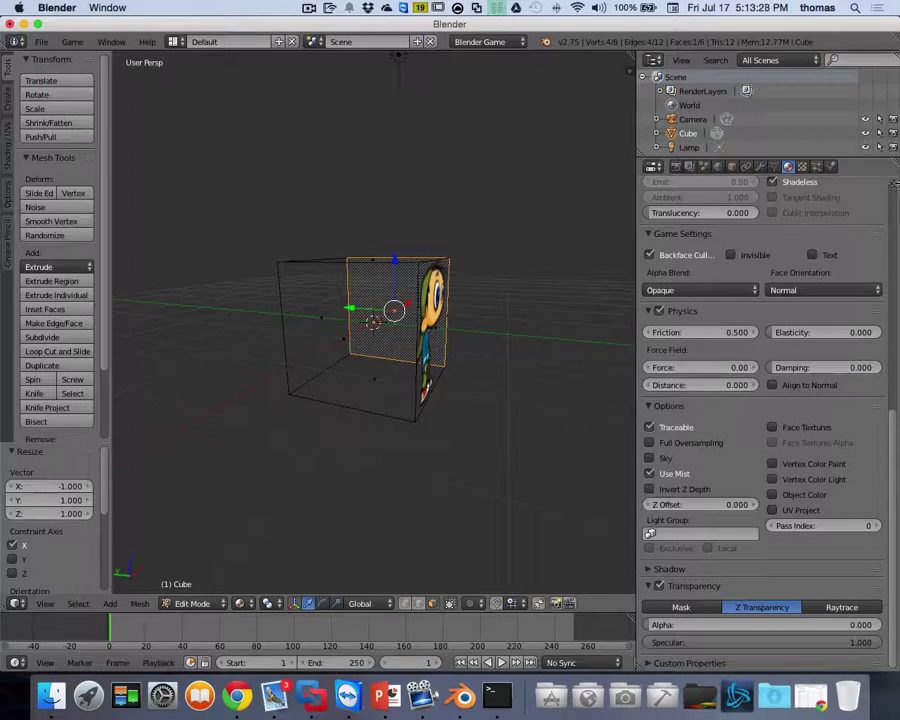
# Make the Walk material's texture influence alpha, check the transparent side faces, and return the cube to Object Mode.
pyautogui.click(803, 167)
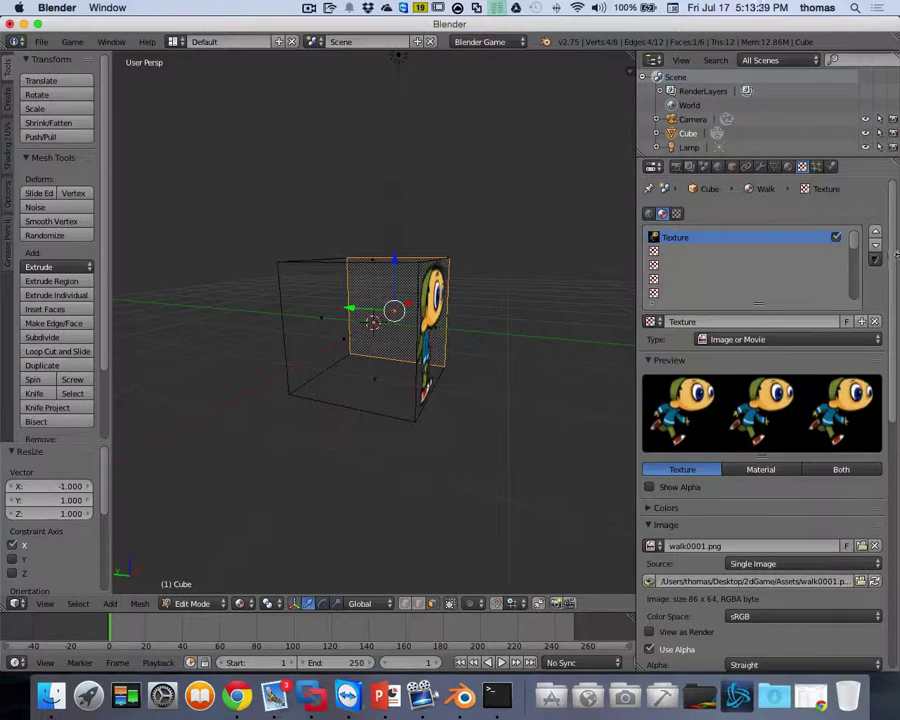
pyautogui.moveTo(888, 245); pyautogui.dragTo(887, 521)
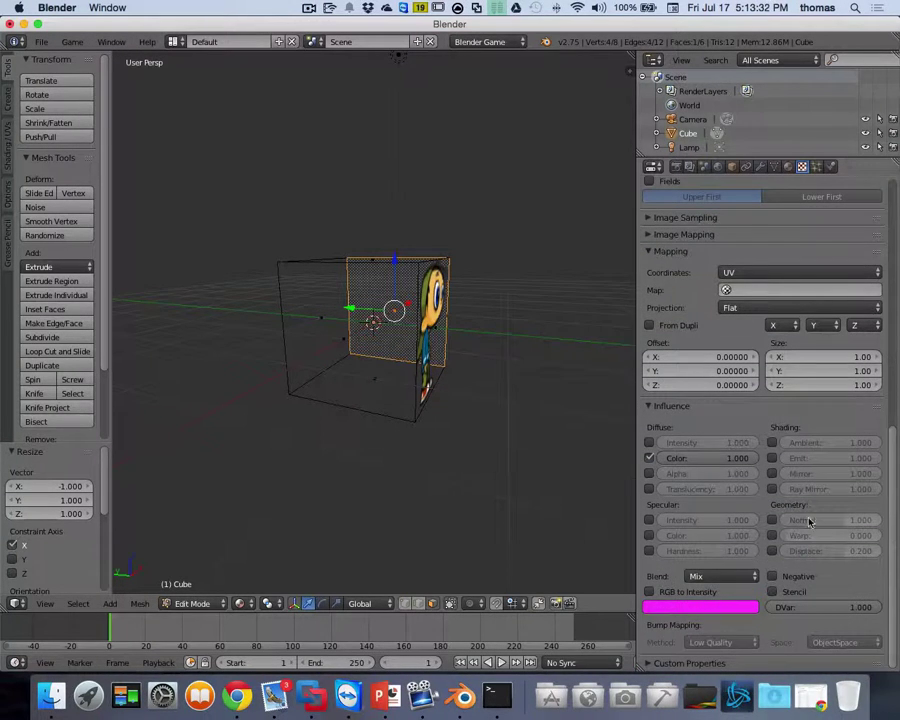
pyautogui.click(649, 474)
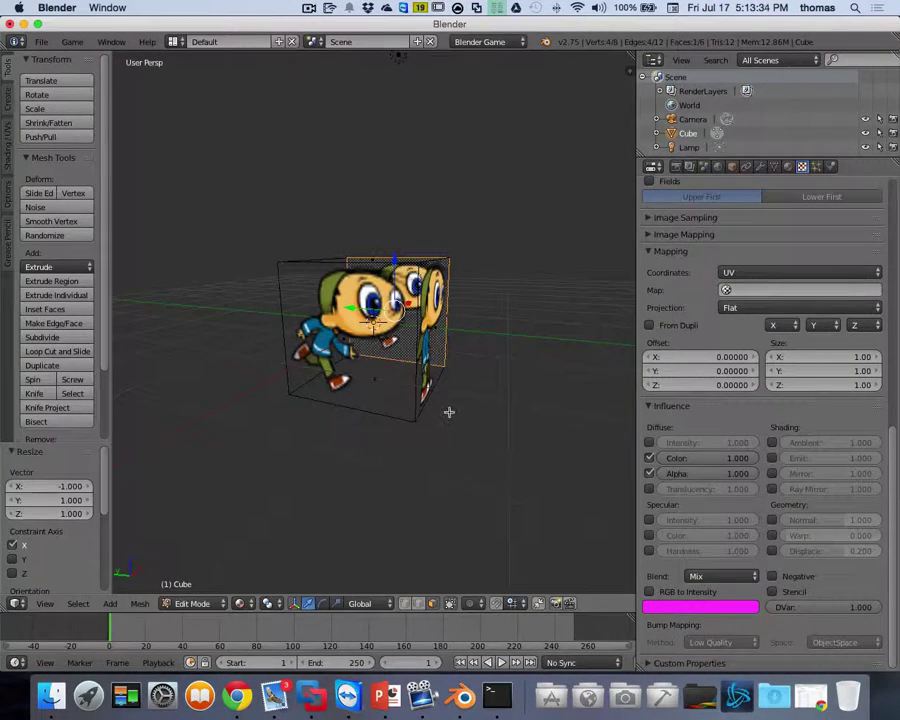
pyautogui.hscroll(5, 452, 411)
pyautogui.hscroll(10, 456, 411)
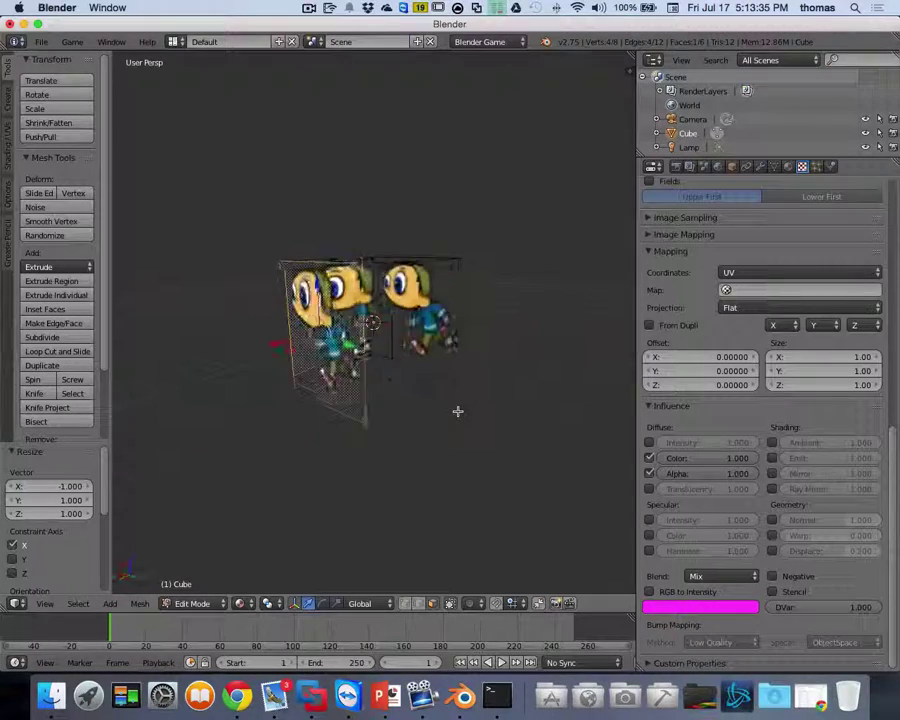
pyautogui.hscroll(8, 457, 411)
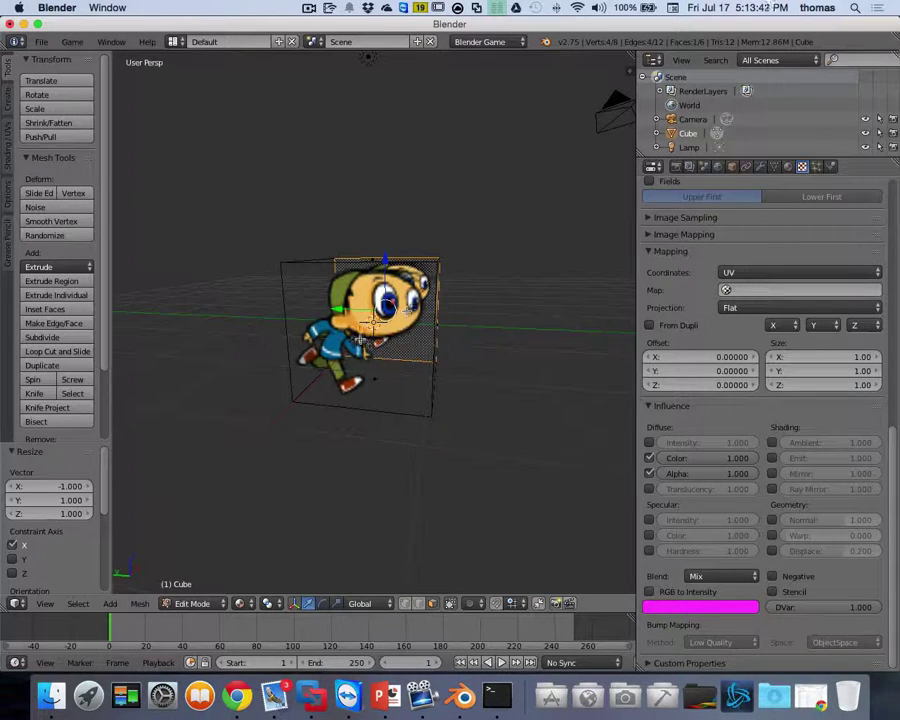
pyautogui.press('Tab')
# Try moving the cube about 1.6 units up along the Z axis, and undo the move.
pyautogui.moveTo(402, 344)
pyautogui.mouseDown(button='middle')
pyautogui.moveTo(390, 345)
pyautogui.moveTo(410, 352)
pyautogui.moveTo(400, 345)
pyautogui.mouseUp(button='middle')
pyautogui.press('g')
pyautogui.press('z')
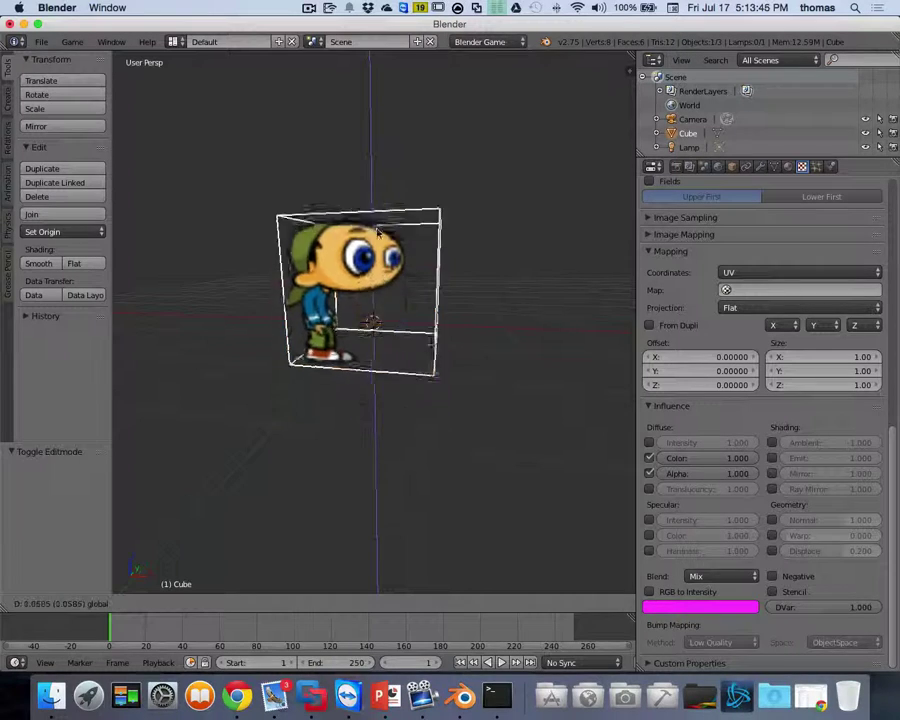
pyautogui.click(403, 180)
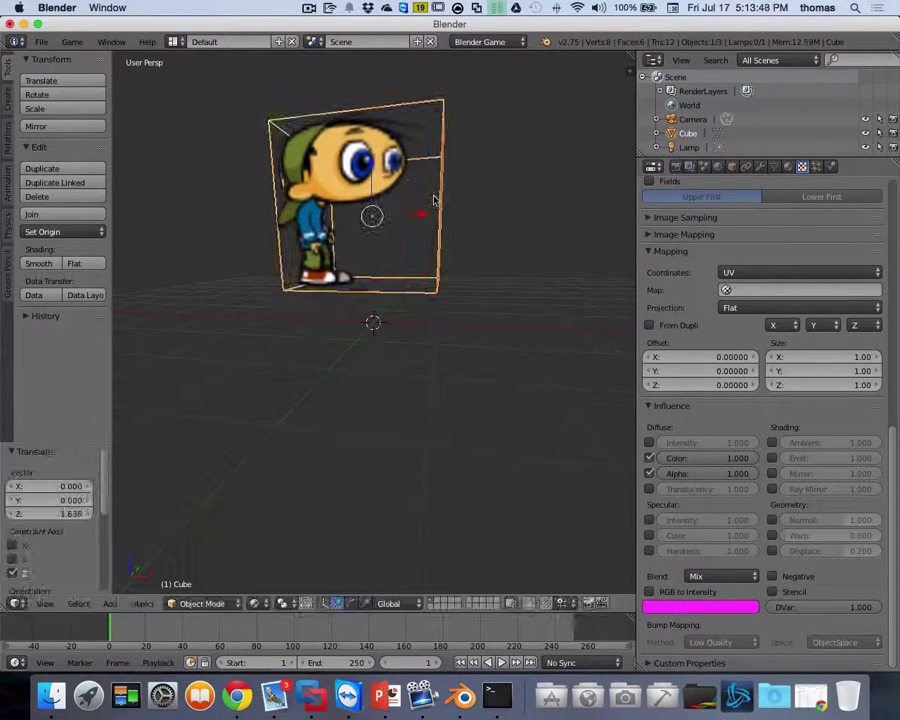
pyautogui.hotkey('ctrl', 'z')
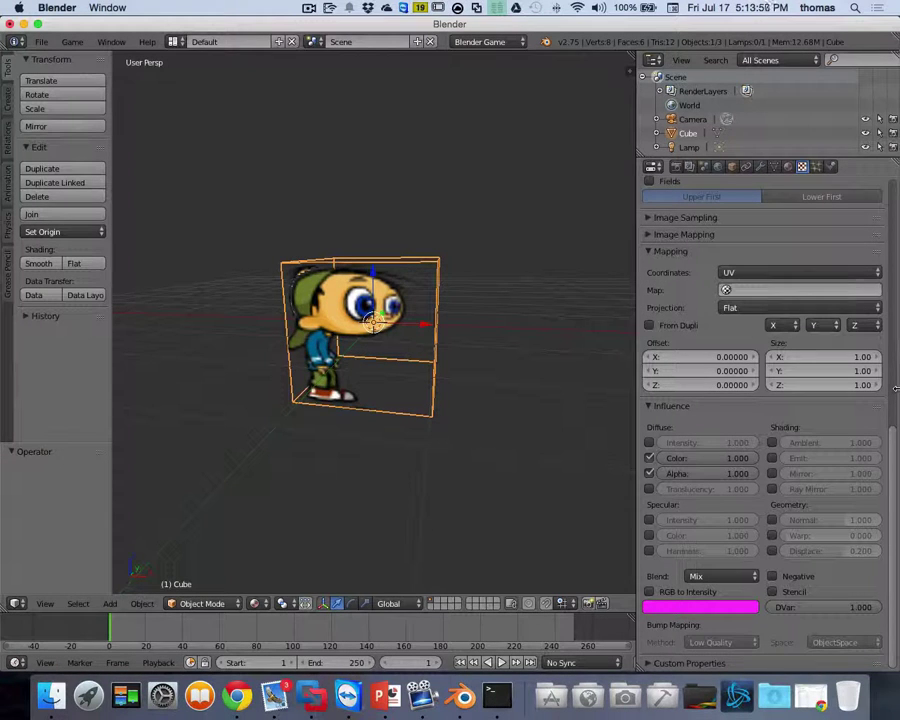
# Set the Walk texture's mapping to use the UVMap layer, and check the cube's sprites.
pyautogui.click(775, 290)
pyautogui.click(732, 311)
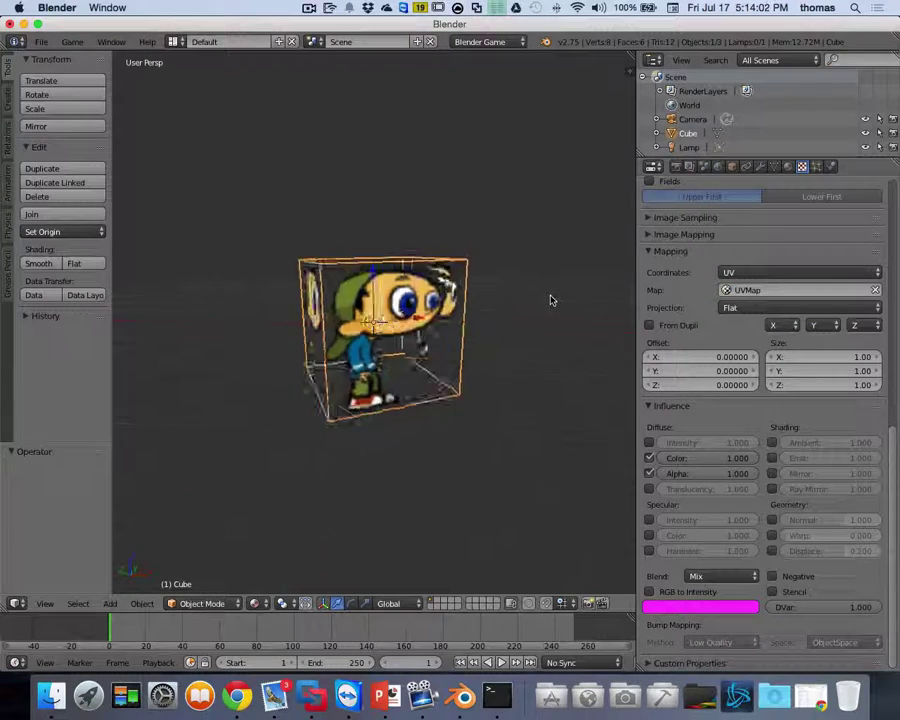
pyautogui.hscroll(-10, 552, 298)
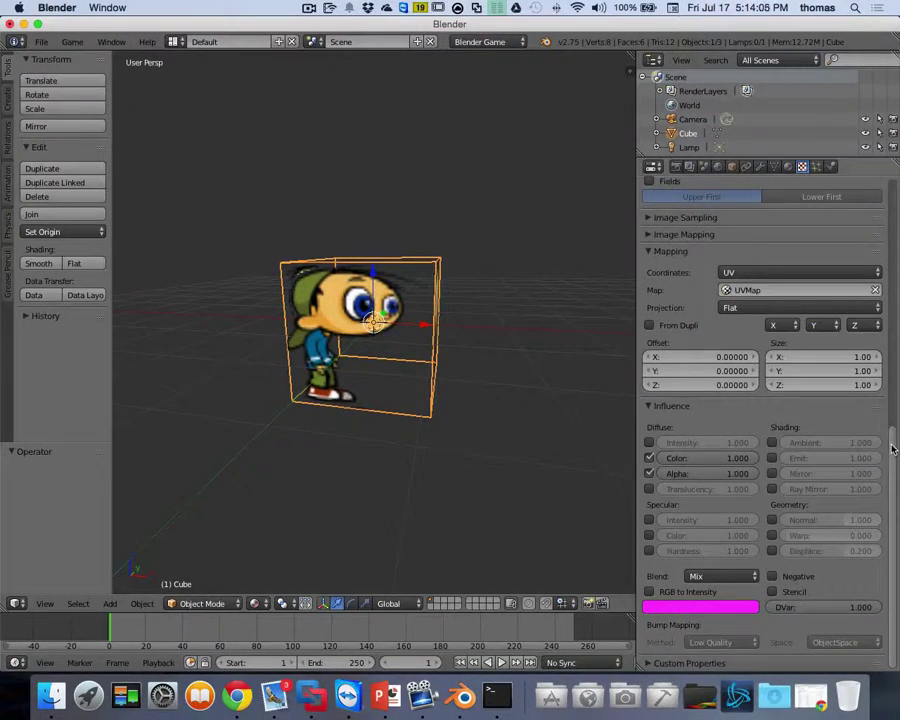
pyautogui.moveTo(891, 443); pyautogui.dragTo(880, 218)
pyautogui.scroll(2, 879, 218)
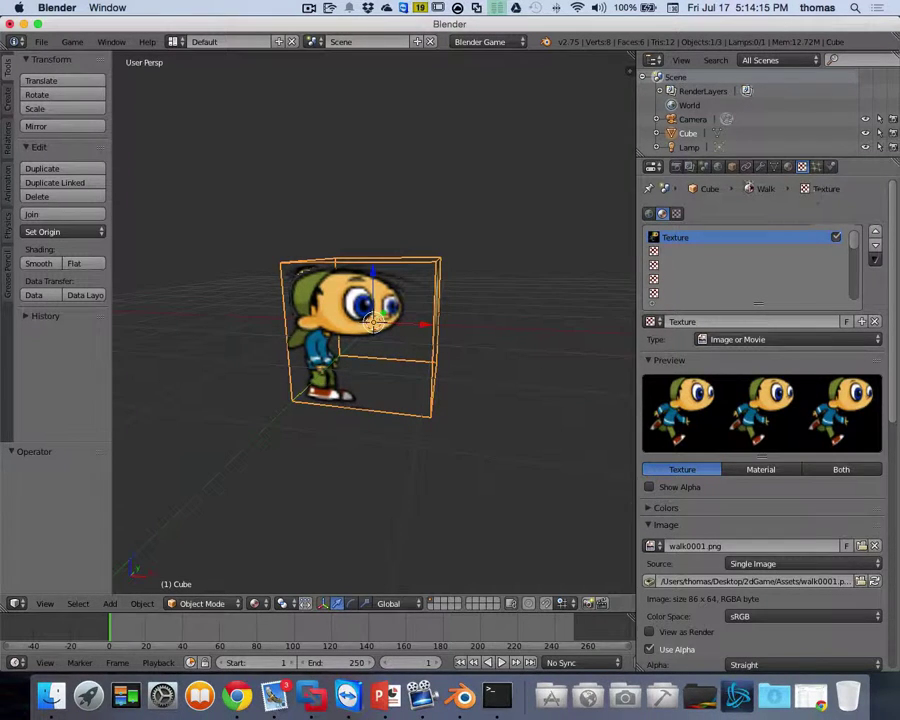
# Select the scene camera and change its lens type to Orthographic.
pyautogui.click(676, 167)
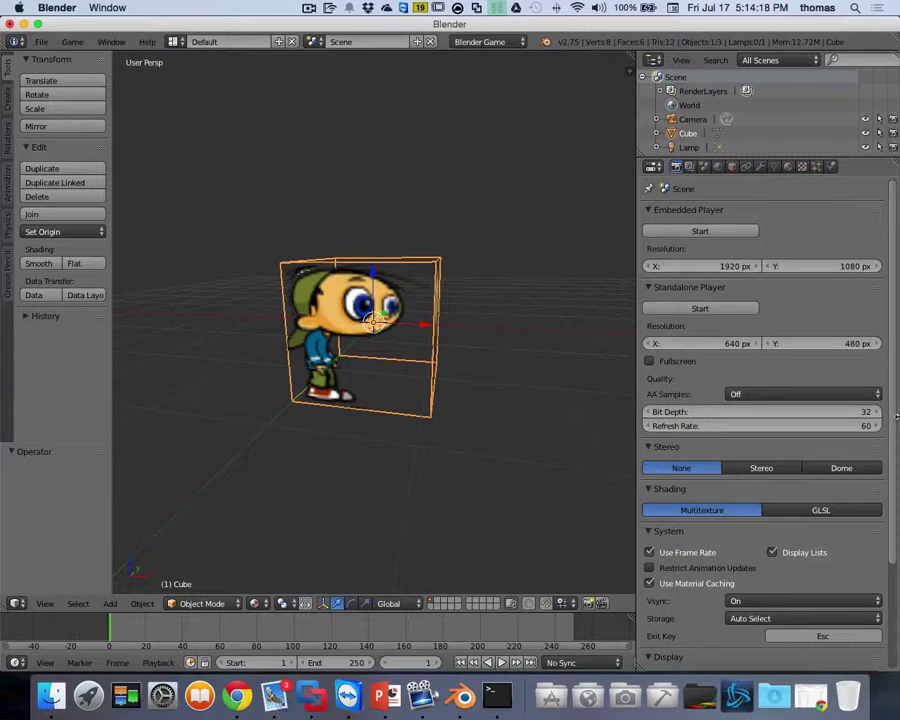
pyautogui.scroll(-4, 757, 300)
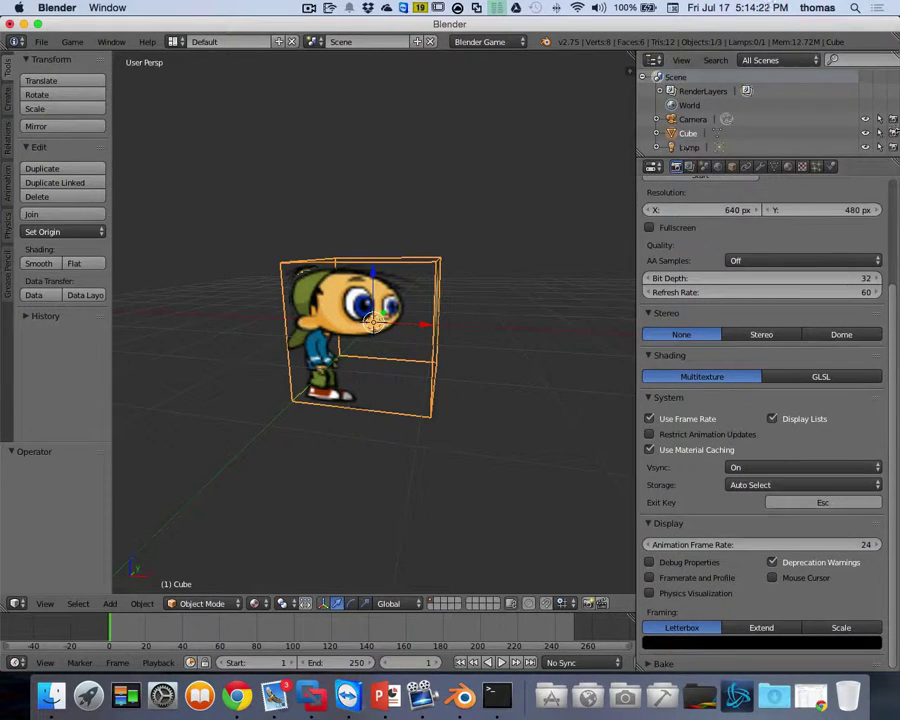
pyautogui.click(695, 120)
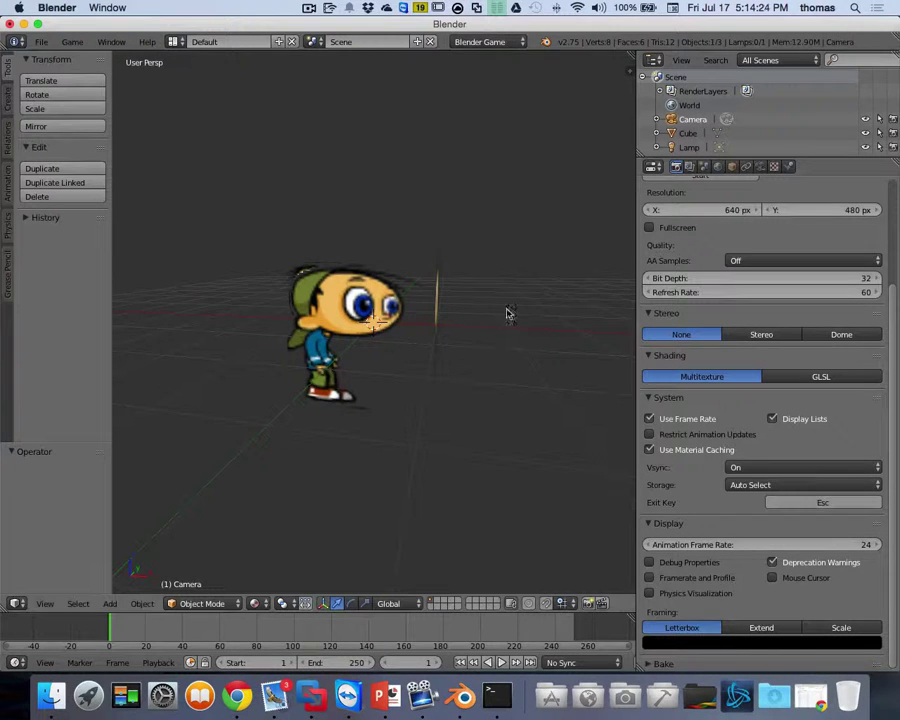
pyautogui.hscroll(10, 508, 310)
pyautogui.hscroll(-10, 418, 243)
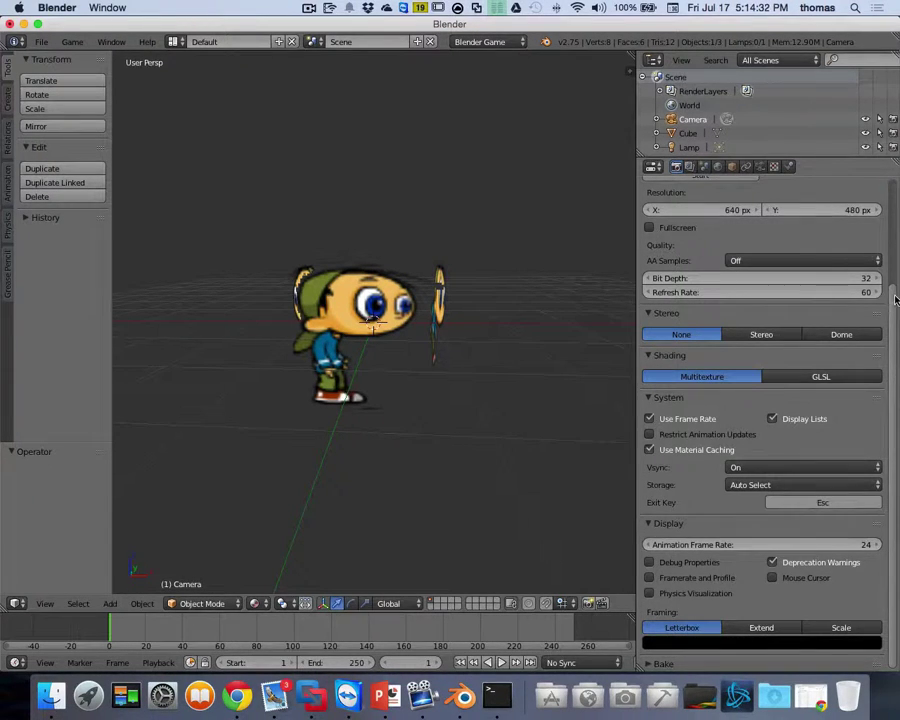
pyautogui.moveTo(893, 296); pyautogui.dragTo(895, 418)
pyautogui.scroll(4, 746, 319)
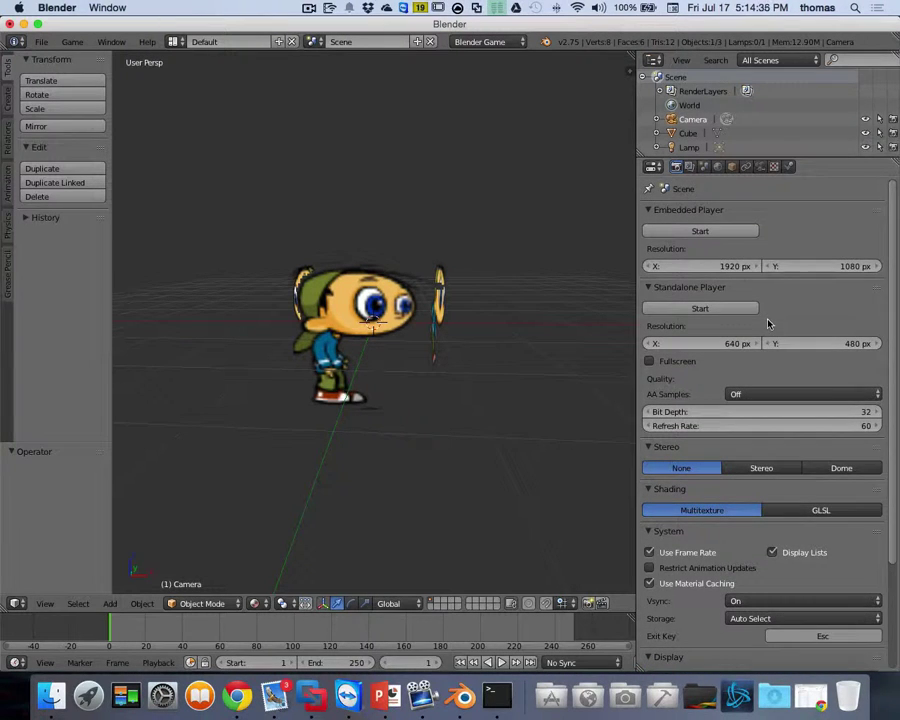
pyautogui.scroll(-4, 767, 323)
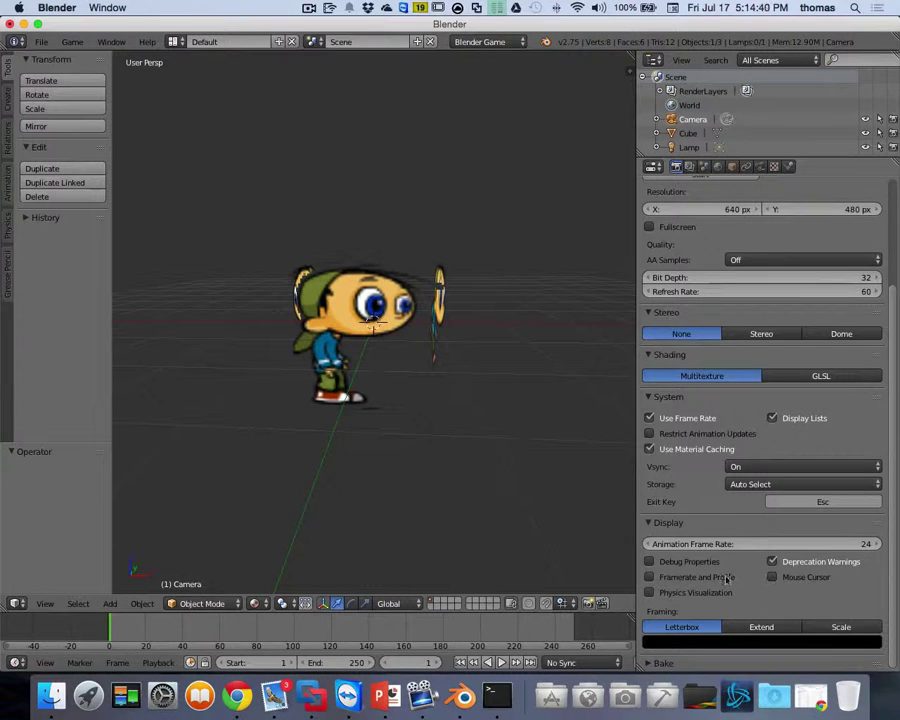
pyautogui.scroll(4, 711, 237)
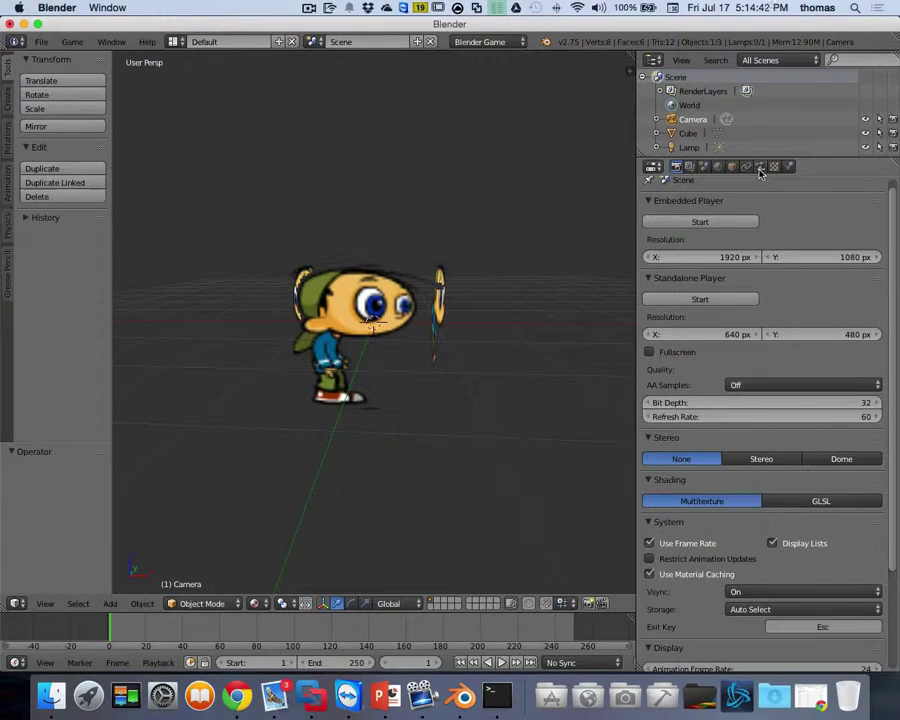
pyautogui.click(760, 168)
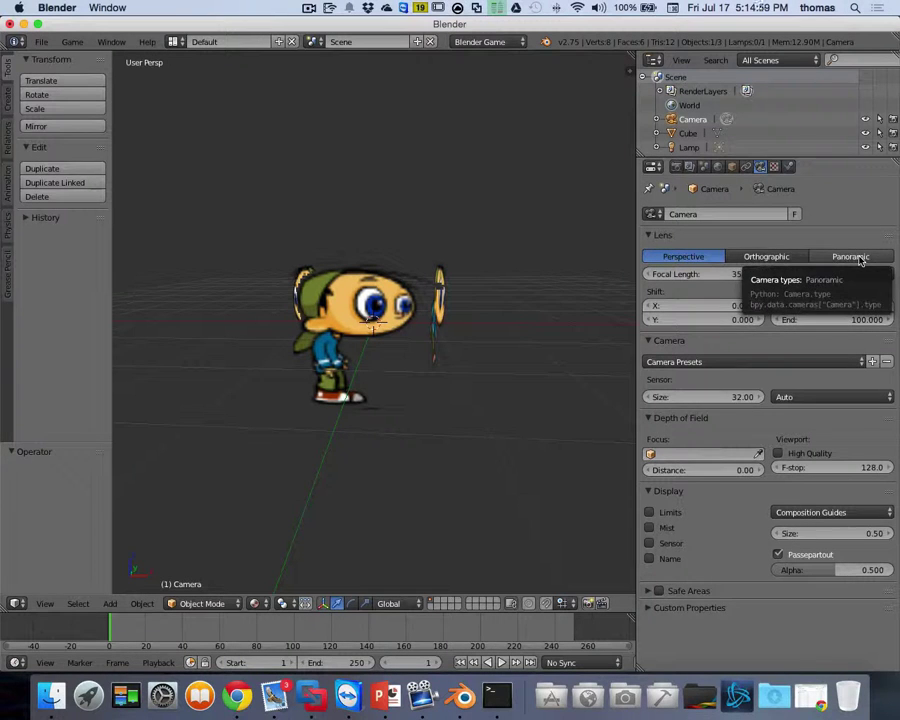
pyautogui.click(768, 261)
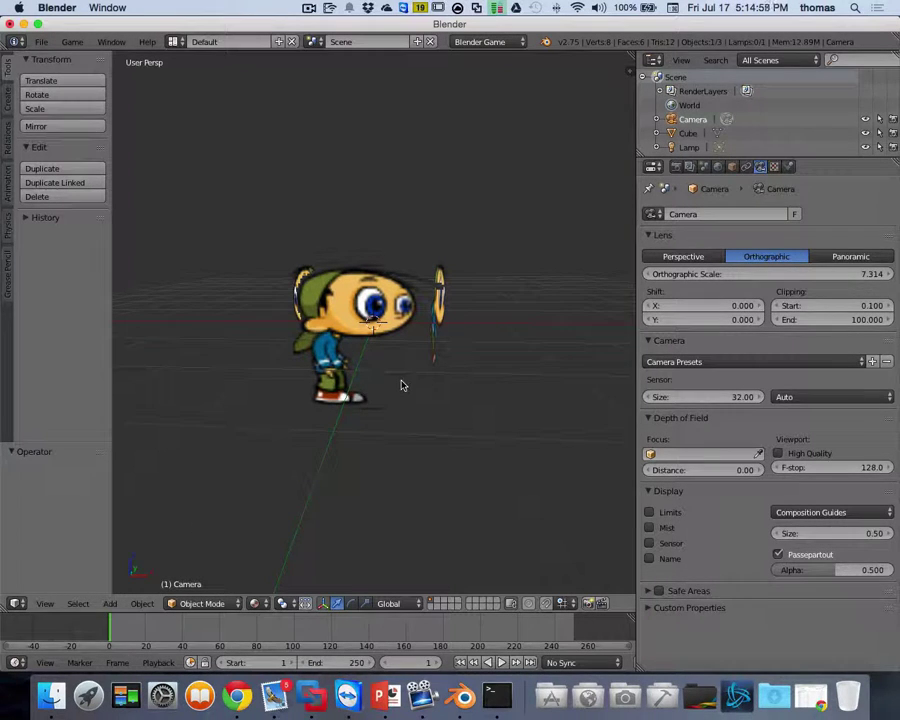
# Switch to the front orthographic view and align the active camera to it so it frames the idle sprite.
pyautogui.press('KP_1')
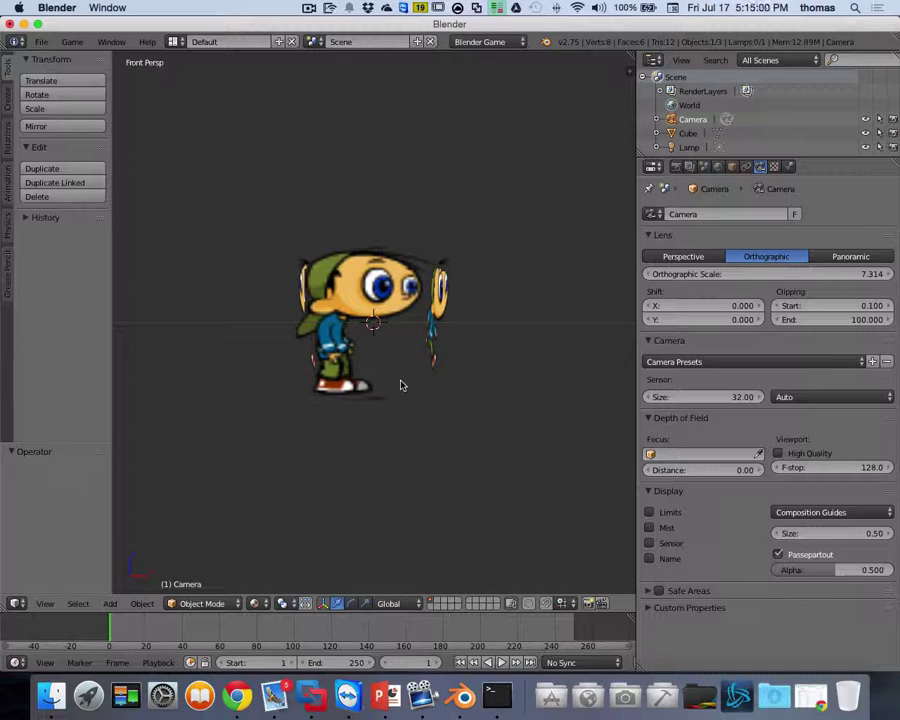
pyautogui.press('KP_5')
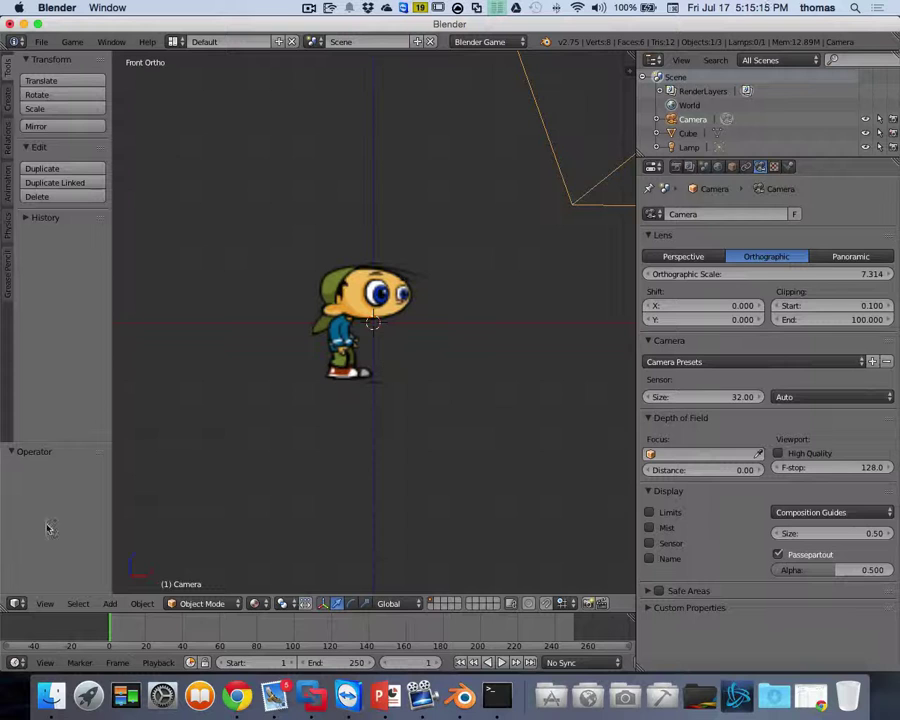
pyautogui.click(45, 604)
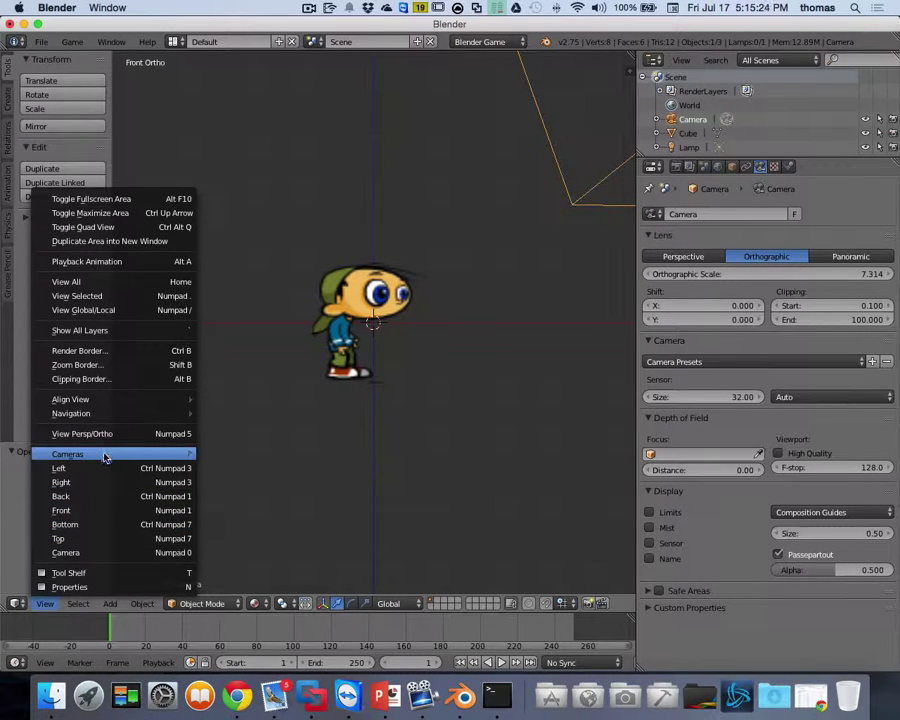
pyautogui.moveTo(87, 399)
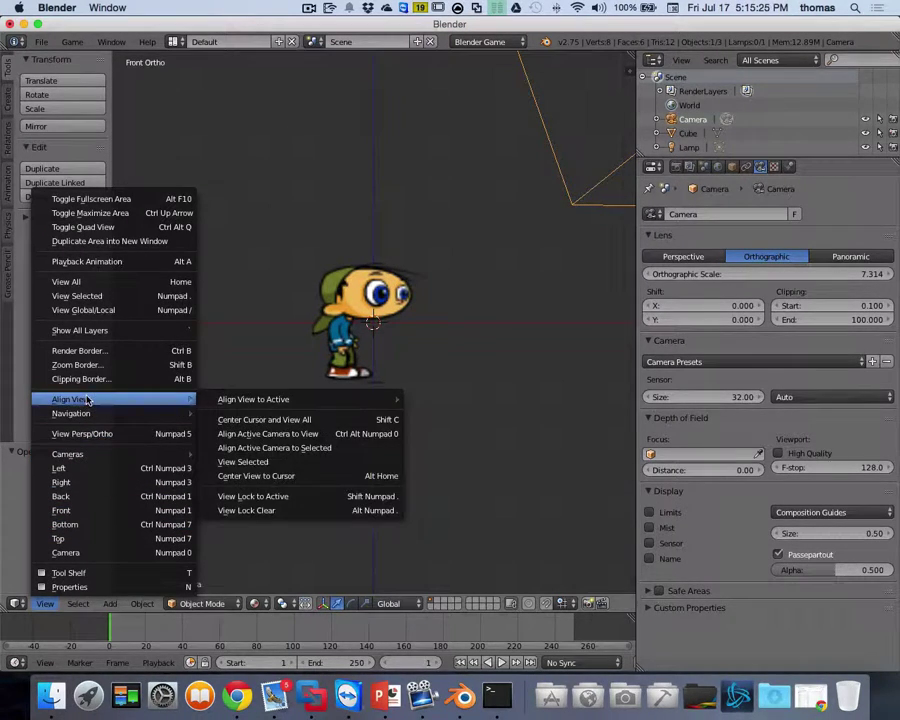
pyautogui.click(283, 437)
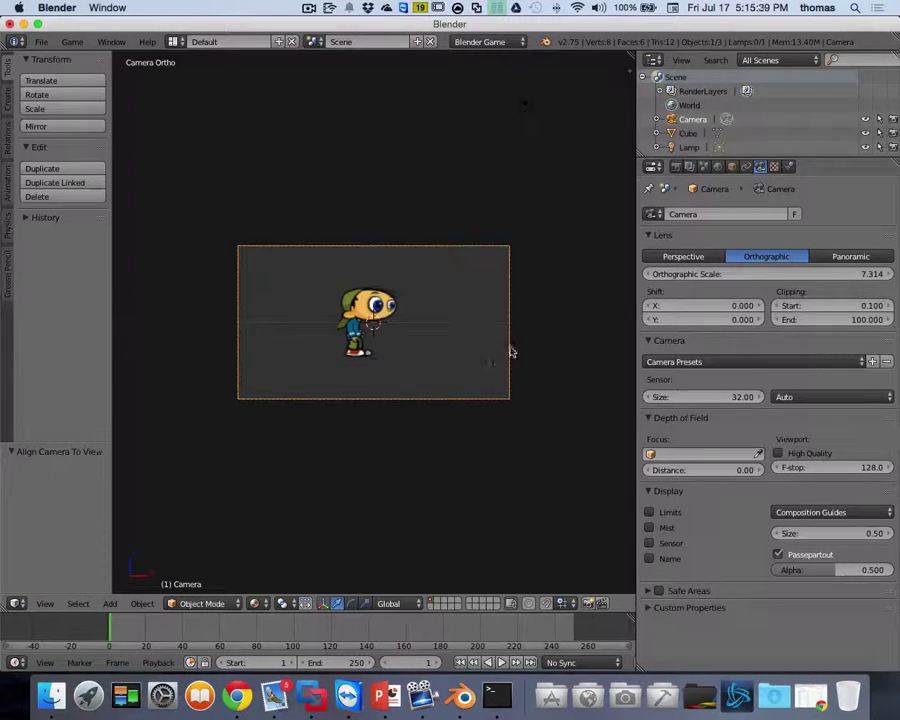
pyautogui.scroll(-1, 474, 392)
pyautogui.scroll(5, 474, 392)
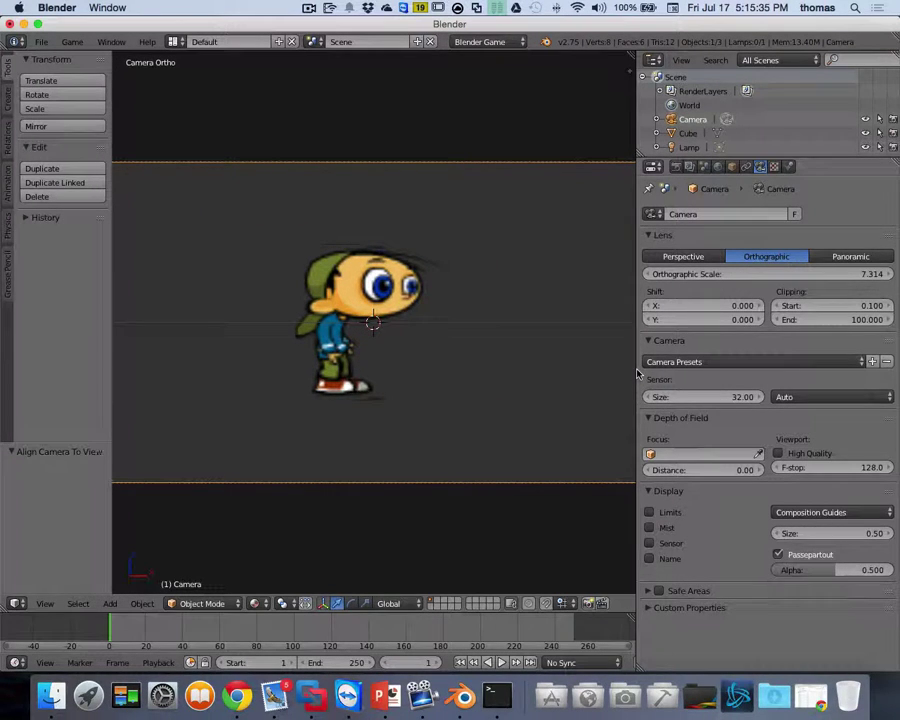
# Widen the 3D viewport, select the sprite cube, and look at it from an angle.
pyautogui.moveTo(635, 366); pyautogui.dragTo(804, 362)
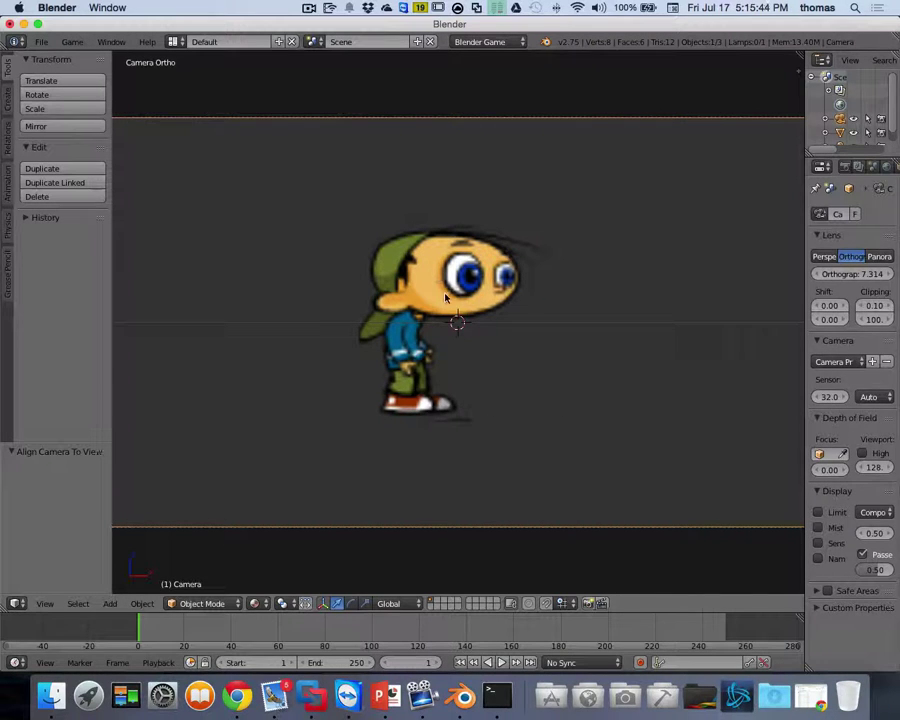
pyautogui.moveTo(317, 219); pyautogui.dragTo(377, 315, button='middle')
pyautogui.rightClick(392, 316)
pyautogui.moveTo(515, 318); pyautogui.dragTo(432, 318, button='middle')
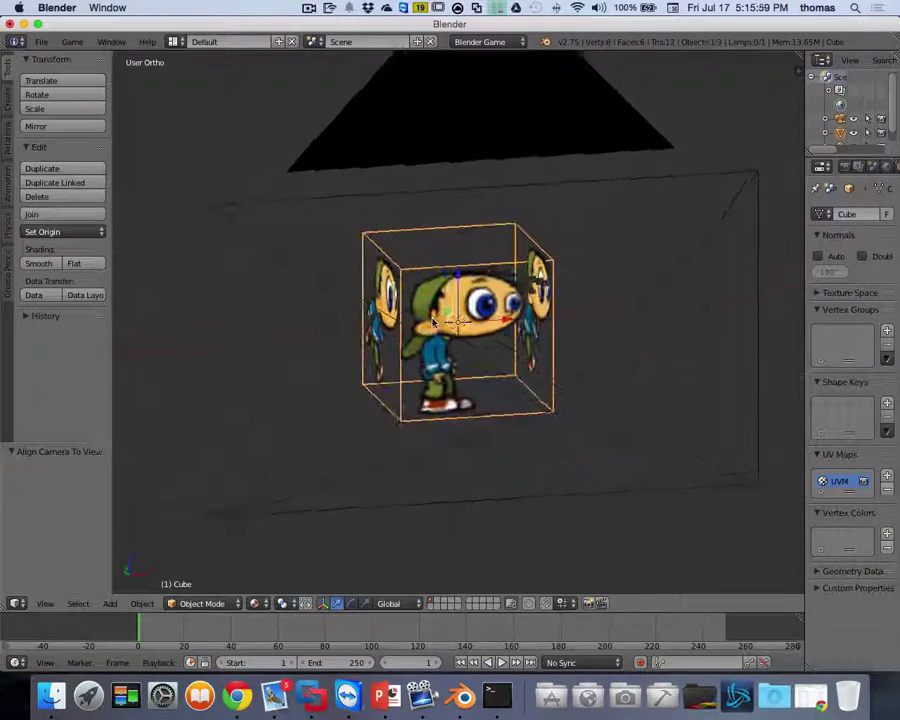
# Switch to the UV Editing screen layout and turn the 3D view to the cube's front idle face.
pyautogui.click(173, 42)
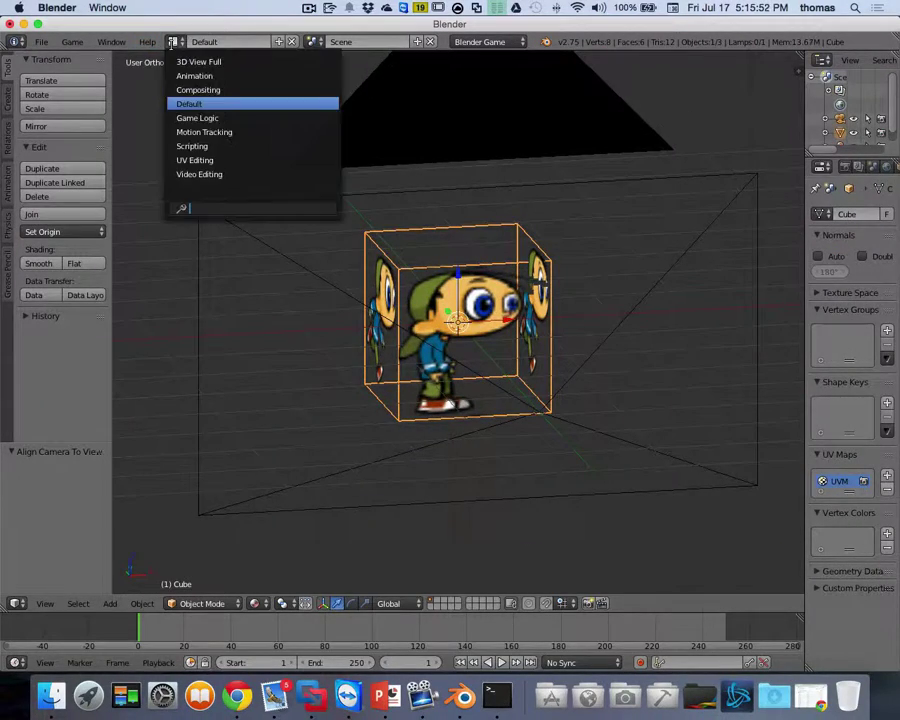
pyautogui.click(200, 160)
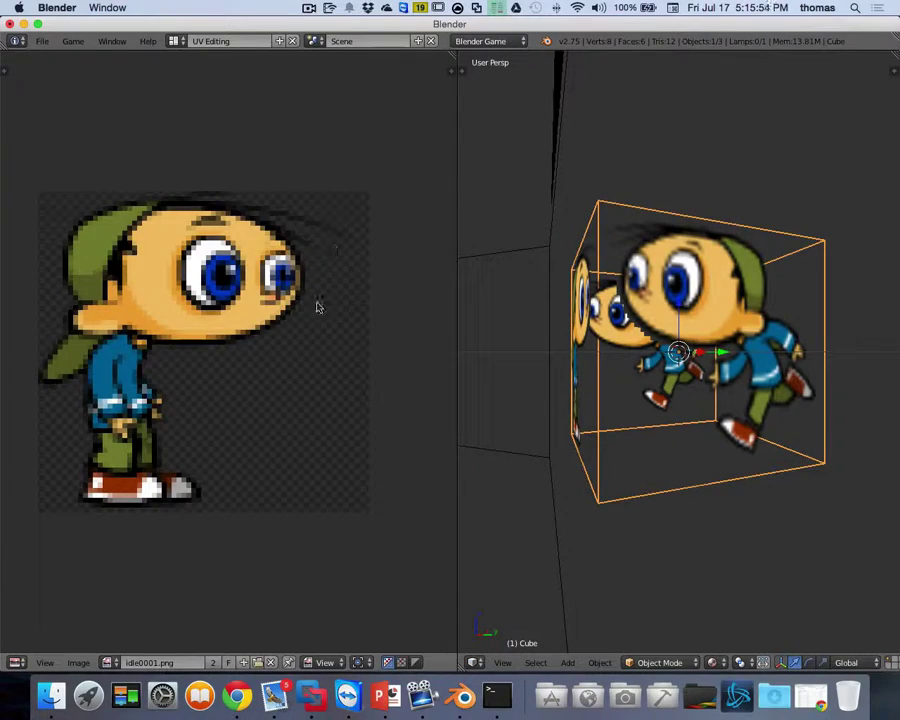
pyautogui.moveTo(490, 253); pyautogui.dragTo(678, 376, button='middle')
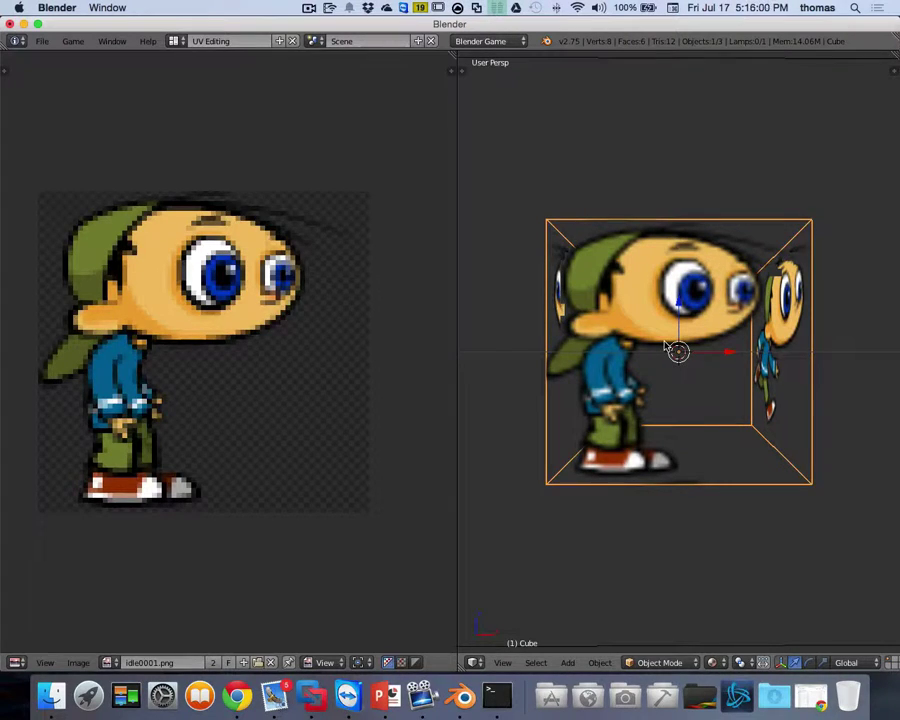
# Enter Edit Mode, select the cube's front face with the idle0001.png sprite, and unwrap its UVs.
pyautogui.press('Tab')
pyautogui.rightClick(664, 353)
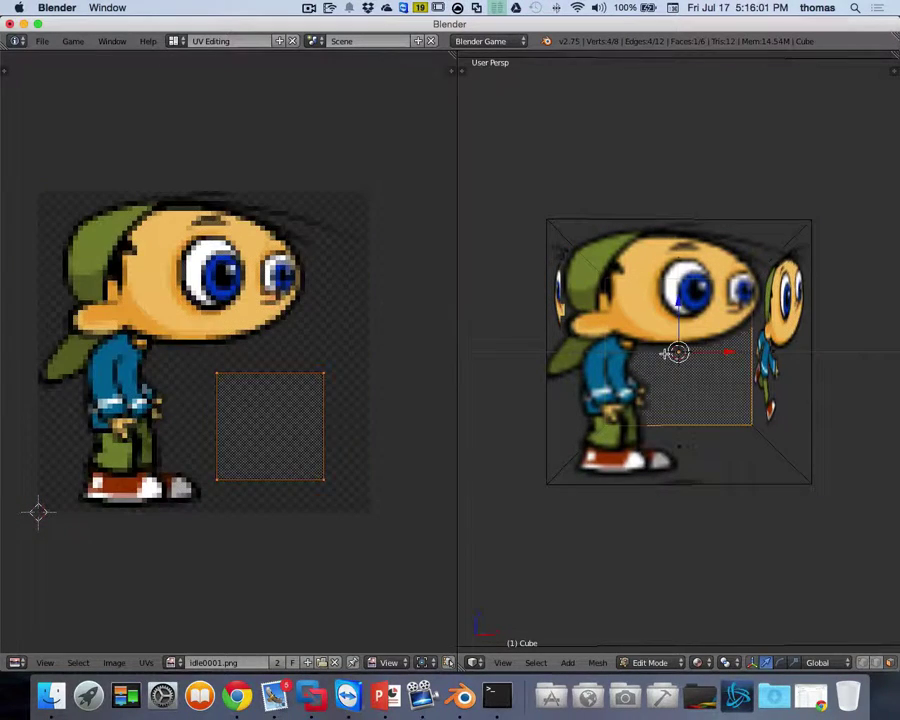
pyautogui.rightClick(591, 332)
pyautogui.moveTo(703, 347); pyautogui.dragTo(536, 362, button='middle')
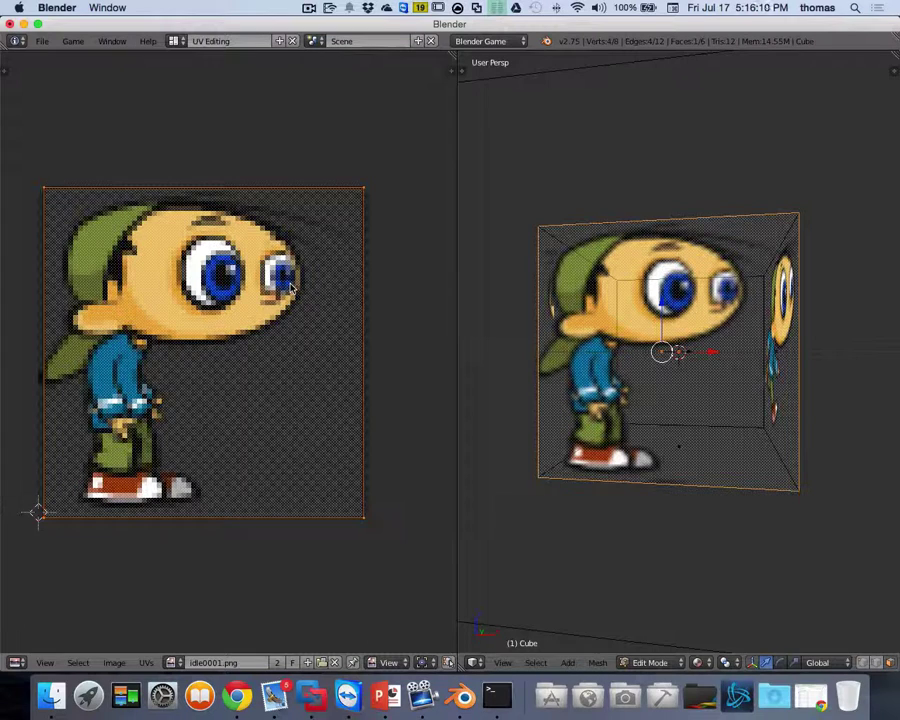
pyautogui.moveTo(671, 404); pyautogui.dragTo(620, 440, button='middle')
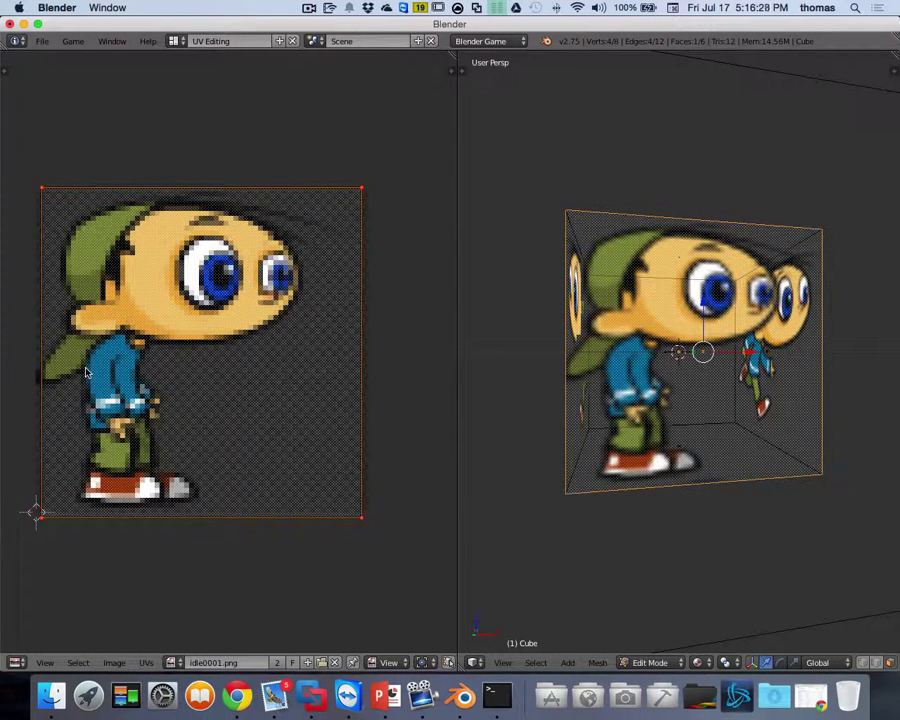
pyautogui.press('e')
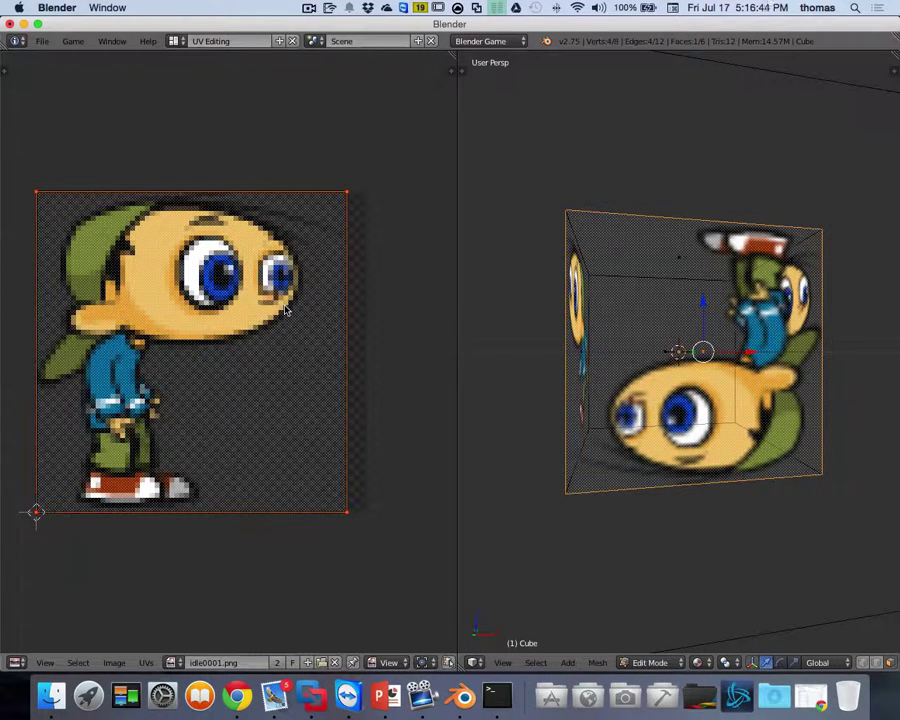
# Try to rotate the front face's UVs by -90 degrees.
pyautogui.write('r-90')
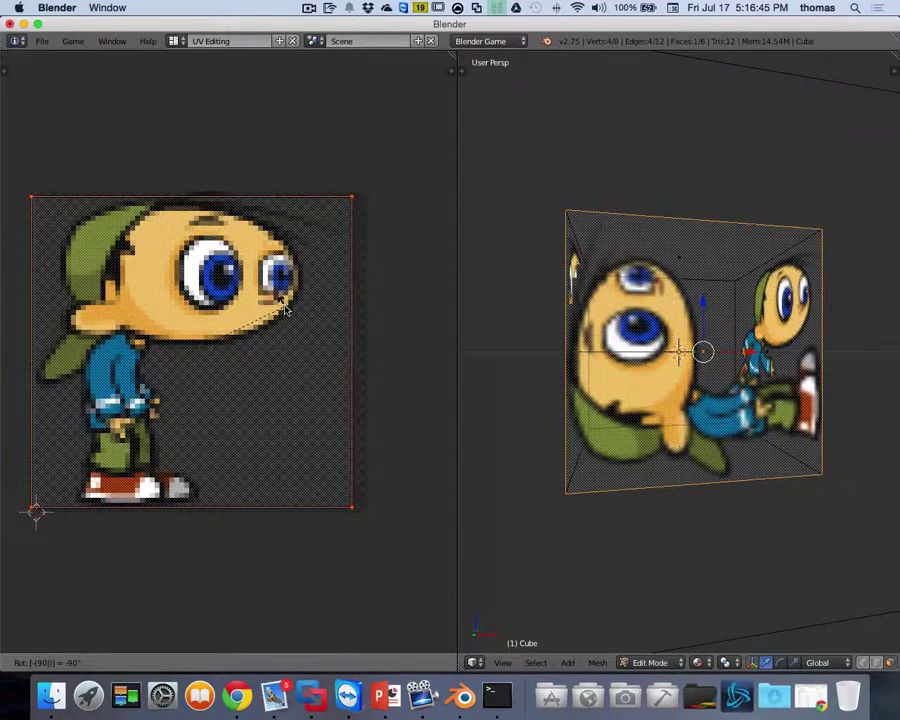
pyautogui.press('Return')
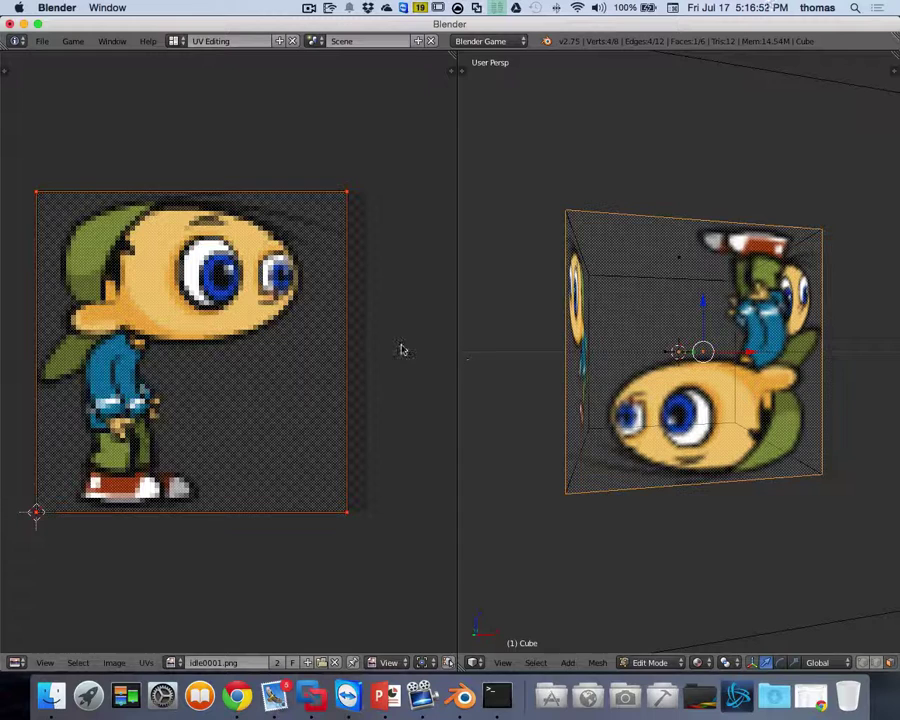
# Rotate the front face's UVs by -180 degrees so the idle sprite stands upright.
pyautogui.write('r')
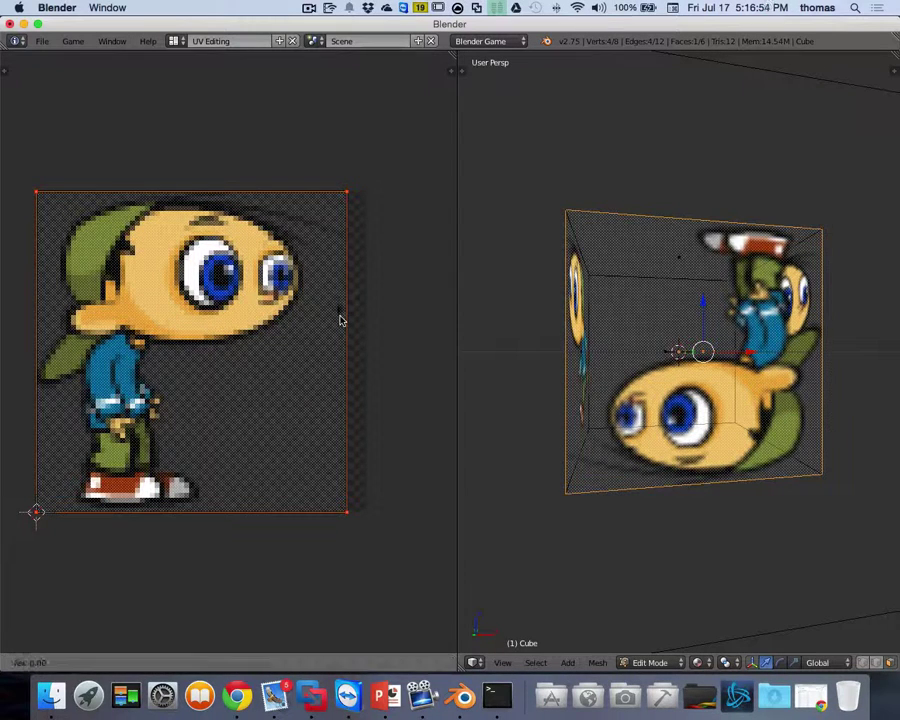
pyautogui.write('180')
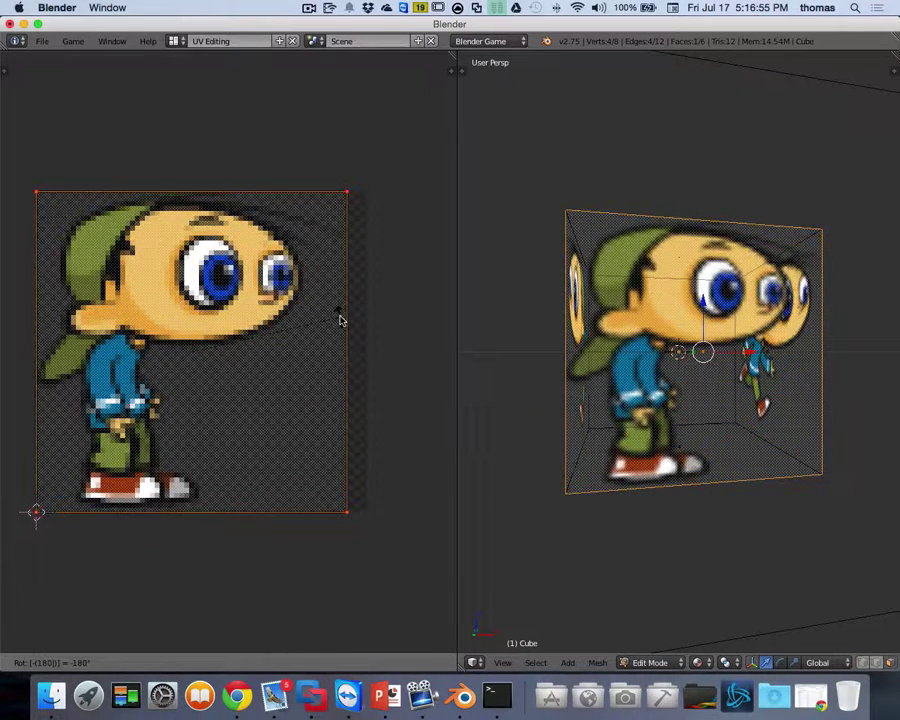
pyautogui.press('Return')
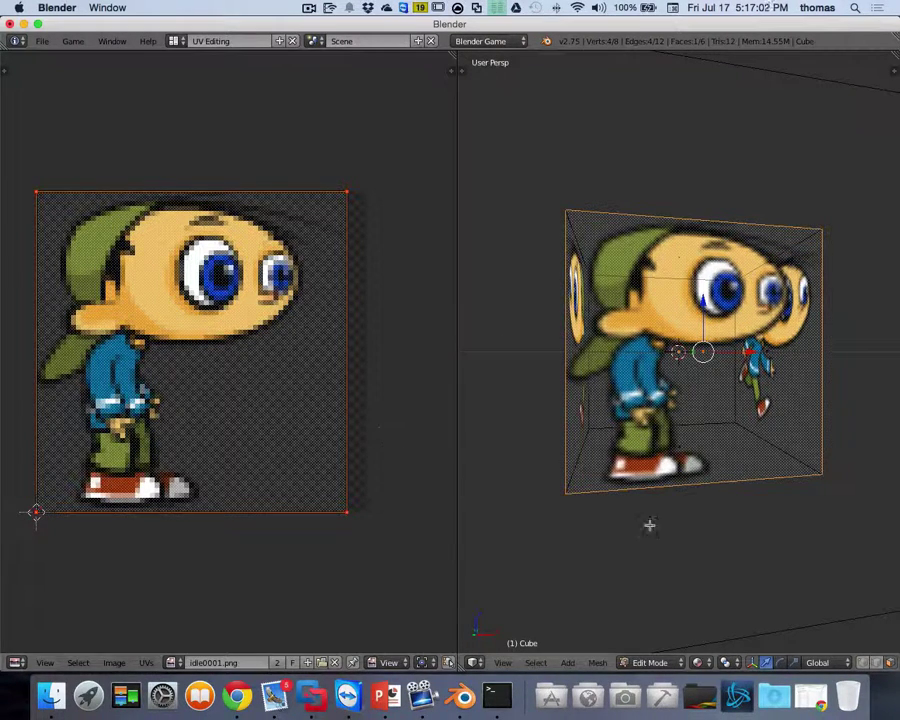
# Box-select the two UV vertices along the right edge of the front face's UV square.
pyautogui.rightClick(351, 203)
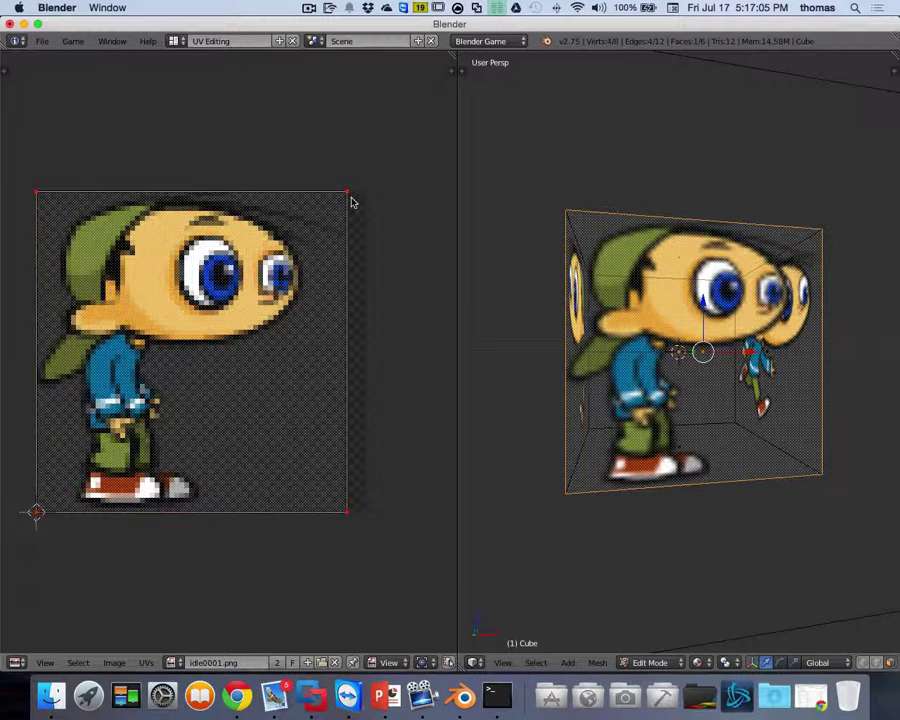
pyautogui.press('b')
pyautogui.moveTo(331, 176); pyautogui.dragTo(383, 533)
pyautogui.press('g')
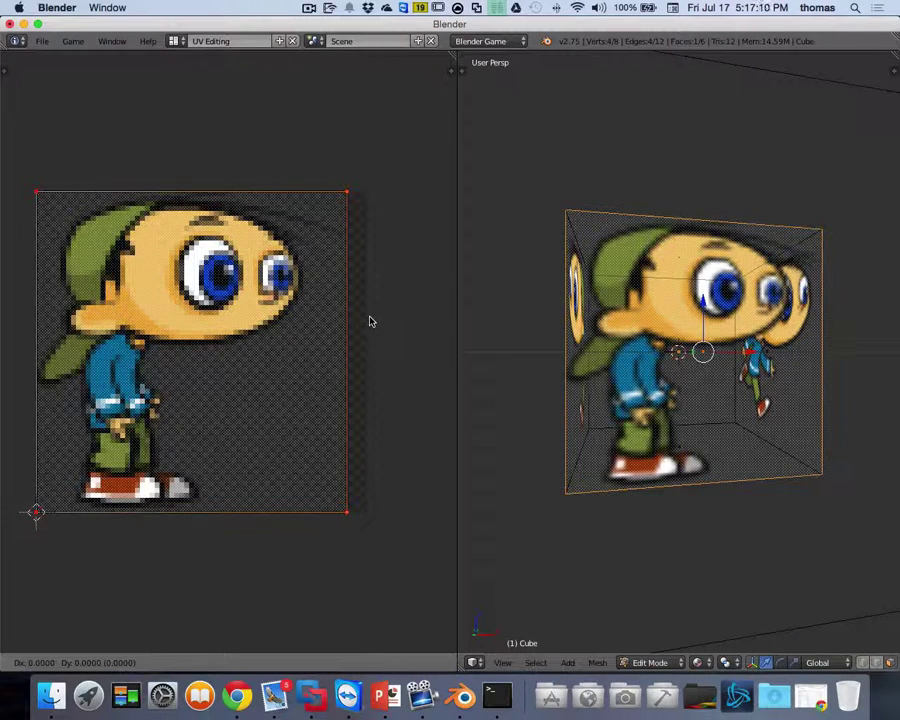
pyautogui.press('y')
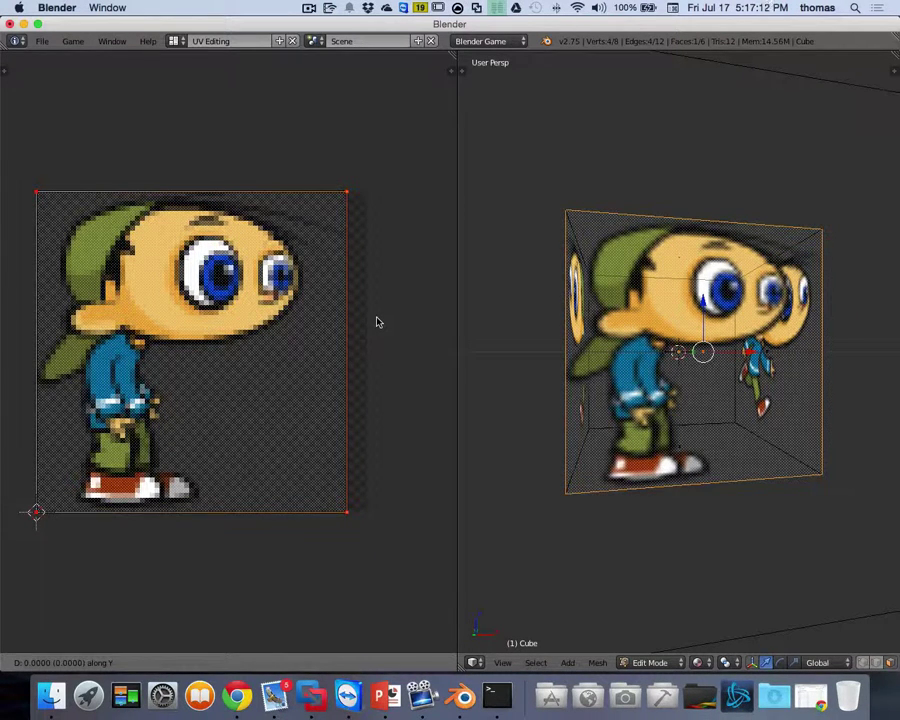
pyautogui.press('Escape')
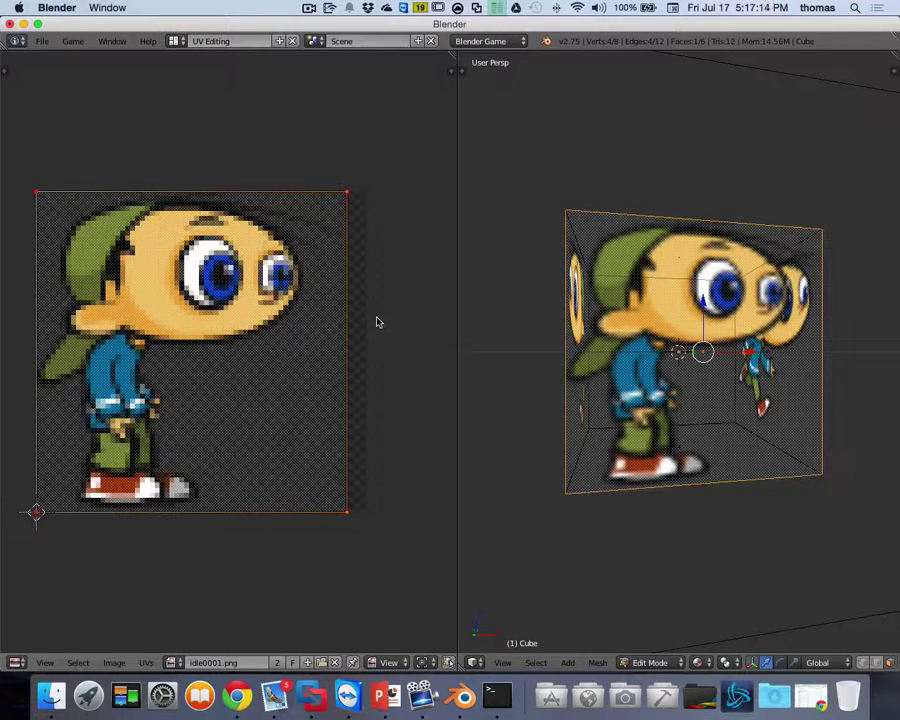
# Move the selected right-edge UVs about 0.059 along X to the right border of the idle image.
pyautogui.press('g')
pyautogui.press('x')
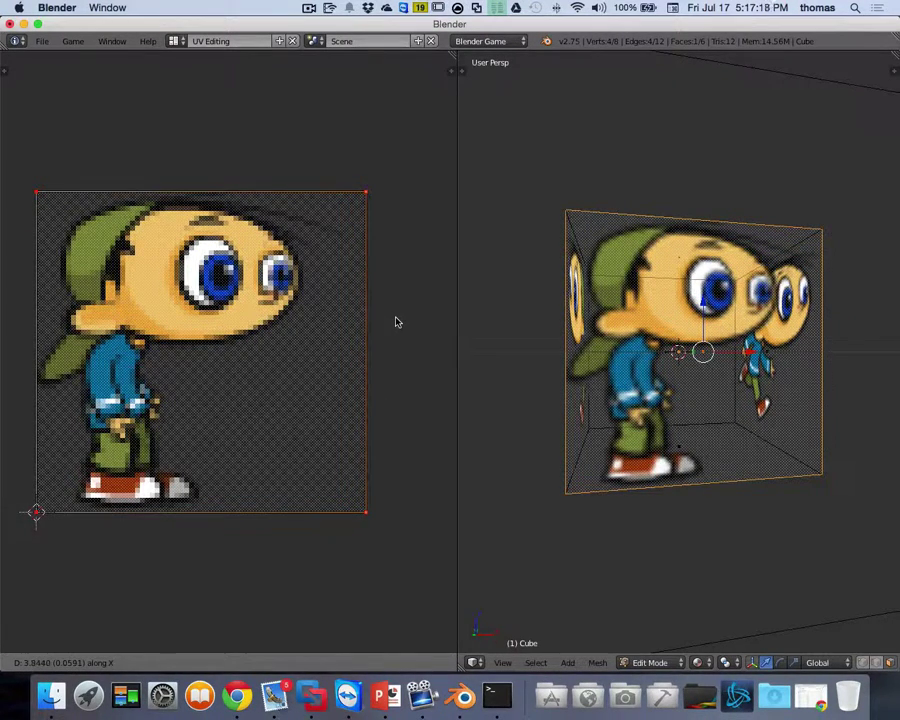
pyautogui.click(396, 322)
pyautogui.hscroll(2, 408, 324)
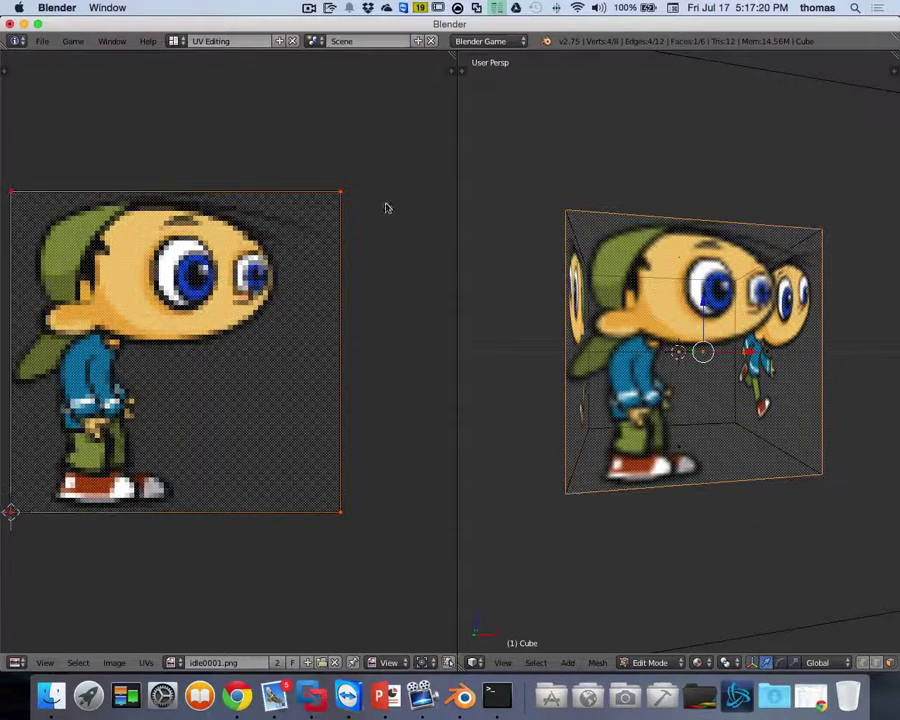
# Switch back to the Default screen layout, check the idle sprite through the camera, and return to Object Mode.
pyautogui.click(176, 41)
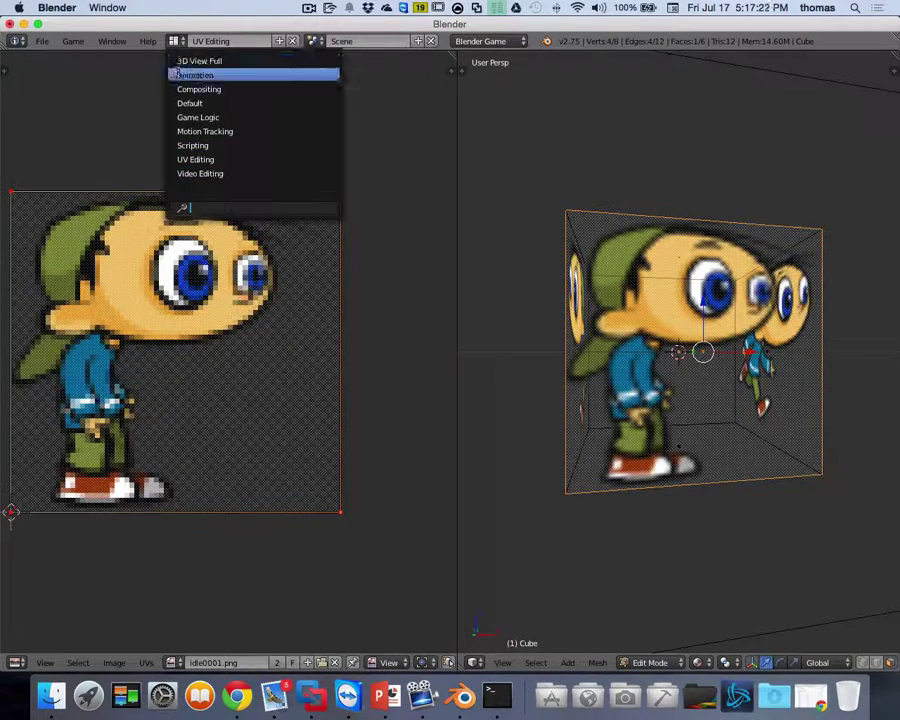
pyautogui.click(199, 101)
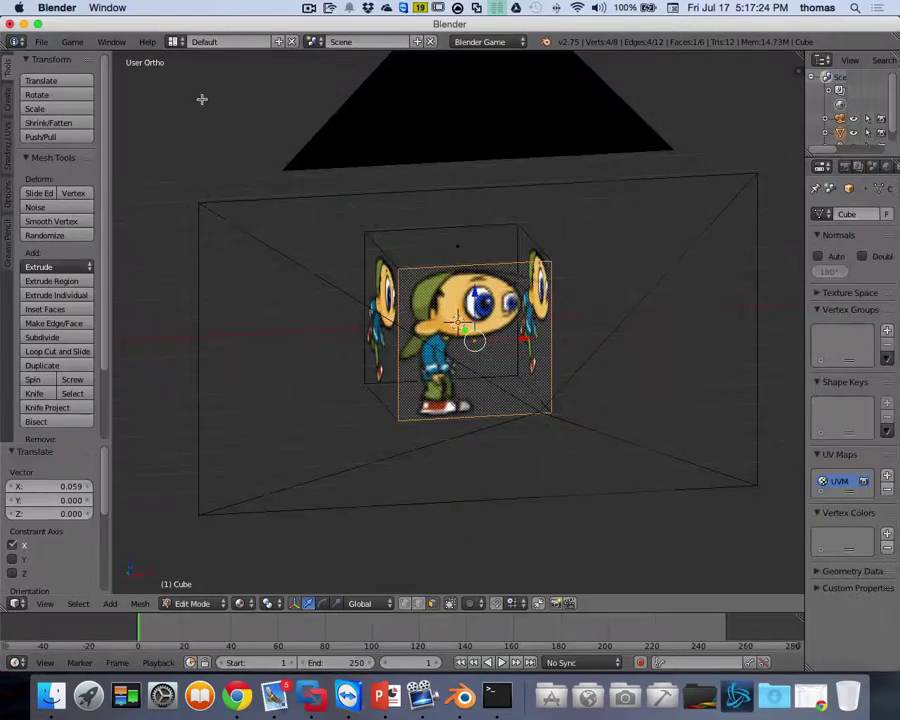
pyautogui.hscroll(-10, 606, 310)
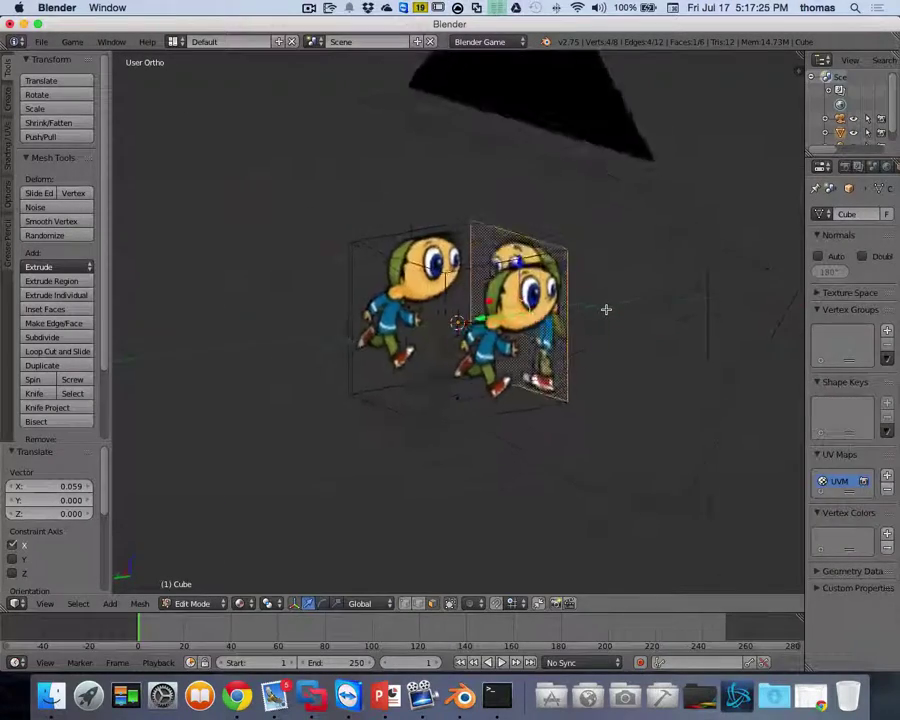
pyautogui.hscroll(10, 606, 310)
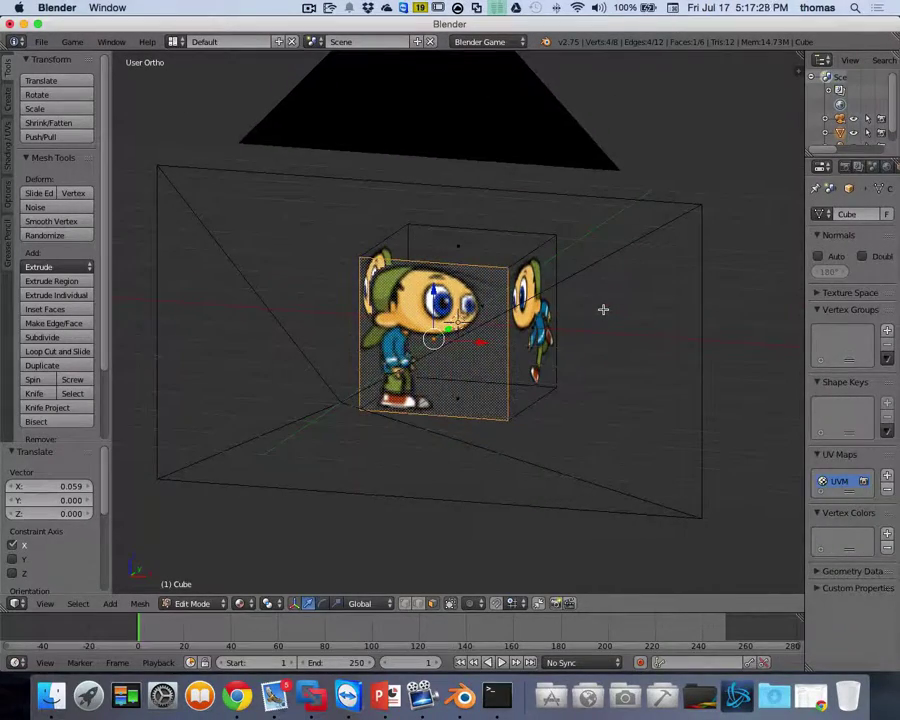
pyautogui.press('KP_0')
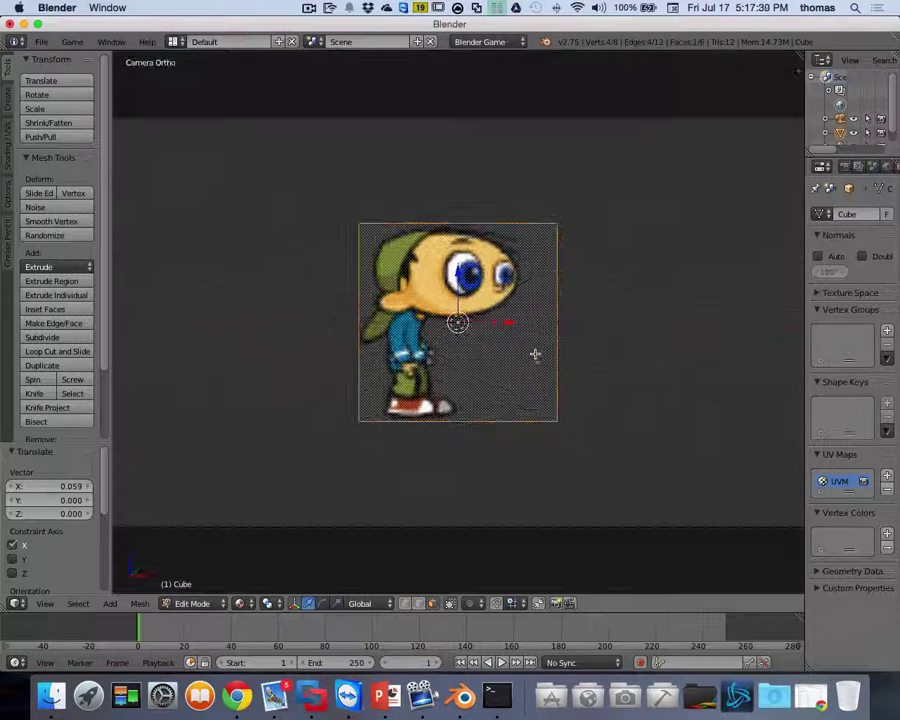
pyautogui.press('Tab')
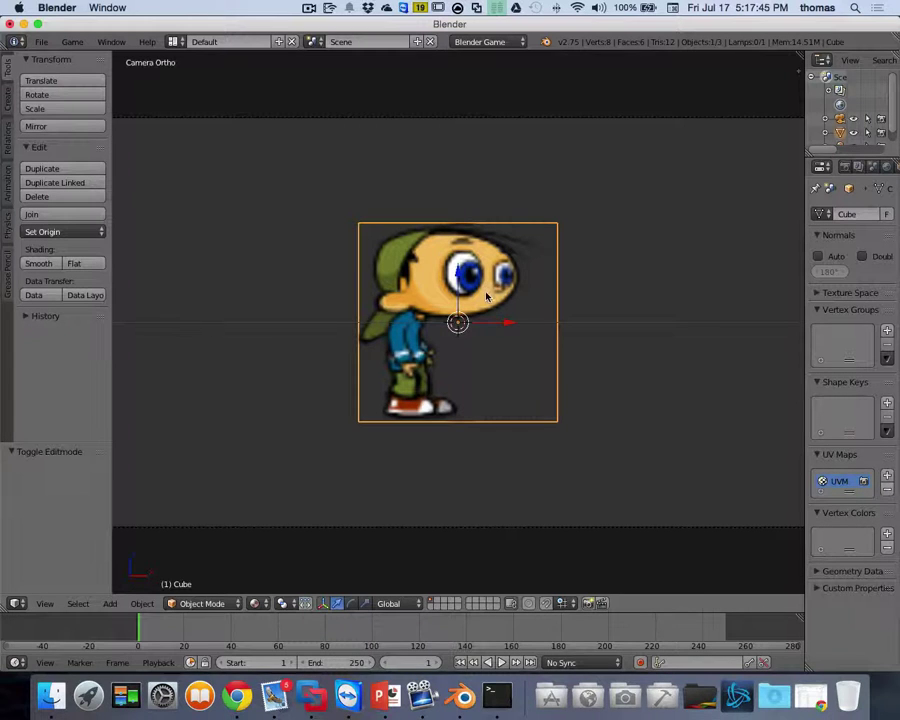
pyautogui.click(41, 42)
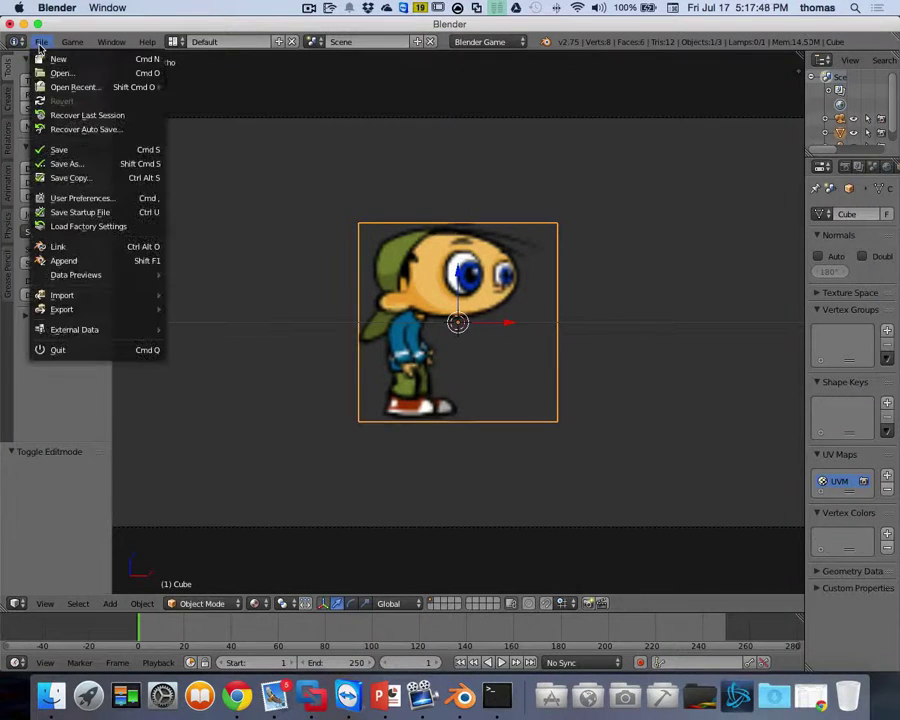
pyautogui.click(58, 150)
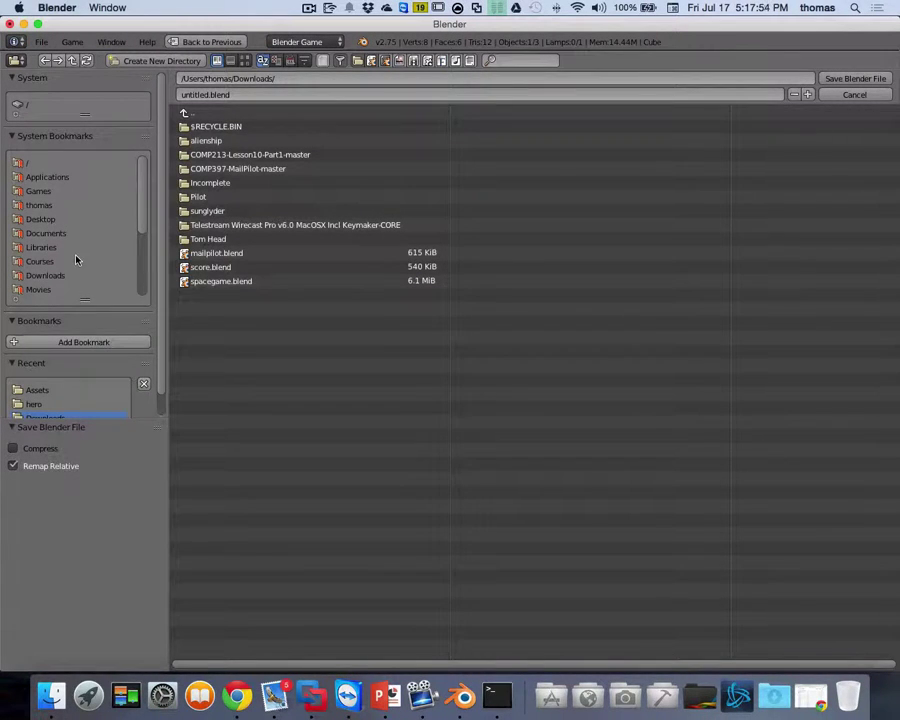
pyautogui.click(41, 194)
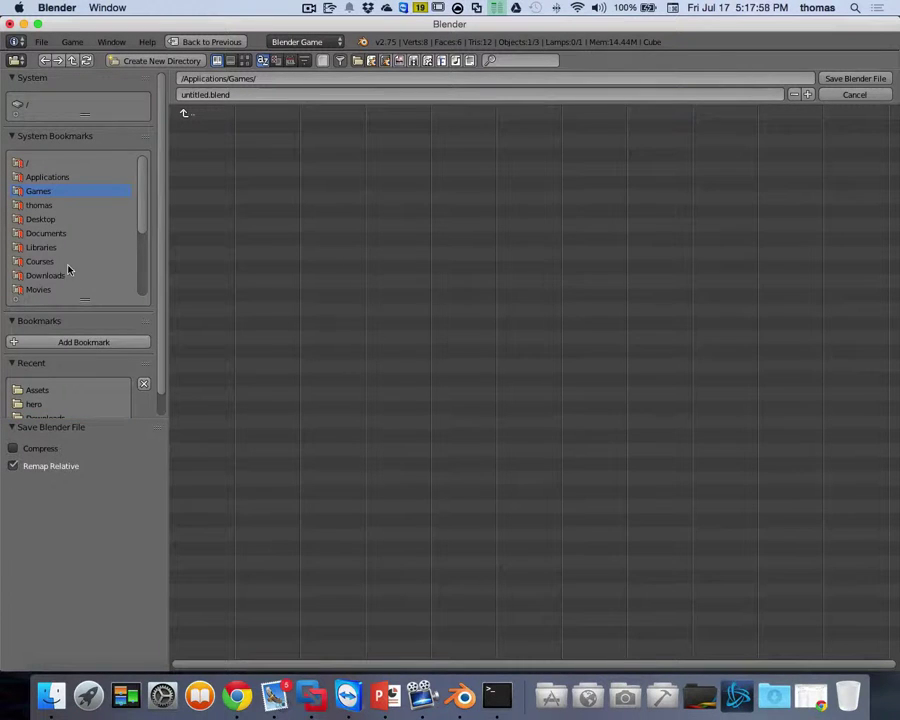
pyautogui.click(44, 220)
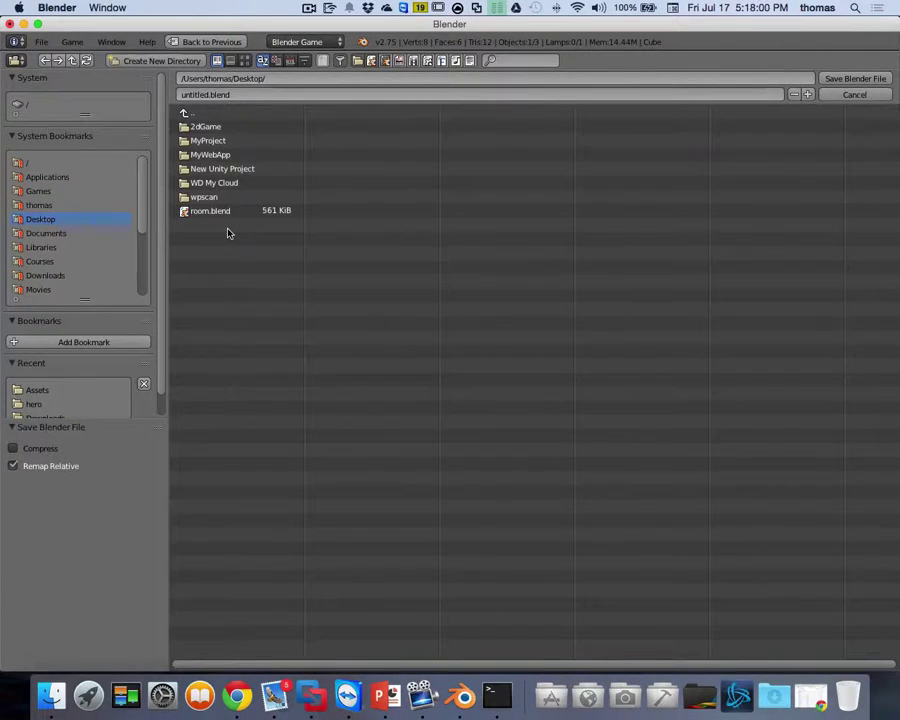
pyautogui.click(208, 128)
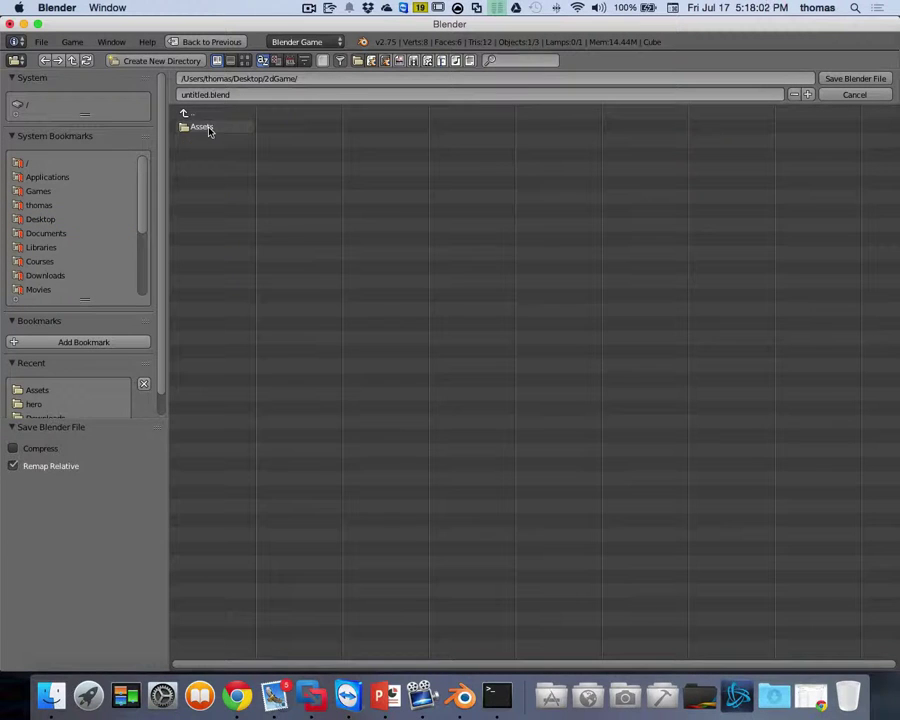
pyautogui.click(854, 94)
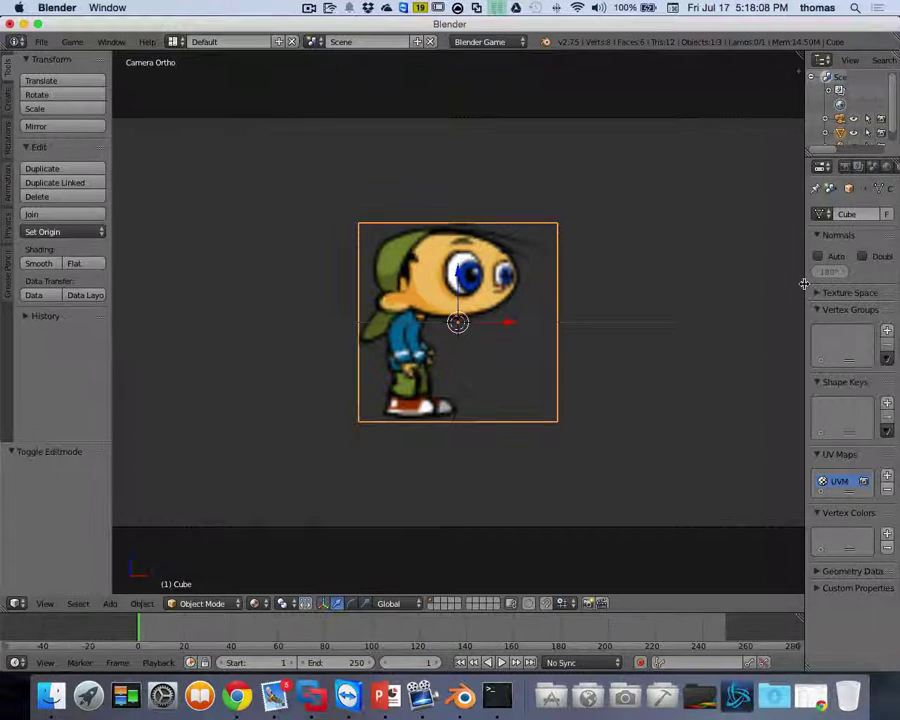
# Pack the Idle texture's image idle0001.png into the blend file.
pyautogui.moveTo(805, 284); pyautogui.dragTo(567, 288)
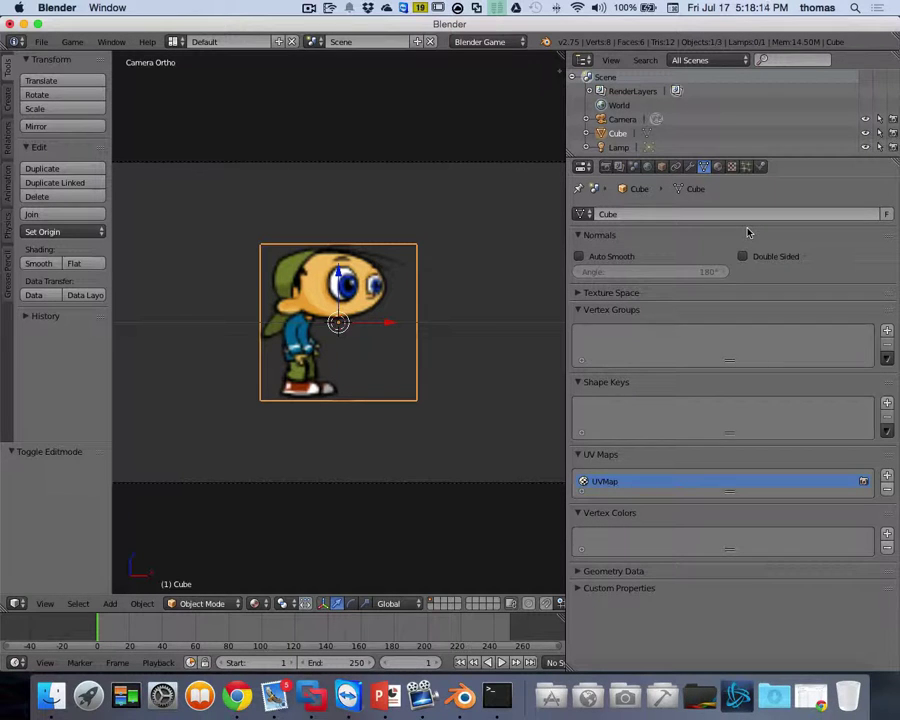
pyautogui.click(718, 166)
pyautogui.click(730, 167)
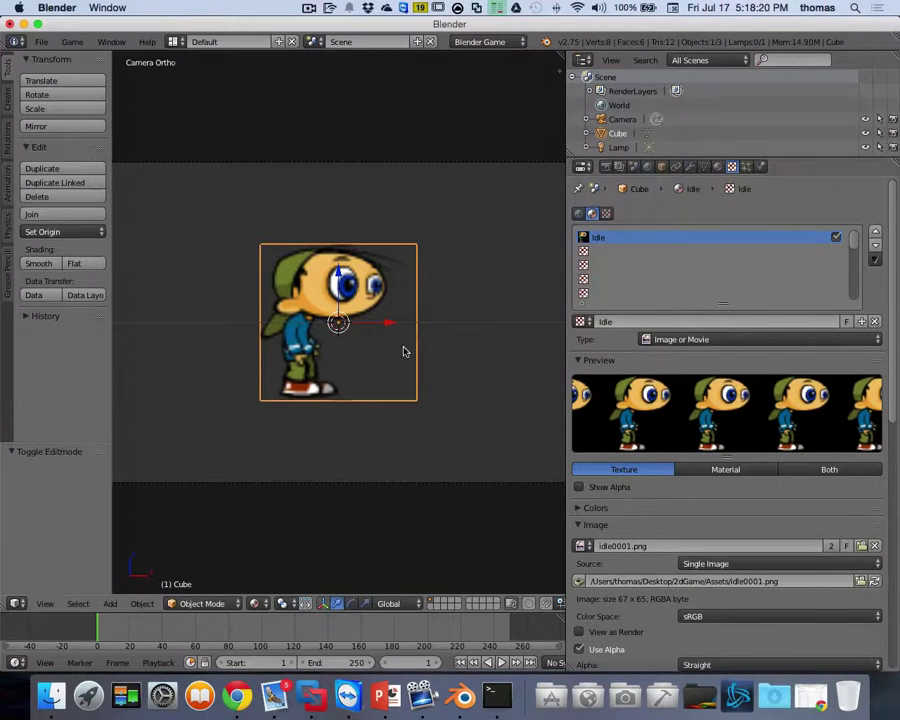
pyautogui.scroll(-5, 895, 265)
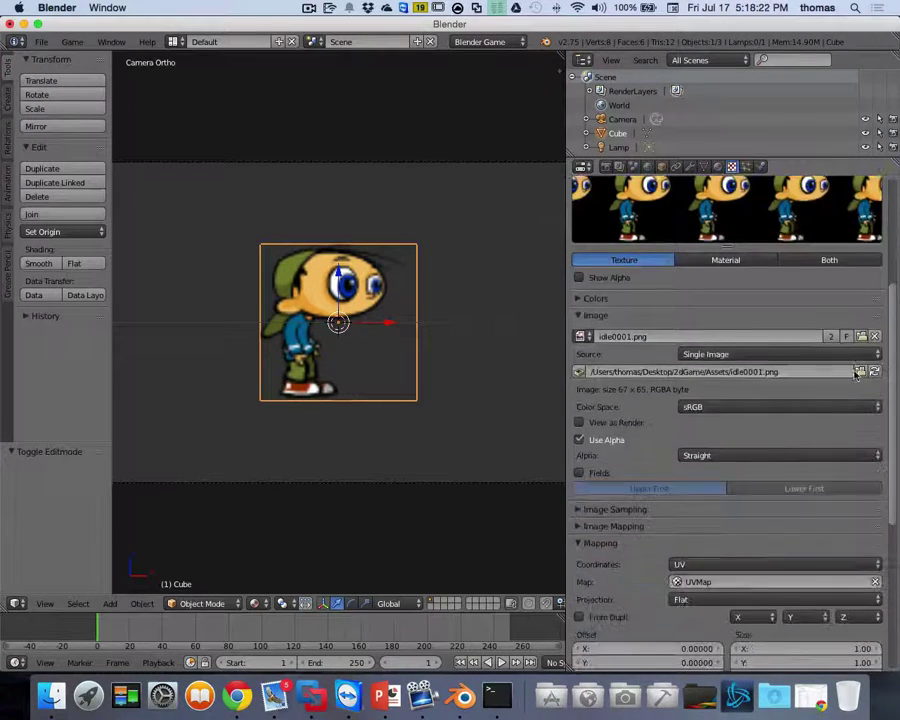
pyautogui.click(578, 373)
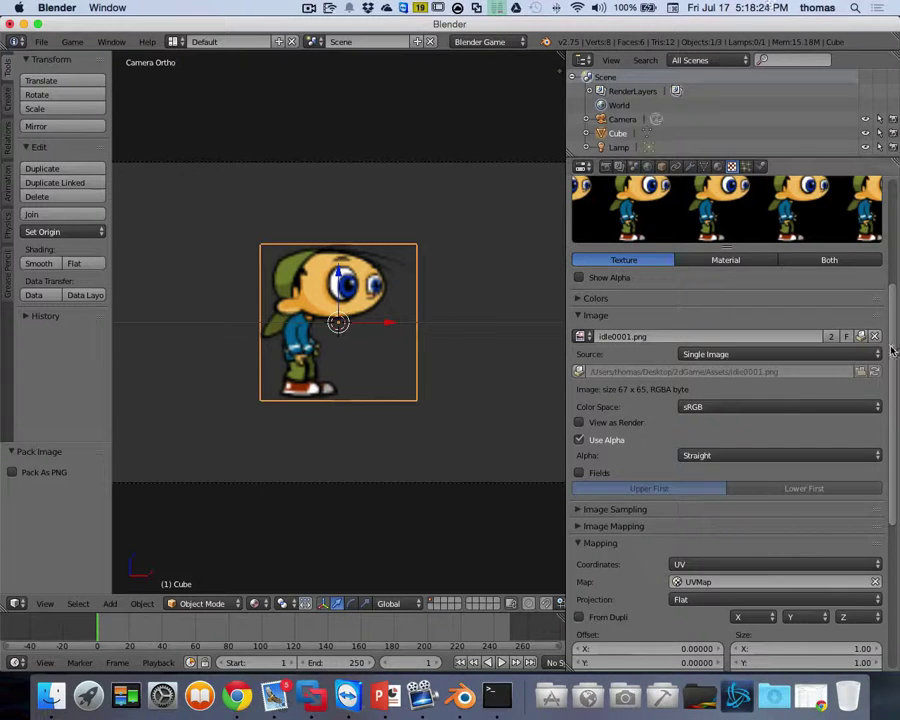
pyautogui.scroll(5, 893, 205)
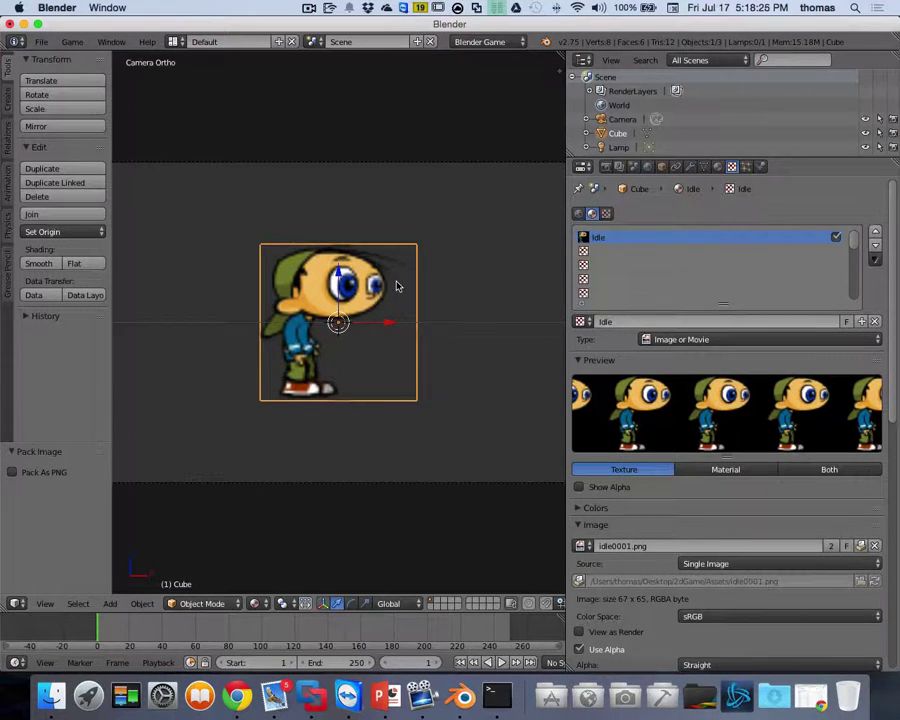
# Select the cube face with the walking sprite, rename its texture as Walk, and pack its image walk0001.png into the blend file.
pyautogui.hscroll(-3, 399, 284)
pyautogui.moveTo(292, 337); pyautogui.dragTo(324, 328, button='middle')
pyautogui.press('Tab')
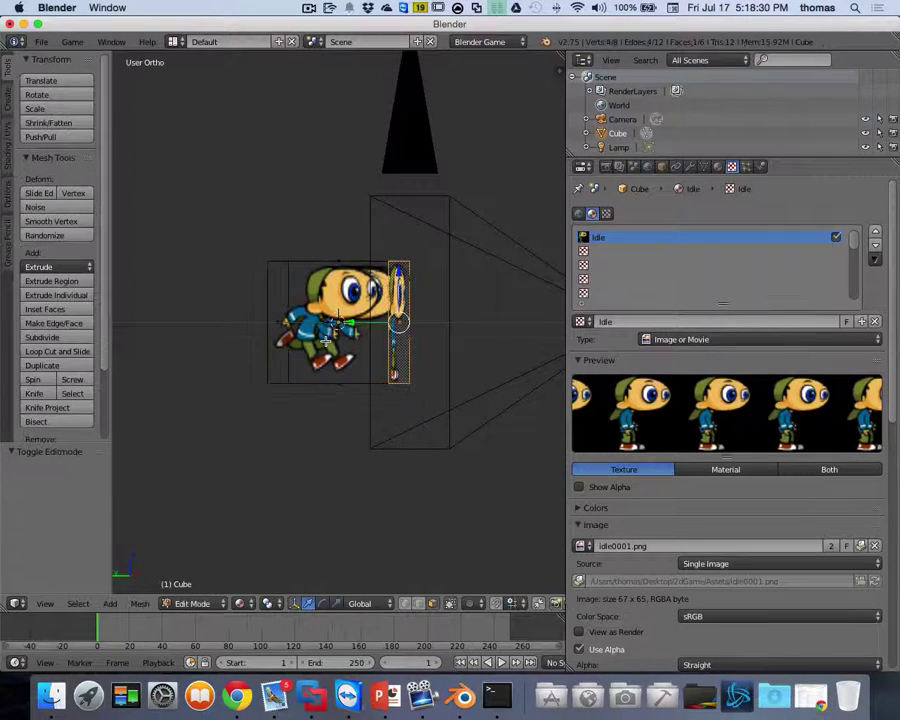
pyautogui.rightClick(332, 325)
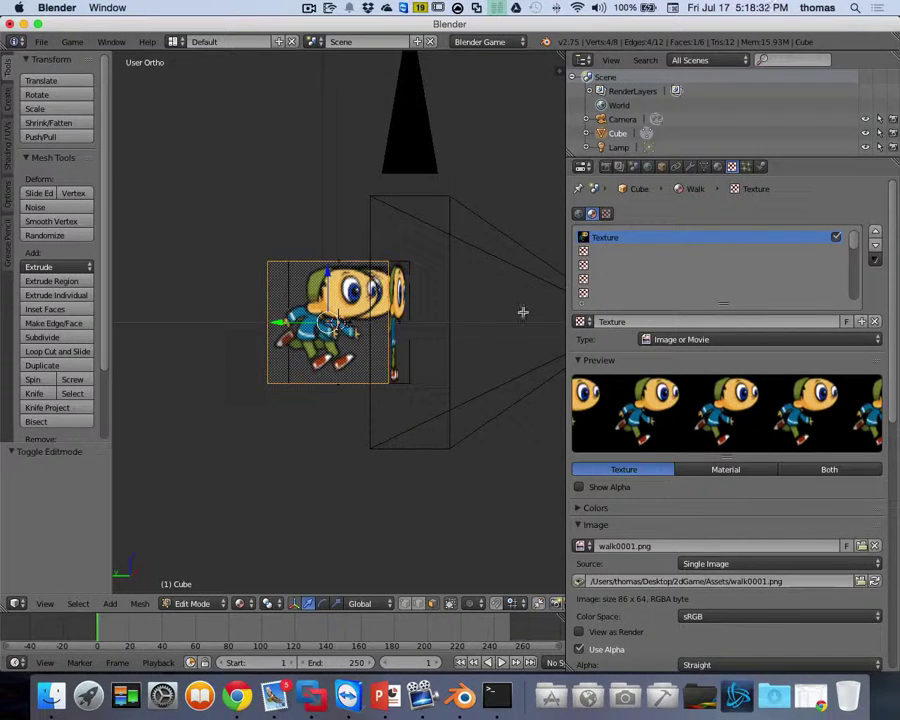
pyautogui.doubleClick(616, 240)
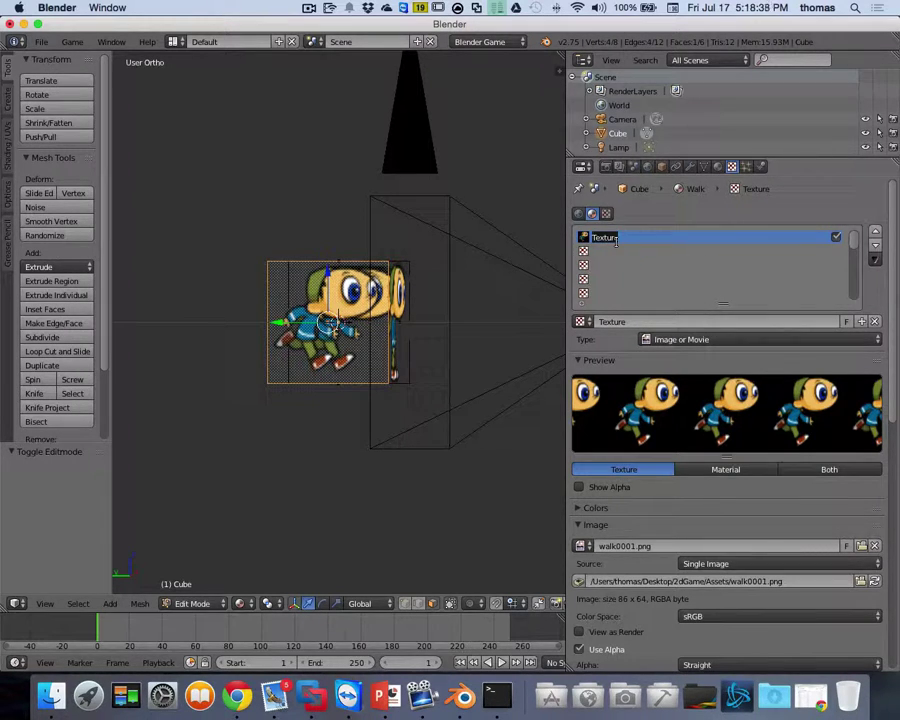
pyautogui.write('Walk')
pyautogui.press('Return')
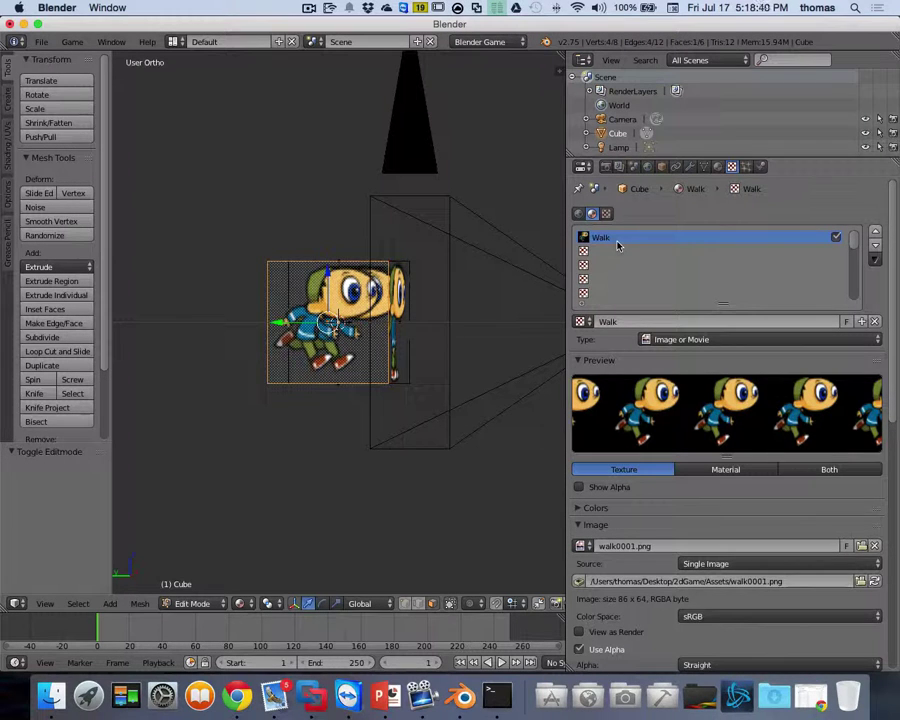
pyautogui.click(580, 584)
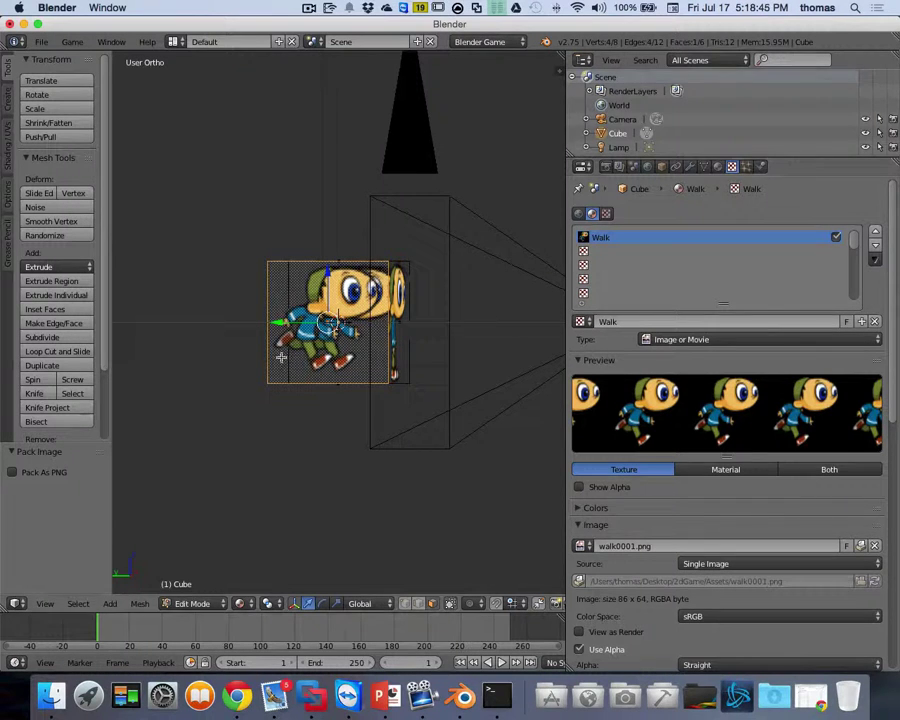
# Return to Object Mode, view the scene through the camera, and widen the 3D viewport.
pyautogui.press('Tab')
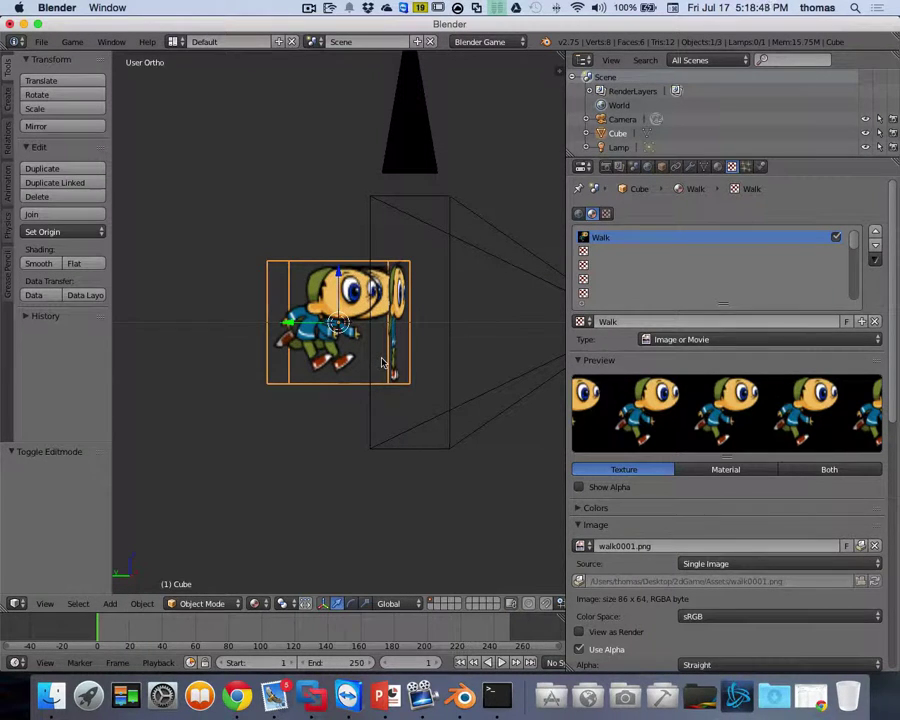
pyautogui.press('KP_1')
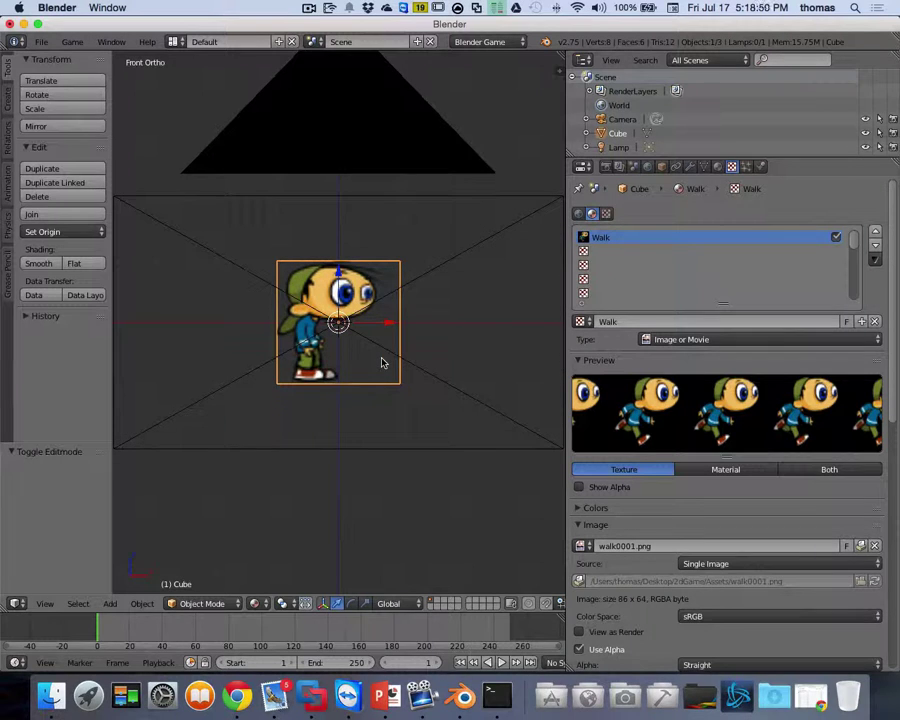
pyautogui.press('KP_0')
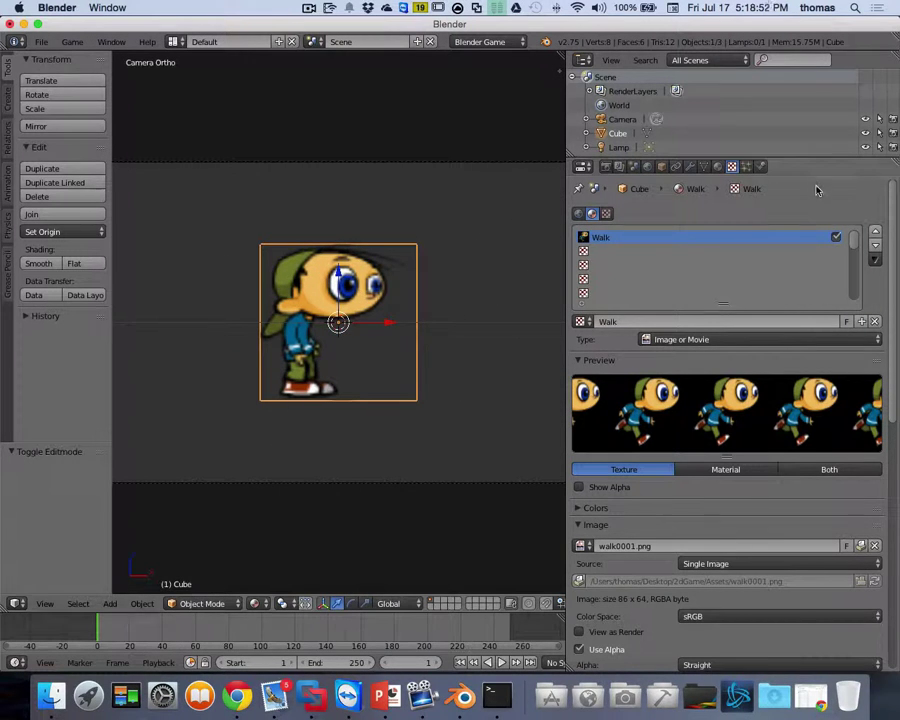
pyautogui.moveTo(567, 225); pyautogui.dragTo(705, 227)
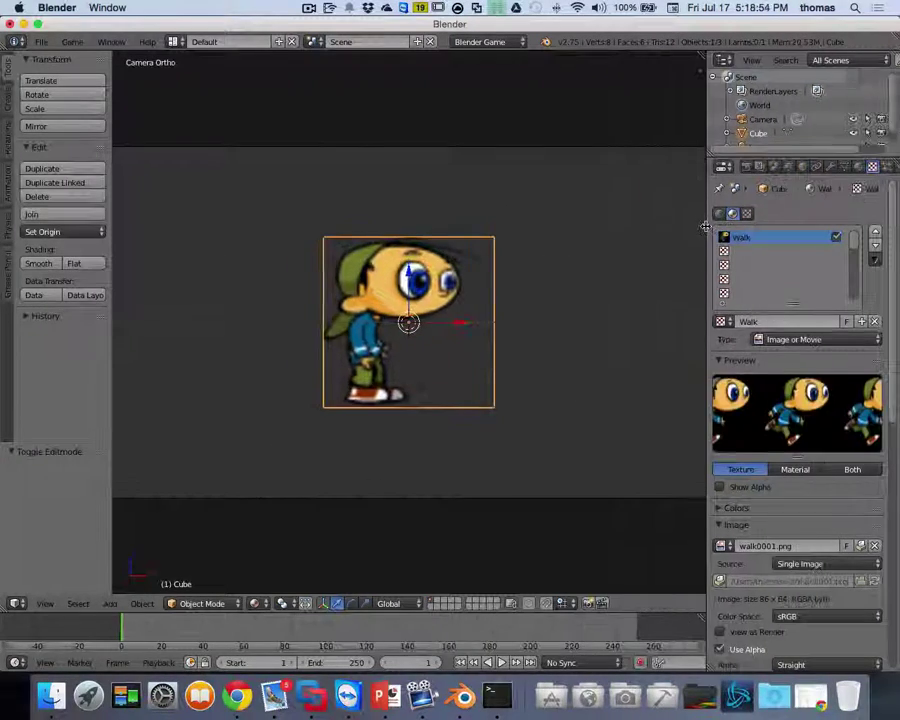
# Save the project as main.blend in the 2dGame folder on the Desktop.
pyautogui.click(42, 42)
pyautogui.click(59, 150)
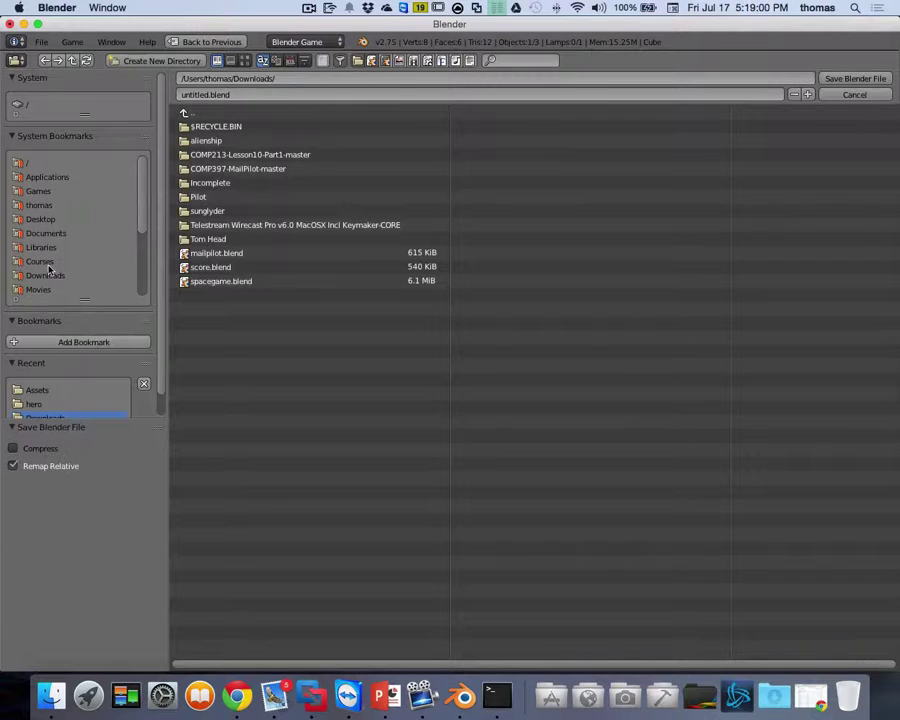
pyautogui.click(42, 219)
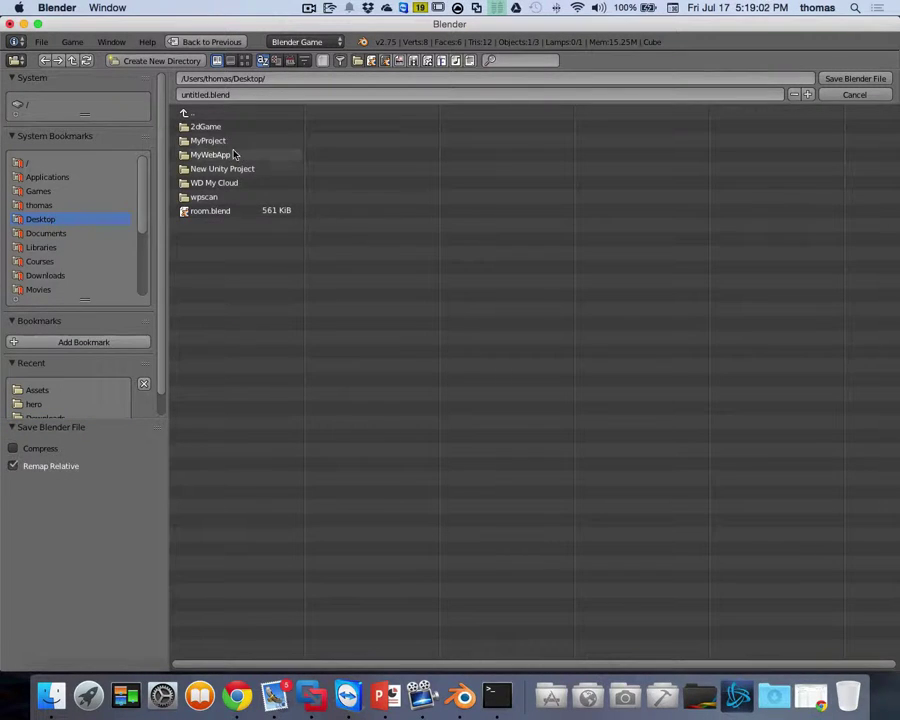
pyautogui.click(200, 140)
pyautogui.click(190, 113)
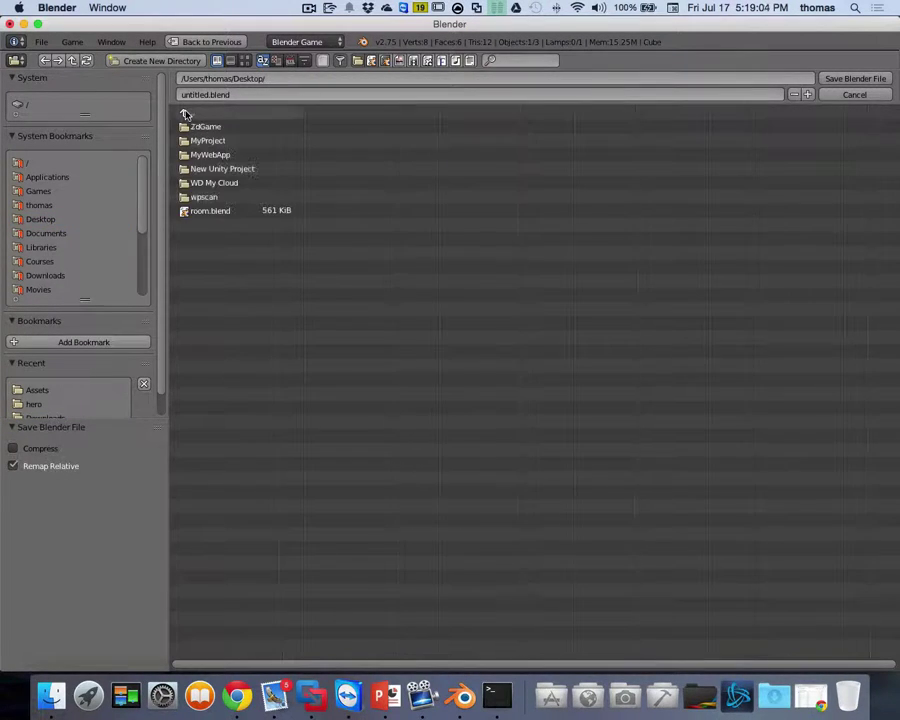
pyautogui.click(207, 125)
pyautogui.click(224, 129)
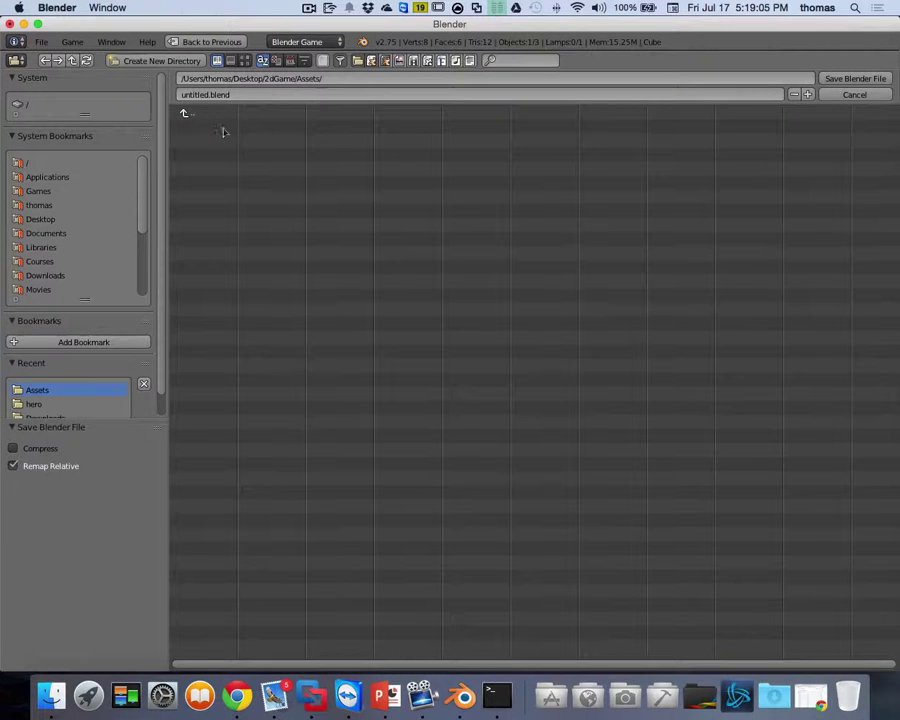
pyautogui.click(197, 117)
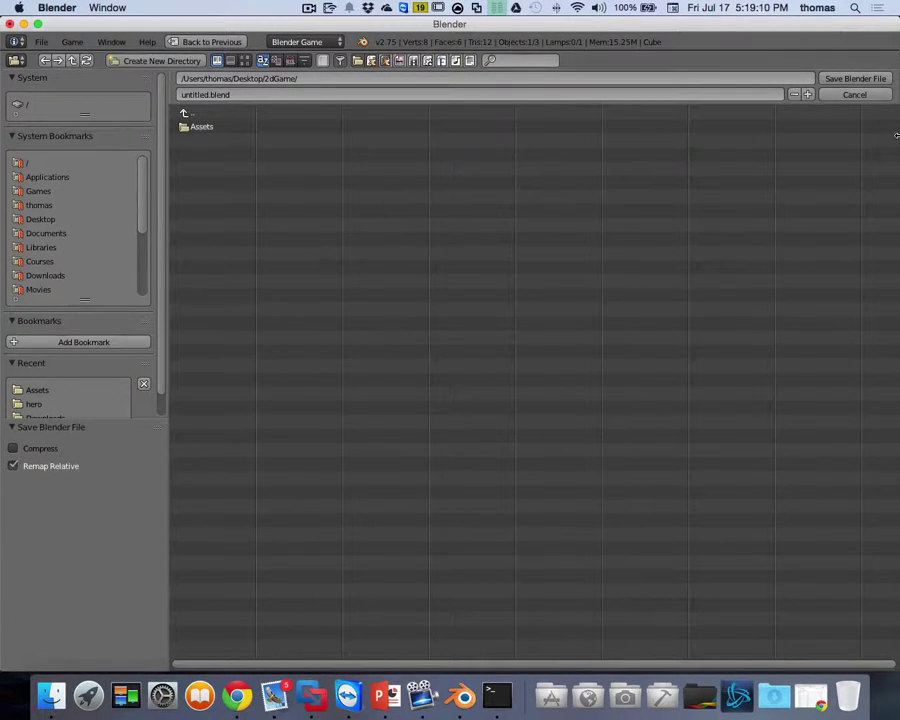
pyautogui.doubleClick(205, 94)
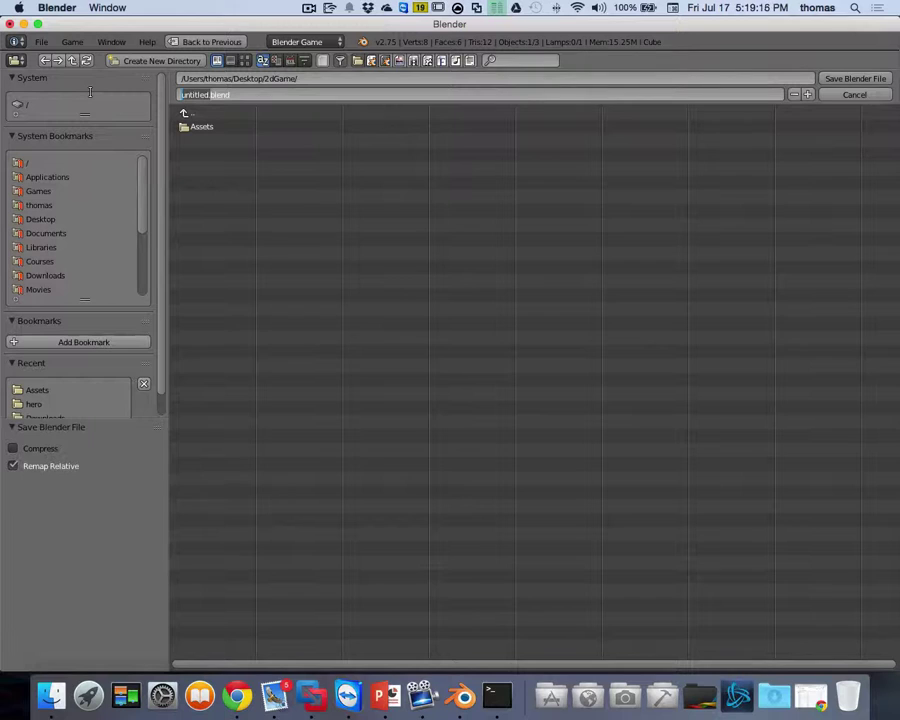
pyautogui.write('main')
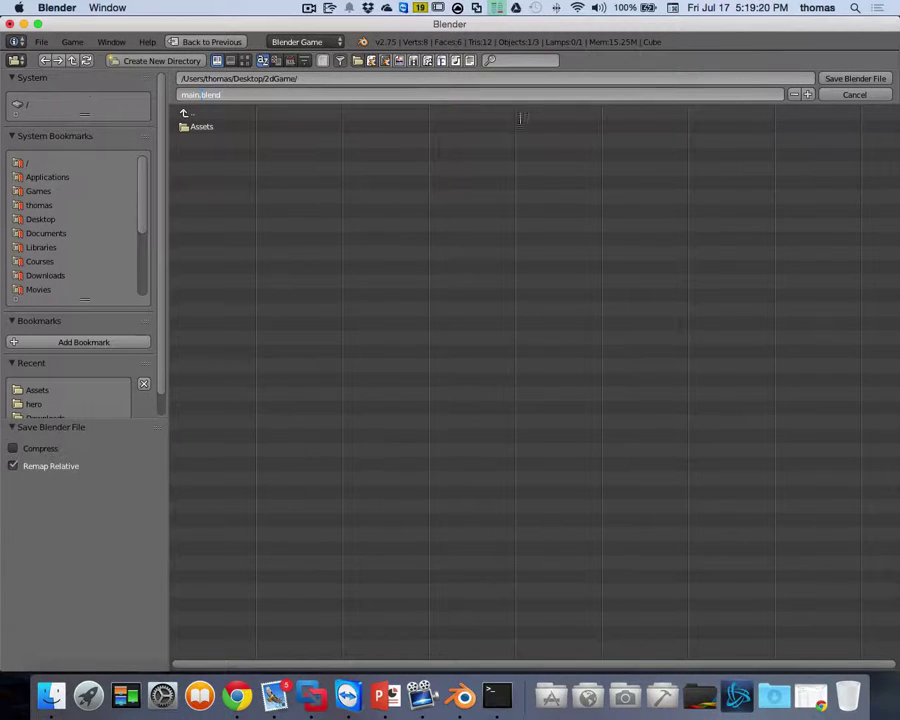
pyautogui.press('Return')
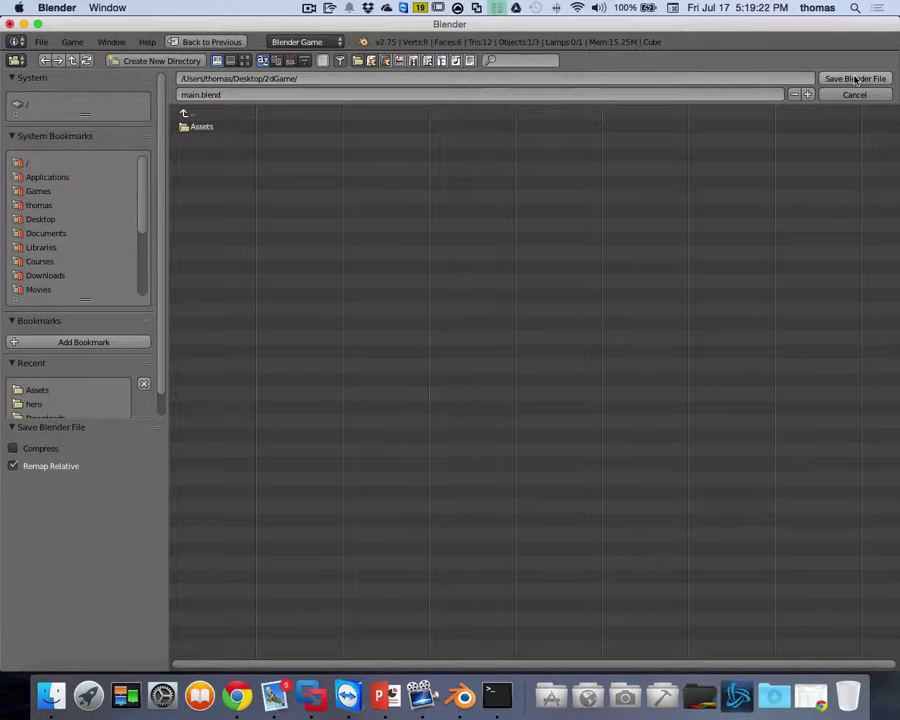
pyautogui.click(856, 79)
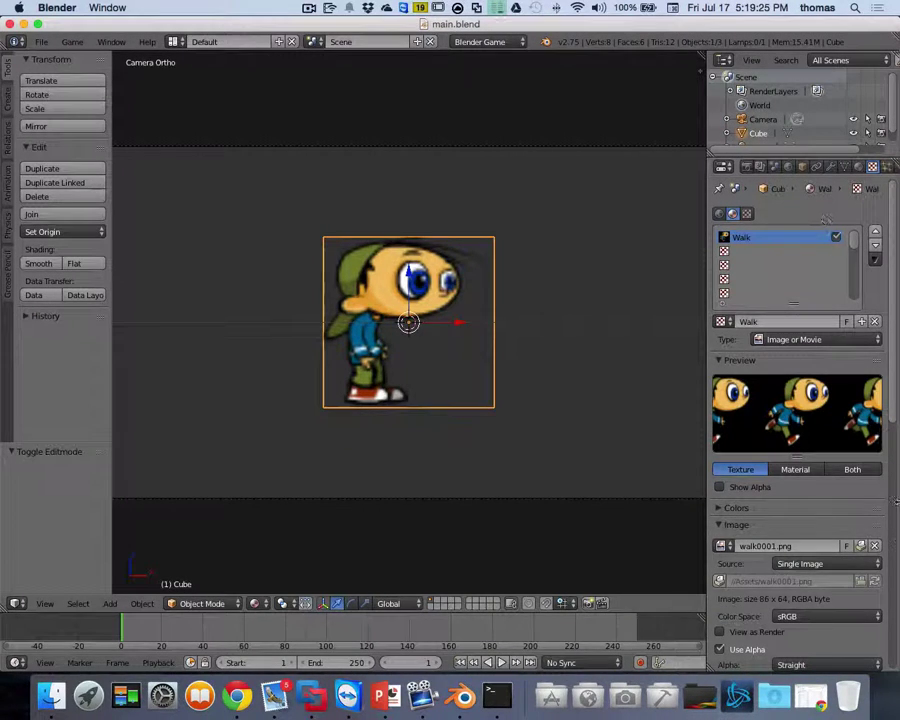
# Switch to the Terminal, list the 2dGame folder's contents, and stage all changes with git add.
pyautogui.click(498, 692)
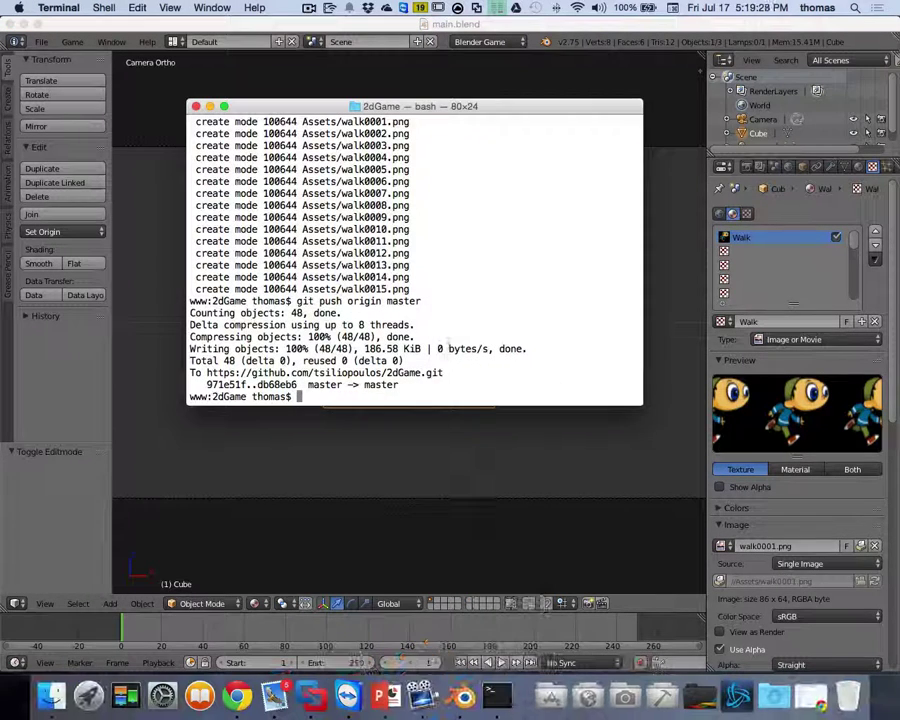
pyautogui.write('ls')
pyautogui.press('Return')
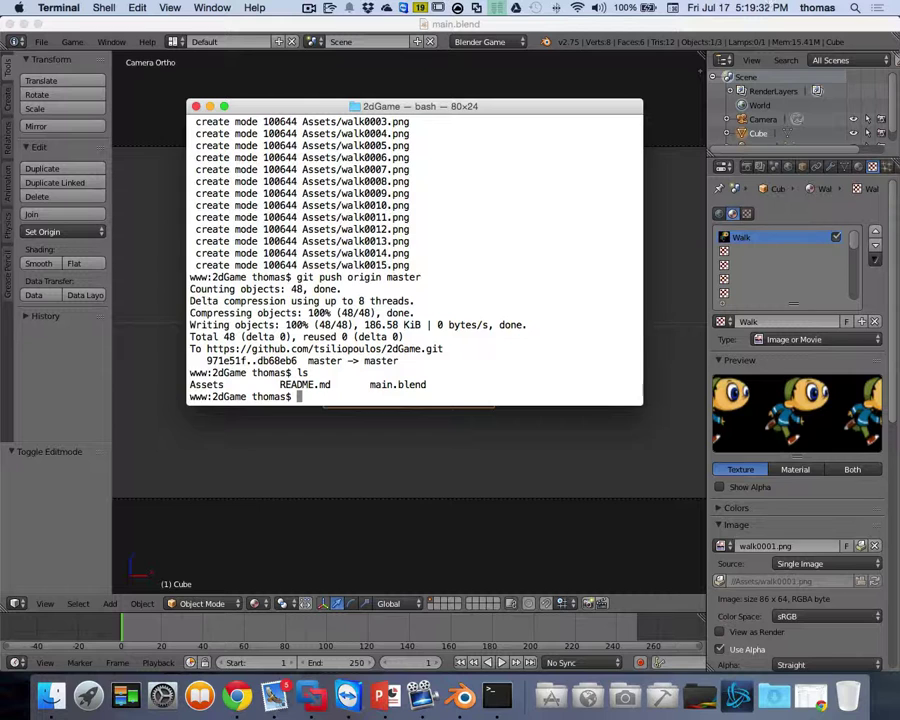
pyautogui.write('git add .')
pyautogui.press('Return')
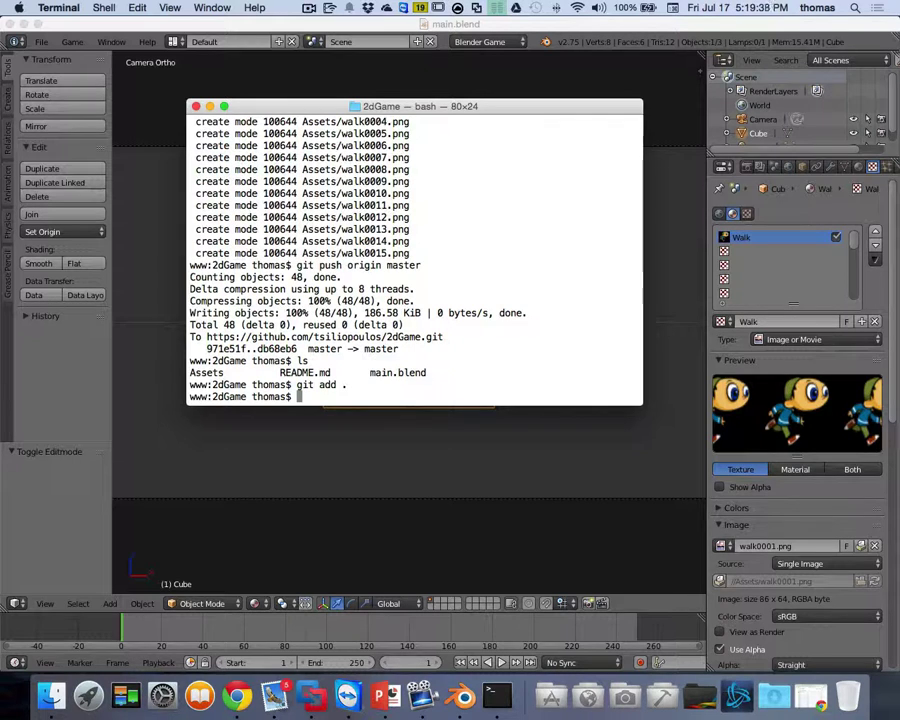
# Try to push the repository to the master branch with git push origin master.
pyautogui.write('git push ori')
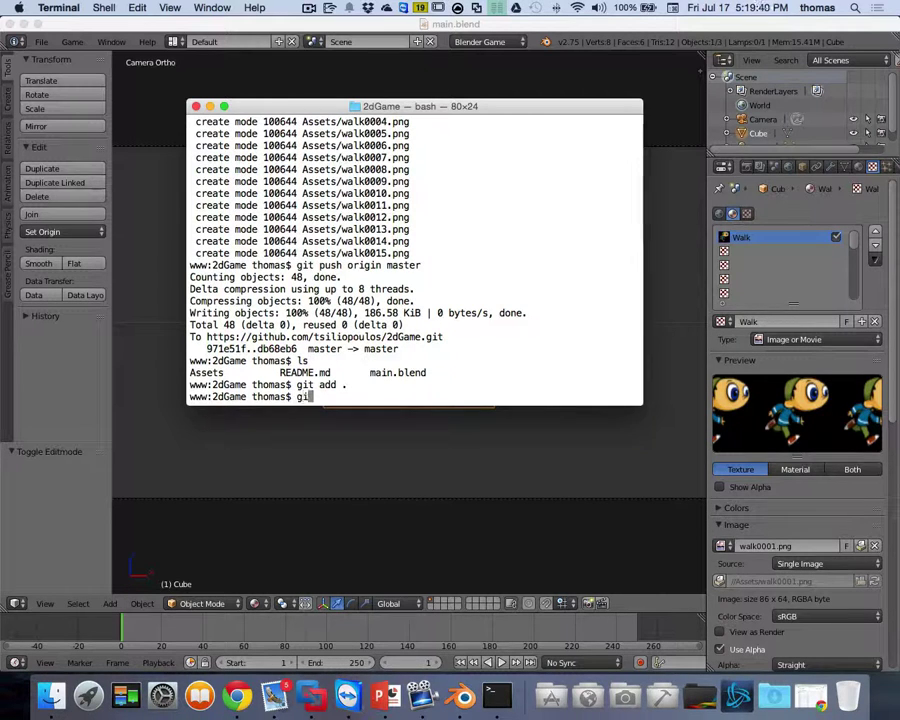
pyautogui.write('gin master')
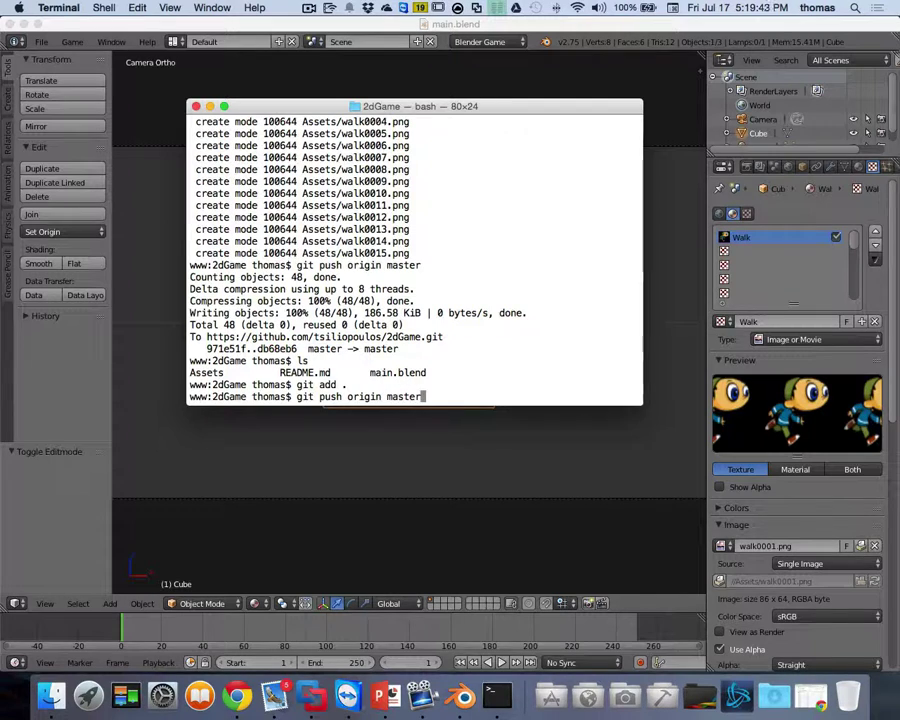
pyautogui.press('Return')
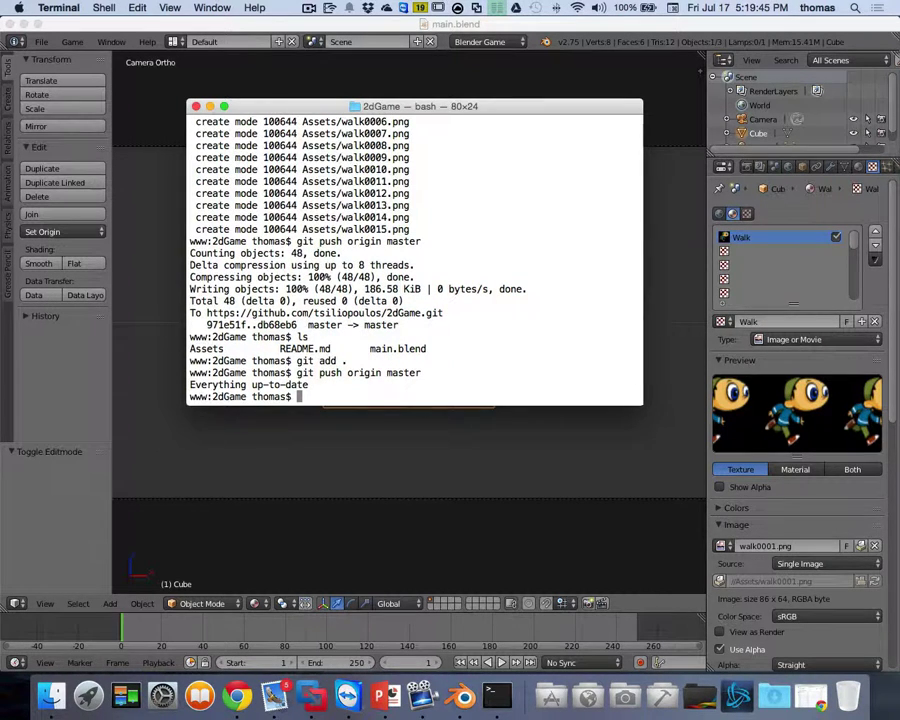
# Commit the staged changes with git commit -m "added main character".
pyautogui.write('git ')
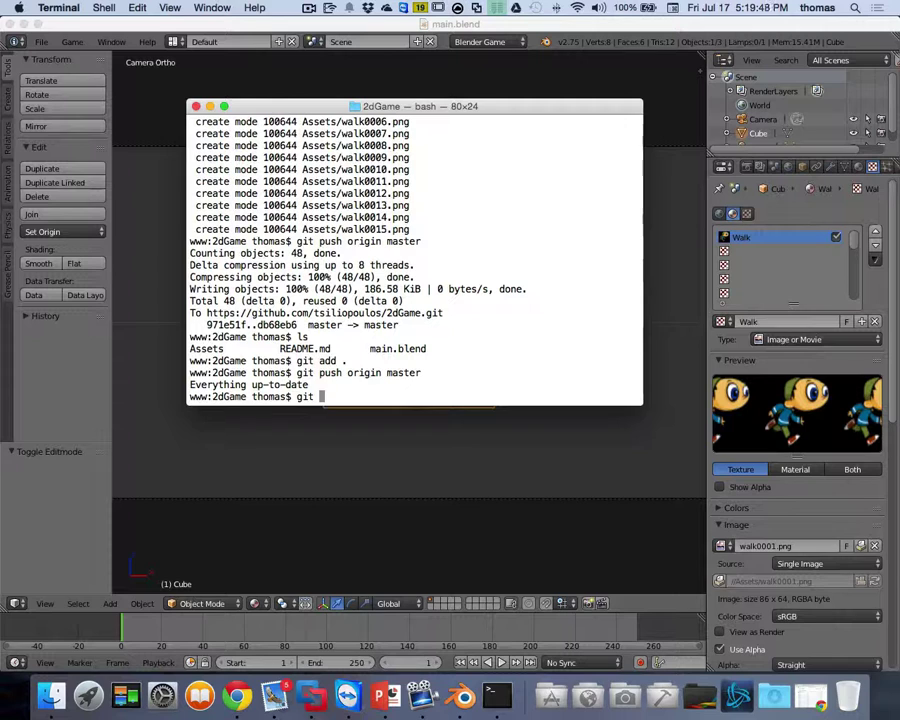
pyautogui.write('-m')
pyautogui.press('BackSpace')
pyautogui.press('BackSpace')
pyautogui.press('BackSpace')
pyautogui.write('commit -m ')
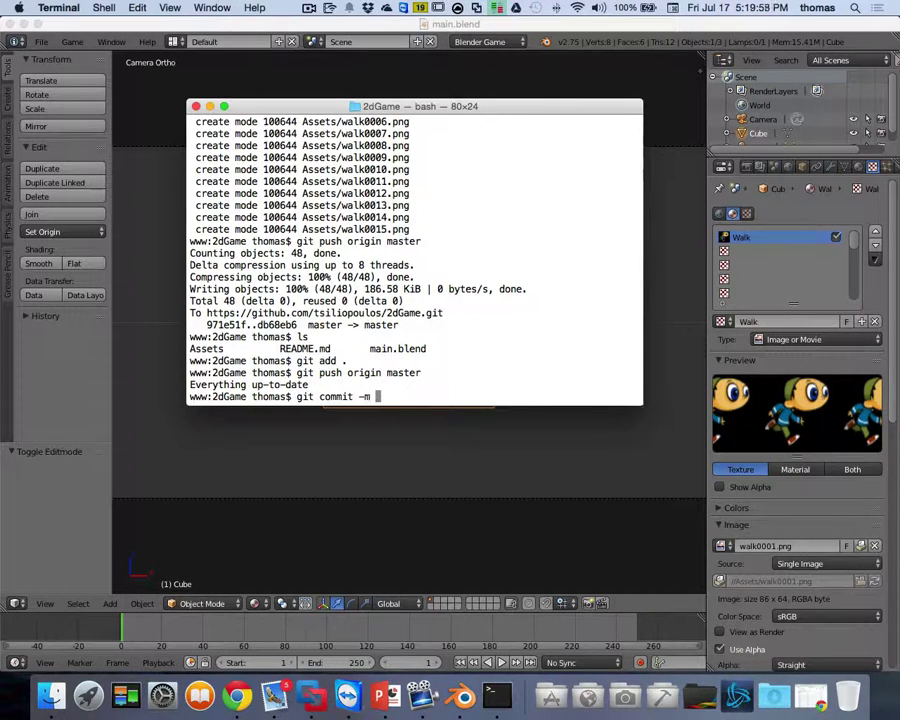
pyautogui.write('"ad')
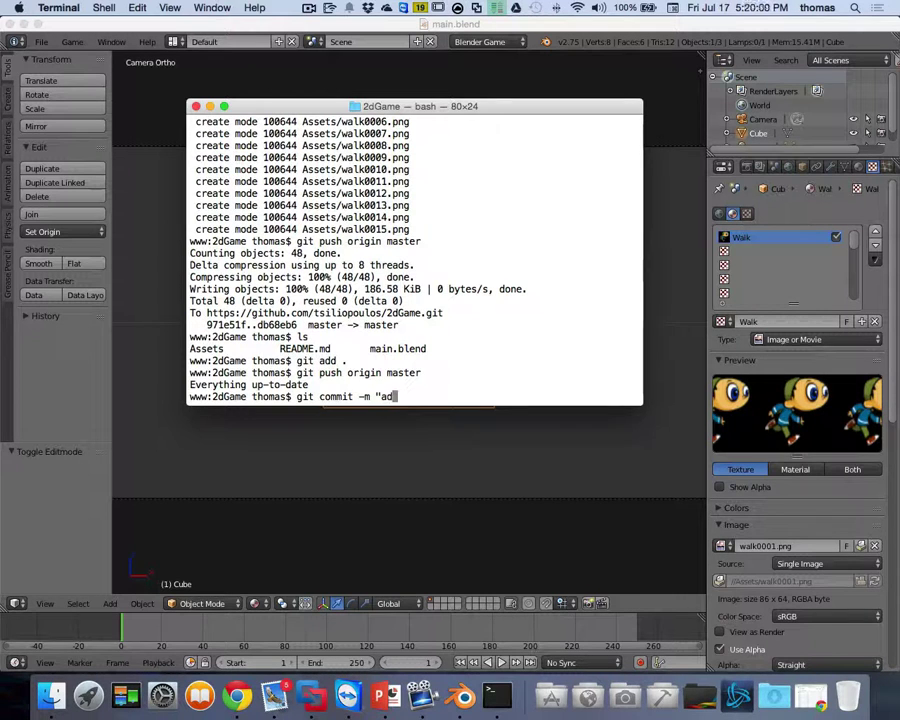
pyautogui.write('ded main ')
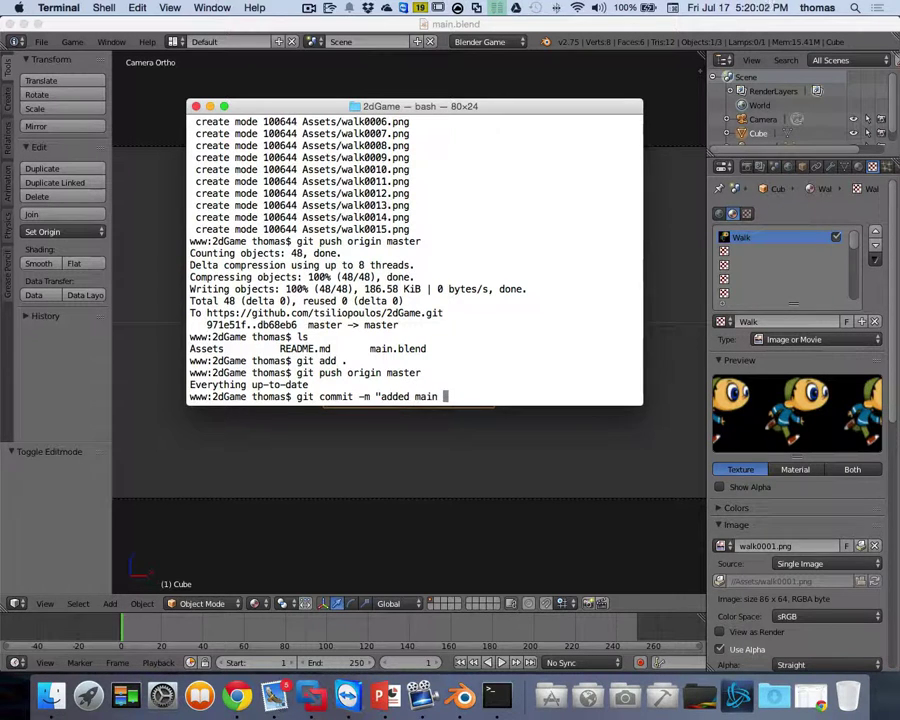
pyautogui.write('character"')
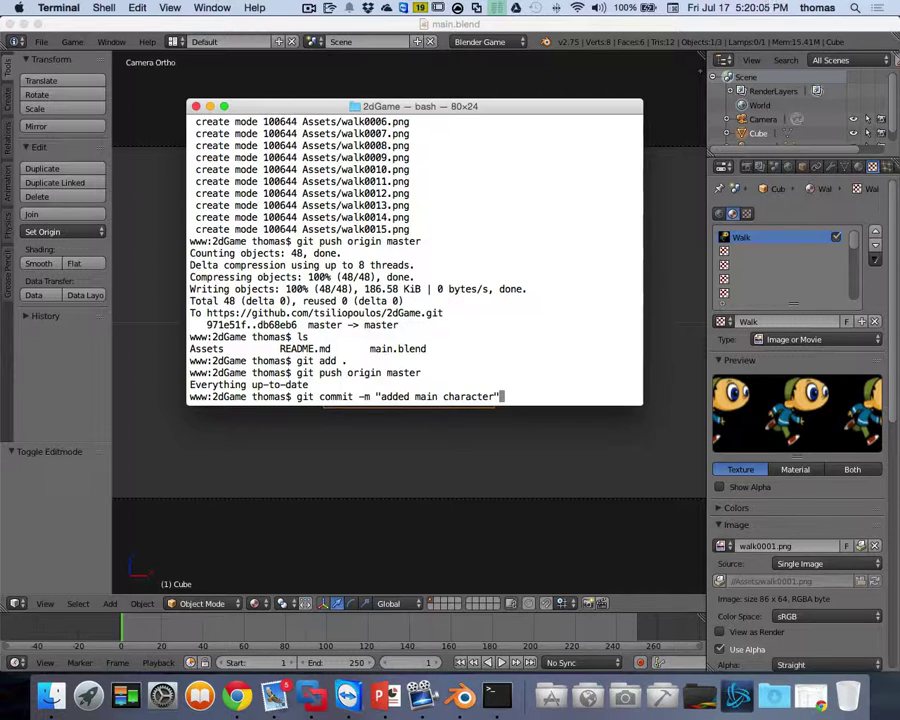
pyautogui.press('Return')
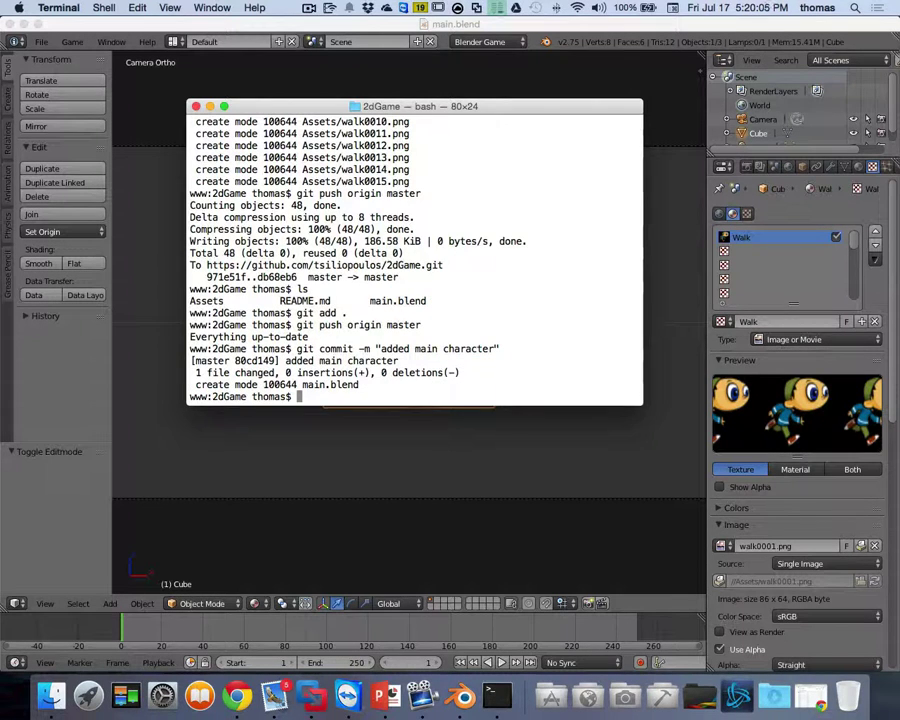
# Push the new commit to the master branch with git push origin master.
pyautogui.write('git push ori')
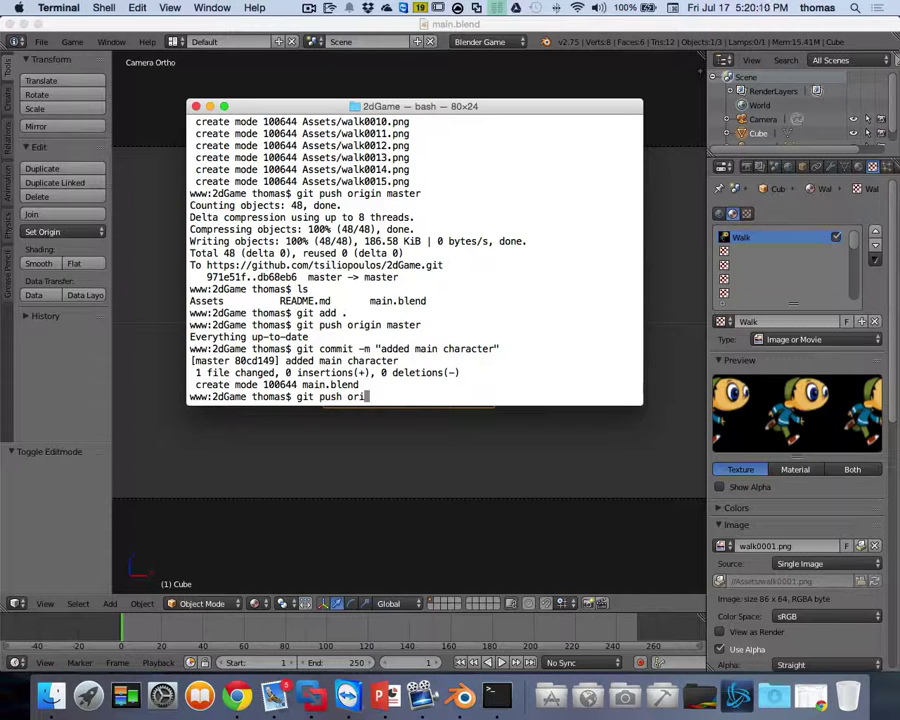
pyautogui.write('gin master')
pyautogui.press('Return')
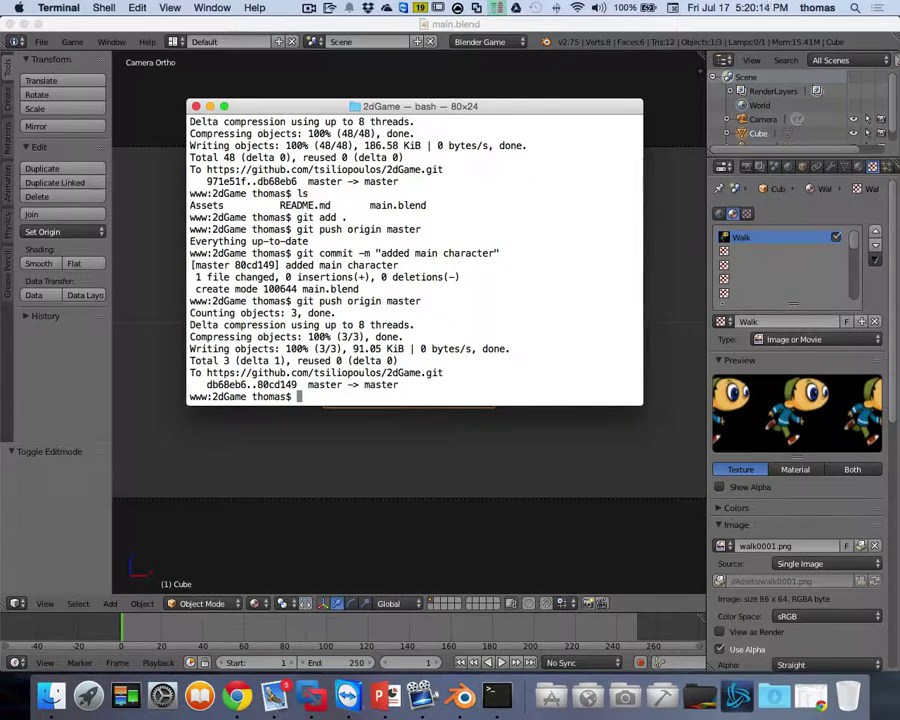
# Switch to Chrome and open the main page of the 2dGame repository on GitHub to check the pushed files.
pyautogui.click(229, 649)
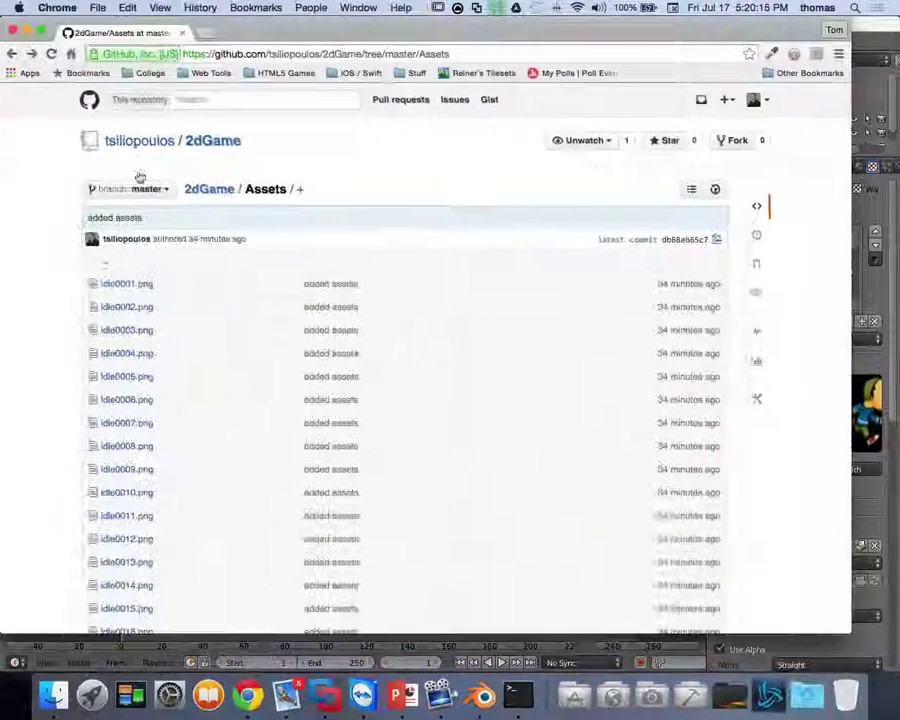
pyautogui.click(198, 144)
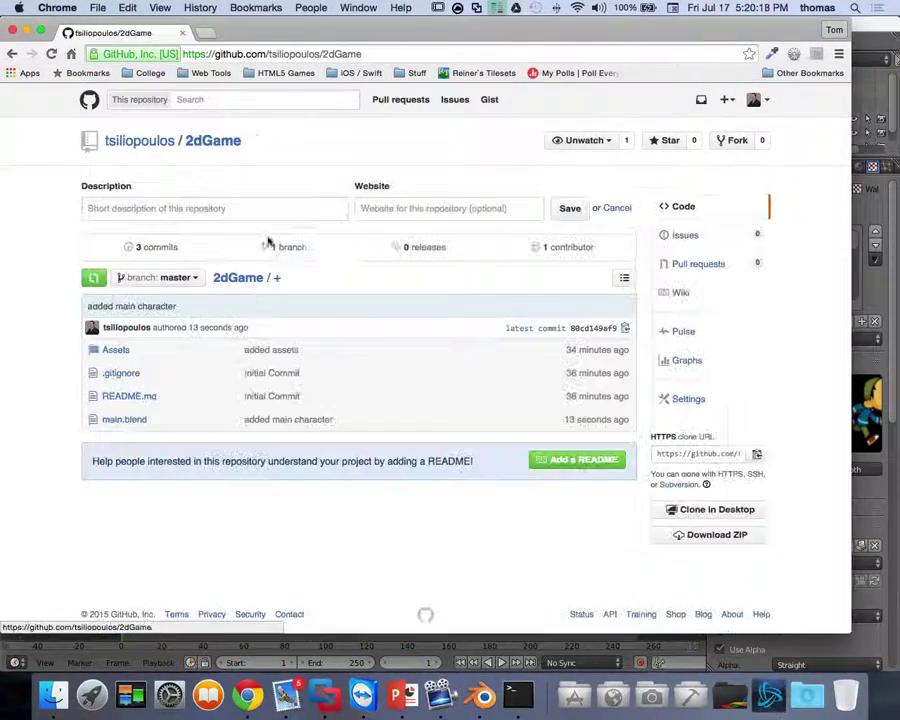